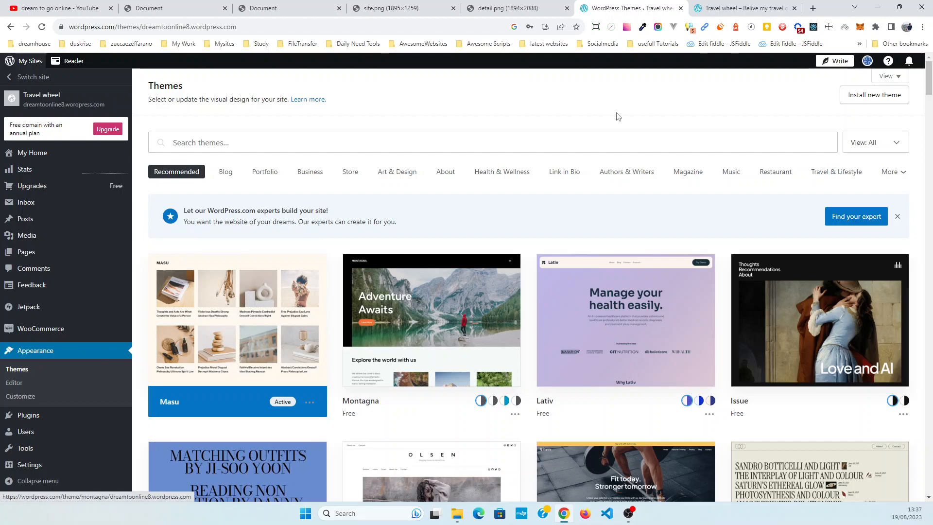
# Compare the live Travel wheel site with the trip grid in the site.png reference design.
pyautogui.click(715, 8)
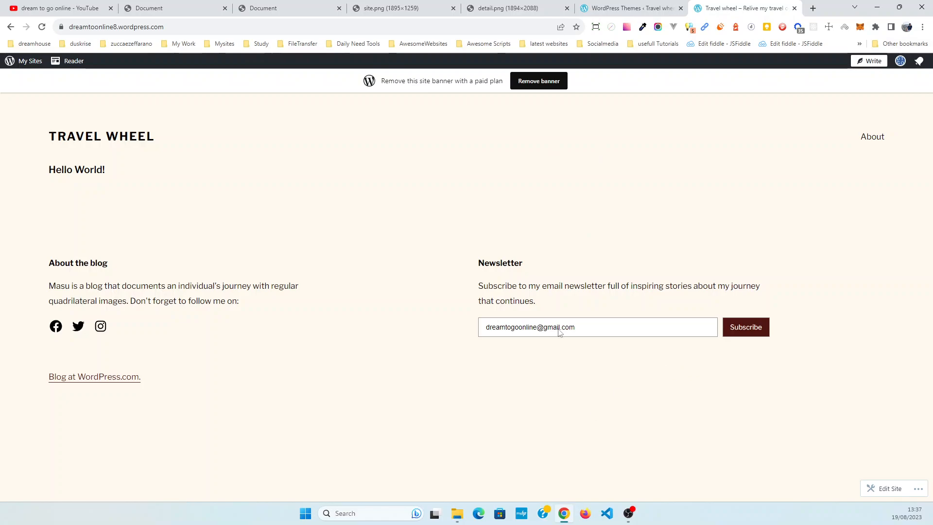
pyautogui.click(627, 8)
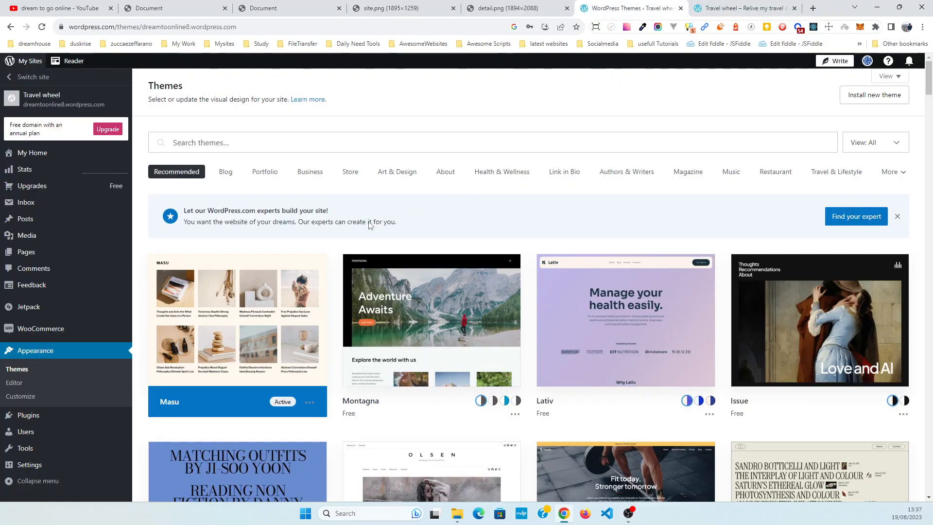
pyautogui.click(720, 8)
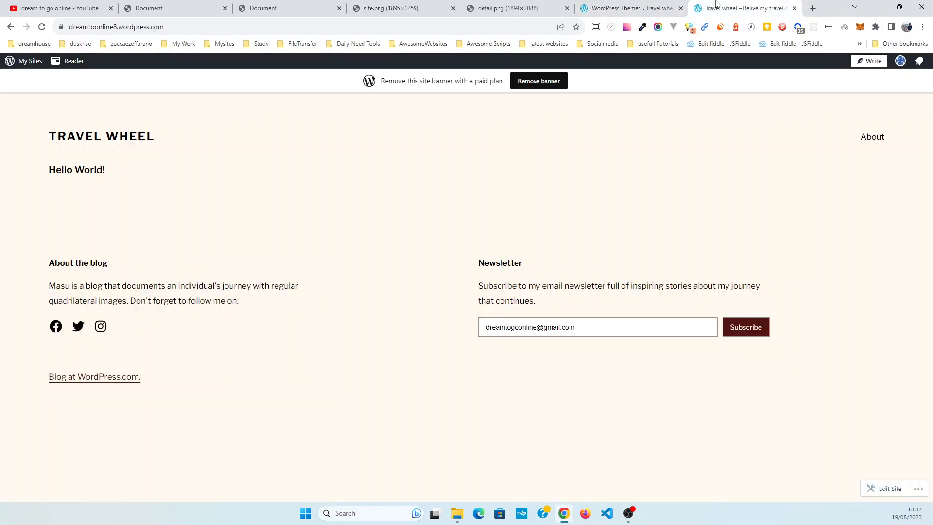
pyautogui.click(403, 8)
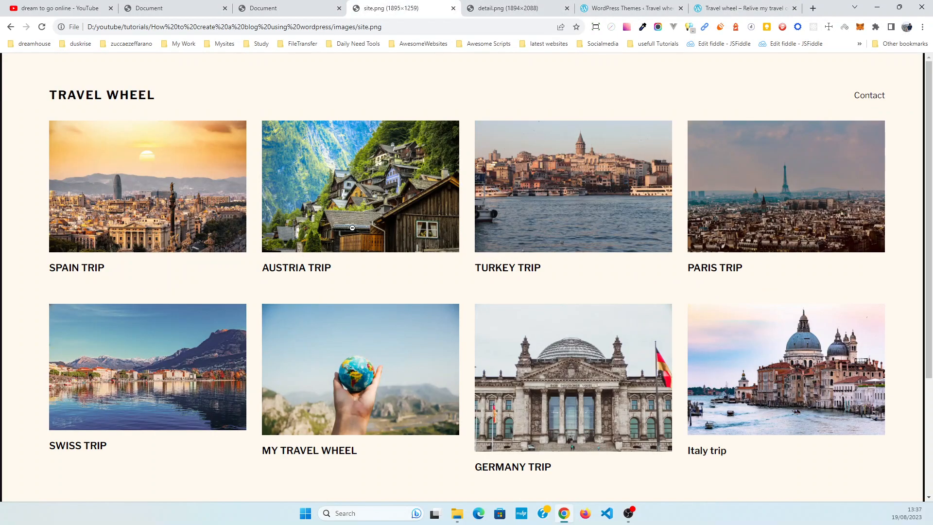
pyautogui.click(743, 8)
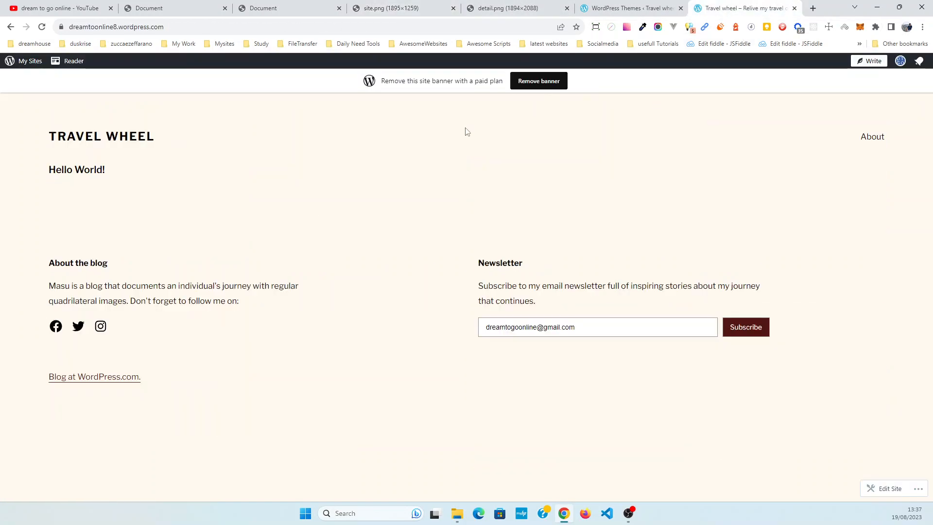
pyautogui.click(601, 10)
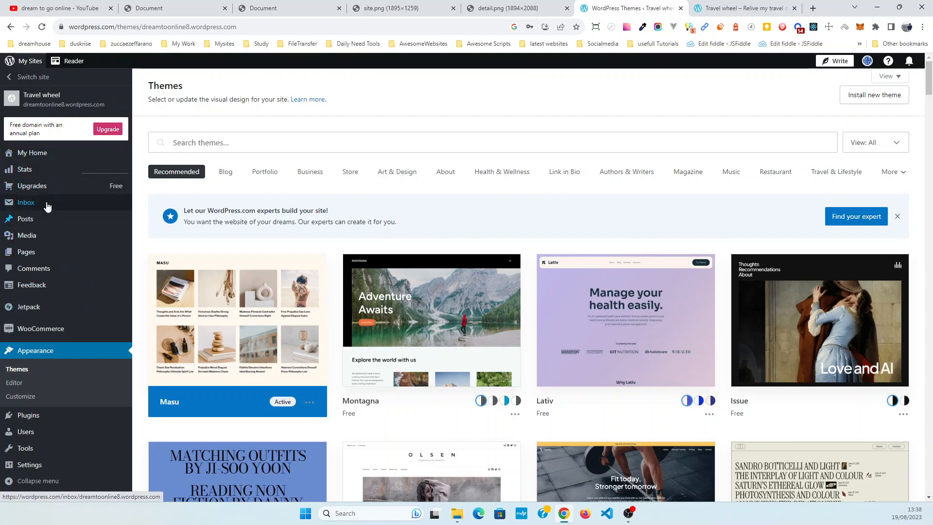
# Open the Hello World! post from the site's post list for editing.
pyautogui.click(38, 222)
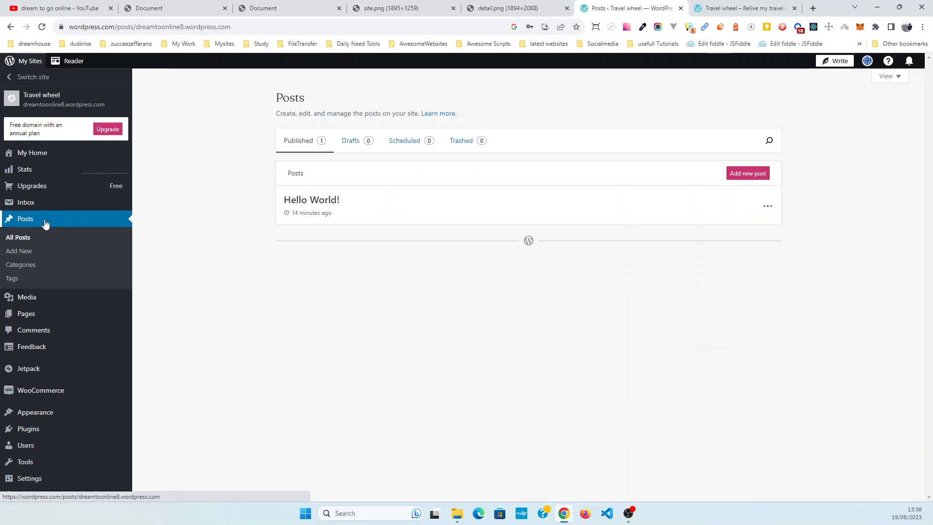
pyautogui.click(324, 205)
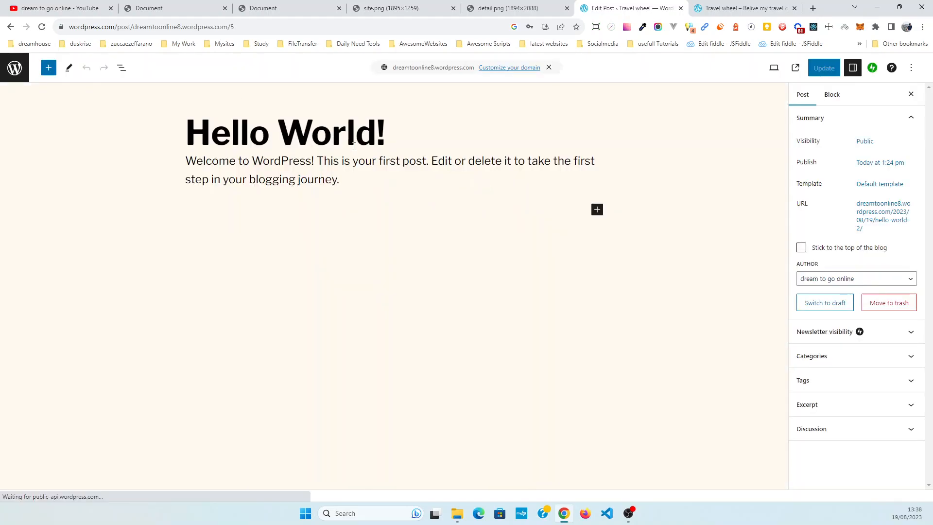
pyautogui.click(343, 193)
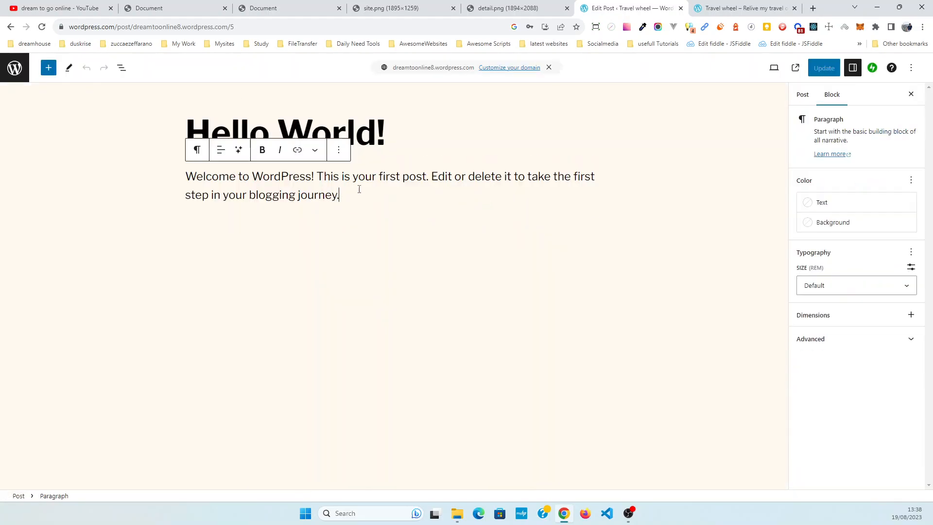
# Replace the post title with "Spain Trip", using the site.png reference design as a guide.
pyautogui.click(387, 135)
pyautogui.click(389, 8)
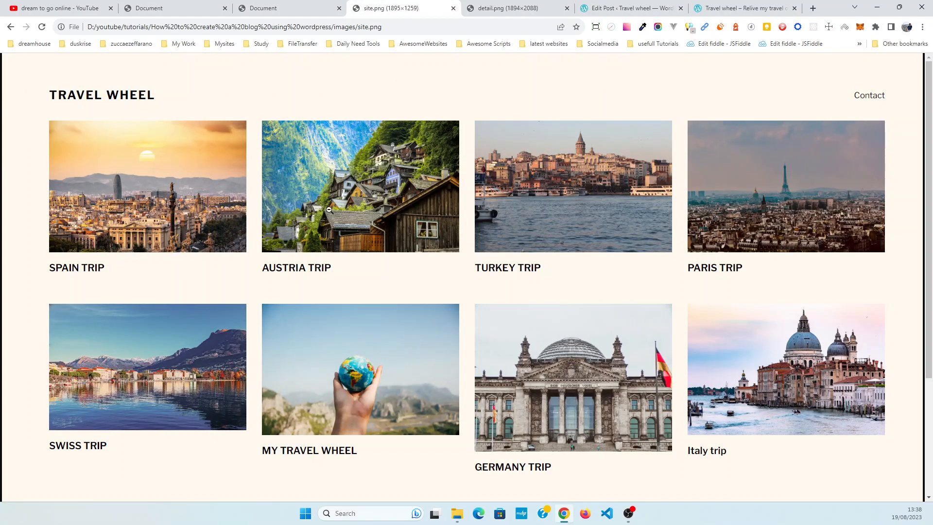
pyautogui.click(743, 9)
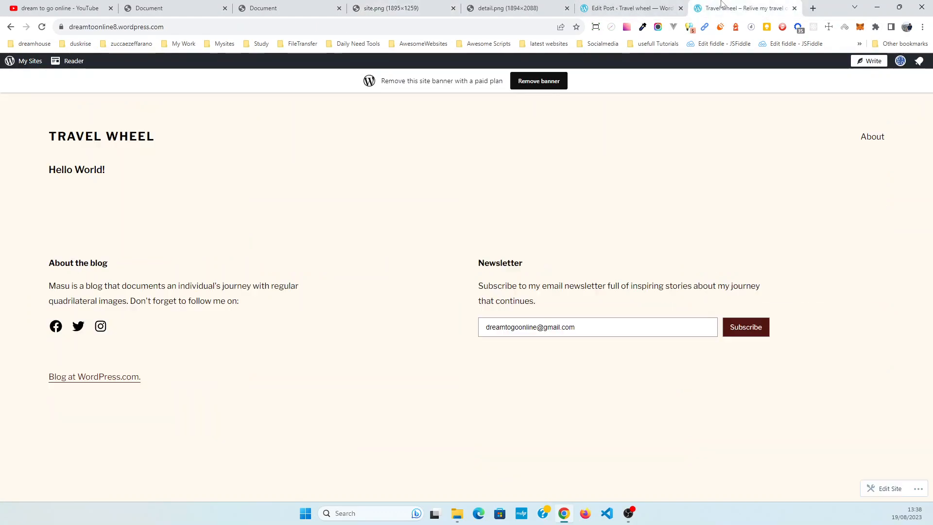
pyautogui.click(595, 10)
pyautogui.press('BackSpace')
pyautogui.press('BackSpace')
pyautogui.press('BackSpace')
pyautogui.press('BackSpace')
pyautogui.press('BackSpace')
pyautogui.press('BackSpace')
pyautogui.press('BackSpace')
pyautogui.press('BackSpace')
pyautogui.press('BackSpace')
pyautogui.press('BackSpace')
pyautogui.press('BackSpace')
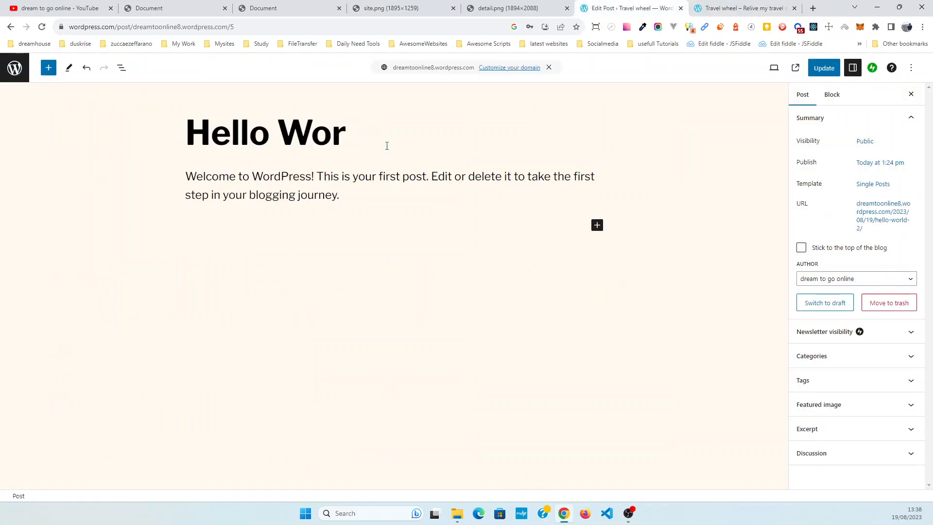
pyautogui.press('BackSpace')
pyautogui.write('SèAOM')
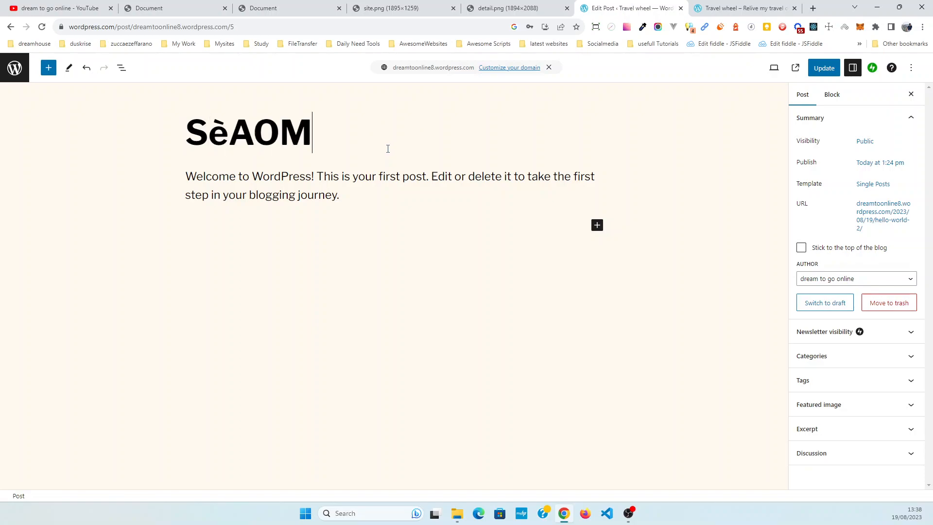
pyautogui.press('BackSpace')
pyautogui.press('BackSpace')
pyautogui.press('BackSpace')
pyautogui.press('BackSpace')
pyautogui.write('pain Trip')
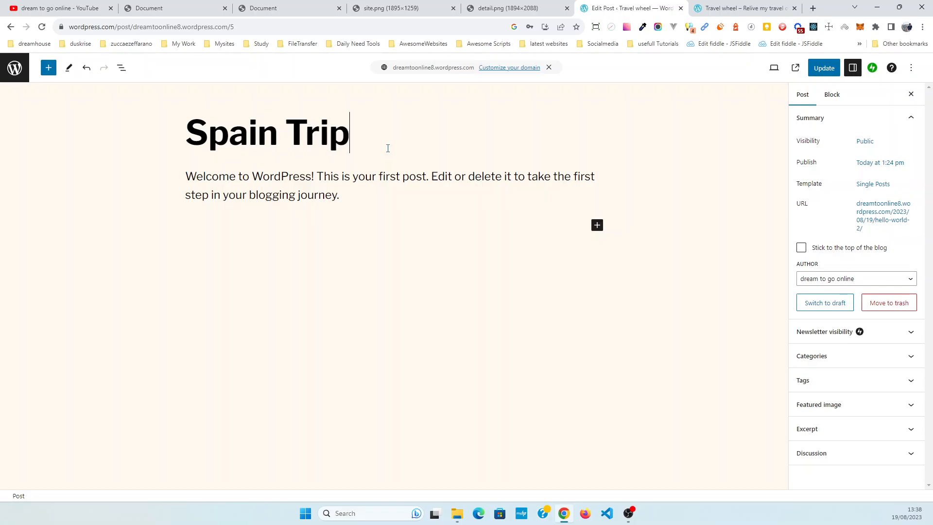
# Shorten the post title to "Spain" and check it against the site.png reference.
pyautogui.press('BackSpace')
pyautogui.press('BackSpace')
pyautogui.press('BackSpace')
pyautogui.press('BackSpace')
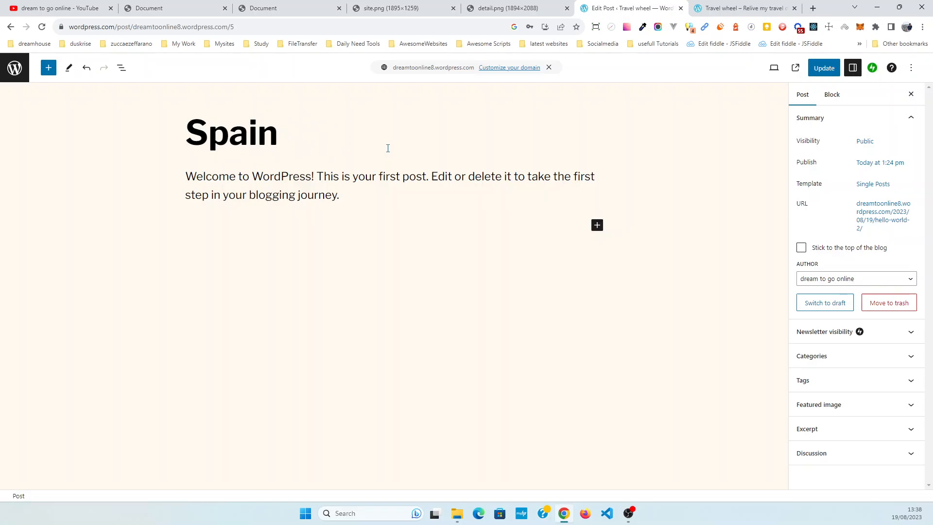
pyautogui.click(412, 14)
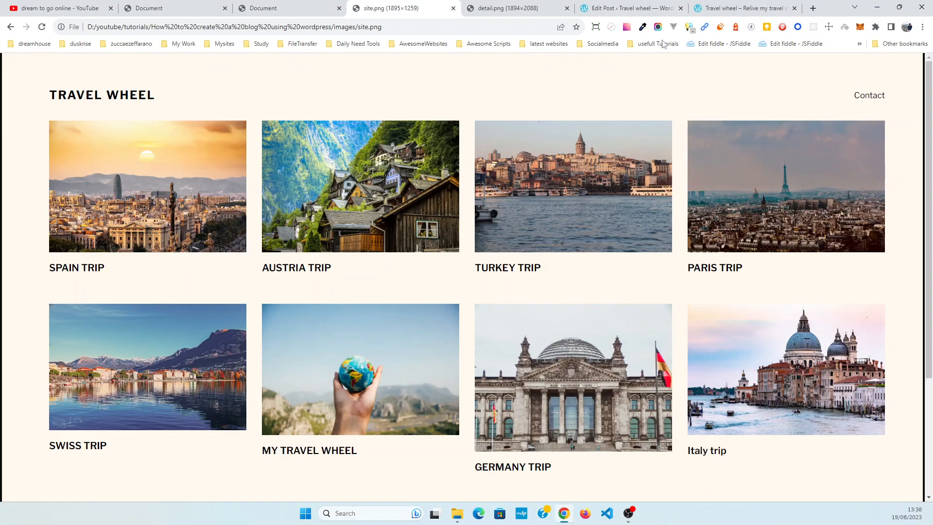
pyautogui.click(734, 8)
pyautogui.click(598, 5)
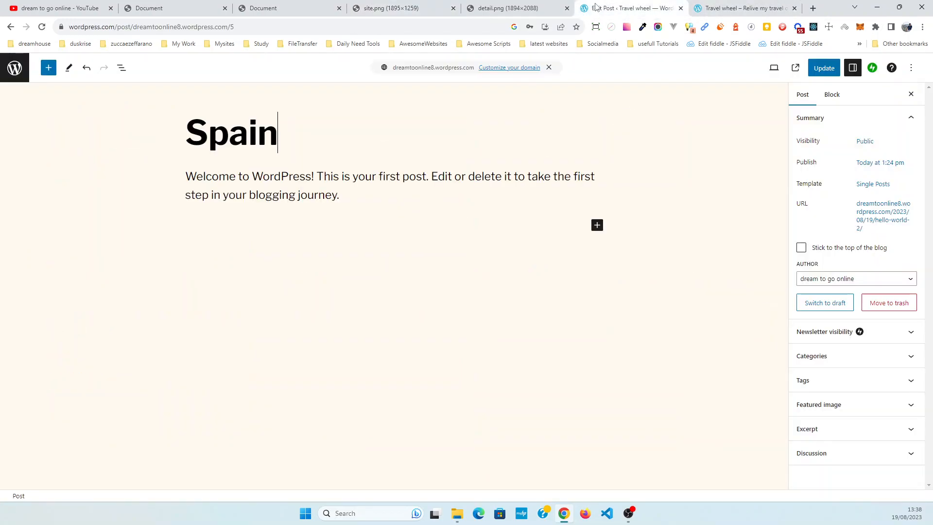
# Delete the welcome paragraph from the post body and undo the deletion.
pyautogui.click(363, 193)
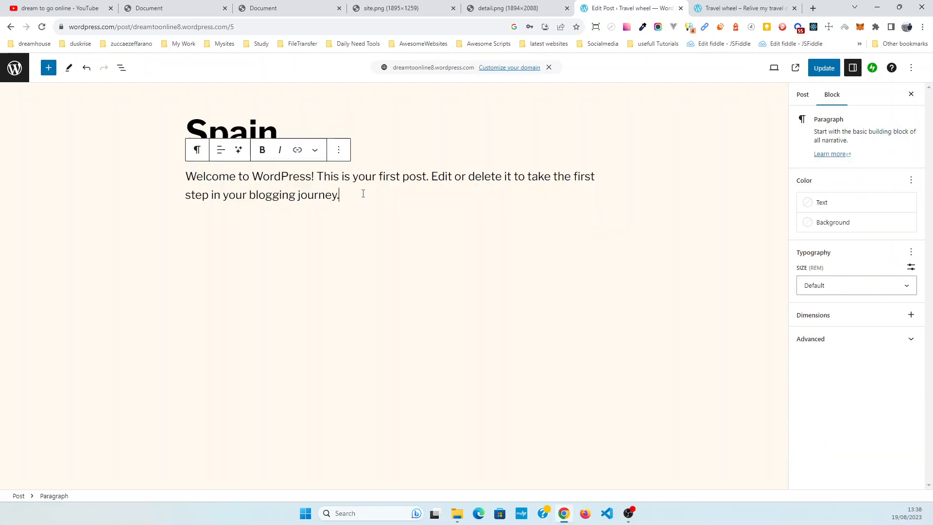
pyautogui.moveTo(367, 191); pyautogui.dragTo(185, 176)
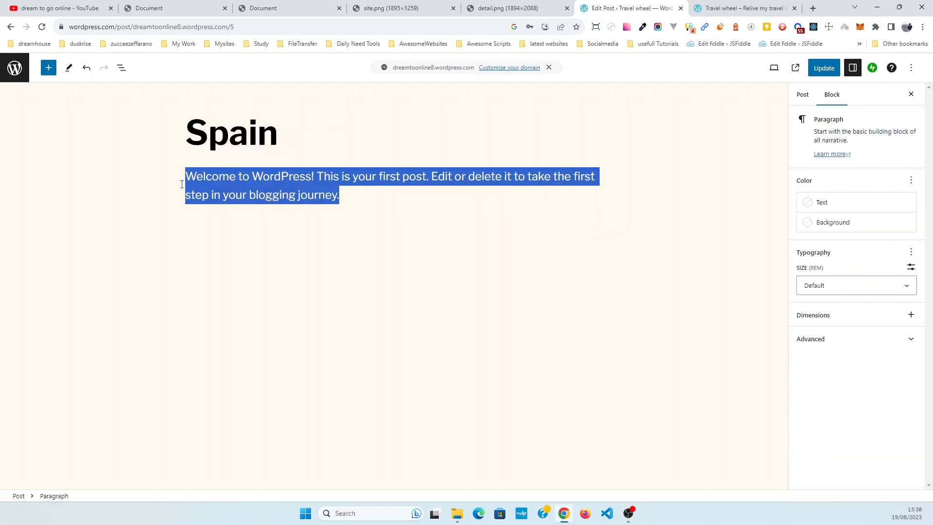
pyautogui.press('BackSpace')
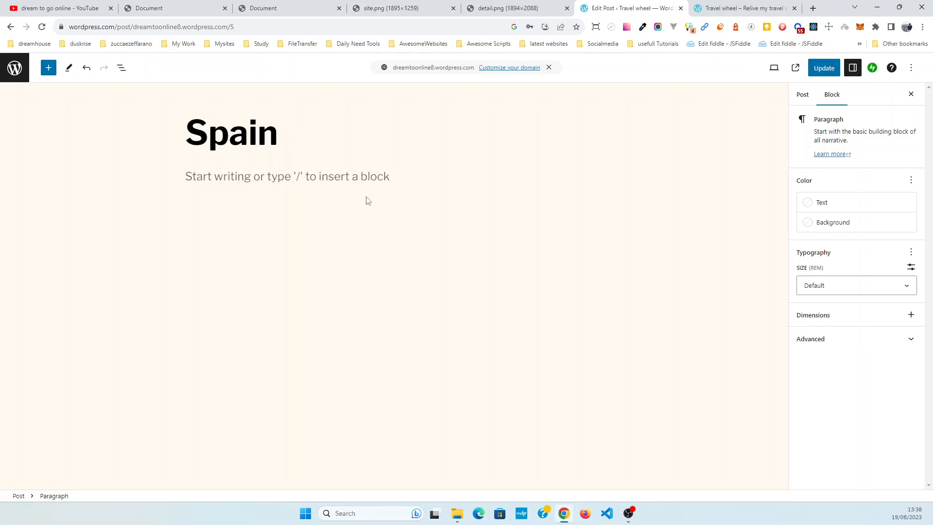
pyautogui.hotkey('ctrl', 'z')
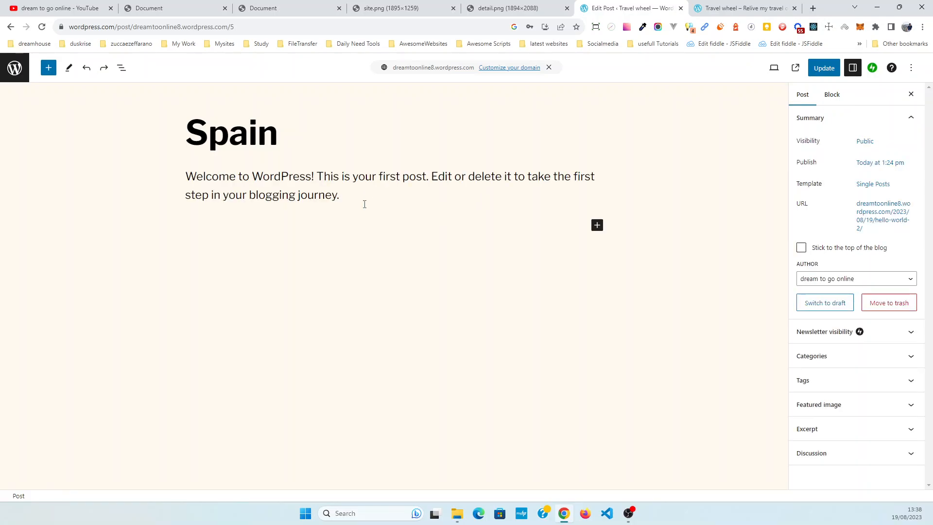
pyautogui.click(357, 197)
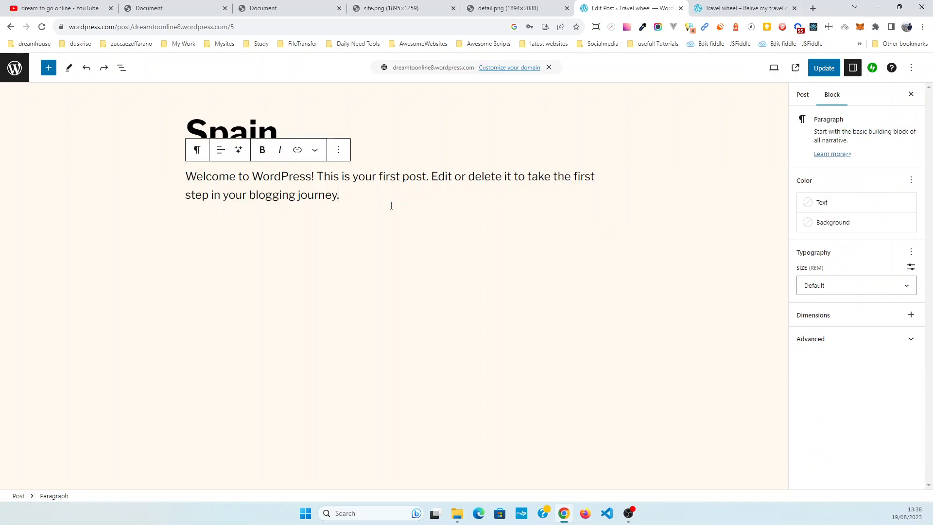
# Expand the post's featured image setting and compare the Spain trip card in site.png with the post entry on the live site.
pyautogui.click(805, 96)
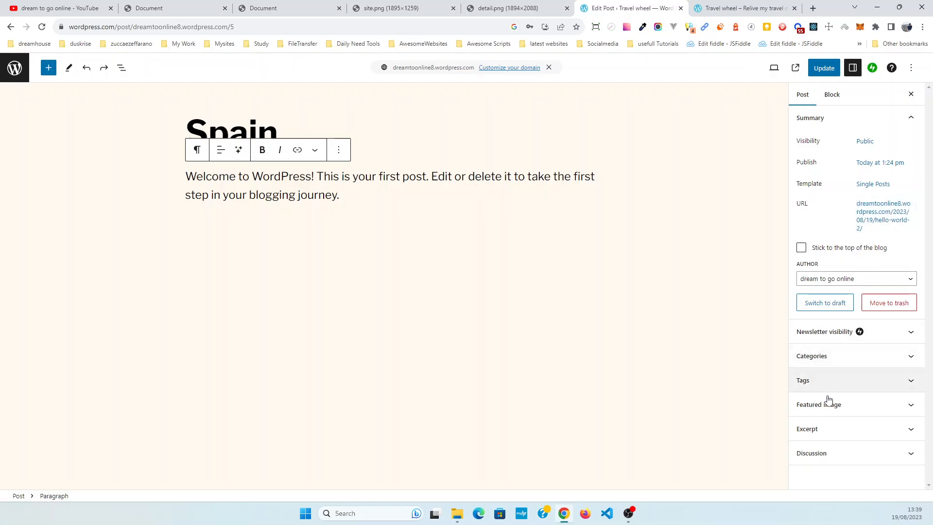
pyautogui.click(832, 411)
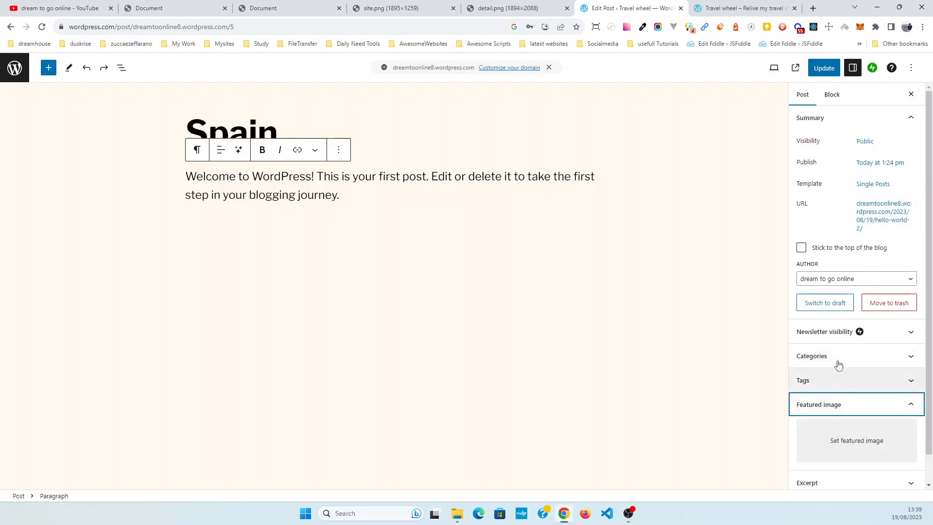
pyautogui.click(401, 8)
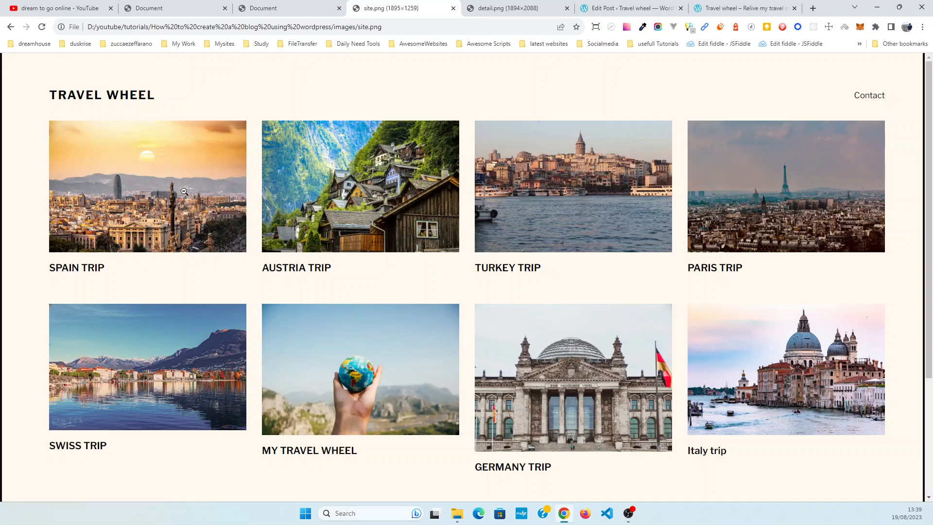
pyautogui.click(627, 14)
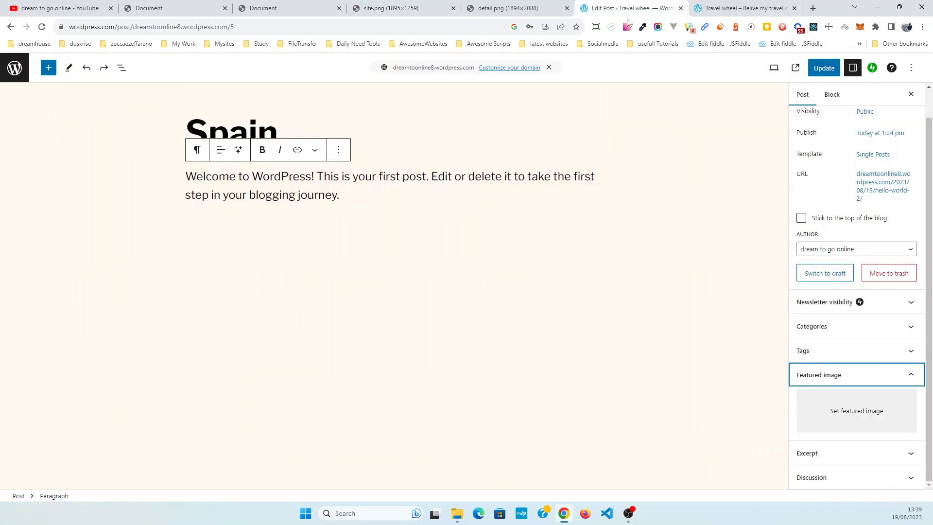
pyautogui.scroll(1, 844, 202)
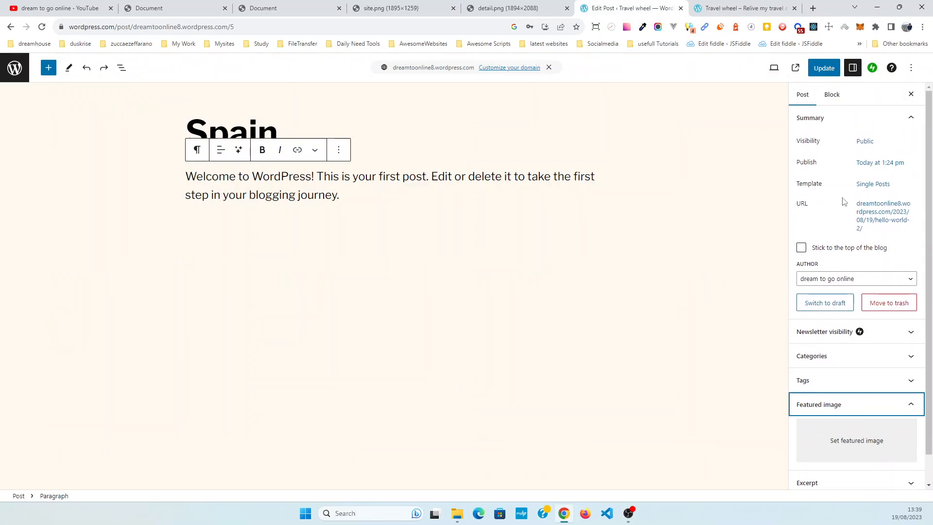
pyautogui.scroll(-1, 845, 202)
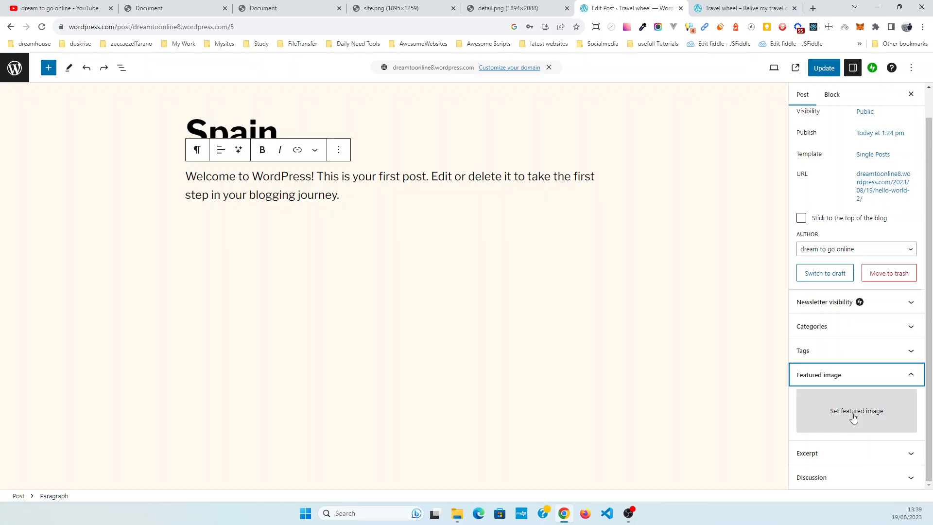
pyautogui.click(785, 5)
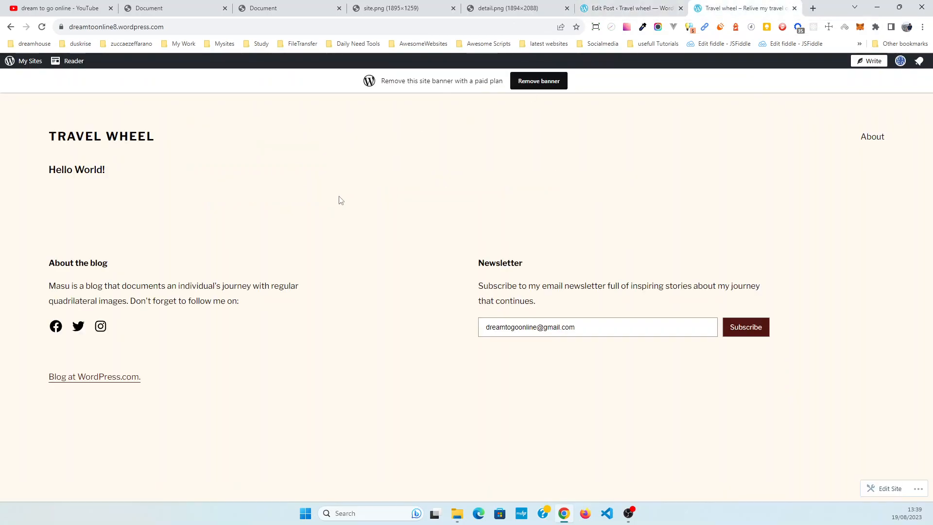
pyautogui.click(103, 171)
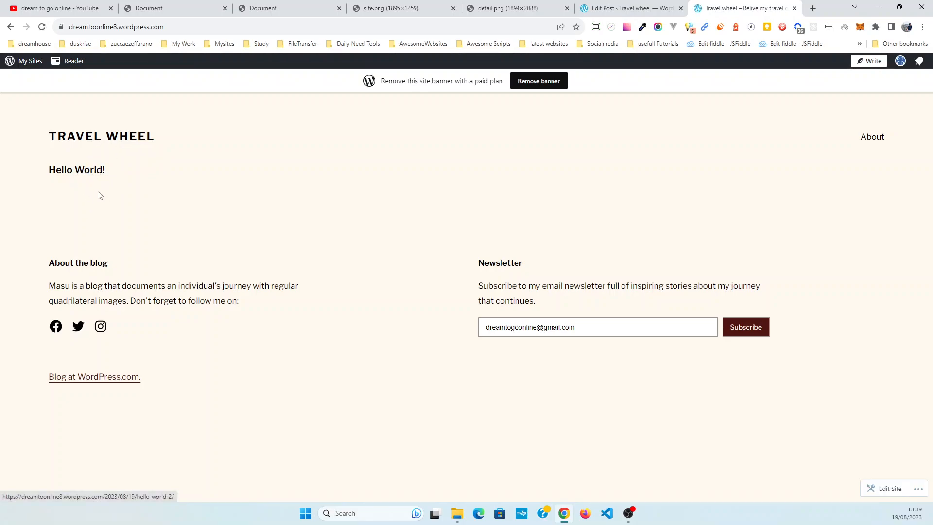
pyautogui.click(624, 7)
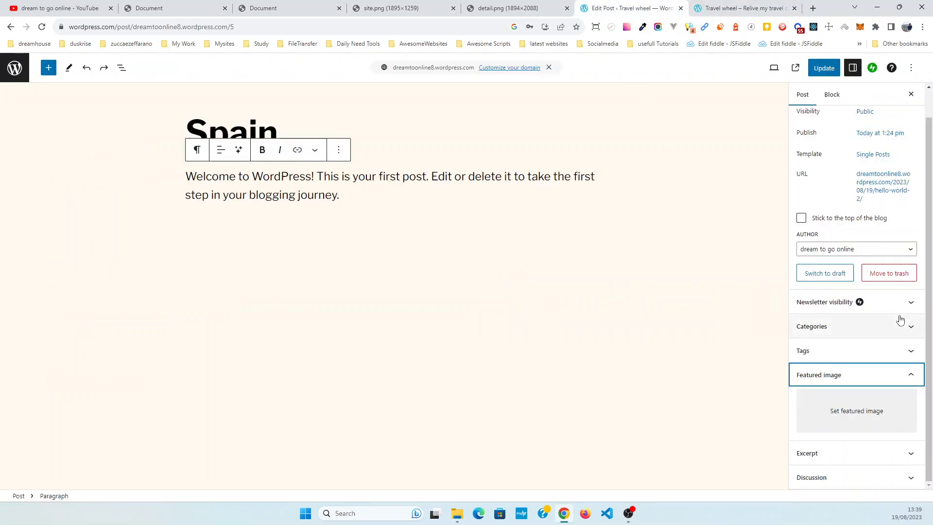
pyautogui.click(851, 411)
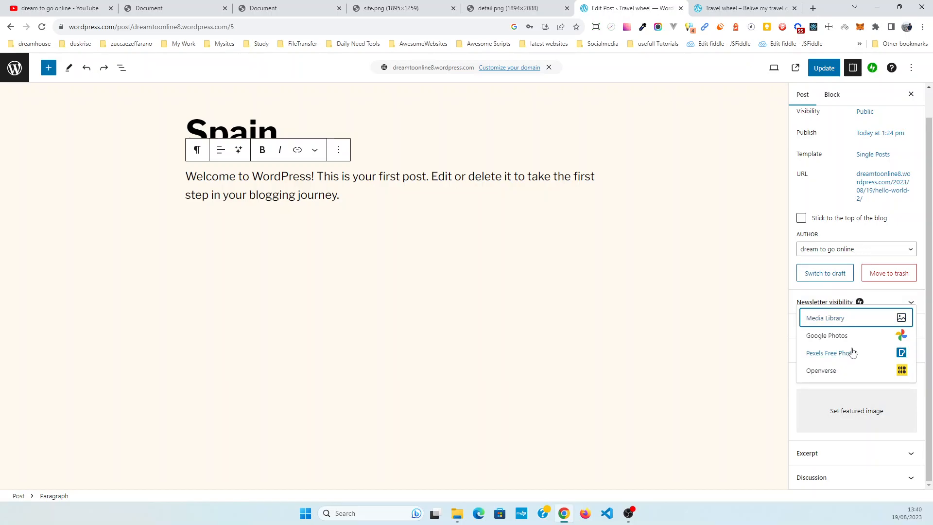
pyautogui.click(835, 320)
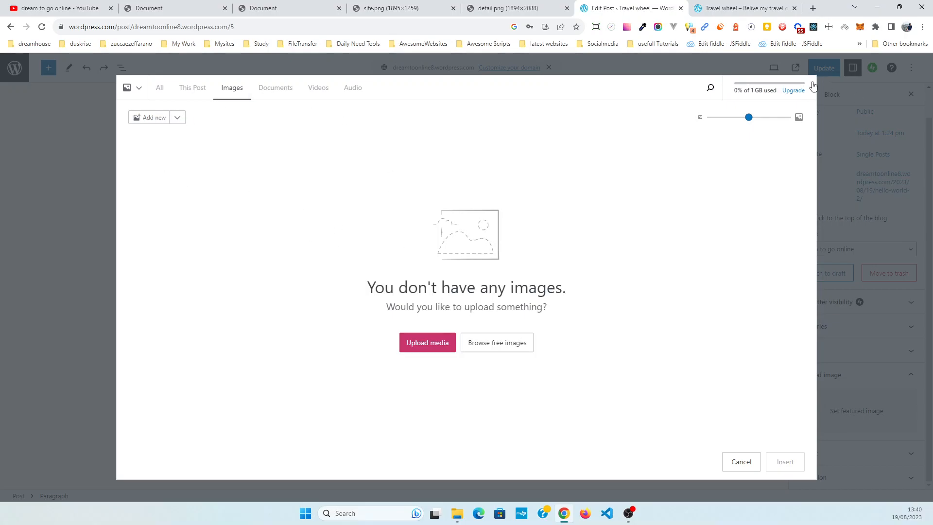
pyautogui.click(752, 459)
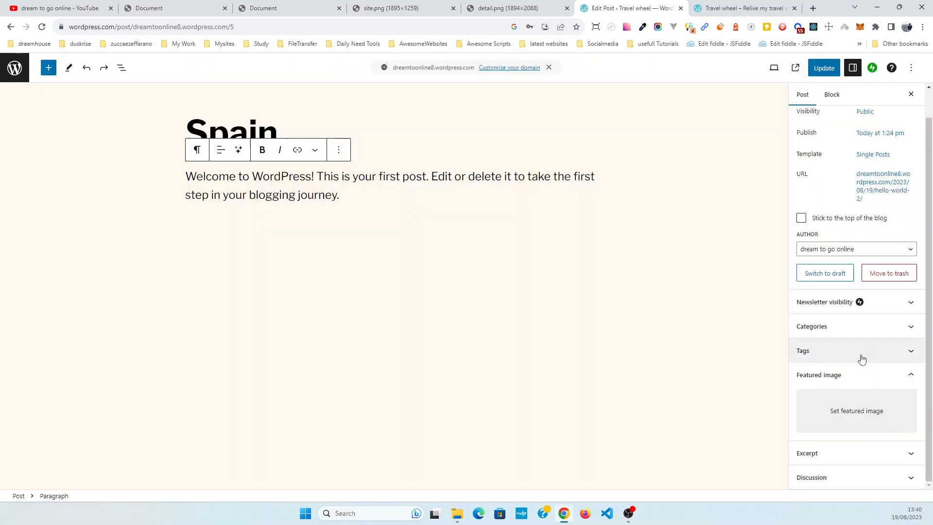
pyautogui.click(857, 405)
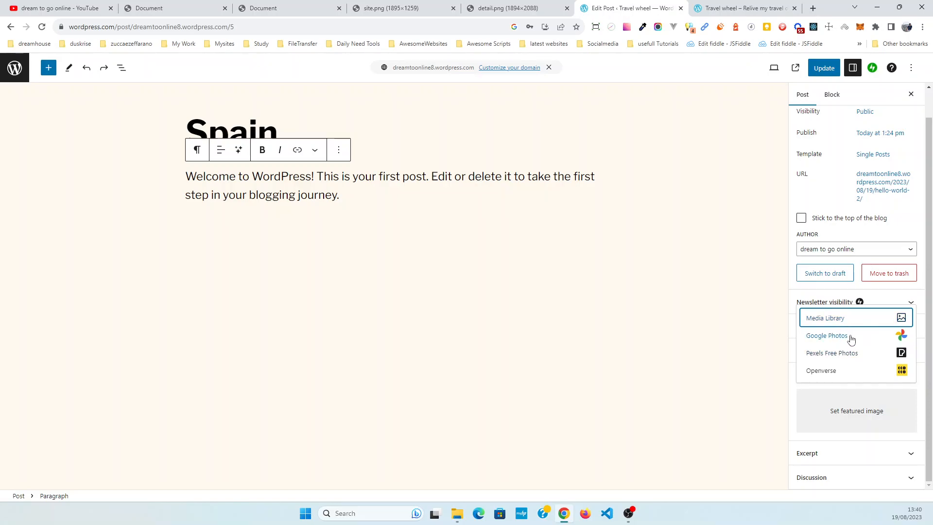
pyautogui.click(832, 323)
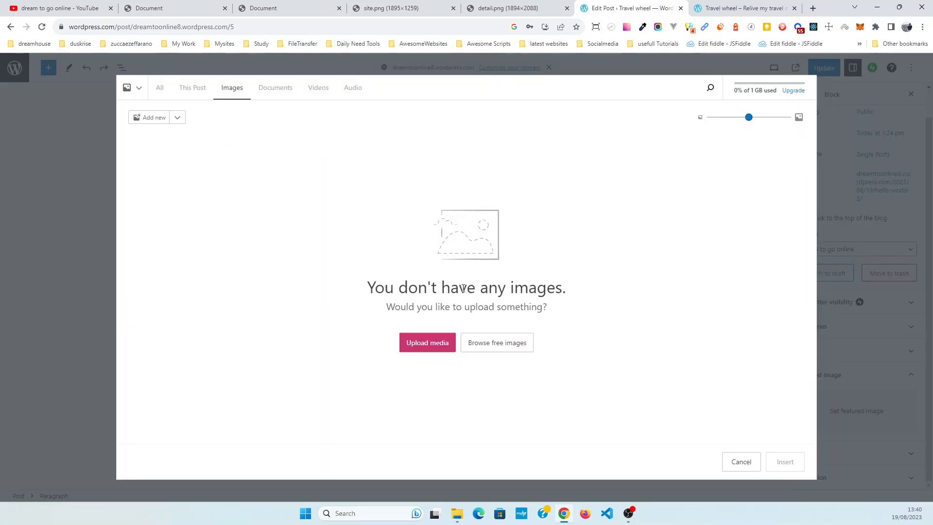
pyautogui.click(428, 342)
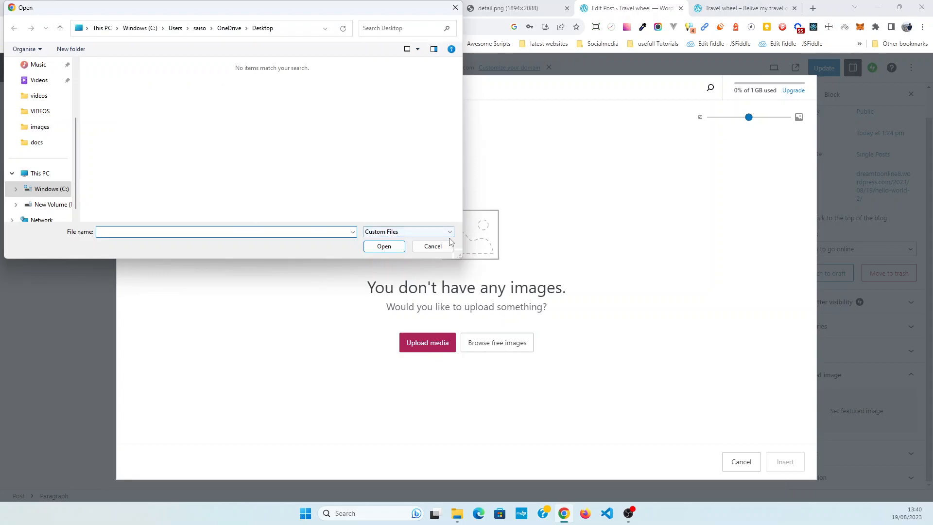
pyautogui.click(434, 246)
pyautogui.click(742, 466)
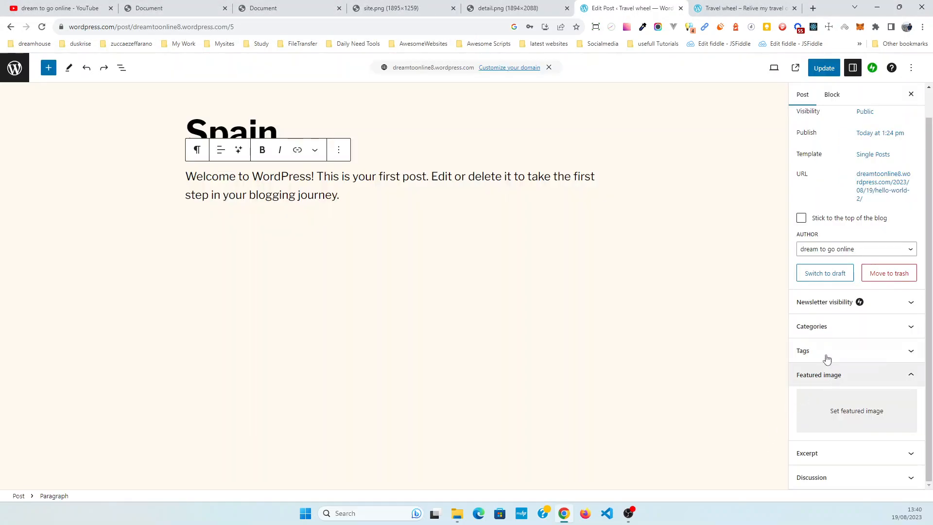
# Set the featured image to the sunset city skyline photo found by searching Pexels Free Photos for "spain".
pyautogui.click(848, 411)
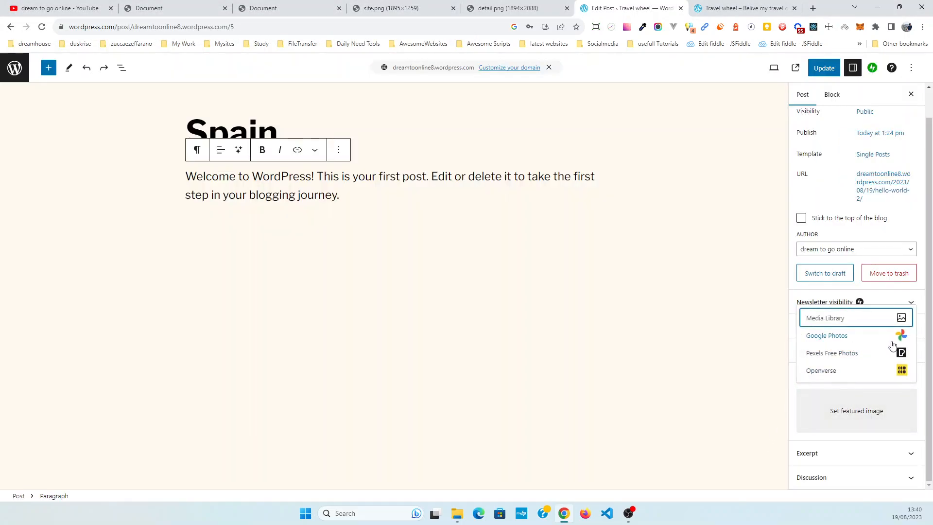
pyautogui.click(844, 355)
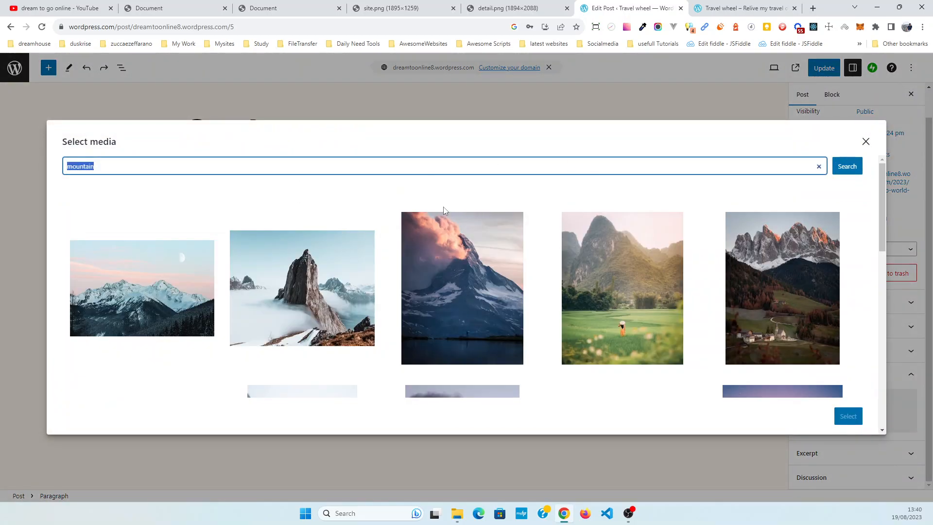
pyautogui.click(165, 170)
pyautogui.press('BackSpace')
pyautogui.press('BackSpace')
pyautogui.write('spain')
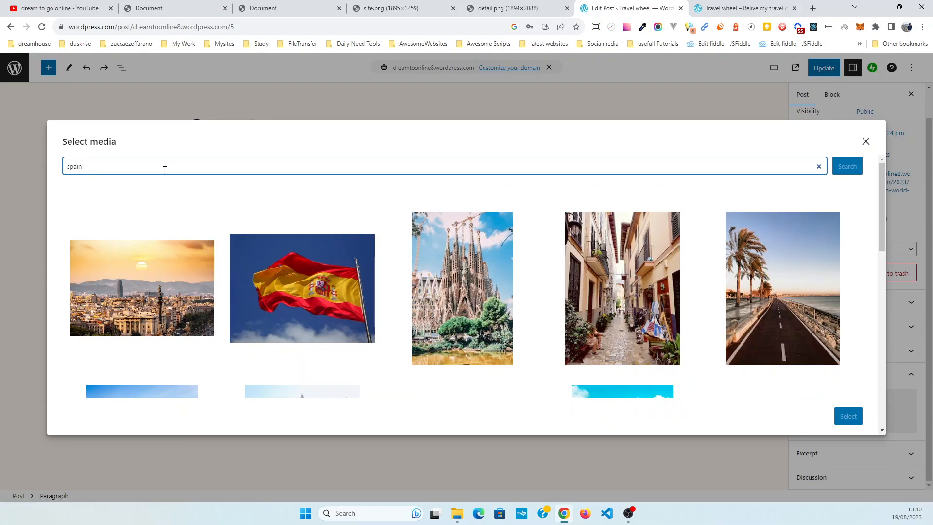
pyautogui.click(145, 291)
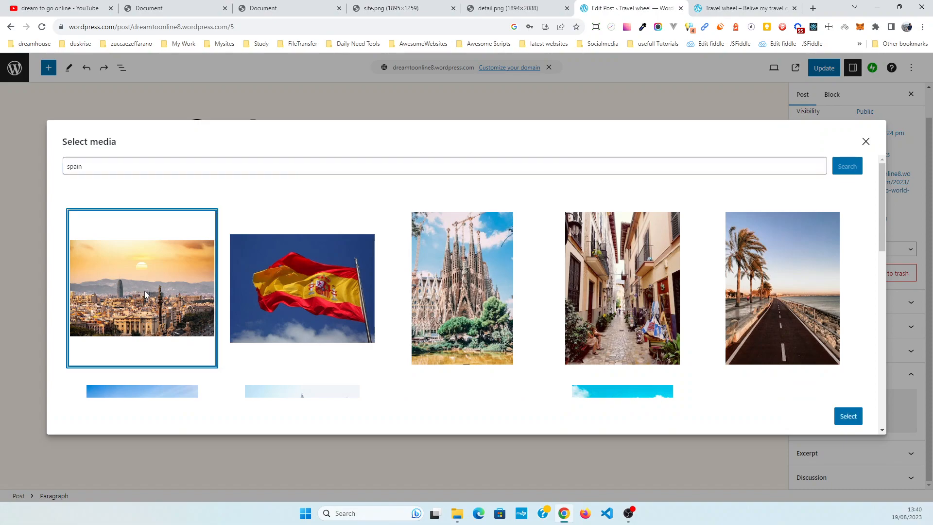
pyautogui.click(838, 414)
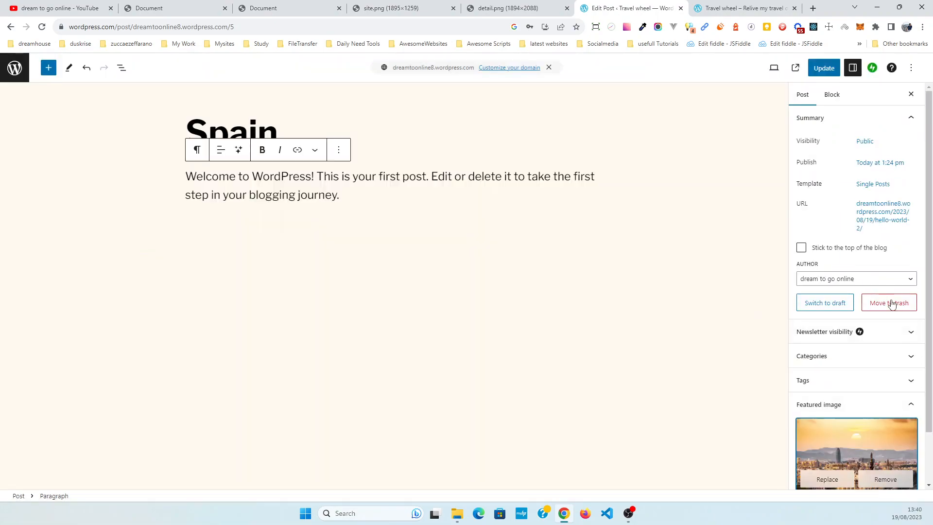
pyautogui.scroll(-2, 882, 326)
pyautogui.scroll(2, 865, 366)
# Delete the welcome paragraph block from the post body.
pyautogui.click(292, 126)
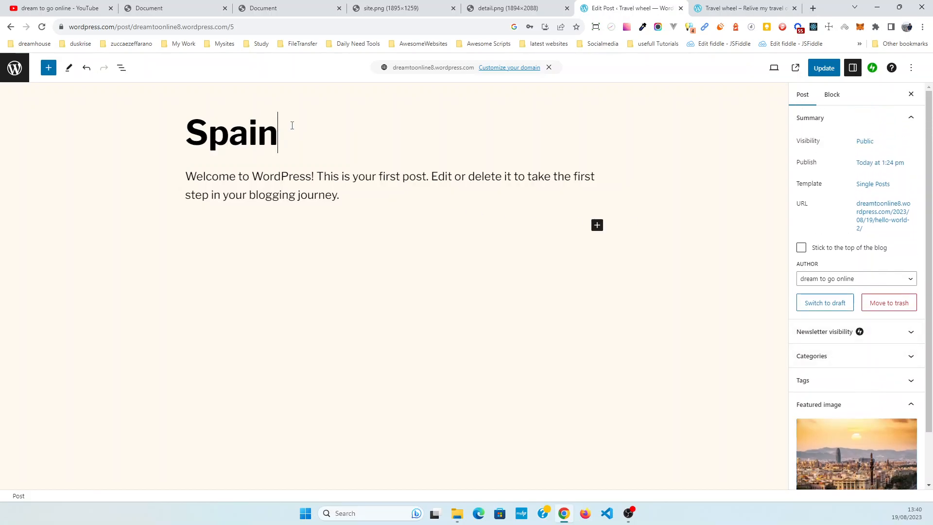
pyautogui.click(358, 191)
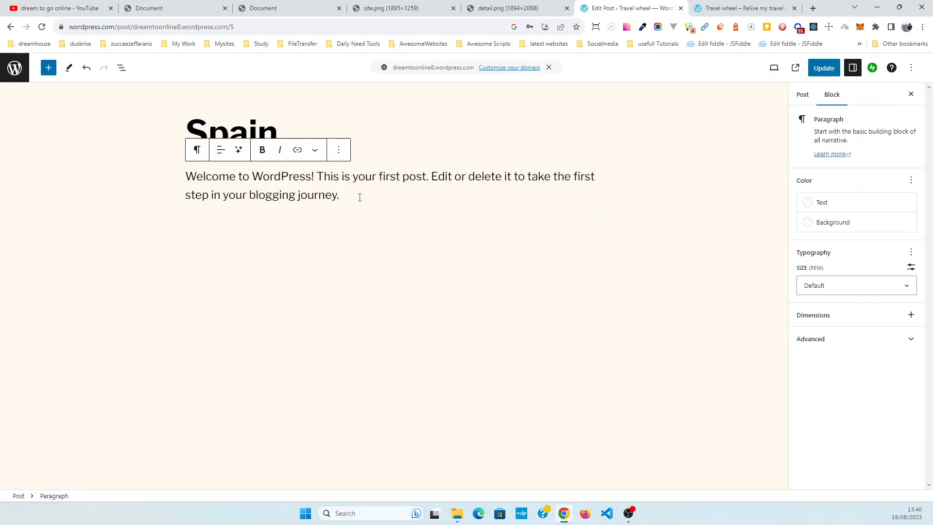
pyautogui.moveTo(366, 193); pyautogui.dragTo(188, 178)
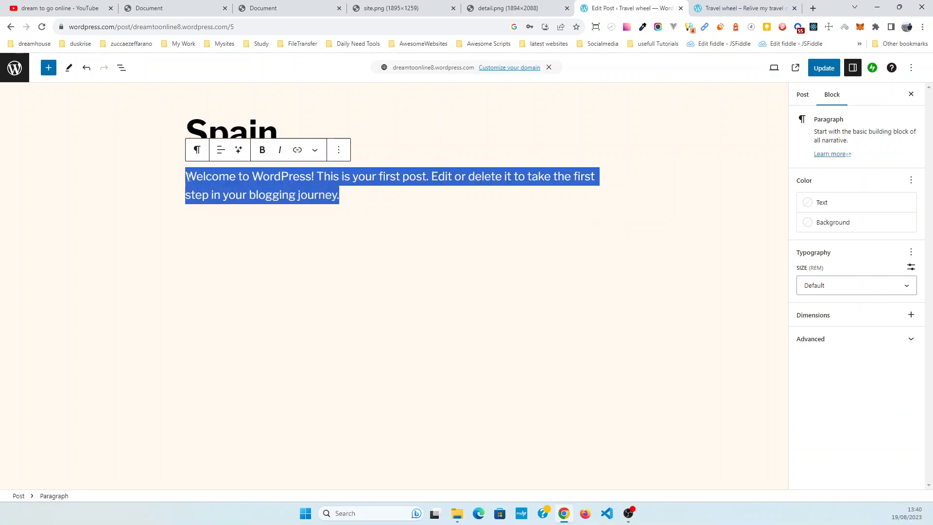
pyautogui.click(342, 191)
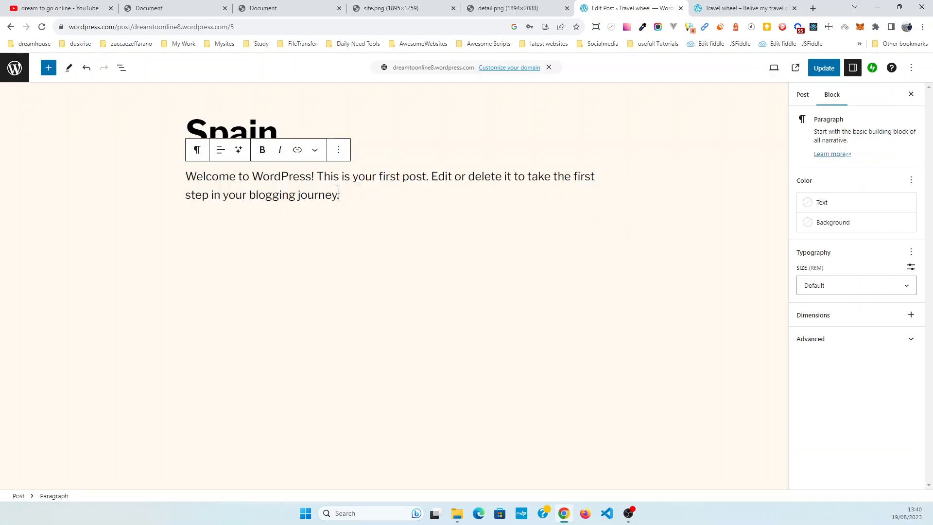
pyautogui.click(348, 160)
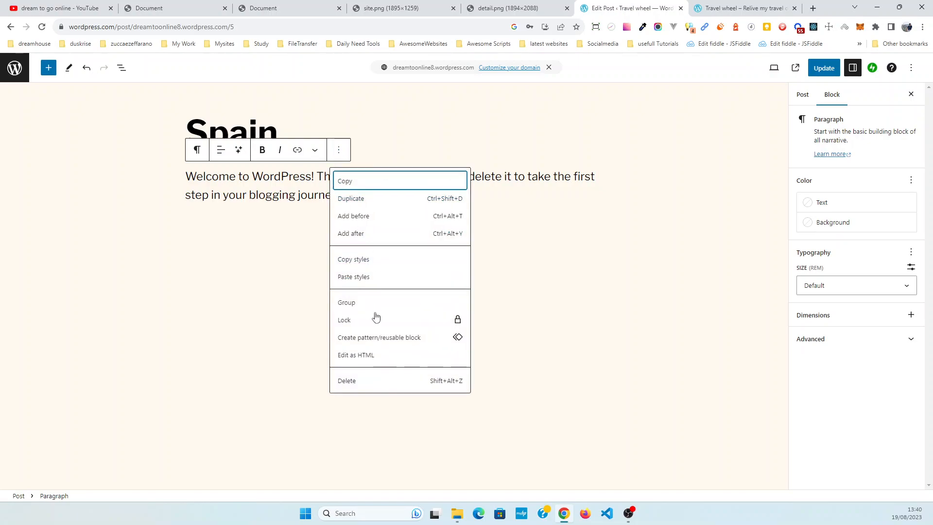
pyautogui.click(354, 381)
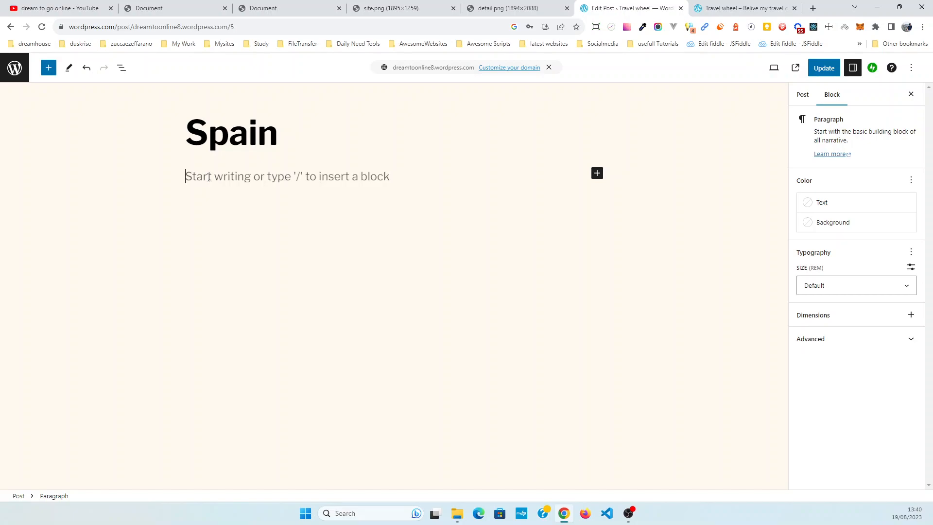
pyautogui.hotkey('ctrl', 'z')
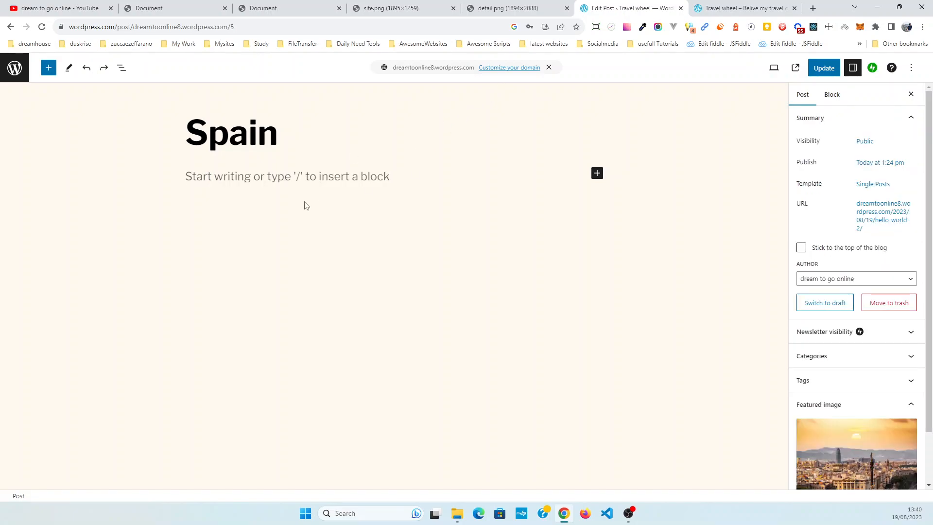
# Insert an Image block in the empty post body below the Spain title.
pyautogui.click(238, 180)
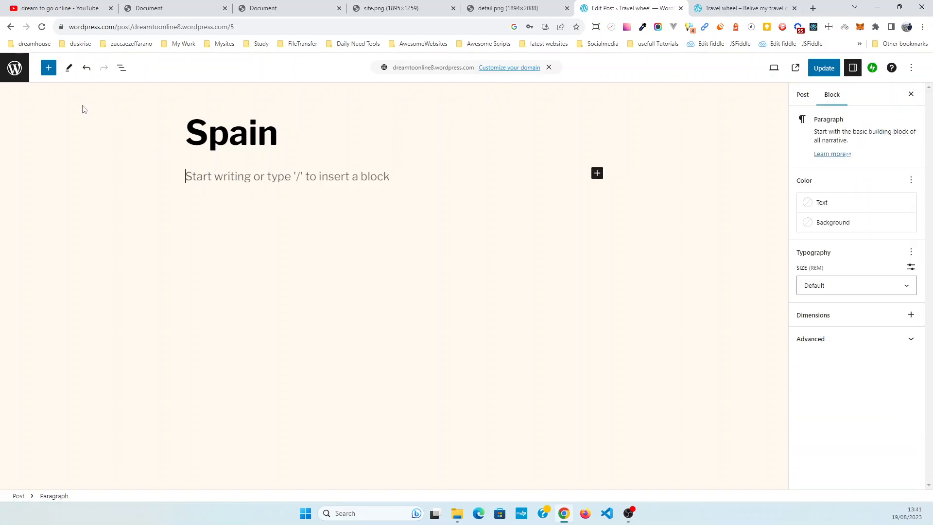
pyautogui.click(48, 68)
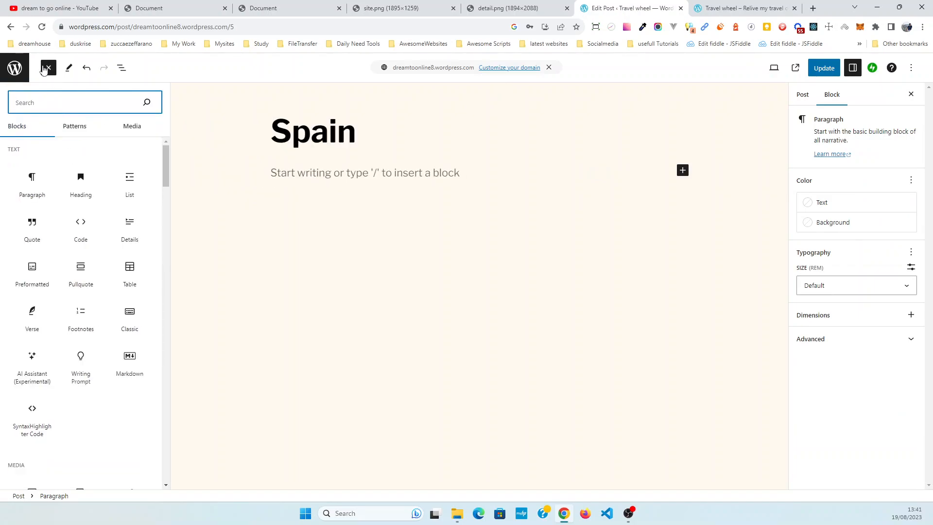
pyautogui.press('Escape')
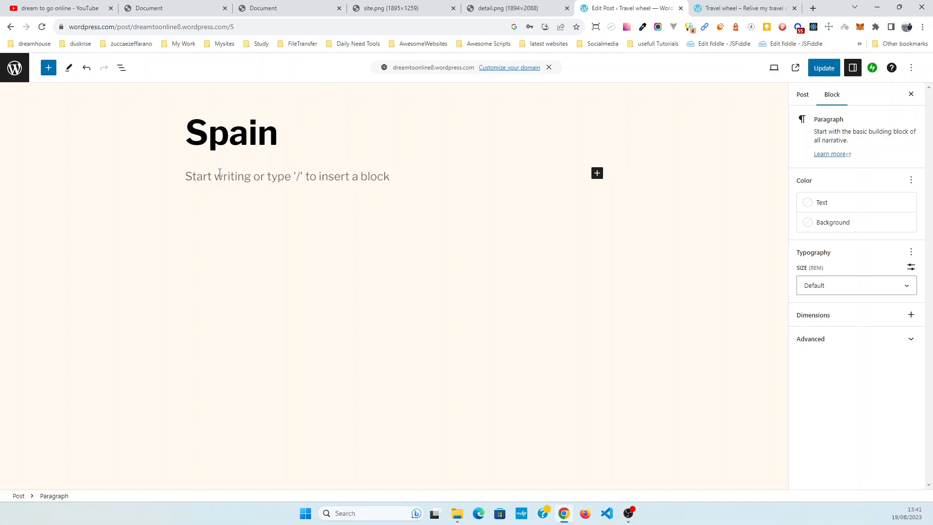
pyautogui.write('/')
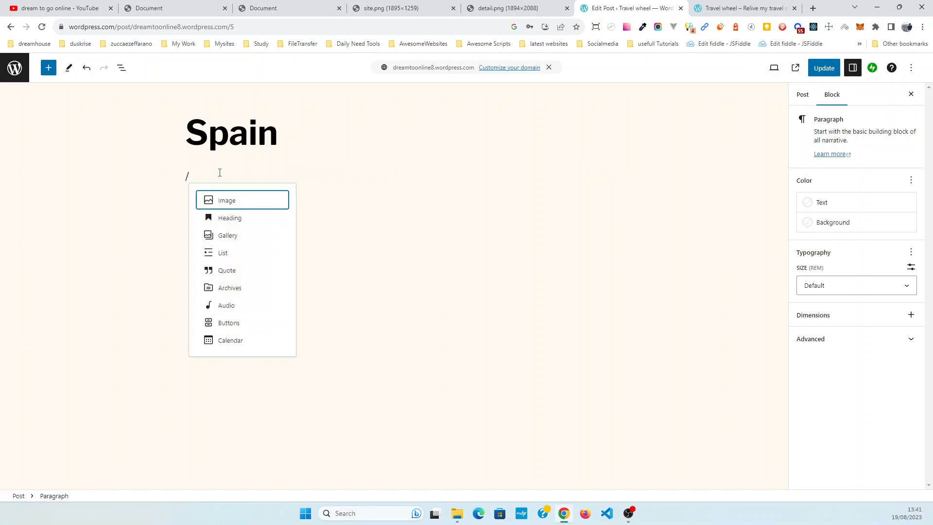
pyautogui.press('Return')
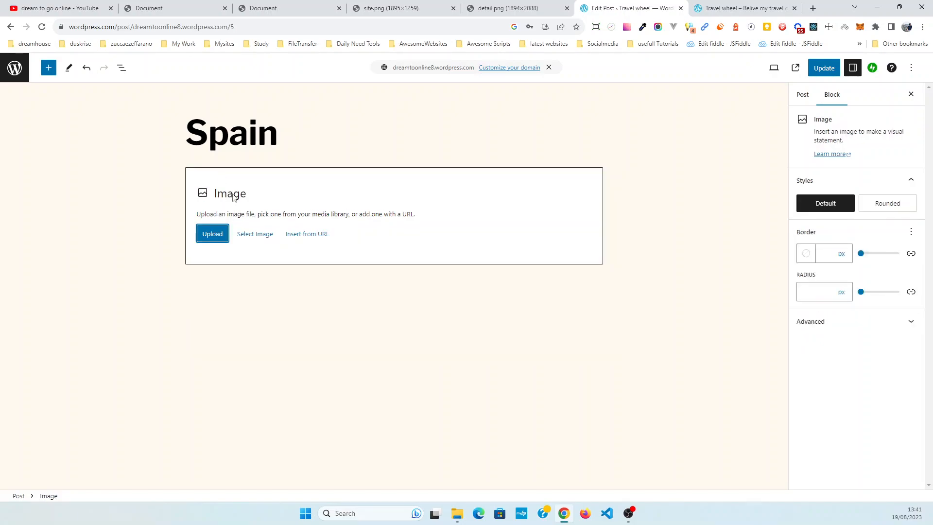
# Fill the Image block with the first Pexels sky photo, showing pink and dark clouds against a teal sky.
pyautogui.click(212, 234)
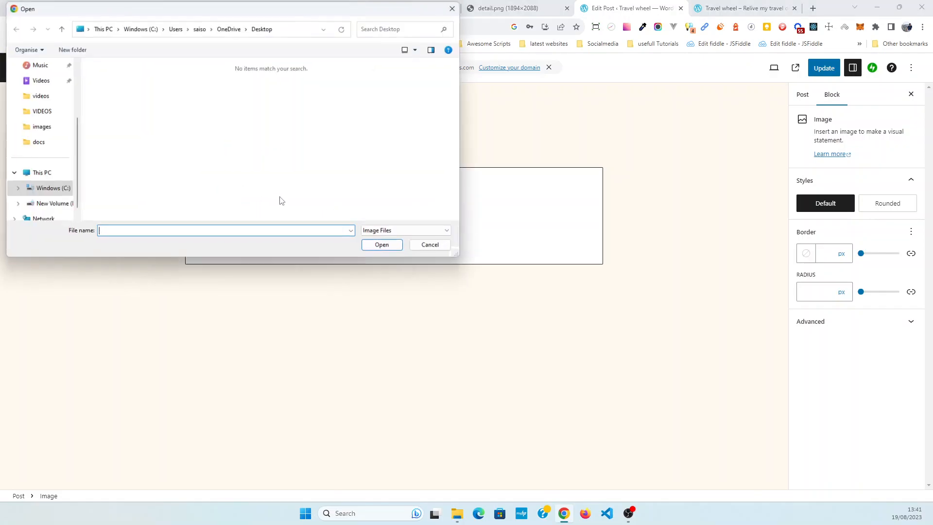
pyautogui.click(432, 247)
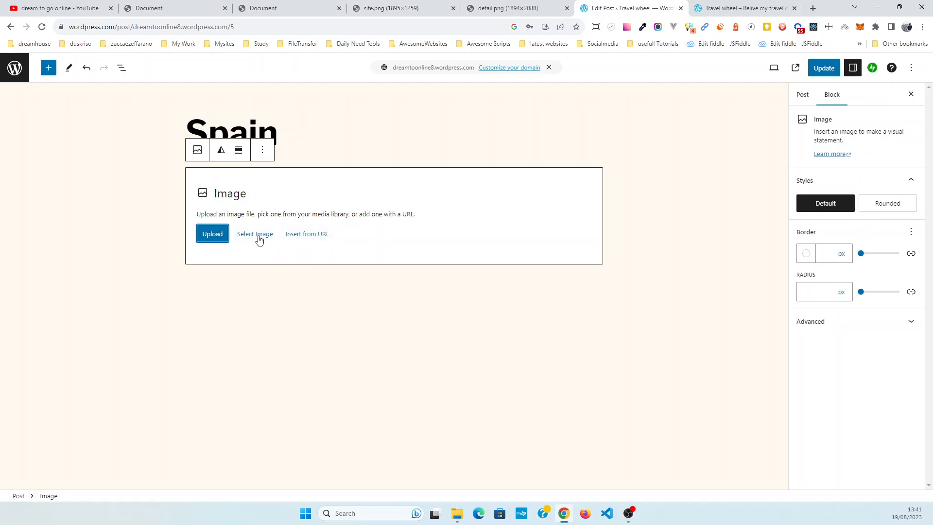
pyautogui.click(255, 239)
pyautogui.click(287, 307)
pyautogui.click(173, 269)
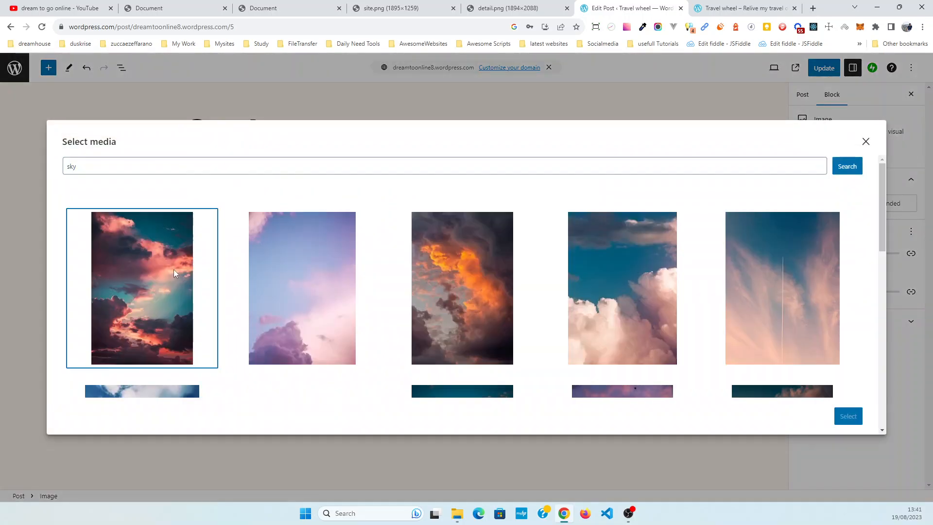
pyautogui.click(848, 416)
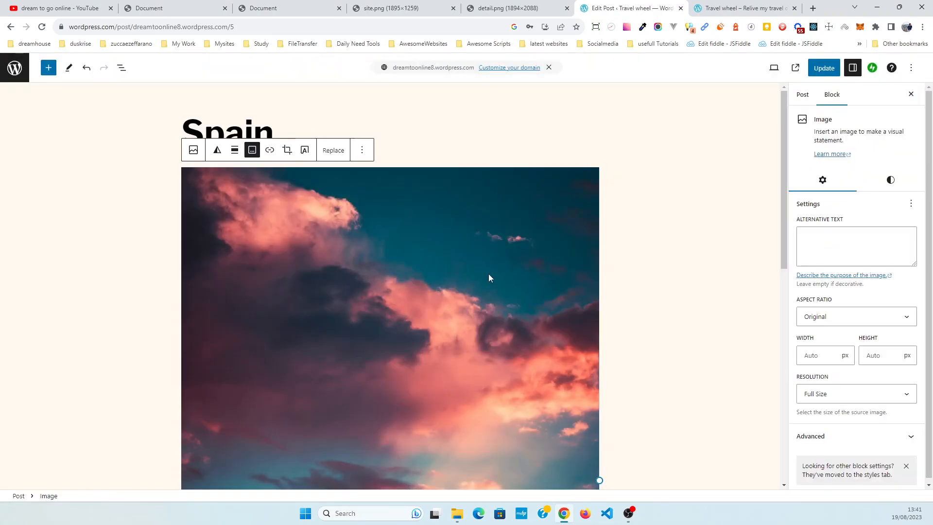
pyautogui.scroll(-5, 489, 273)
pyautogui.scroll(5, 490, 270)
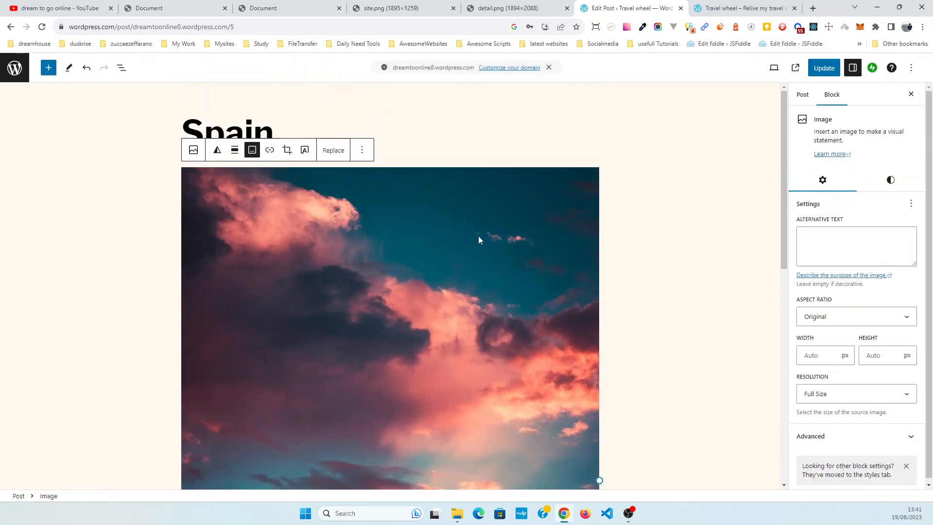
# Add a paragraph reading "type the text" below the sky image and its caption.
pyautogui.click(407, 146)
pyautogui.scroll(-5, 511, 216)
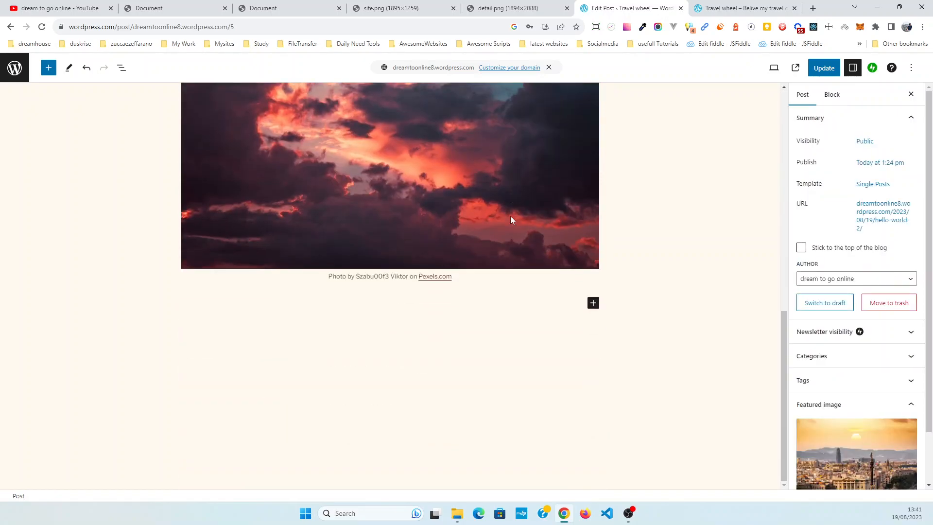
pyautogui.scroll(5, 511, 216)
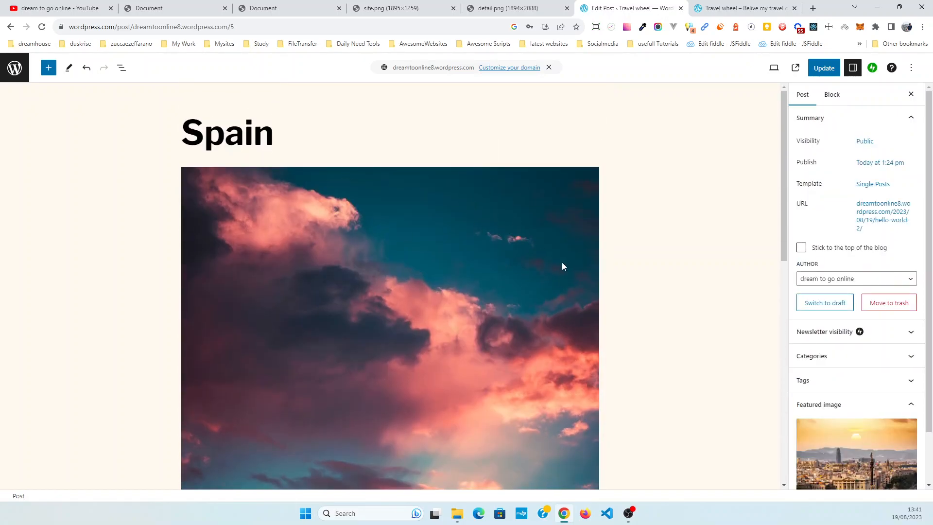
pyautogui.scroll(-5, 562, 261)
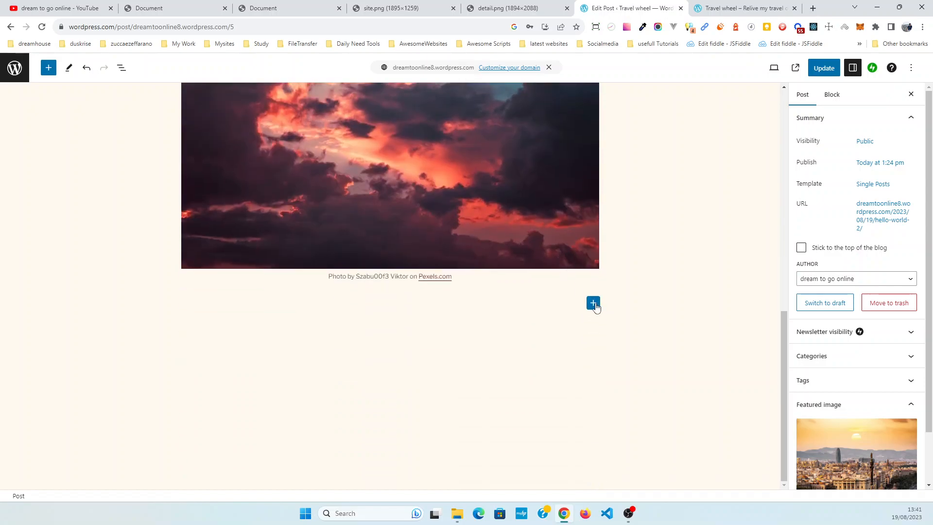
pyautogui.click(594, 305)
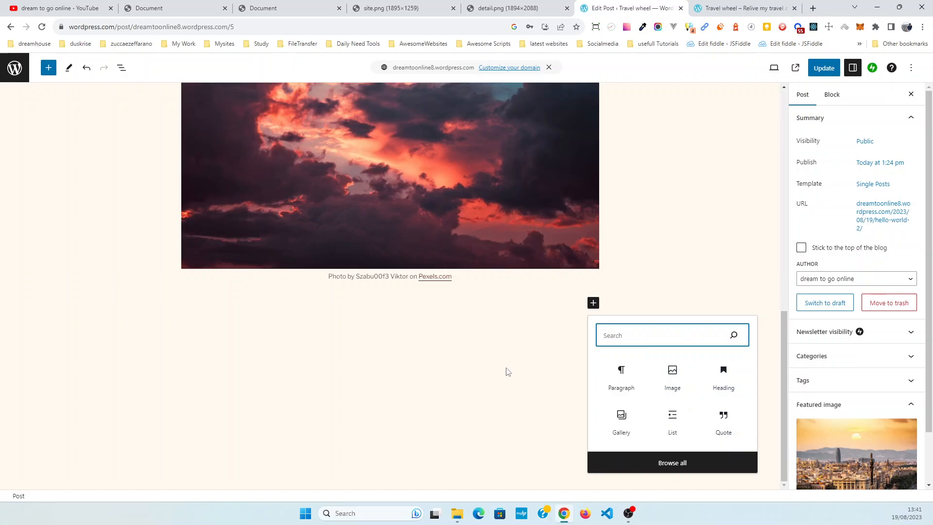
pyautogui.click(500, 346)
pyautogui.click(436, 305)
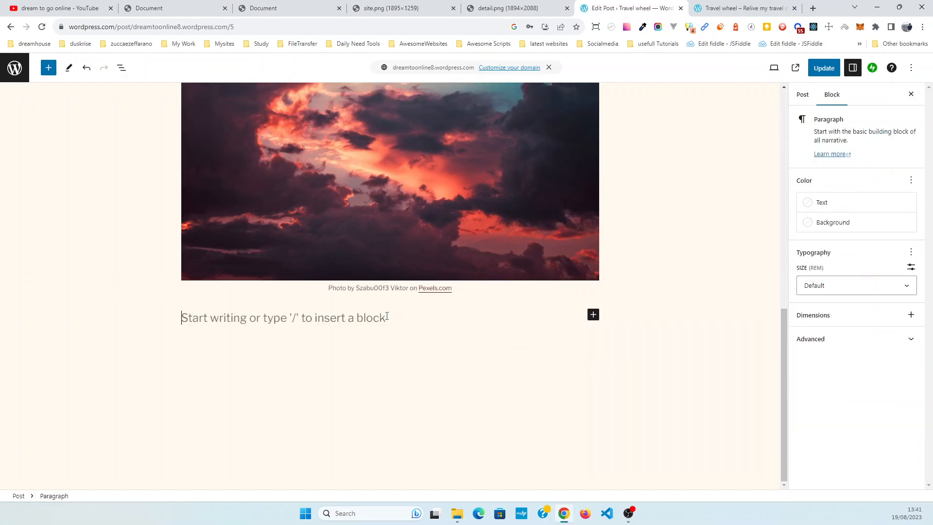
pyautogui.write('type the text')
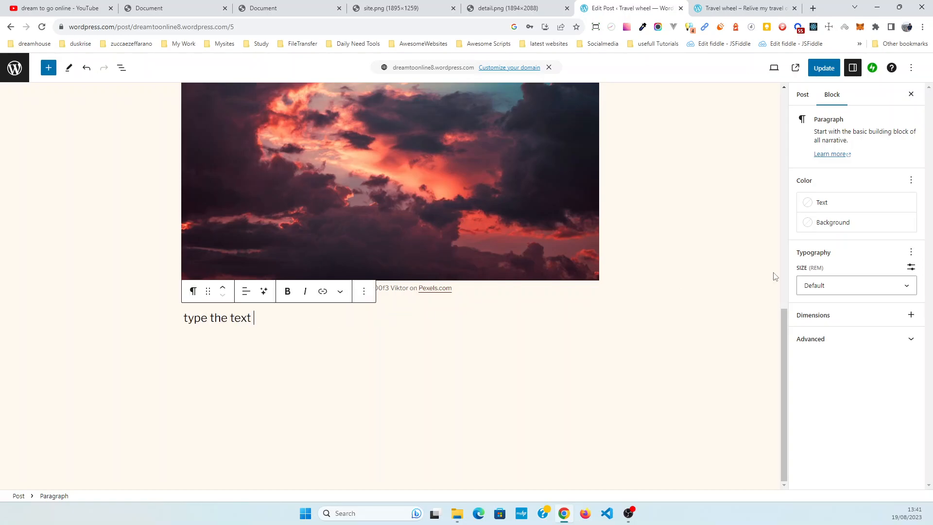
# Review the Spain post's summary settings and update the published post.
pyautogui.scroll(10, 584, 252)
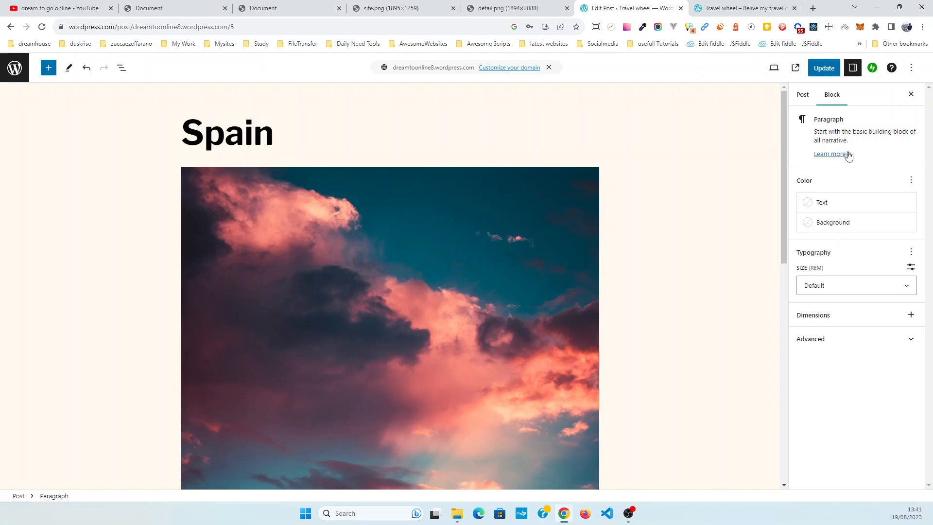
pyautogui.click(803, 95)
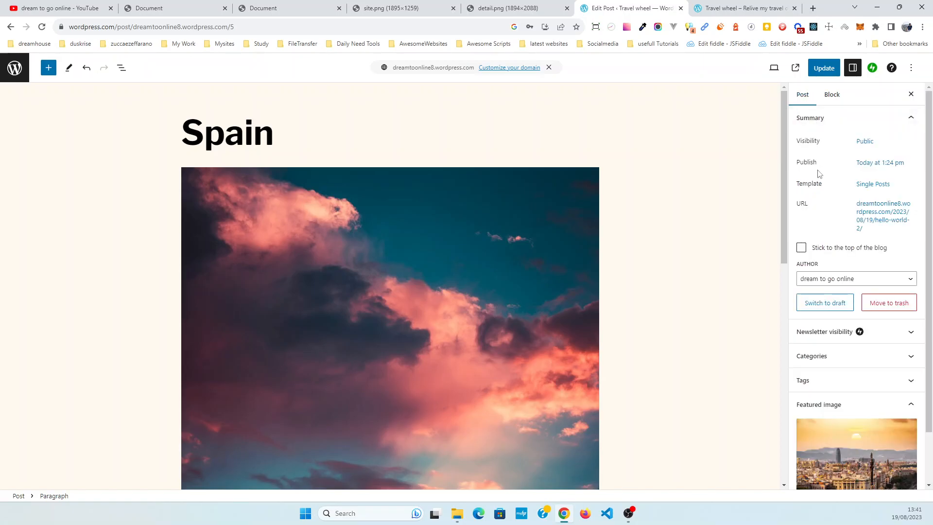
pyautogui.scroll(-1, 856, 220)
pyautogui.scroll(1, 805, 218)
pyautogui.click(824, 68)
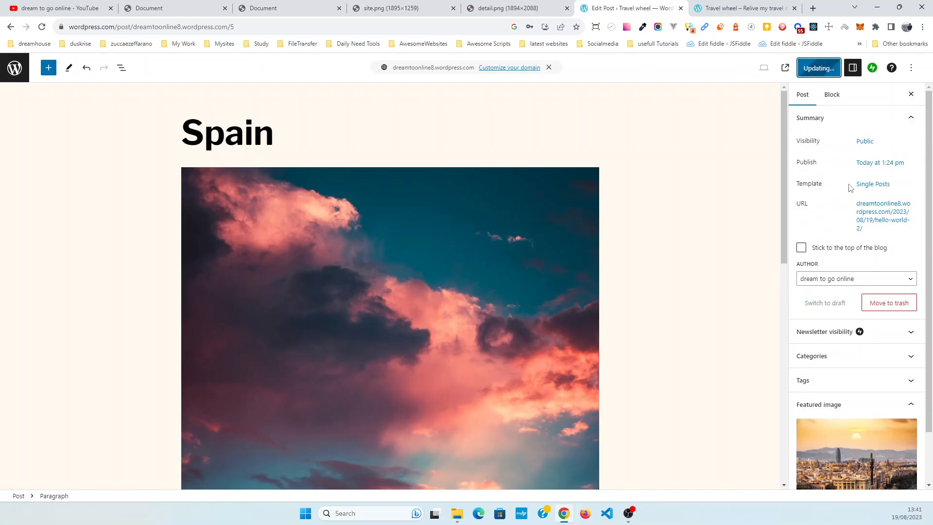
# Reload the live Travel Wheel homepage and compare the updated Spain post with the reference site design.
pyautogui.scroll(-2, 846, 188)
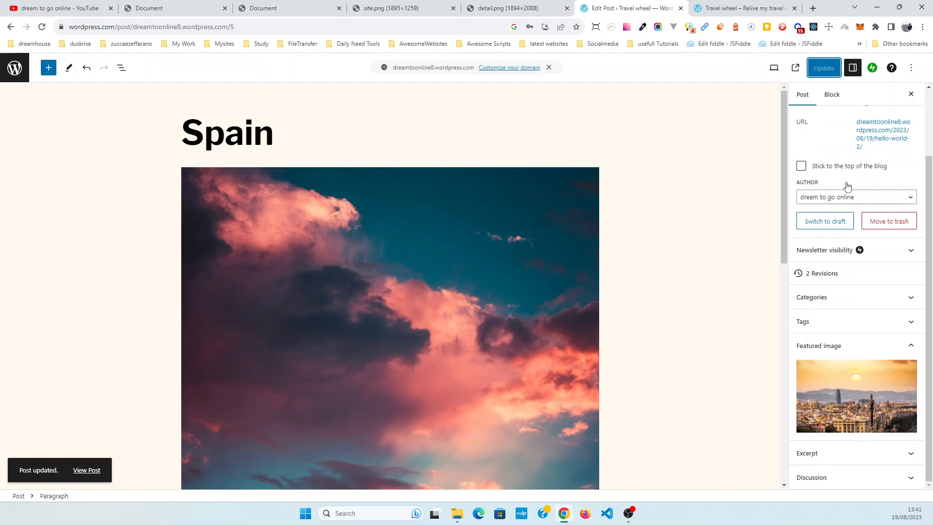
pyautogui.scroll(2, 848, 186)
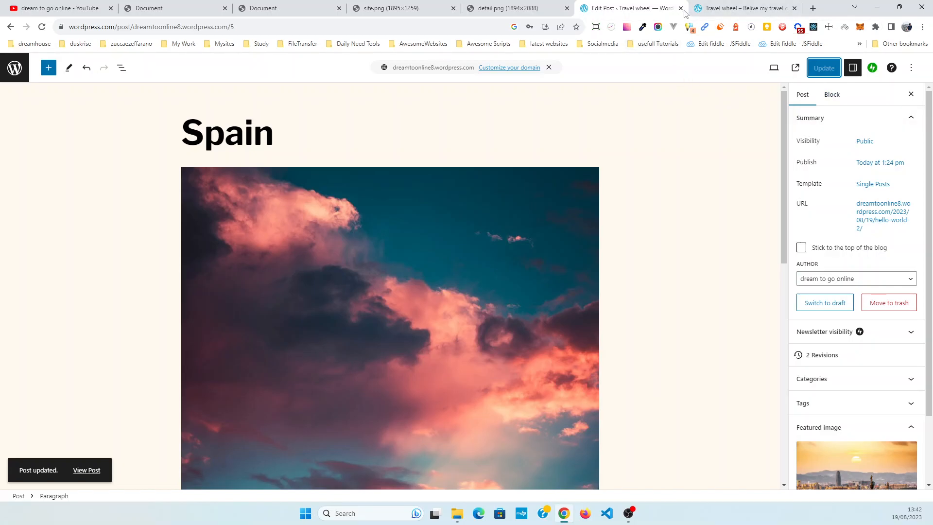
pyautogui.click(734, 8)
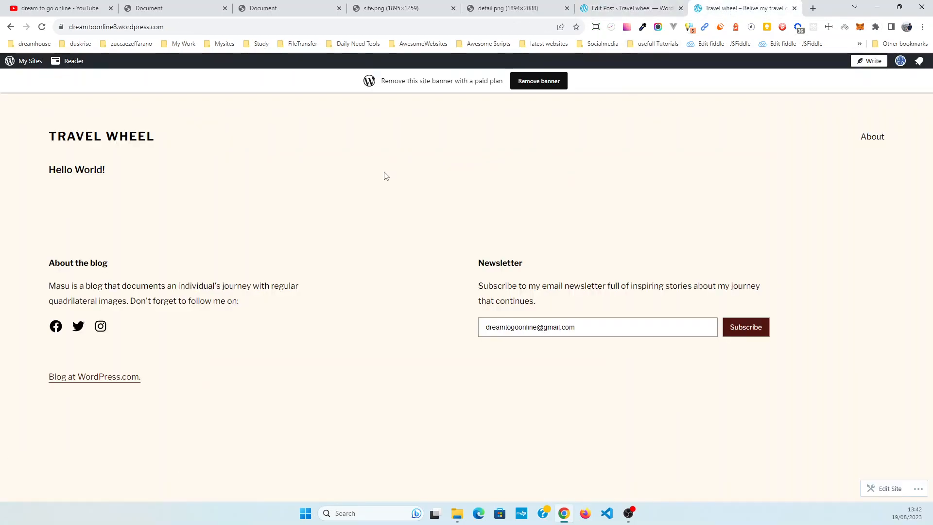
pyautogui.click(42, 27)
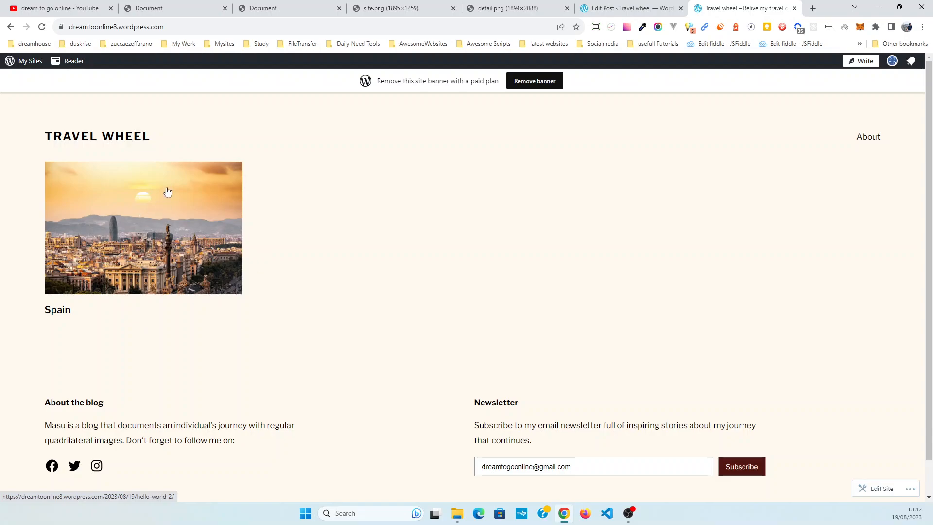
pyautogui.click(371, 5)
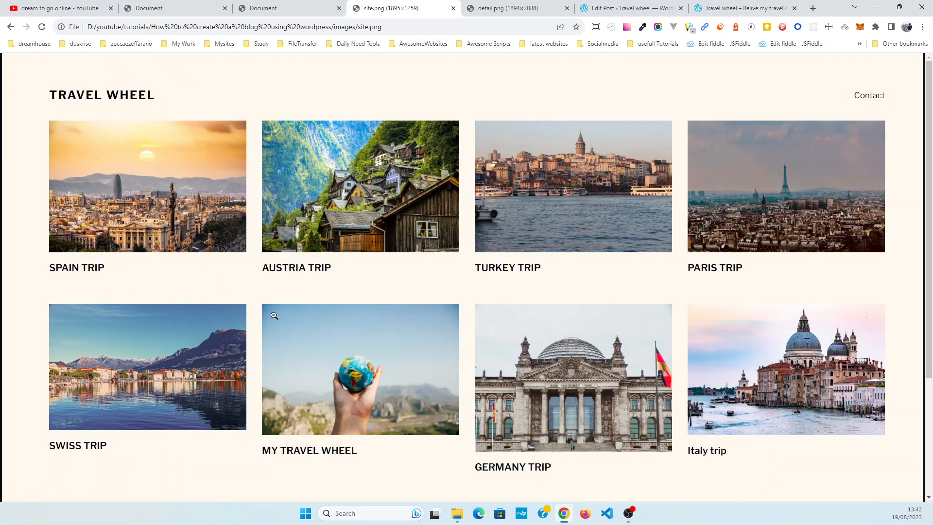
pyautogui.click(741, 8)
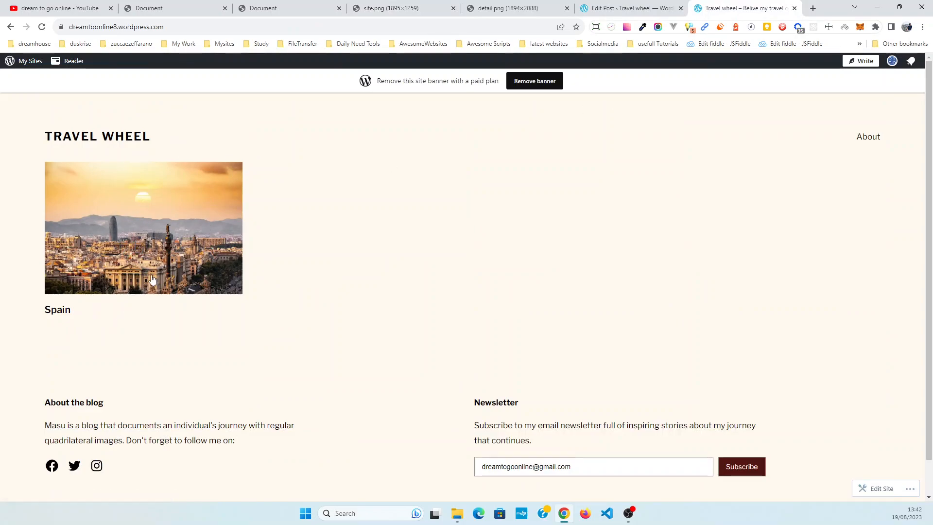
# Leave the Spain post editor and open the site's list of published posts.
pyautogui.click(627, 8)
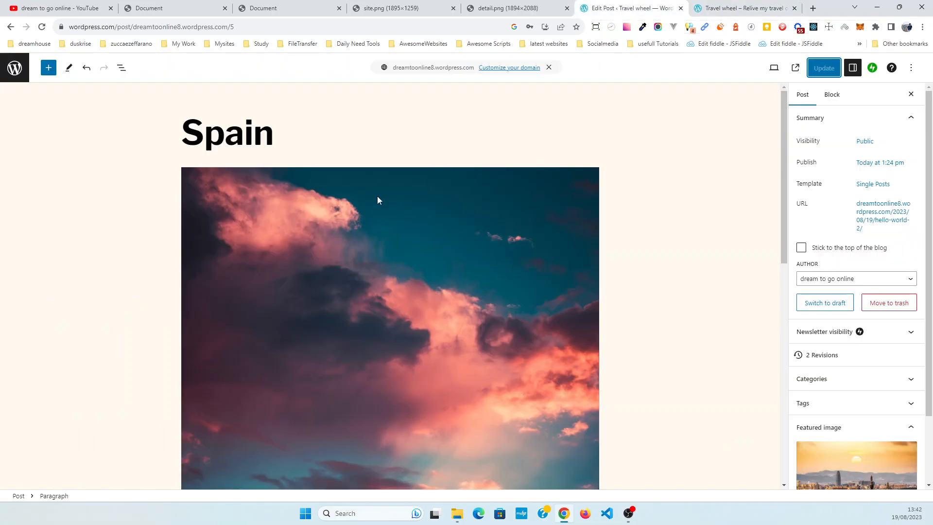
pyautogui.click(15, 68)
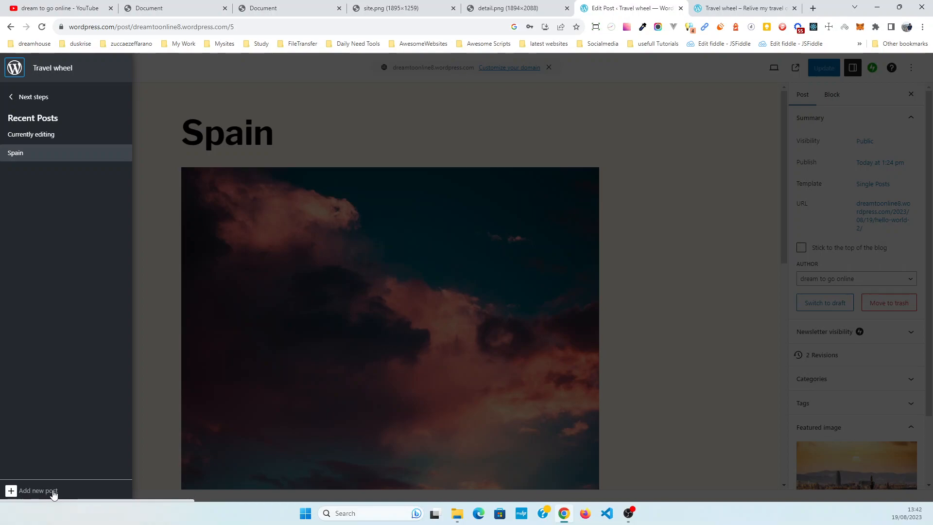
pyautogui.click(38, 98)
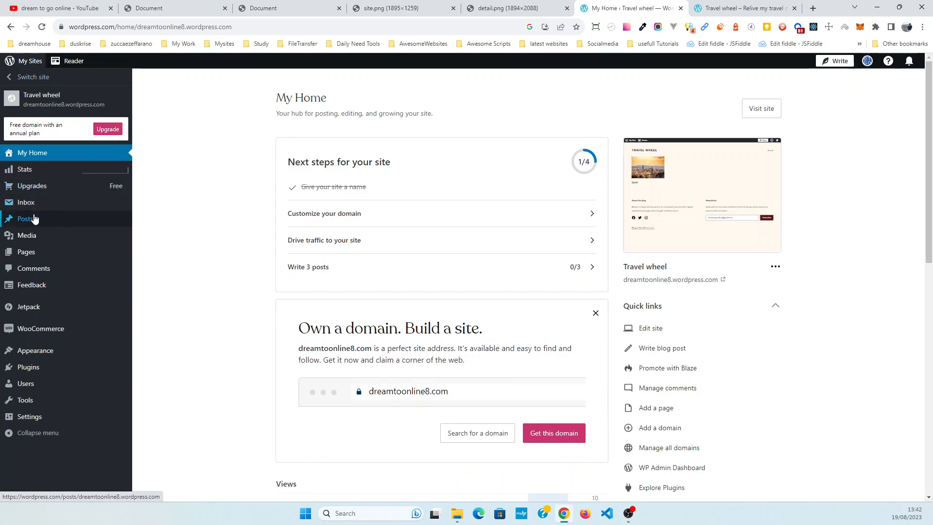
pyautogui.click(30, 220)
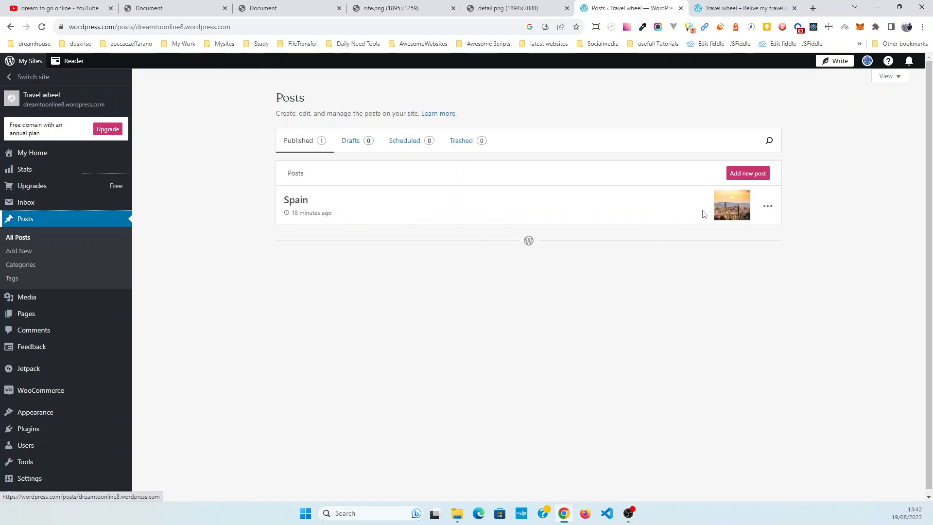
# Copy the published Spain post into a new post and look through its duplicated content.
pyautogui.click(768, 209)
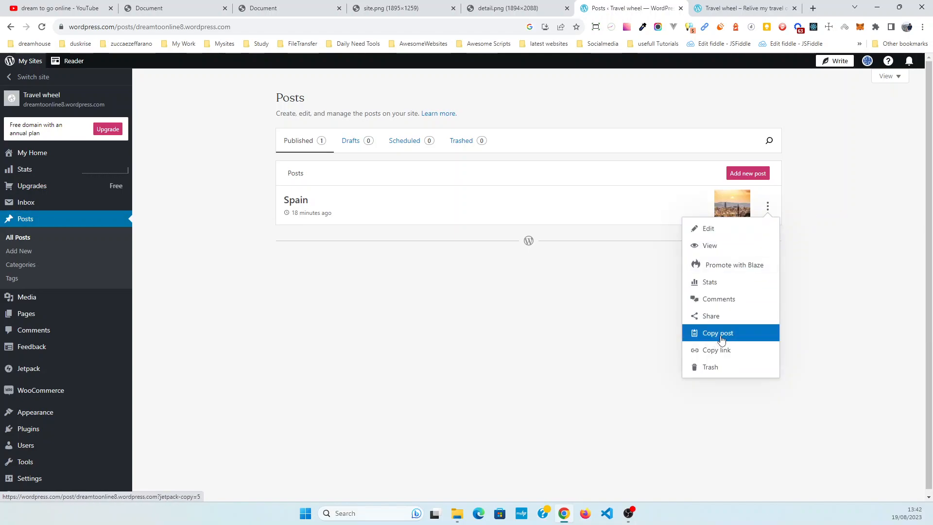
pyautogui.click(769, 207)
pyautogui.click(770, 208)
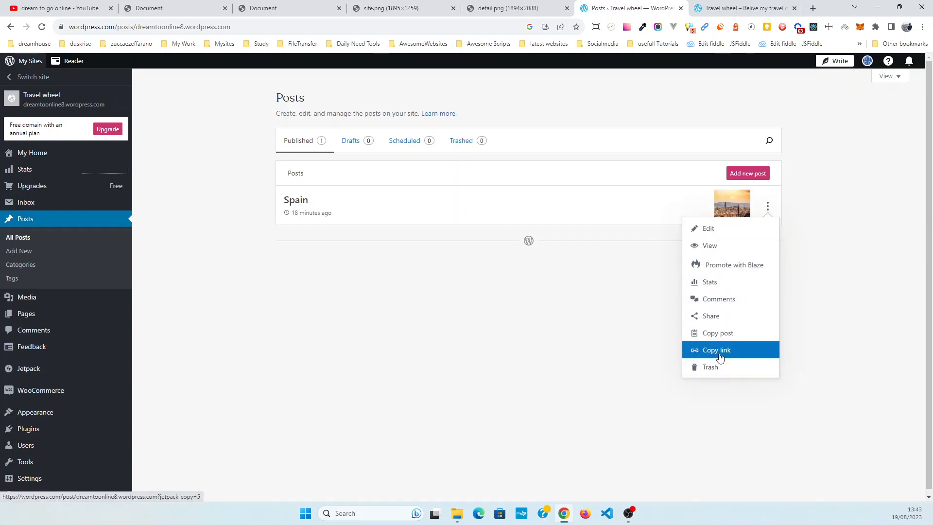
pyautogui.click(717, 336)
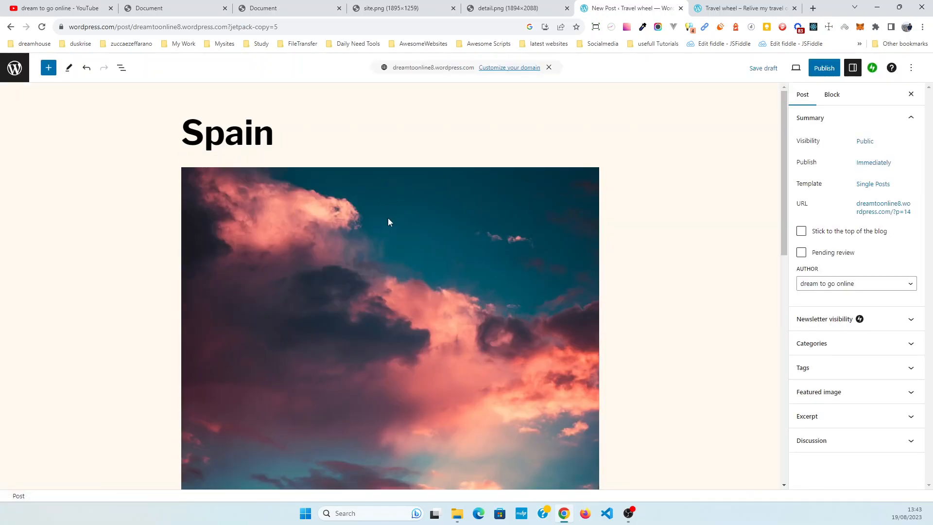
pyautogui.scroll(-10, 559, 248)
pyautogui.scroll(10, 550, 242)
# Check the reference design for the second trip and retitle the copied post "Austria".
pyautogui.click(362, 5)
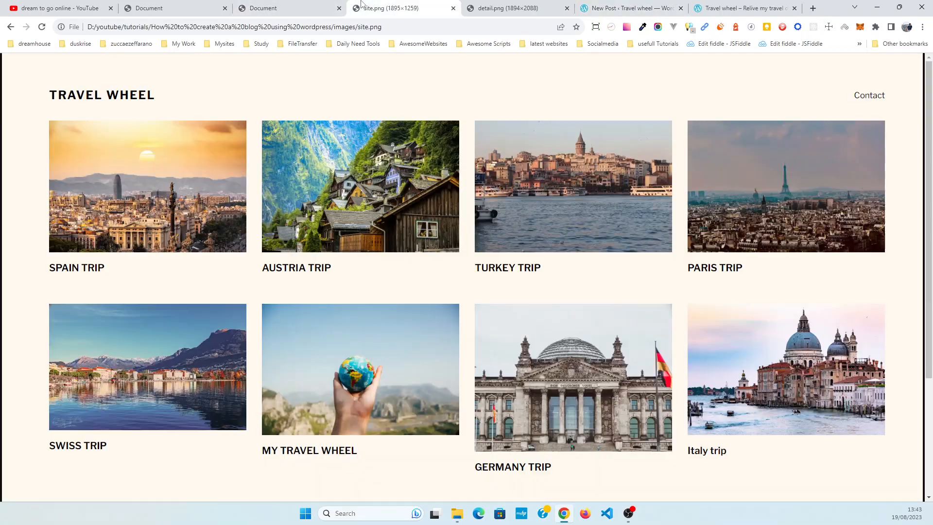
pyautogui.click(729, 7)
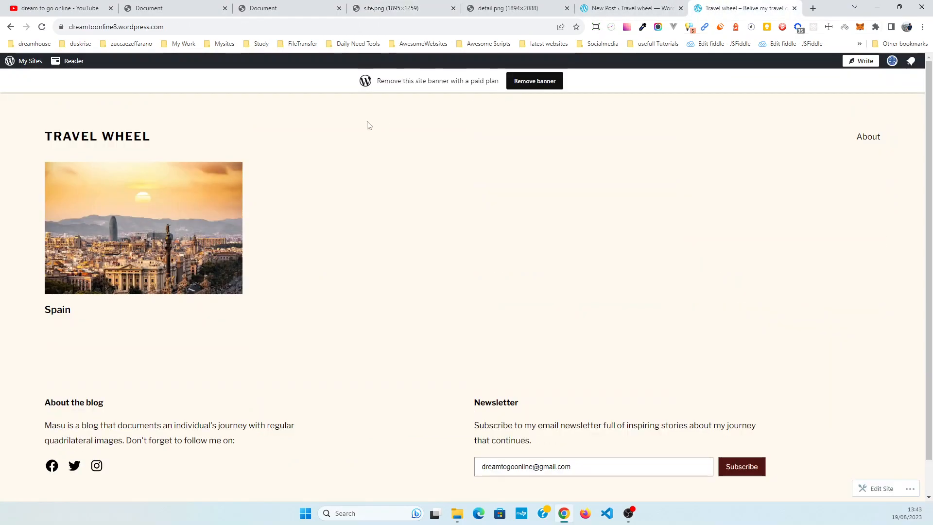
pyautogui.click(666, 8)
pyautogui.press('BackSpace')
pyautogui.press('BackSpace')
pyautogui.press('BackSpace')
pyautogui.press('BackSpace')
pyautogui.press('BackSpace')
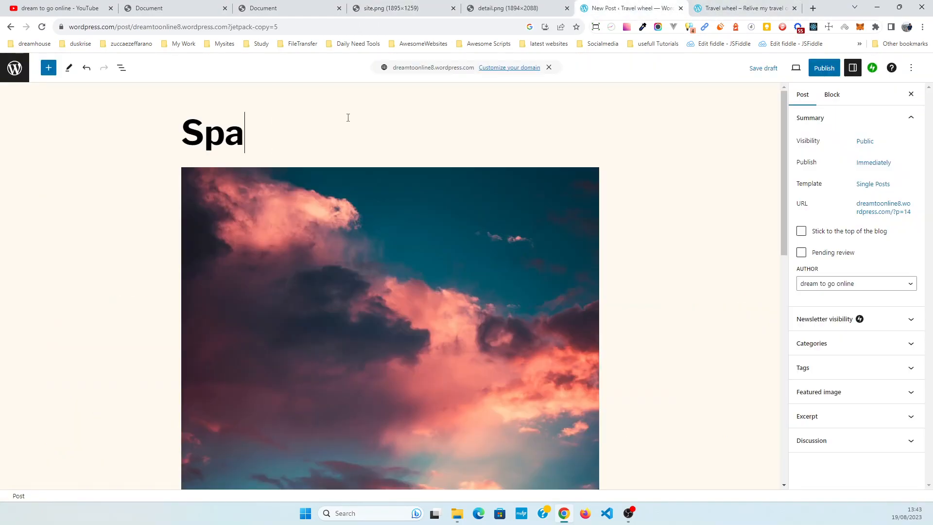
pyautogui.write('Austria')
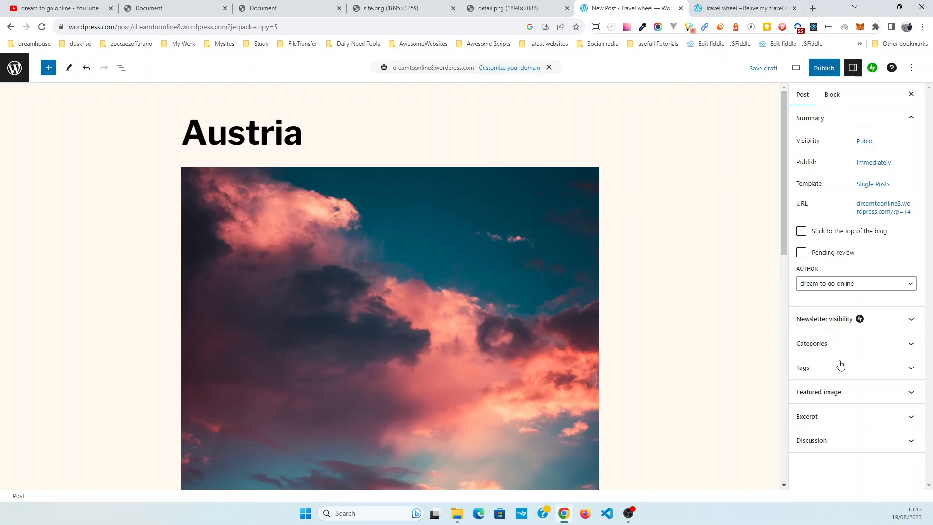
# Replace the Austria post's featured image with the first Pexels result for "austria", showing wooden houses on a green mountainside.
pyautogui.click(851, 392)
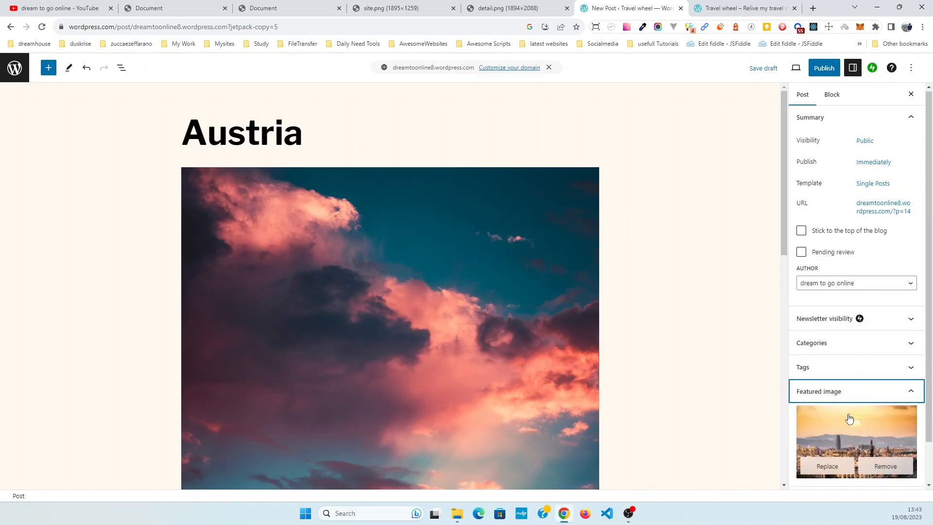
pyautogui.click(828, 421)
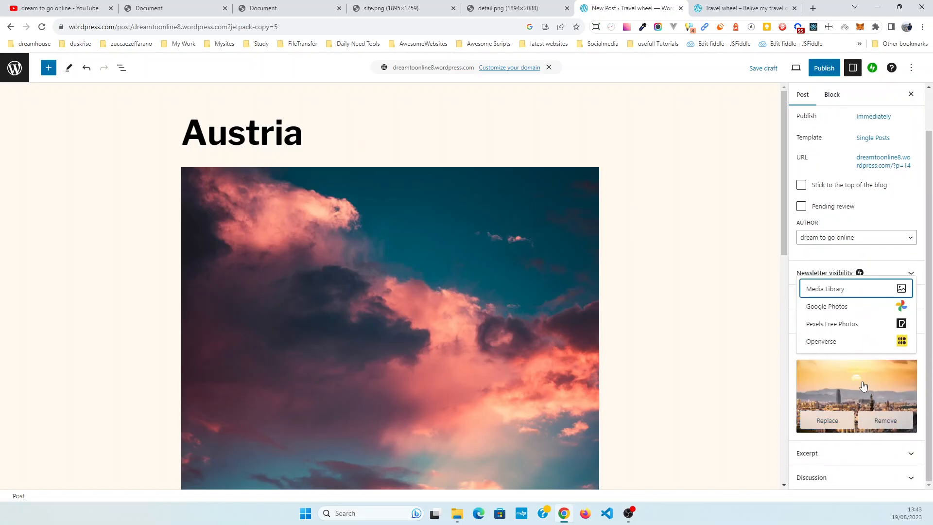
pyautogui.click(850, 306)
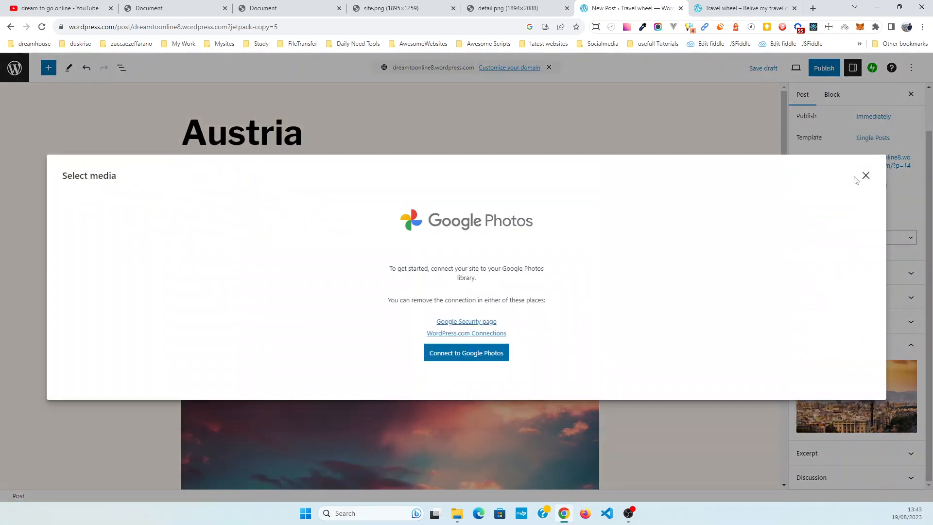
pyautogui.click(866, 176)
pyautogui.click(828, 422)
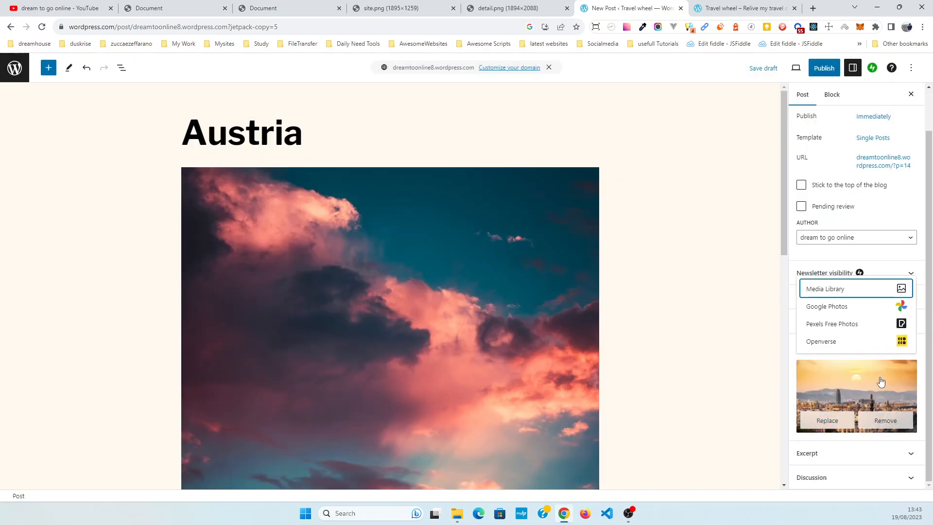
pyautogui.click(833, 324)
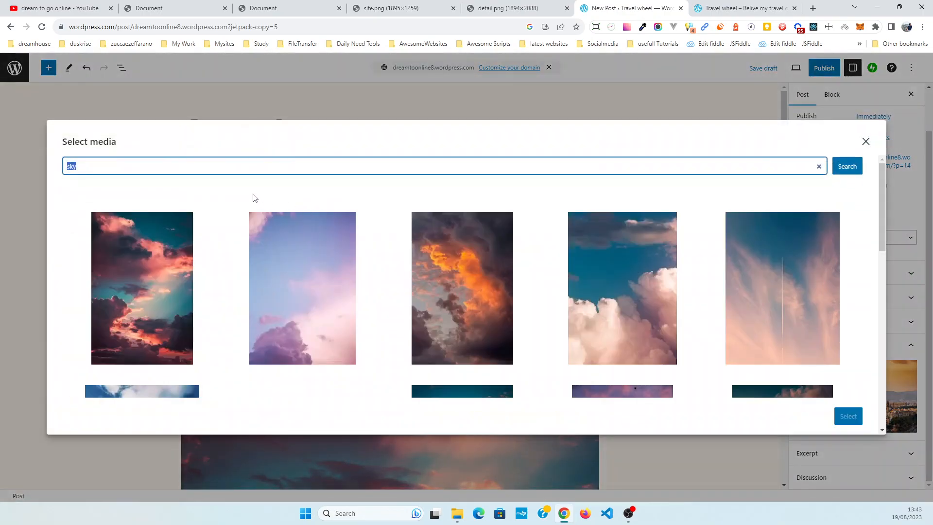
pyautogui.press('Return')
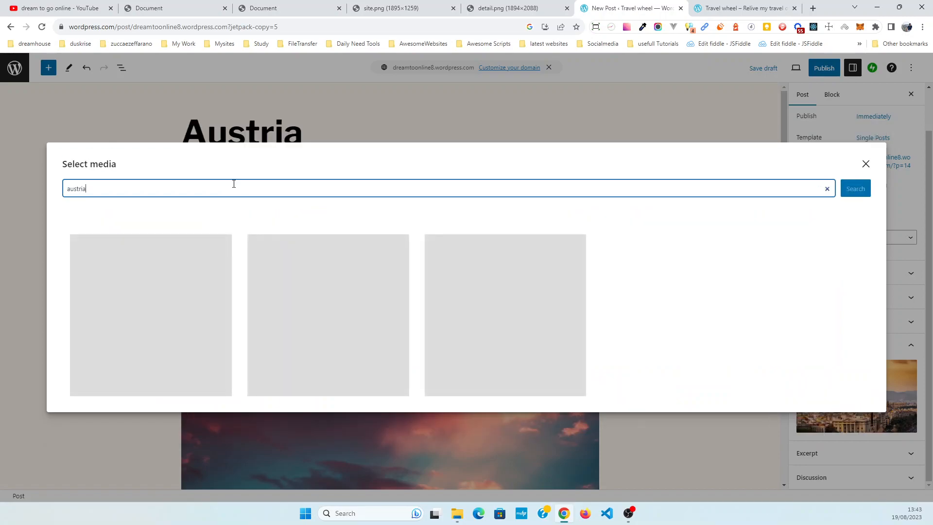
pyautogui.click(167, 283)
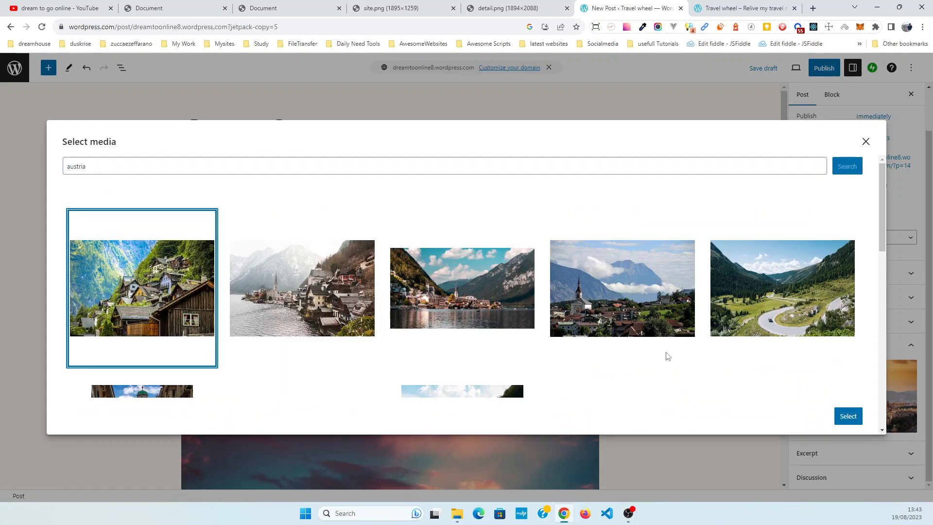
pyautogui.click(848, 416)
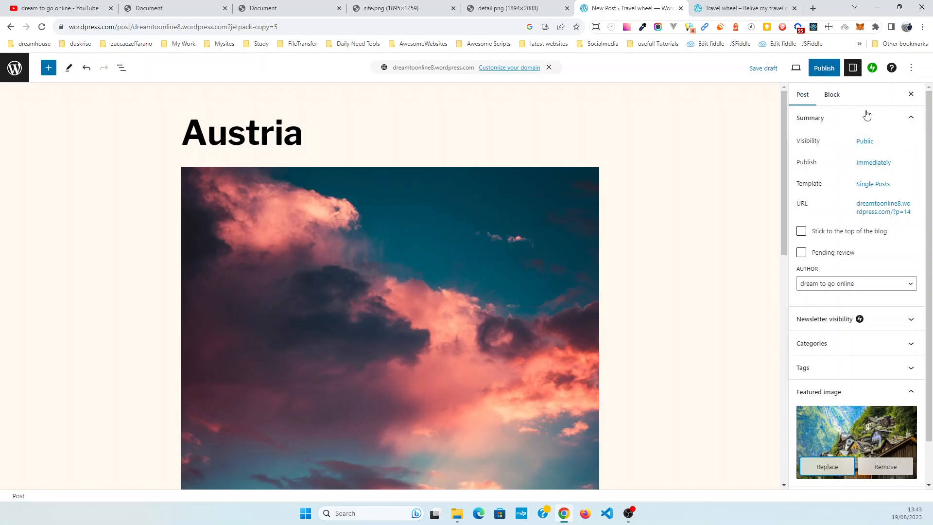
# Review the Austria post's visibility and summary settings, keep it Public, and publish it.
pyautogui.click(865, 141)
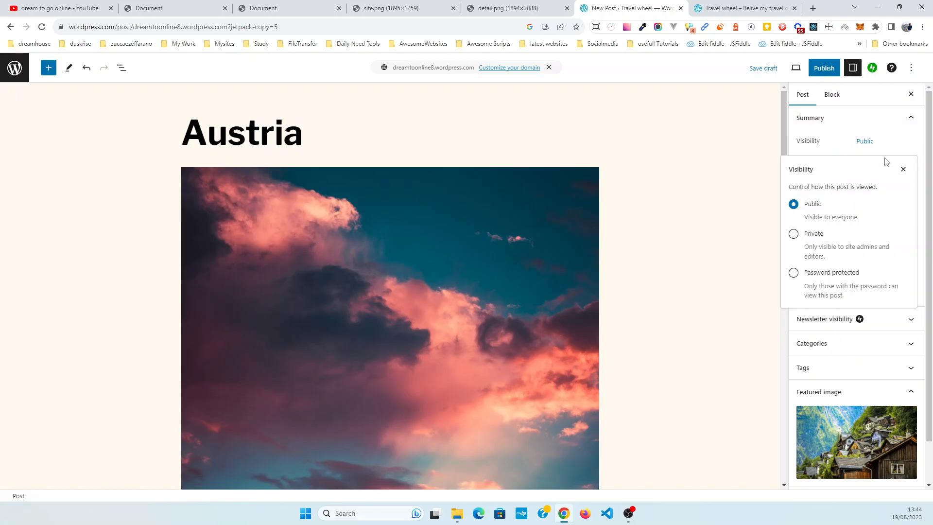
pyautogui.click(904, 171)
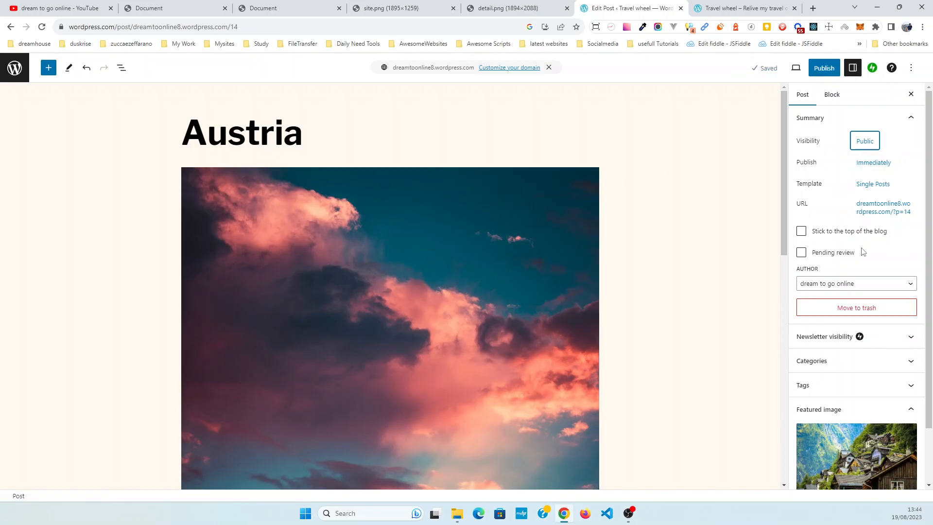
pyautogui.scroll(-1, 865, 248)
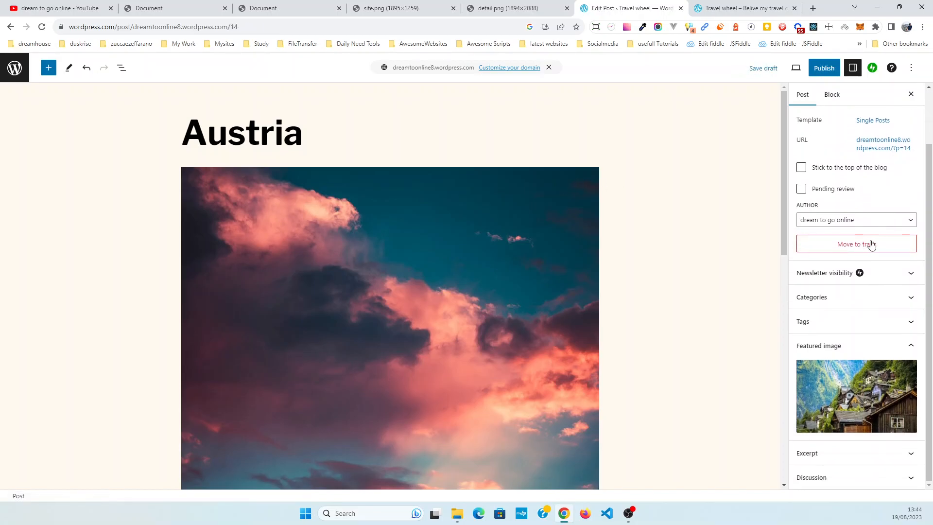
pyautogui.scroll(1, 871, 245)
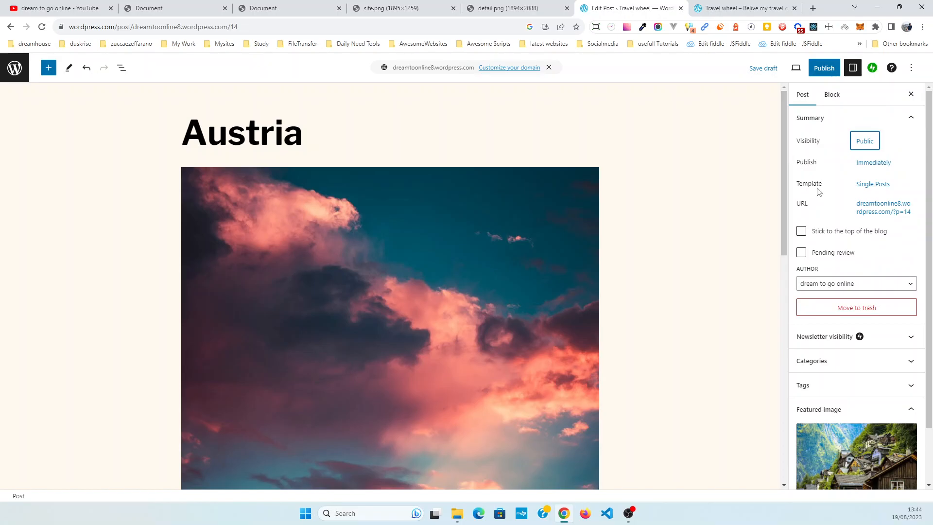
pyautogui.scroll(-1, 482, 231)
pyautogui.scroll(1, 482, 231)
pyautogui.click(824, 68)
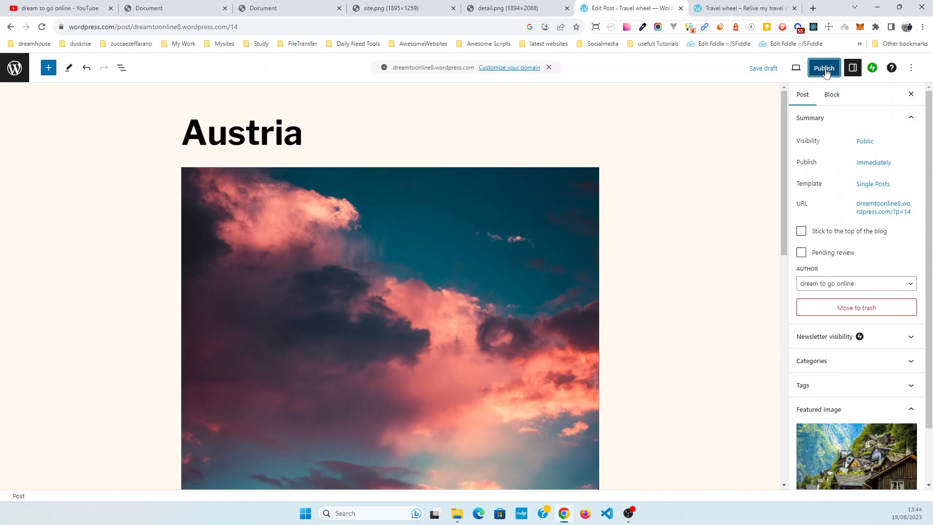
pyautogui.click(825, 73)
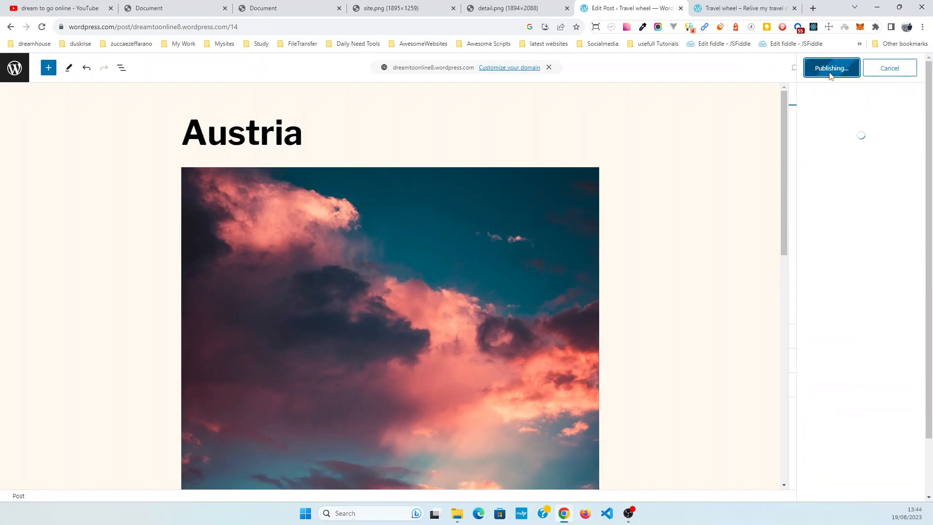
# Check the reloaded Travel Wheel homepage and look through the published Austria post page.
pyautogui.click(744, 8)
pyautogui.click(42, 27)
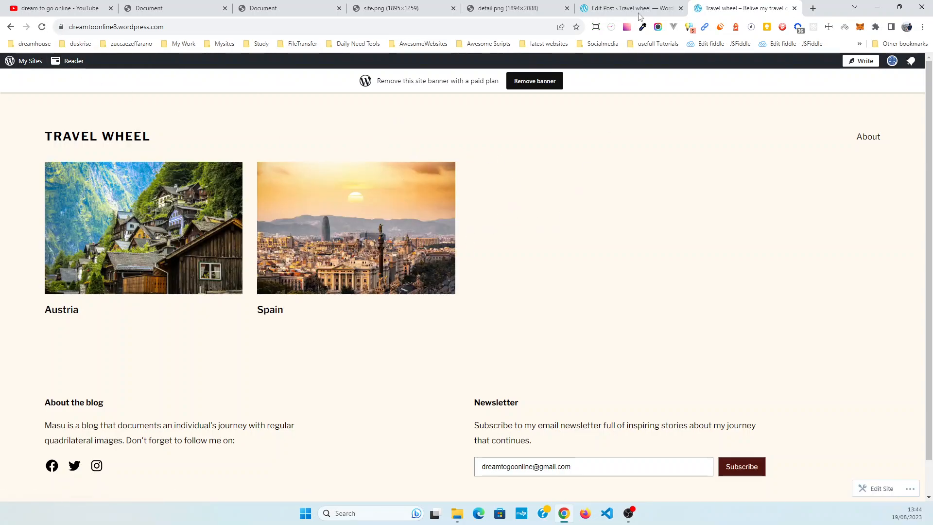
pyautogui.click(629, 8)
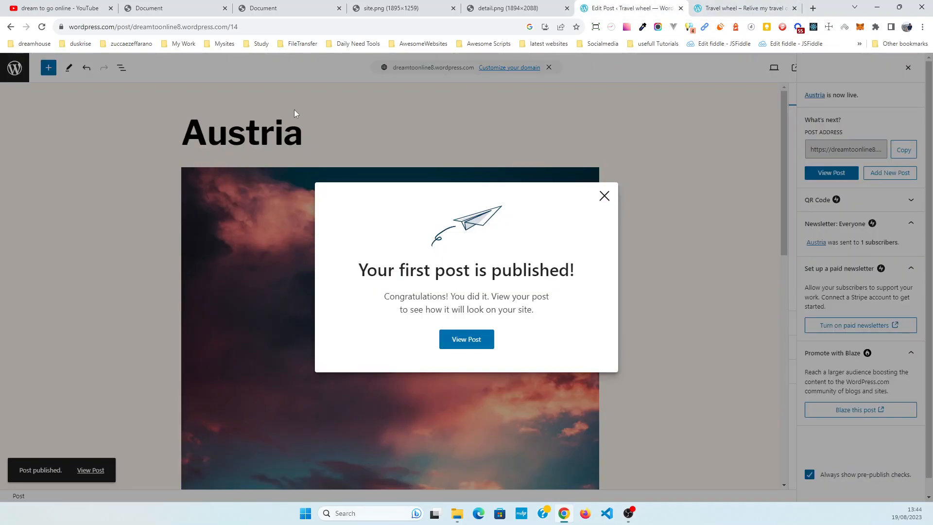
pyautogui.click(604, 197)
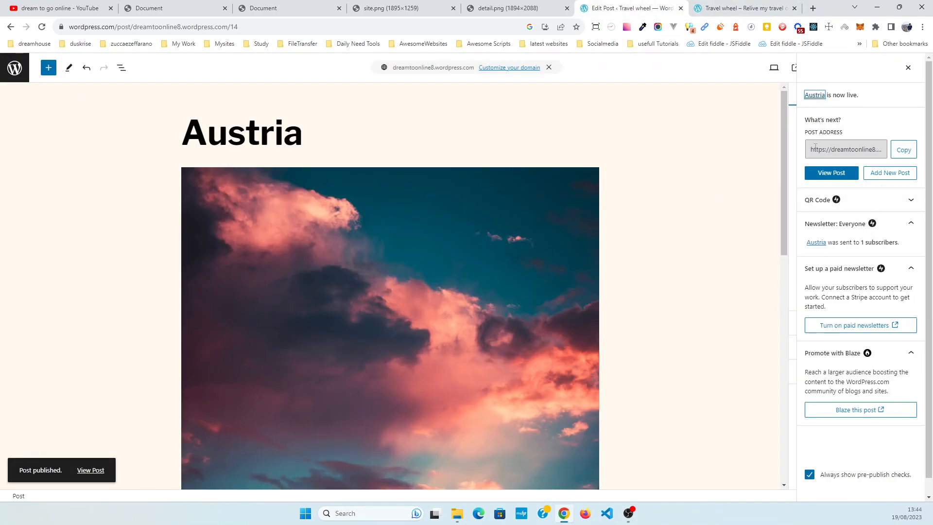
pyautogui.click(832, 174)
pyautogui.scroll(-18, 477, 189)
pyautogui.scroll(13, 480, 189)
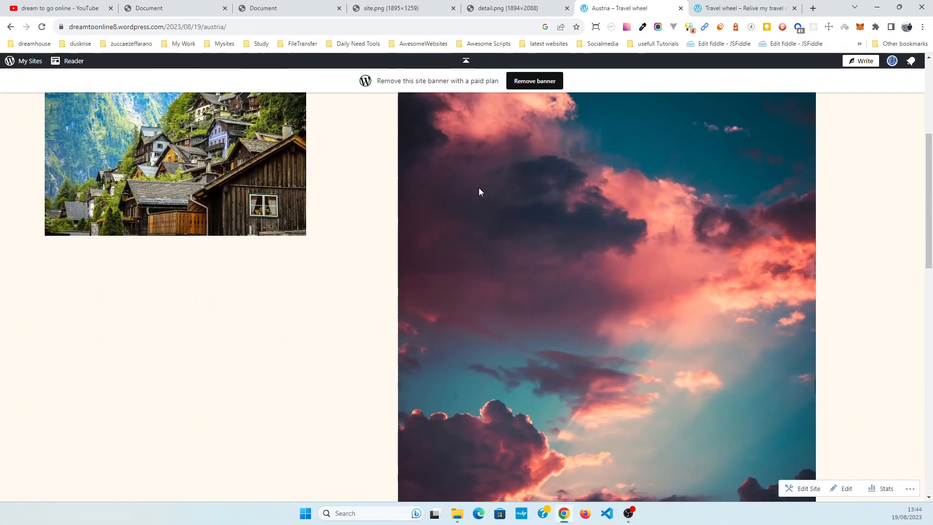
# Compare the published Austria post with the reference design of the post detail page.
pyautogui.scroll(4, 479, 191)
pyautogui.hotkey('ctrl', 'shift', 'Tab')
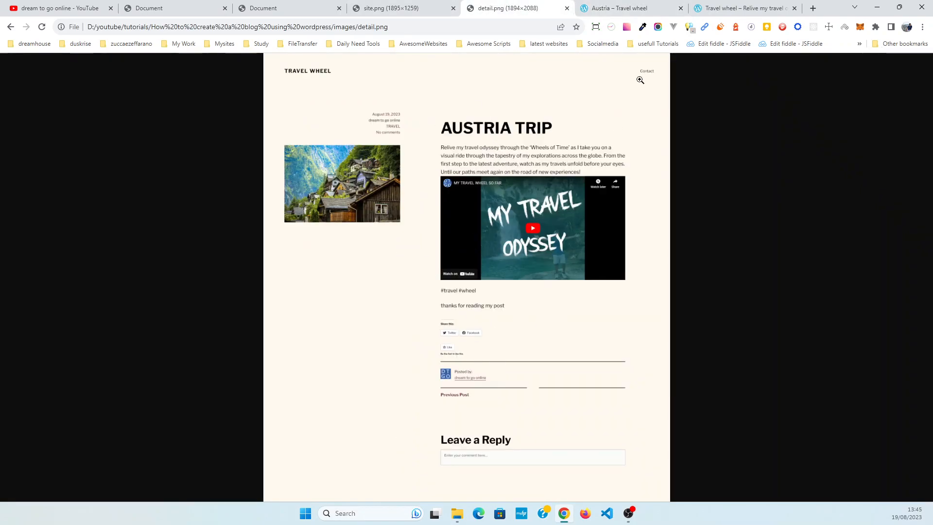
pyautogui.hotkey('ctrl', 'Tab')
pyautogui.hotkey('ctrl', 'Tab')
pyautogui.hotkey('ctrl', 'shift', 'Tab')
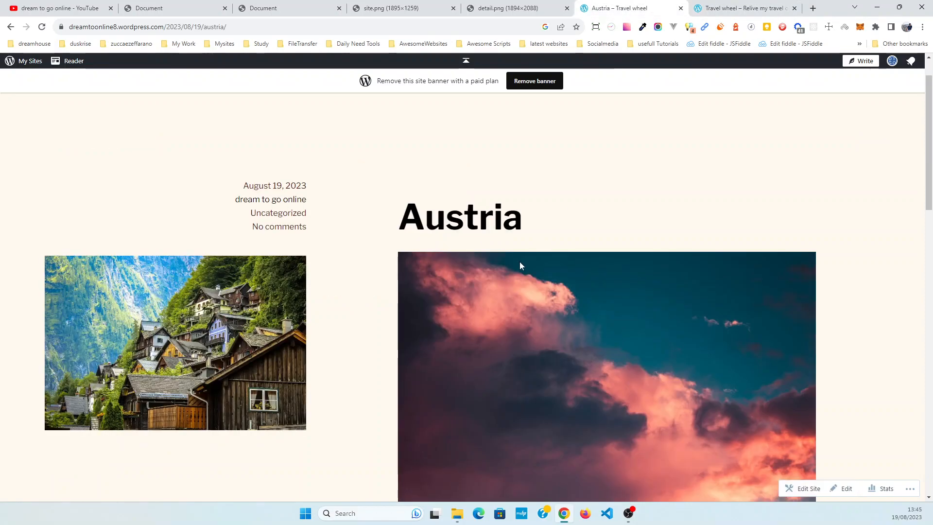
# Look through the published Austria post from its title and images to the comment box and footer.
pyautogui.scroll(-15, 520, 262)
pyautogui.scroll(8, 520, 282)
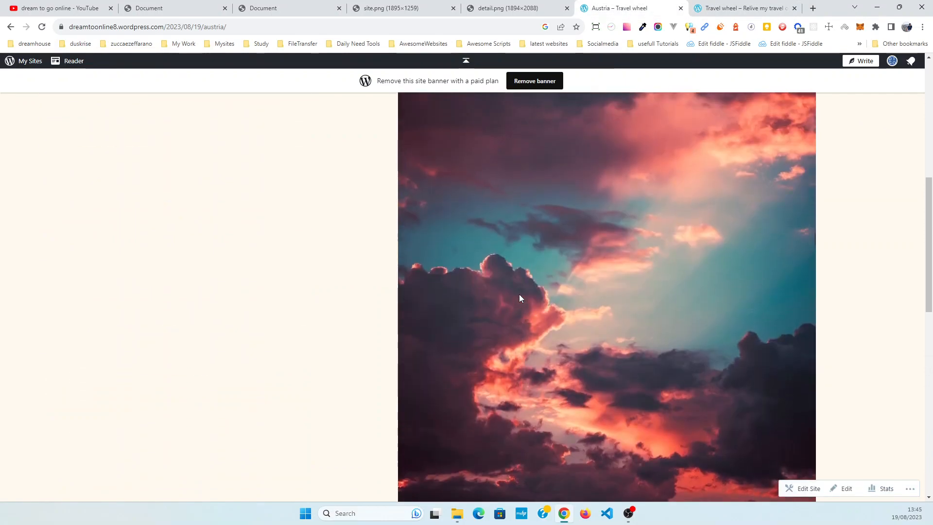
pyautogui.scroll(7, 519, 297)
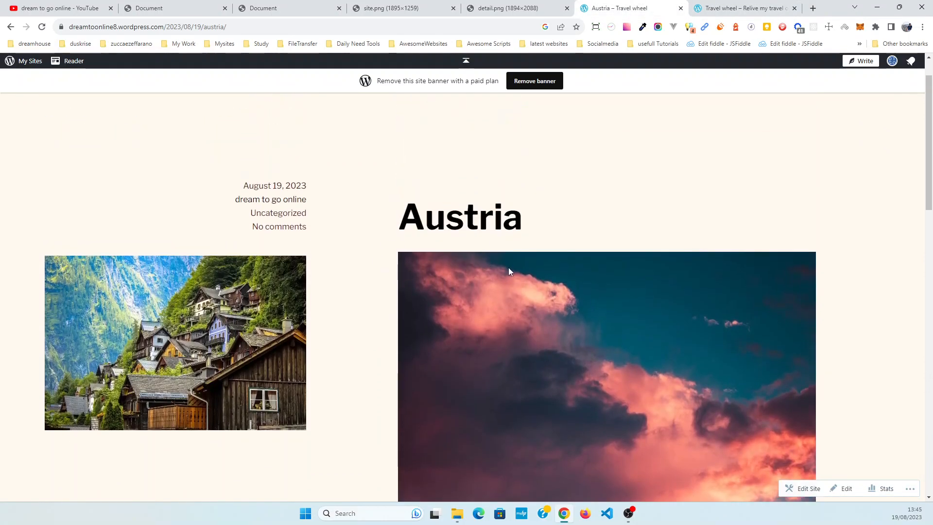
pyautogui.scroll(-14, 508, 272)
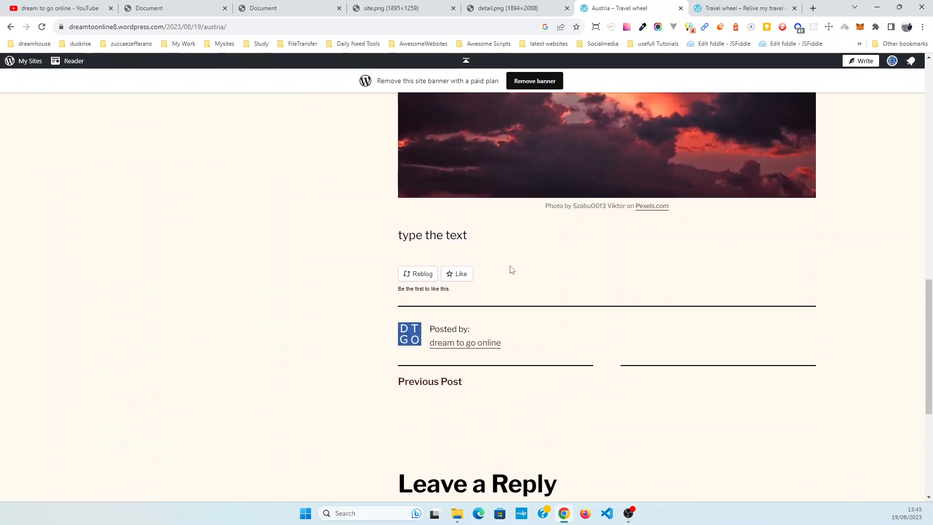
pyautogui.scroll(-4, 509, 270)
pyautogui.scroll(12, 507, 269)
pyautogui.scroll(7, 507, 269)
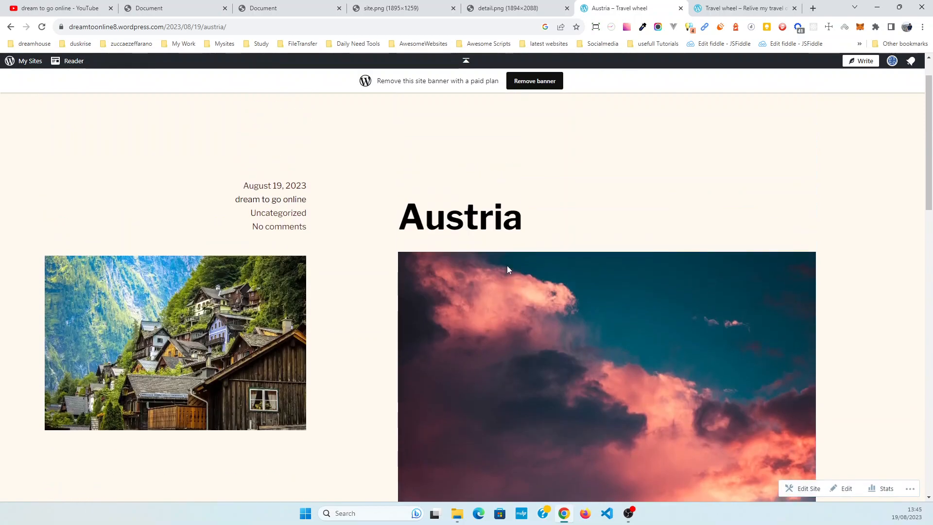
pyautogui.scroll(-12, 507, 268)
pyautogui.scroll(-8, 507, 268)
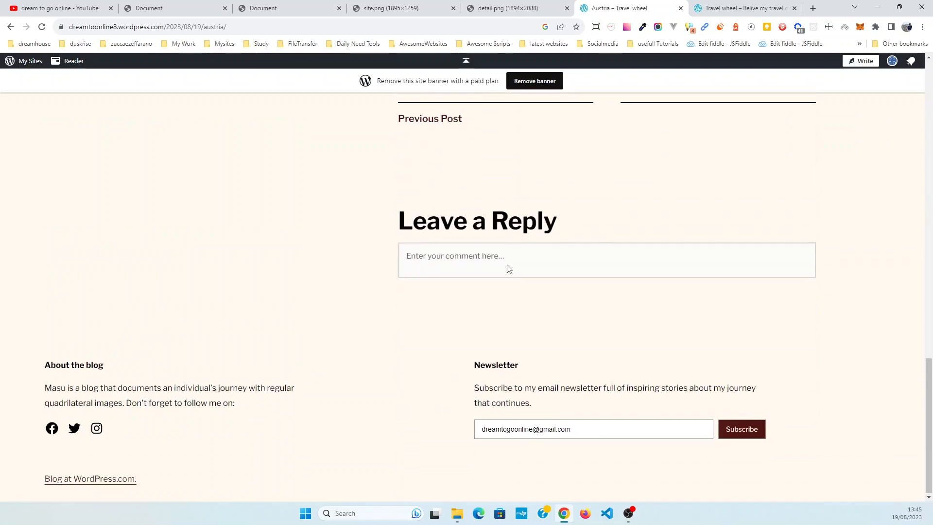
pyautogui.scroll(15, 560, 279)
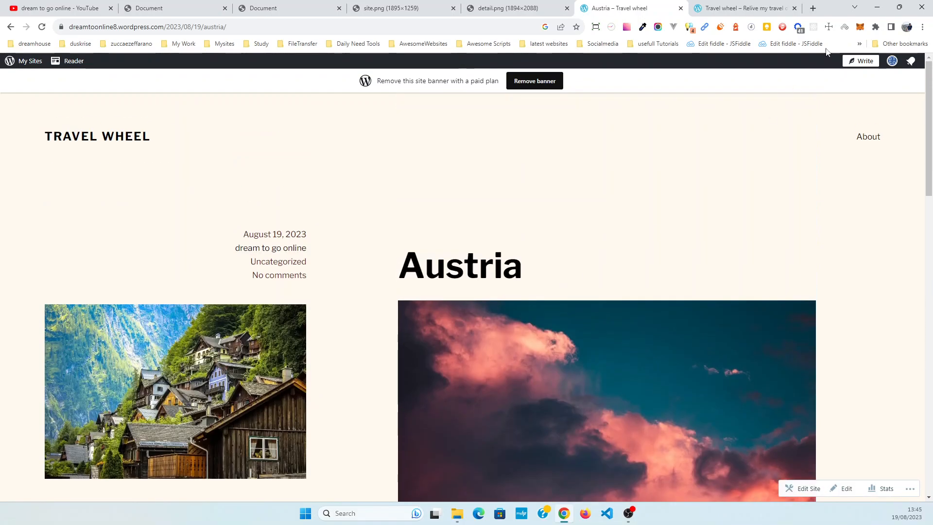
# Check the Austria post's responsive layout in a phone-width browser window, then restore the full-size window.
pyautogui.doubleClick(831, 12)
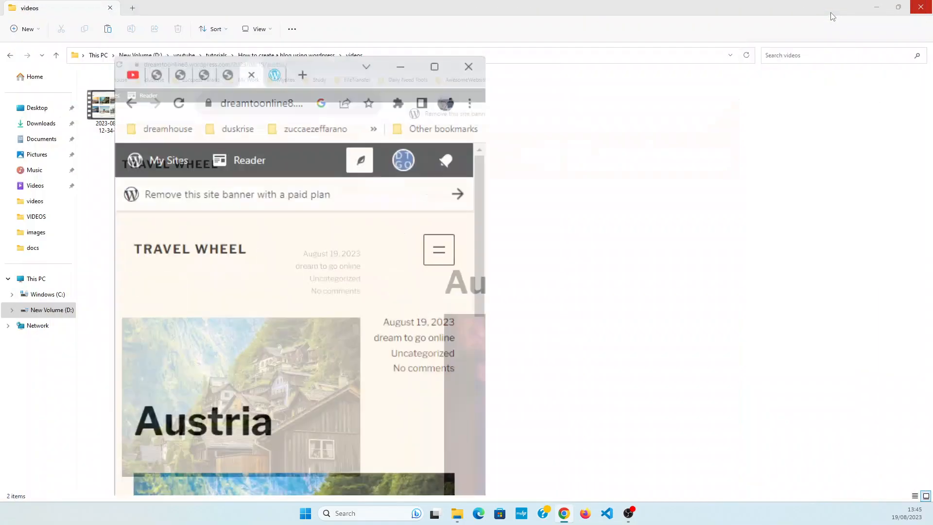
pyautogui.scroll(-5, 288, 290)
pyautogui.scroll(-10, 290, 290)
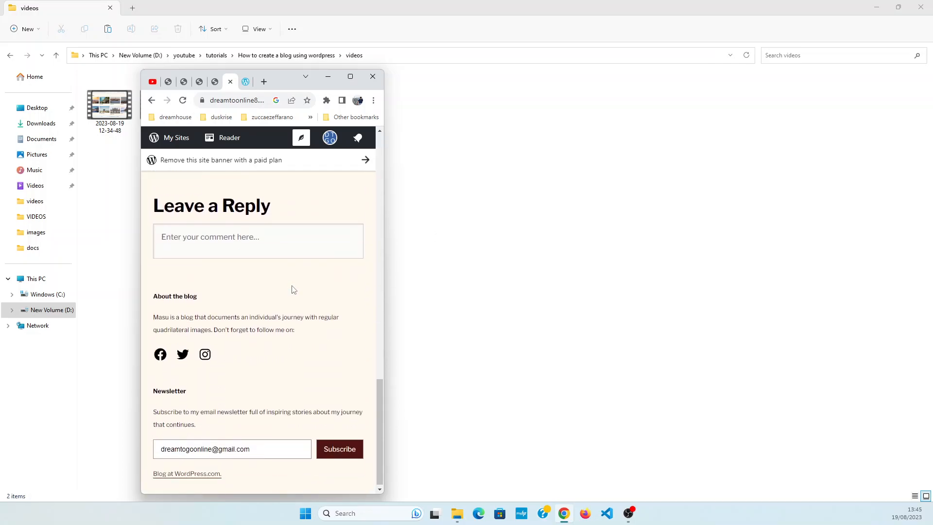
pyautogui.scroll(5, 294, 291)
pyautogui.scroll(10, 294, 290)
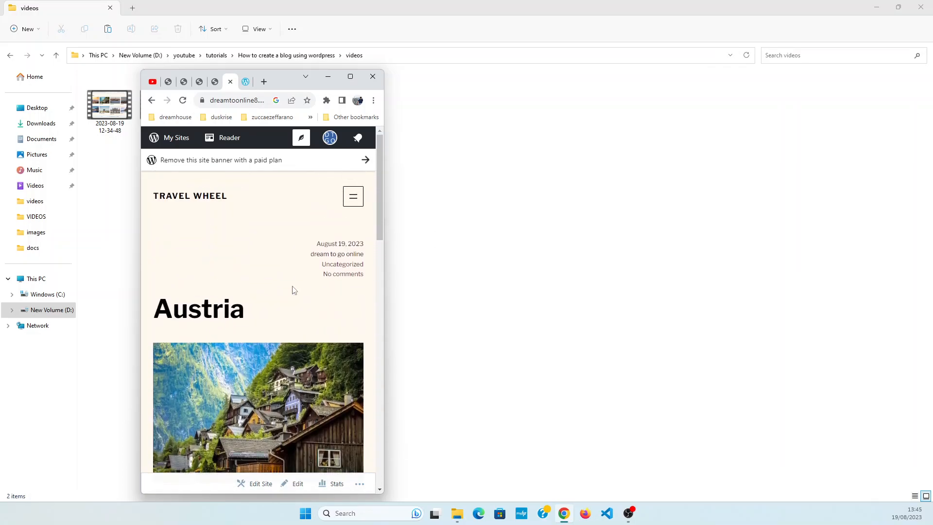
pyautogui.scroll(-10, 286, 279)
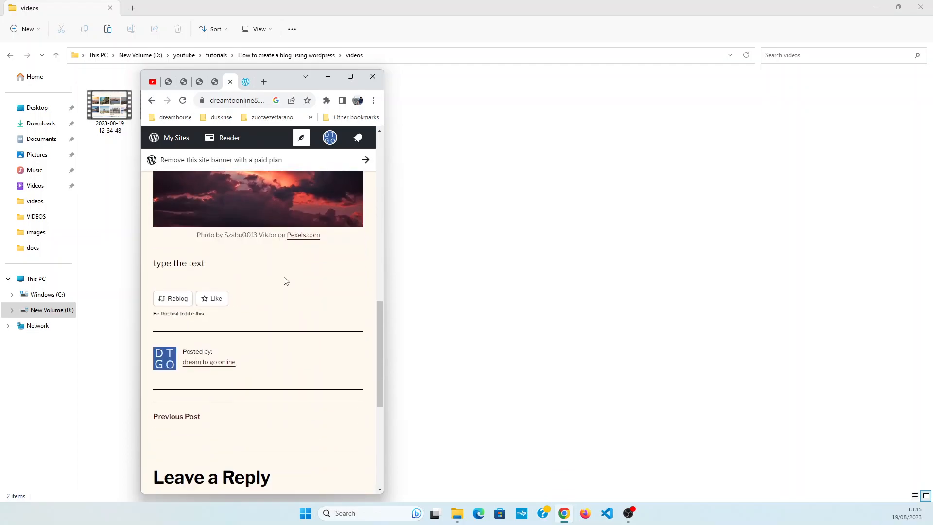
pyautogui.scroll(10, 286, 282)
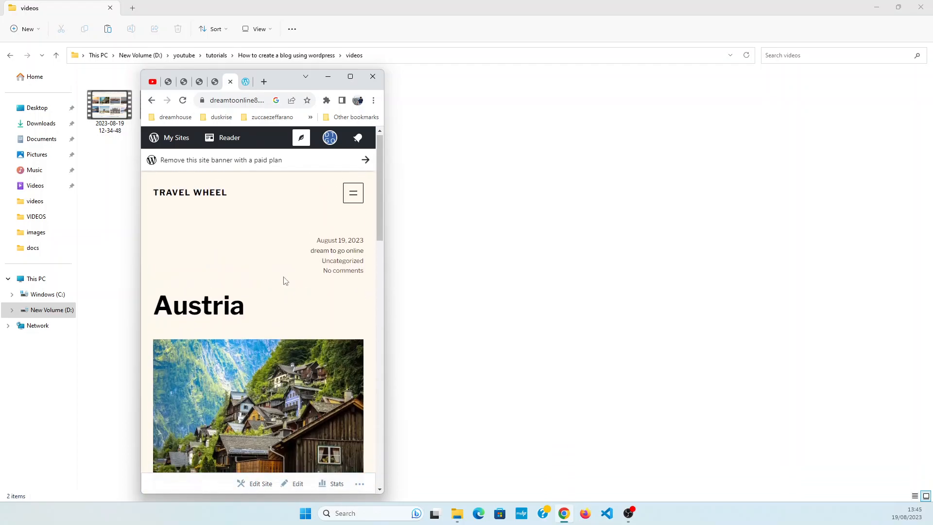
pyautogui.scroll(-10, 285, 281)
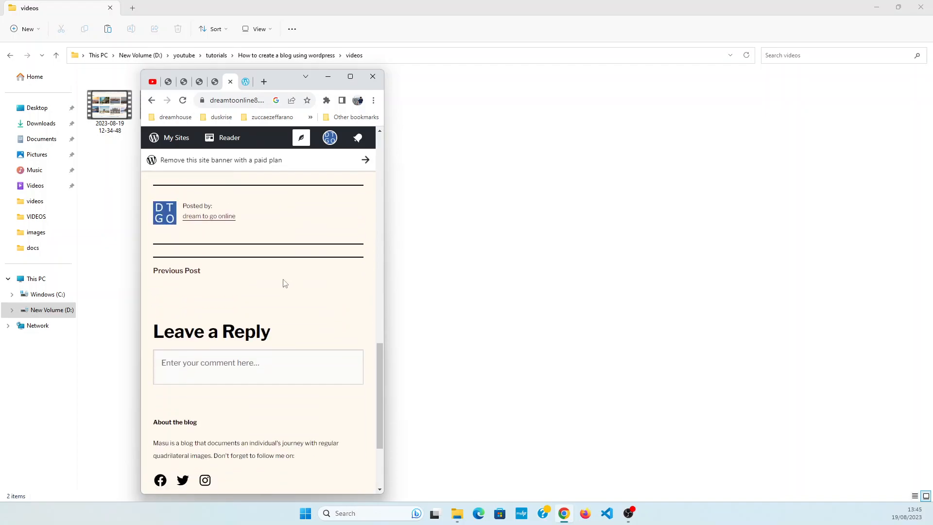
pyautogui.scroll(10, 286, 283)
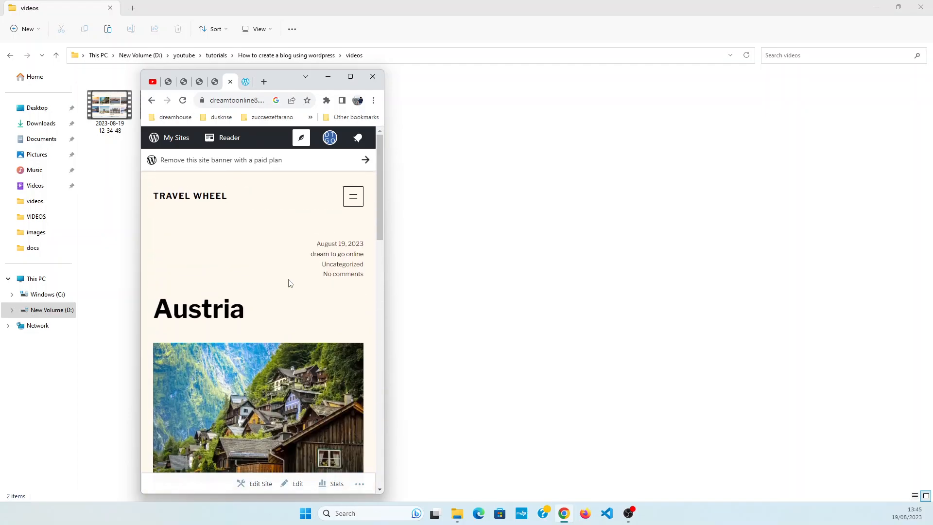
pyautogui.scroll(-3, 287, 288)
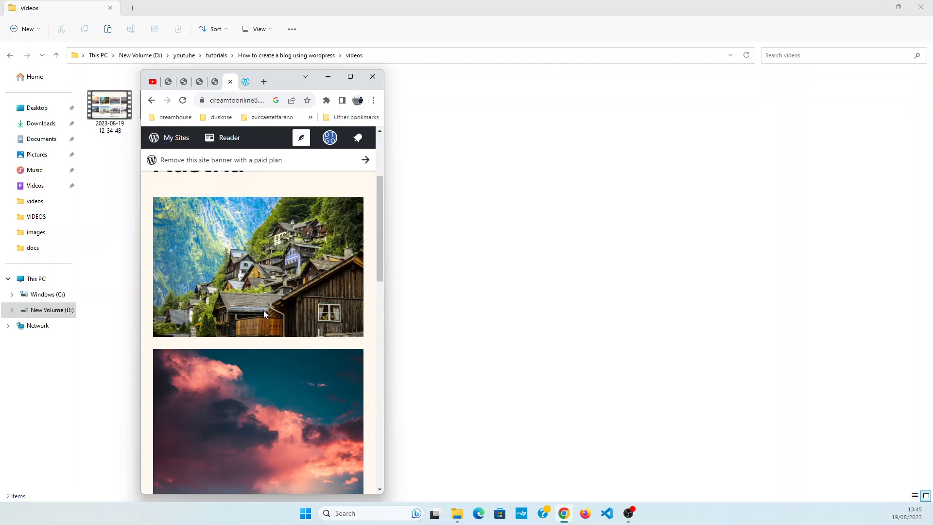
pyautogui.scroll(4, 243, 291)
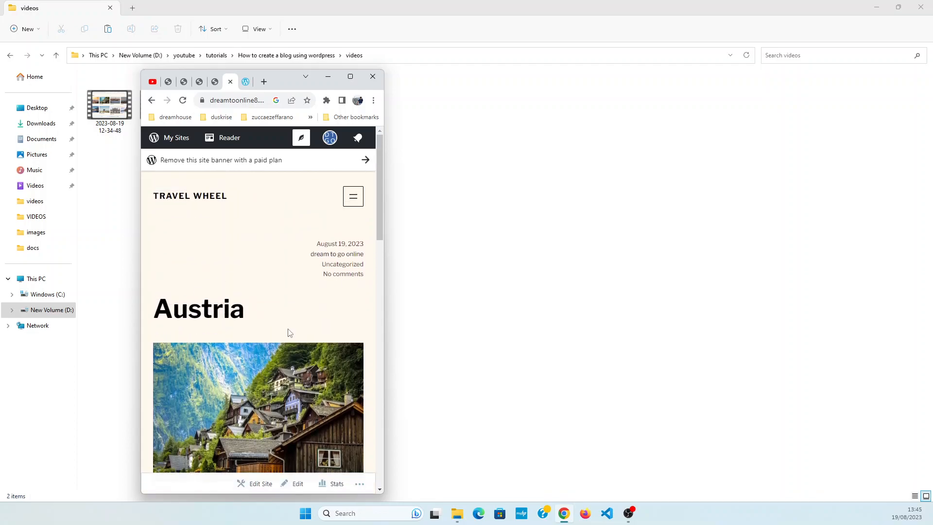
pyautogui.click(350, 76)
pyautogui.scroll(-8, 594, 253)
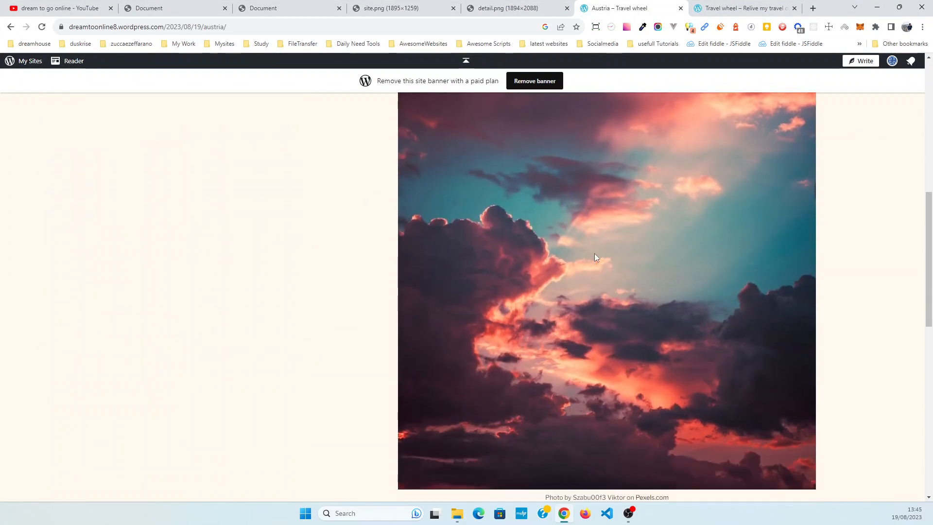
pyautogui.scroll(8, 594, 253)
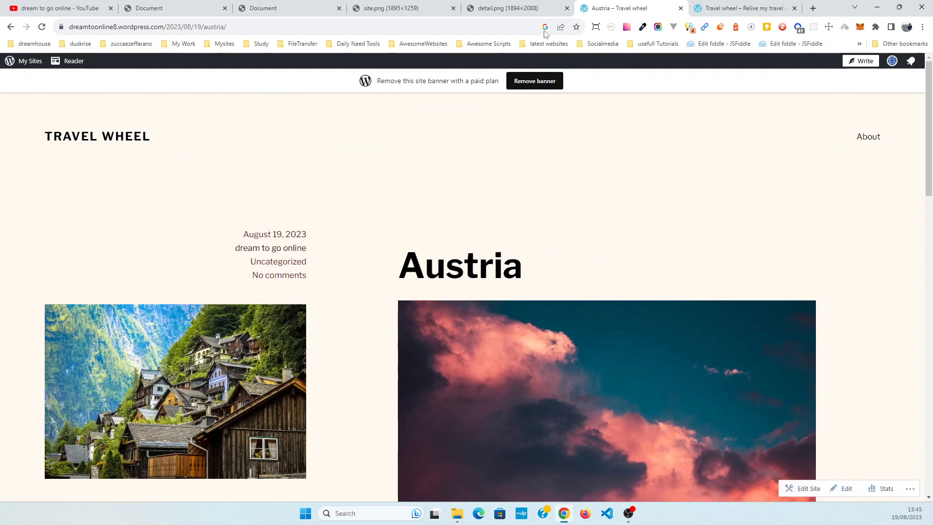
# Go to the dreamtoonline8.wordpress.com site's dashboard and start a new post from its posts list.
pyautogui.click(15, 67)
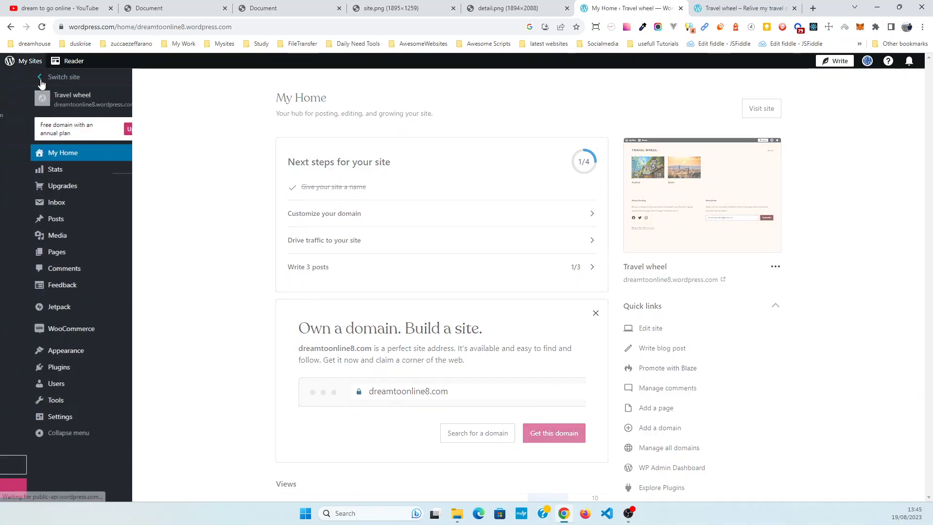
pyautogui.click(39, 78)
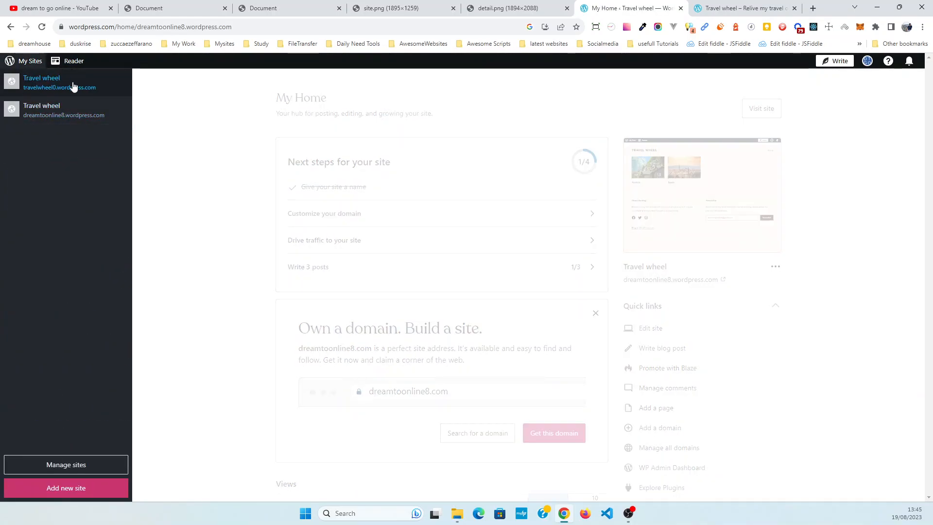
pyautogui.click(55, 116)
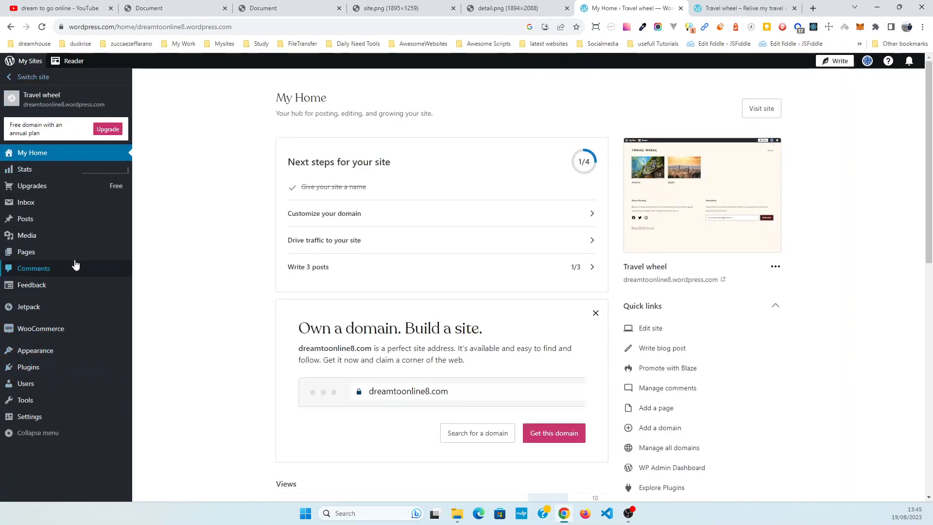
pyautogui.click(40, 223)
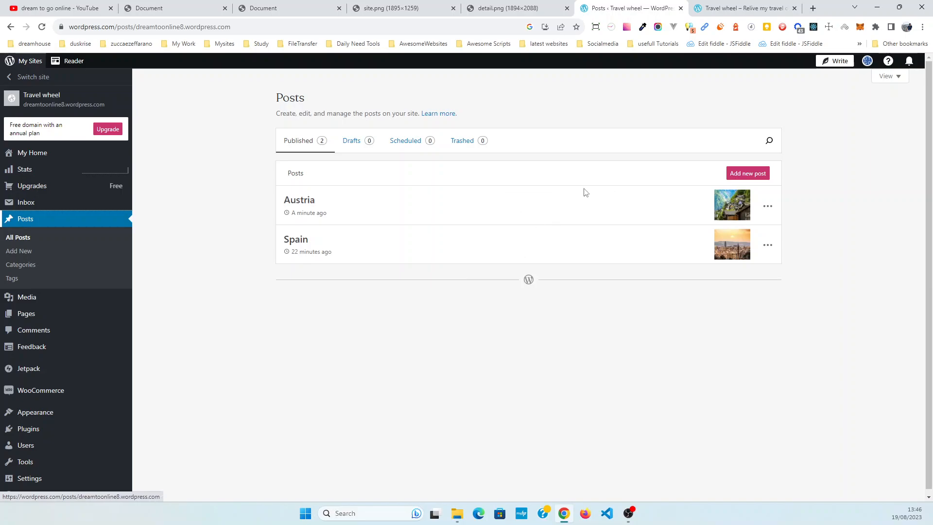
pyautogui.click(751, 176)
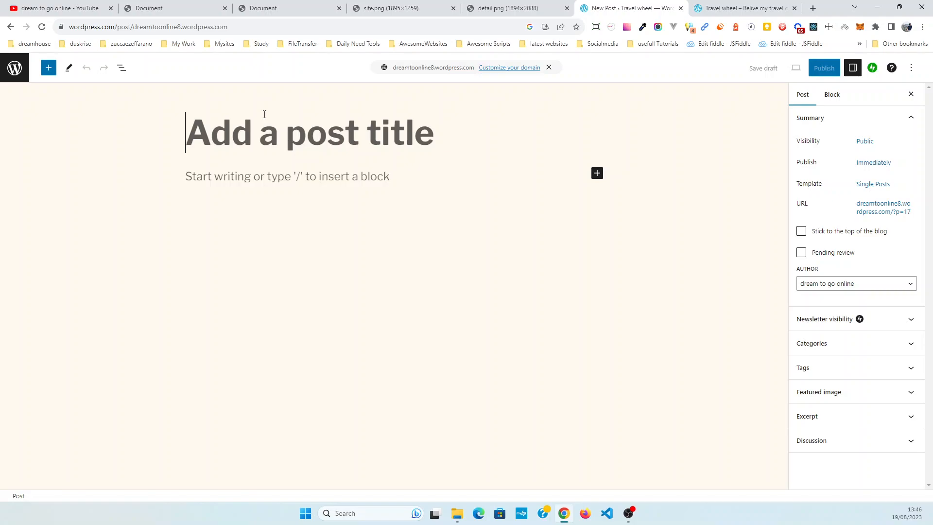
pyautogui.write('my tra')
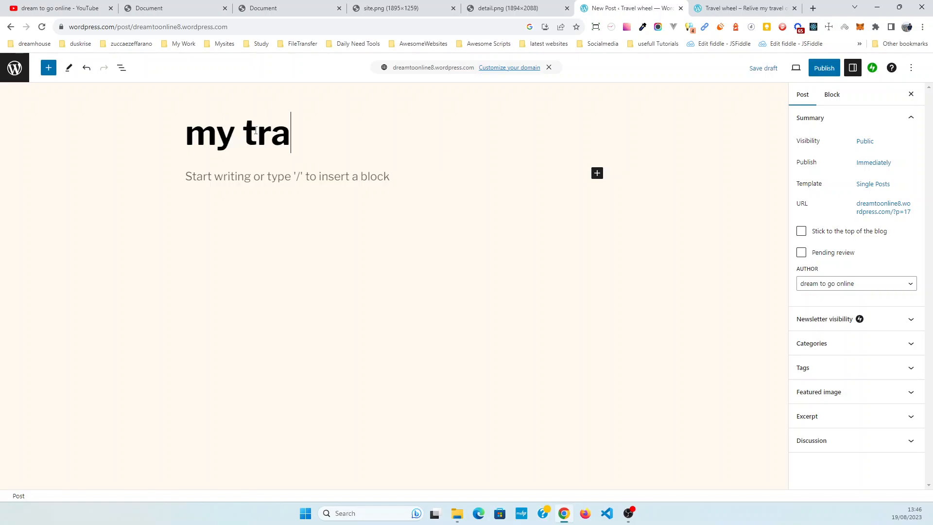
pyautogui.press('BackSpace')
pyautogui.press('BackSpace')
pyautogui.press('BackSpace')
pyautogui.press('BackSpace')
pyautogui.press('BackSpace')
pyautogui.press('BackSpace')
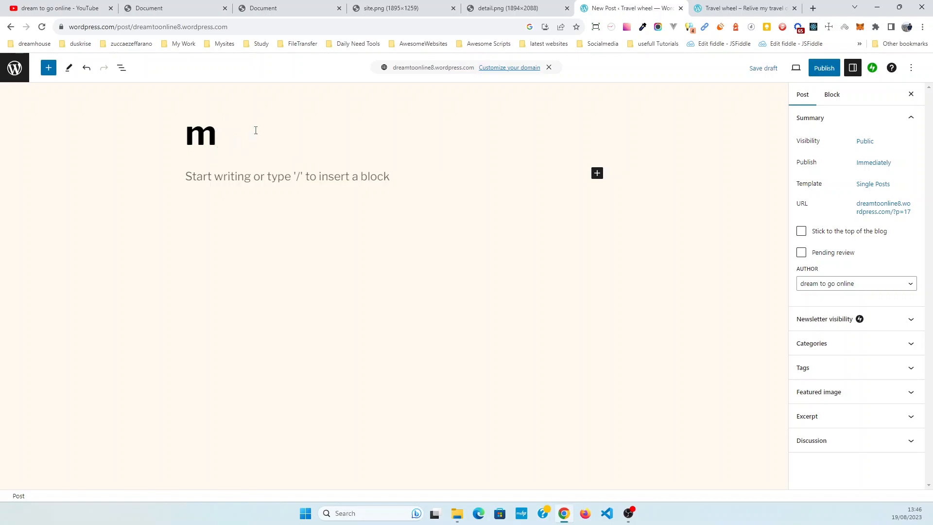
pyautogui.write('m')
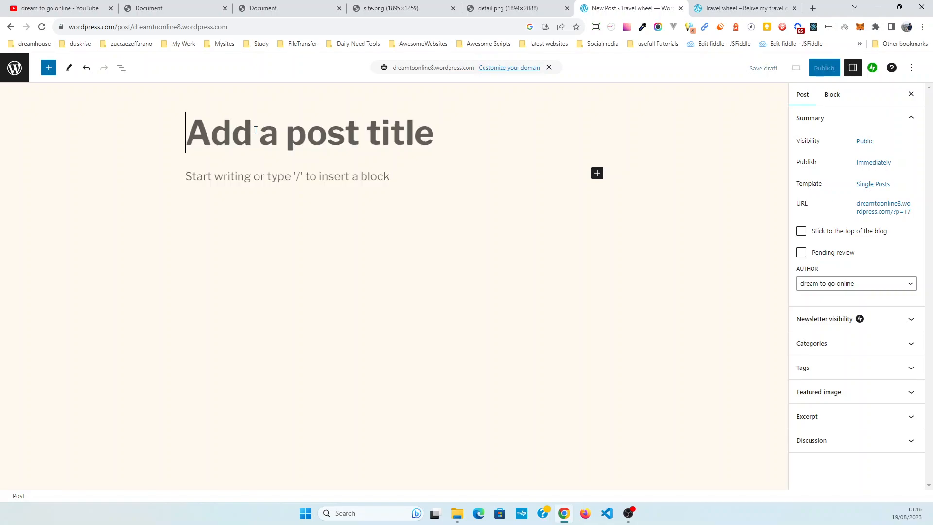
pyautogui.press('BackSpace')
# Title the new post "My travel wheel".
pyautogui.write('My ra')
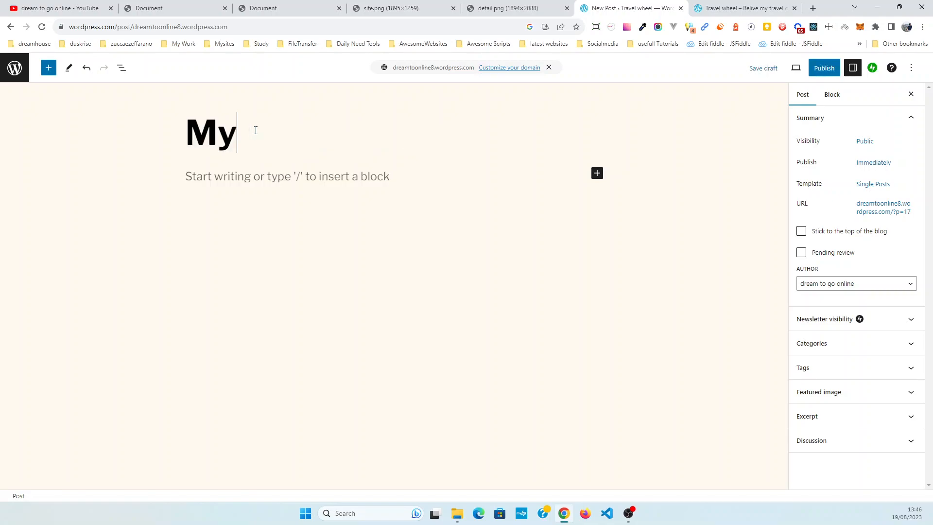
pyautogui.press('BackSpace')
pyautogui.press('BackSpace')
pyautogui.write('traveò')
pyautogui.press('BackSpace')
pyautogui.write('l wheel')
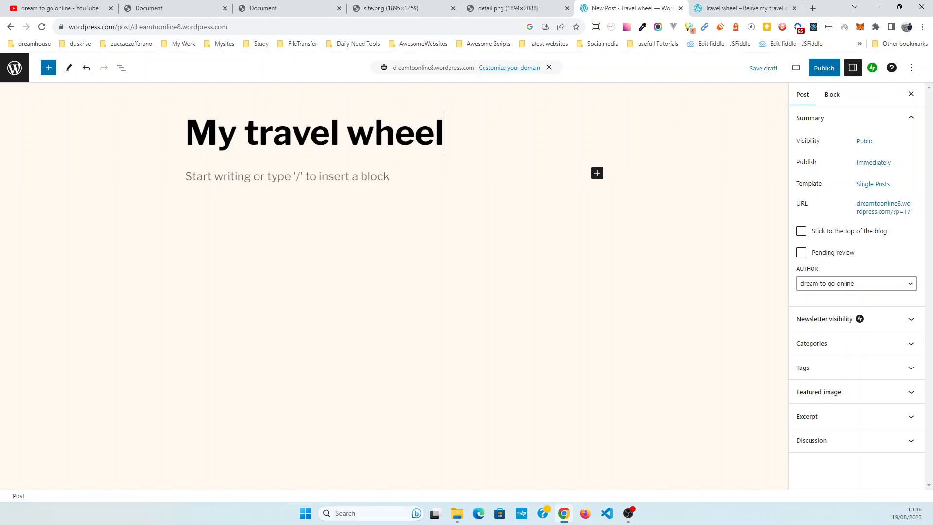
# Write the body paragraph "my text goes here" below the title and begin a new block under it.
pyautogui.press('Return')
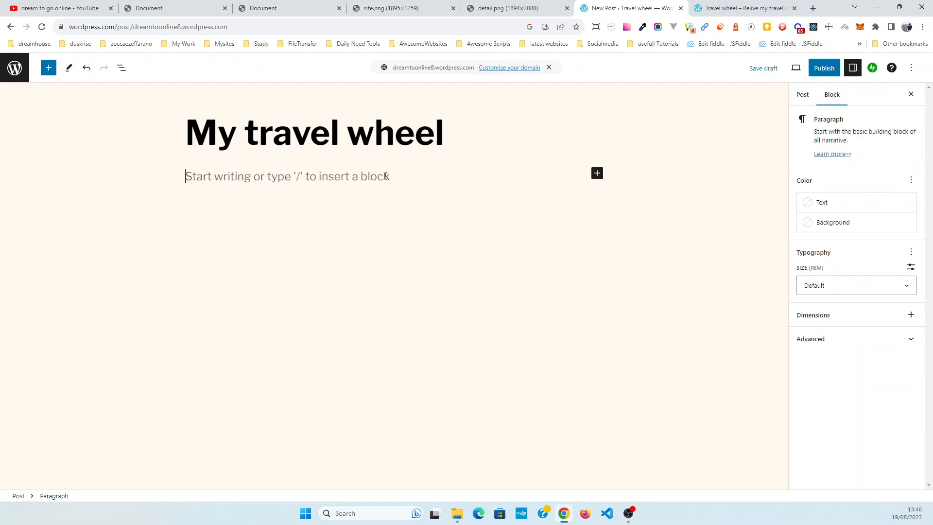
pyautogui.write('m')
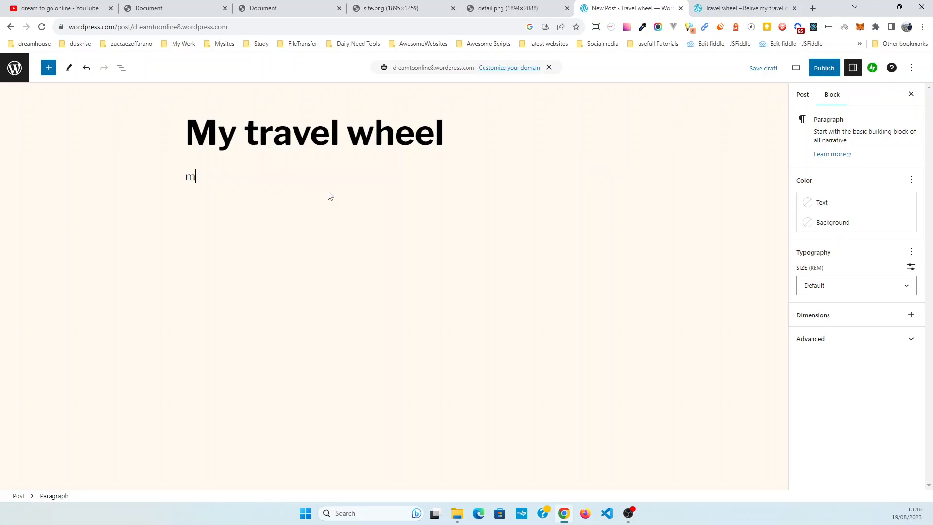
pyautogui.write('y text goes here')
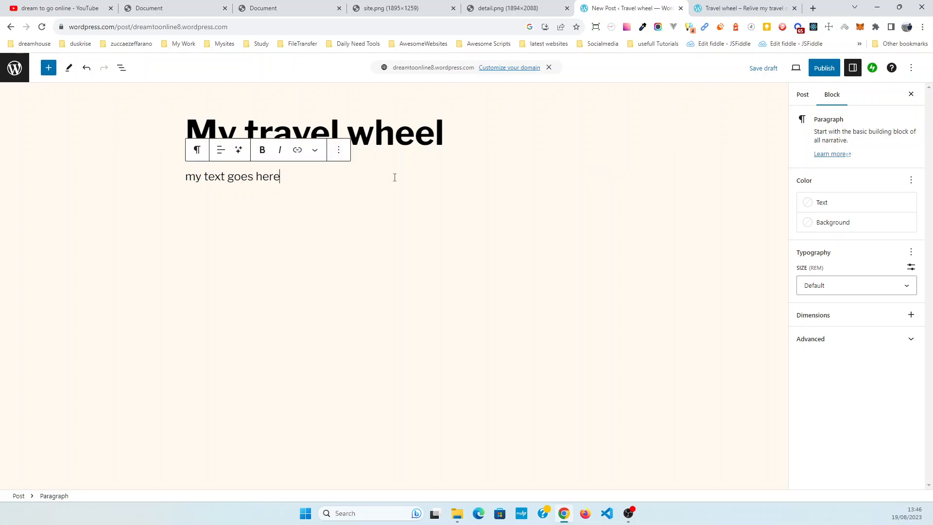
pyautogui.press('Return')
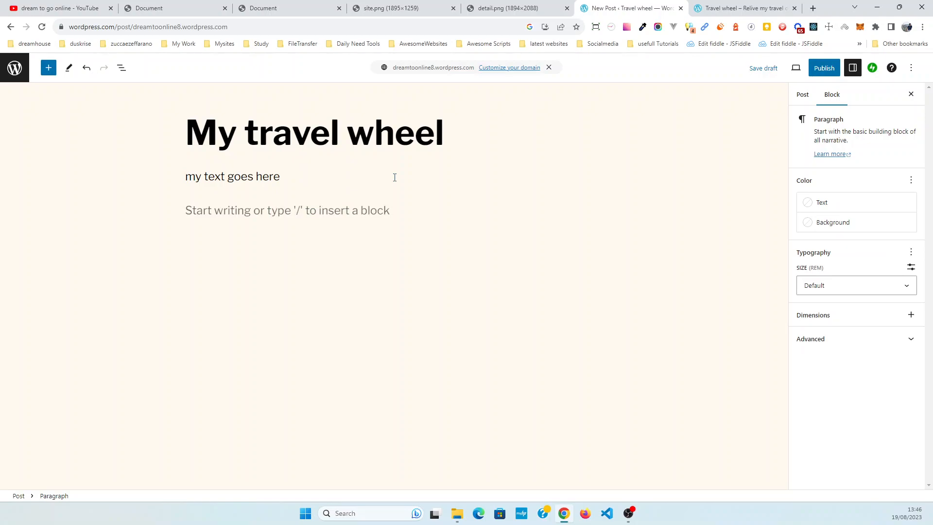
# Insert a Gallery block below the paragraph.
pyautogui.write('/galery')
pyautogui.press('BackSpace')
pyautogui.press('BackSpace')
pyautogui.press('BackSpace')
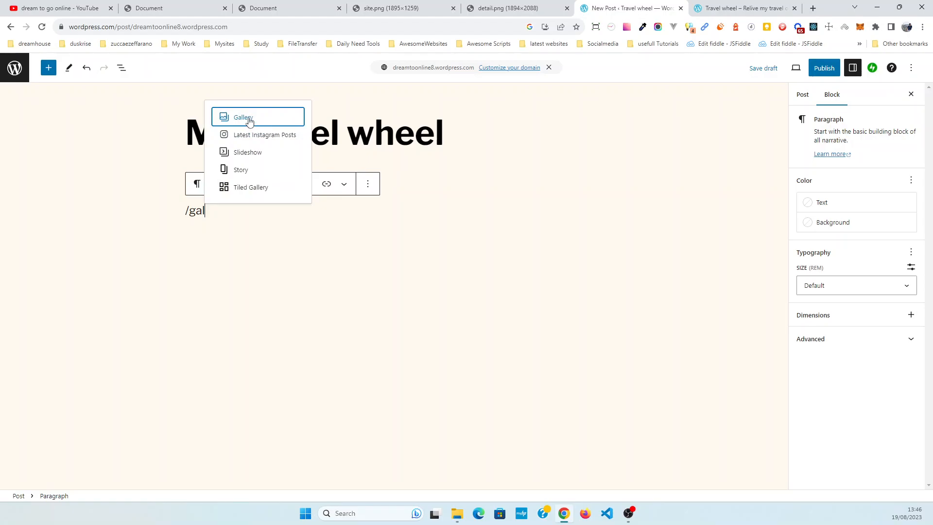
pyautogui.click(250, 119)
# Fill the gallery with four cloud and sky pictures from Pexels Free Photos.
pyautogui.click(254, 269)
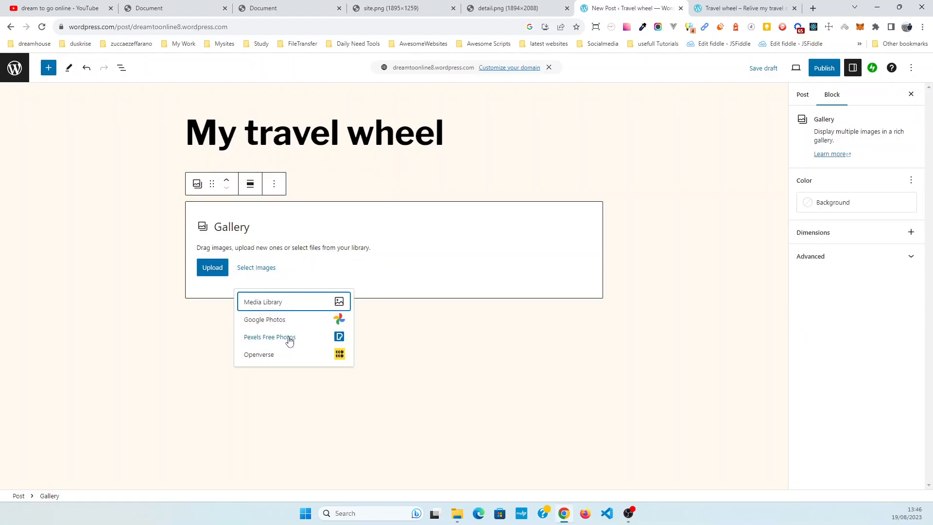
pyautogui.click(289, 341)
pyautogui.click(214, 311)
pyautogui.click(266, 279)
pyautogui.click(420, 284)
pyautogui.click(605, 271)
pyautogui.click(848, 416)
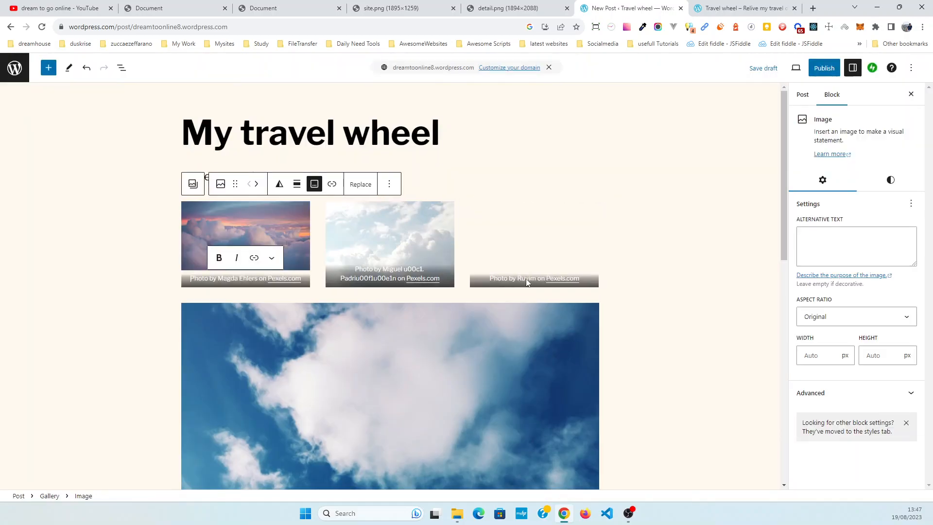
# Replace the paragraph above the gallery with "my photos are as follows".
pyautogui.scroll(-8, 444, 277)
pyautogui.scroll(8, 444, 277)
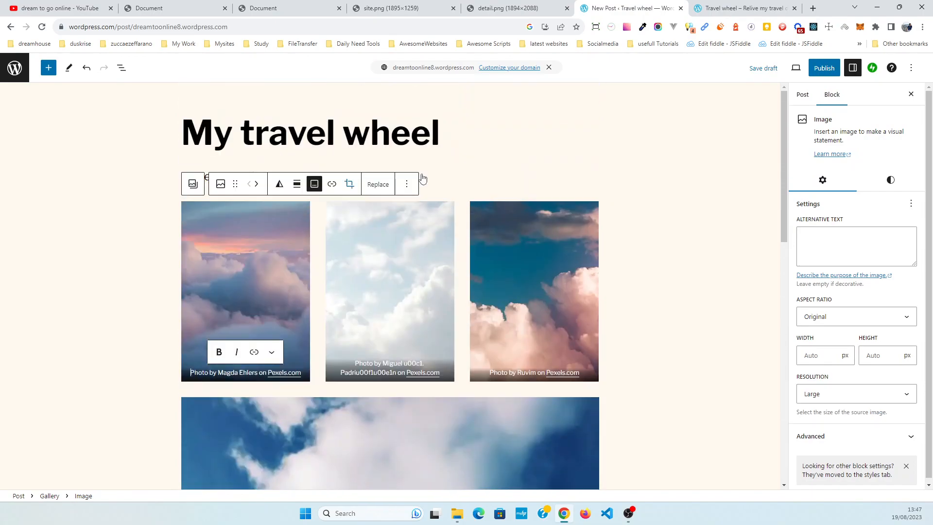
pyautogui.scroll(-3, 349, 307)
pyautogui.scroll(3, 349, 307)
pyautogui.click(289, 184)
pyautogui.press('BackSpace')
pyautogui.press('BackSpace')
pyautogui.press('BackSpace')
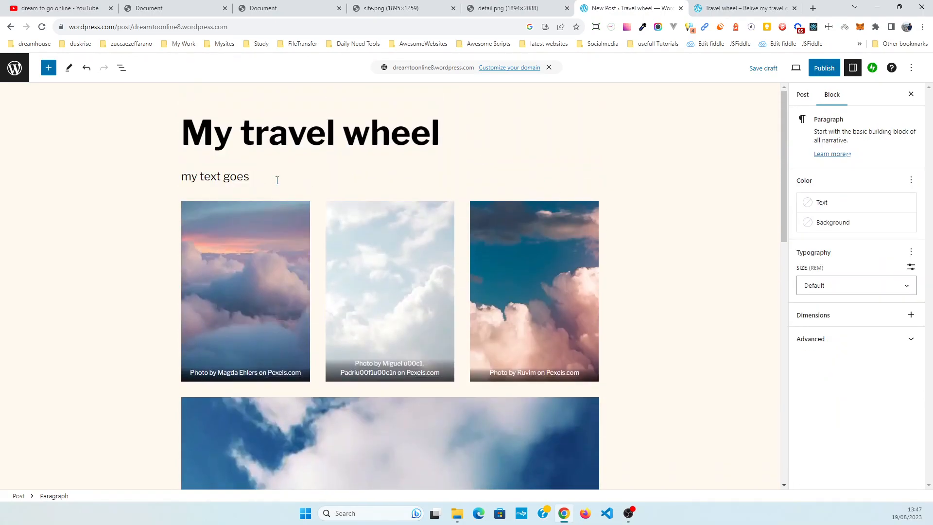
pyautogui.press('BackSpace')
pyautogui.write('my phhotos are as follow')
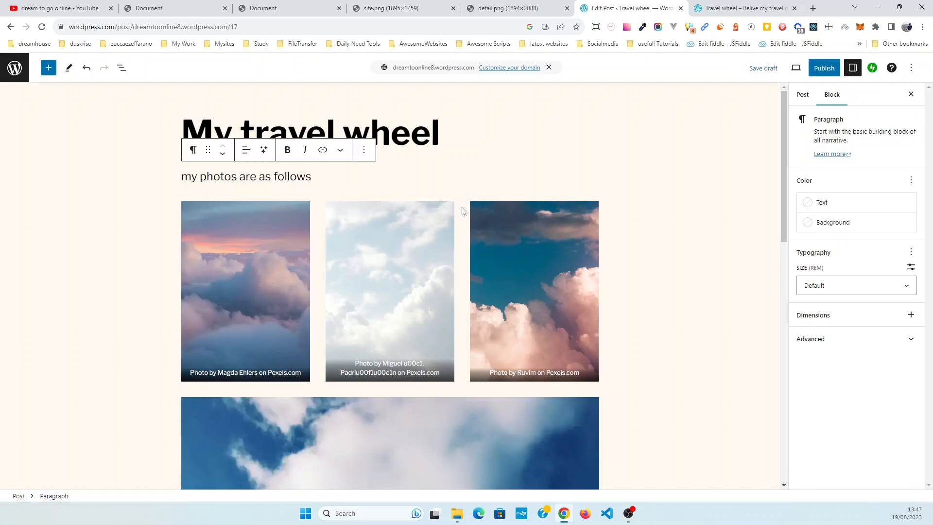
# Set the post's featured image to the Pexels Free Photos picture of boats in a green bay beside a rocky island.
pyautogui.scroll(-7, 694, 217)
pyautogui.scroll(7, 657, 226)
pyautogui.click(803, 96)
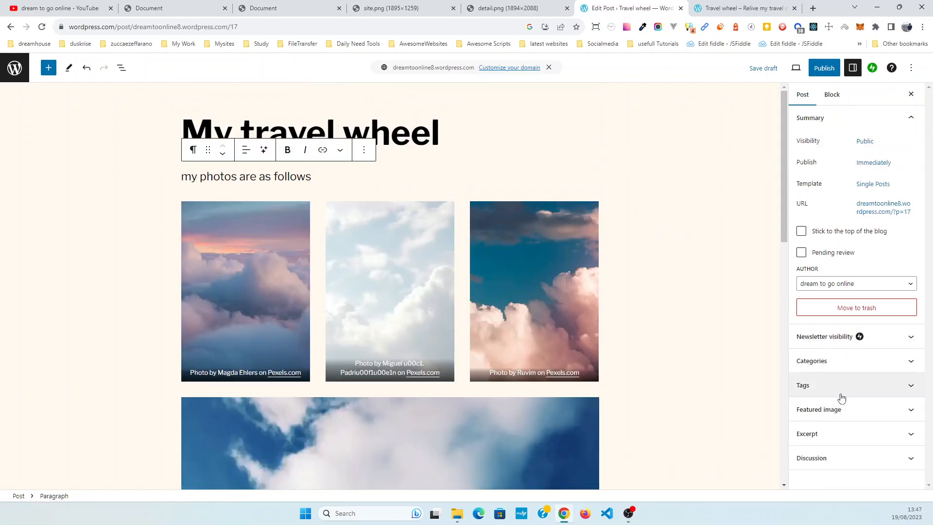
pyautogui.click(838, 409)
pyautogui.click(835, 411)
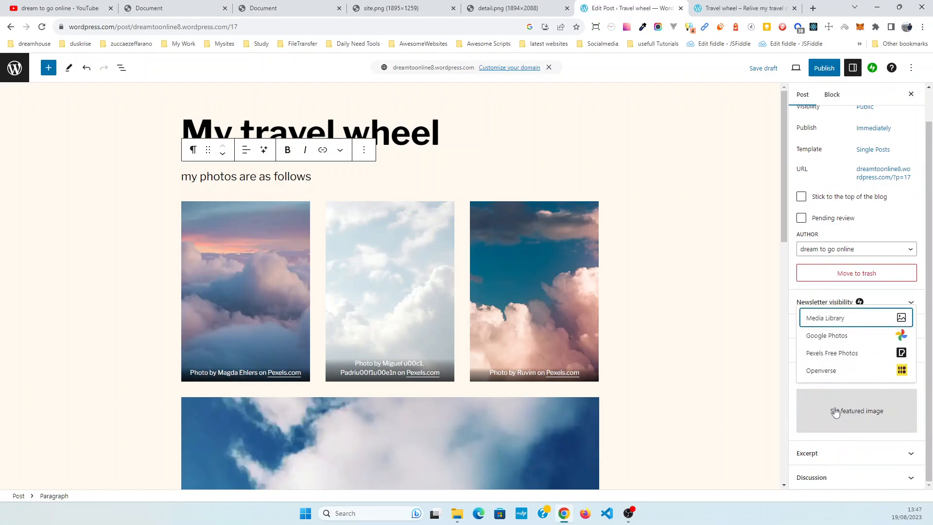
pyautogui.click(840, 351)
pyautogui.scroll(-4, 416, 263)
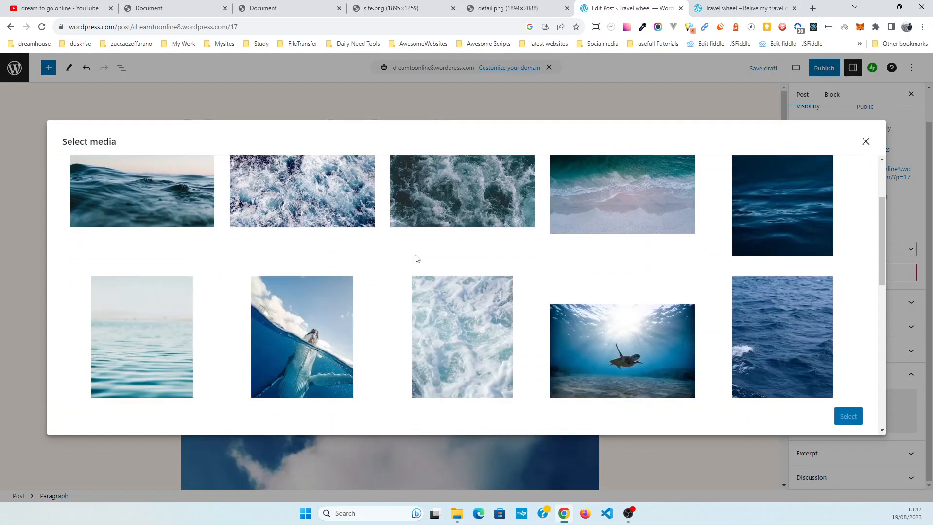
pyautogui.scroll(-3, 472, 271)
pyautogui.doubleClick(325, 296)
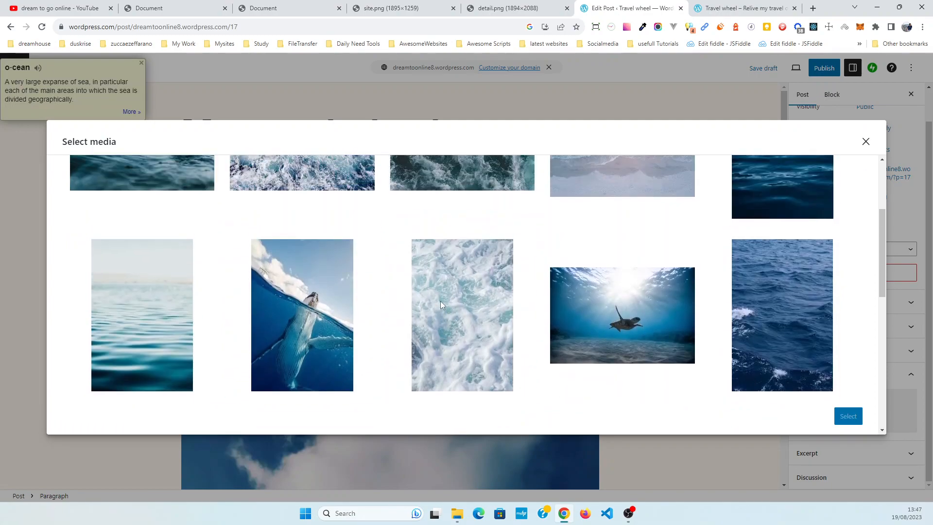
pyautogui.click(652, 338)
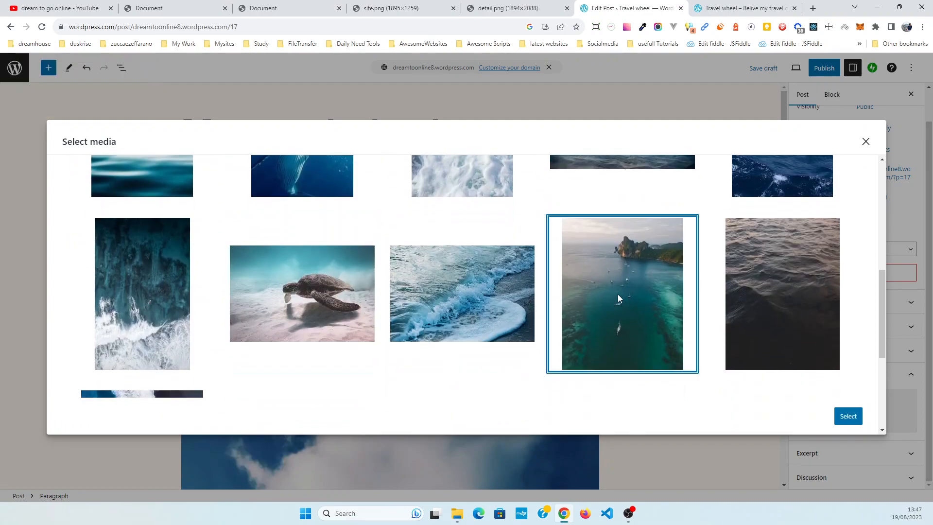
pyautogui.click(851, 415)
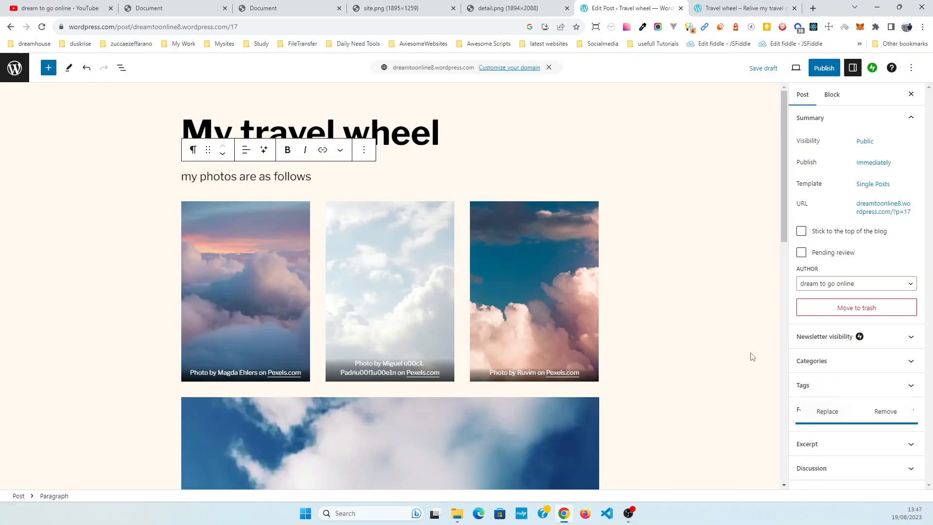
# Publish the "My travel wheel" post publicly and dismiss the publication notice.
pyautogui.scroll(-5, 737, 344)
pyautogui.scroll(-2, 822, 355)
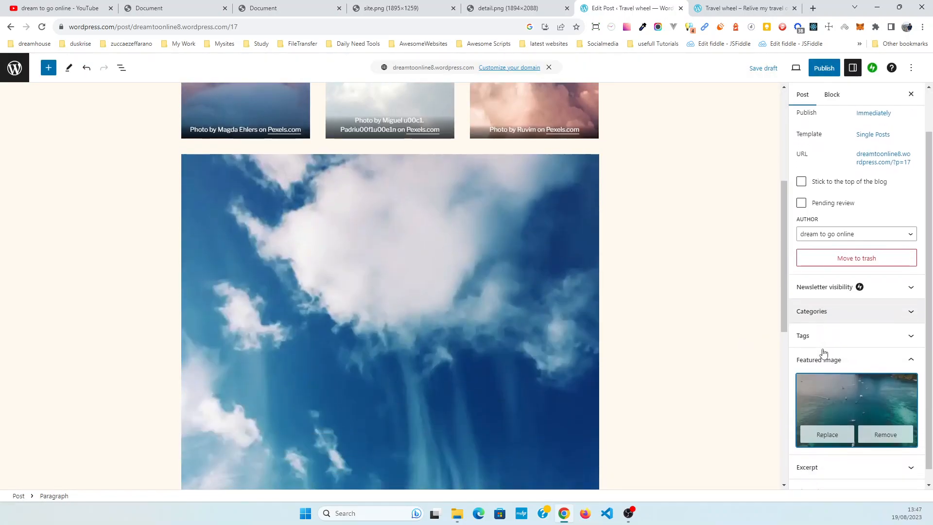
pyautogui.scroll(2, 846, 339)
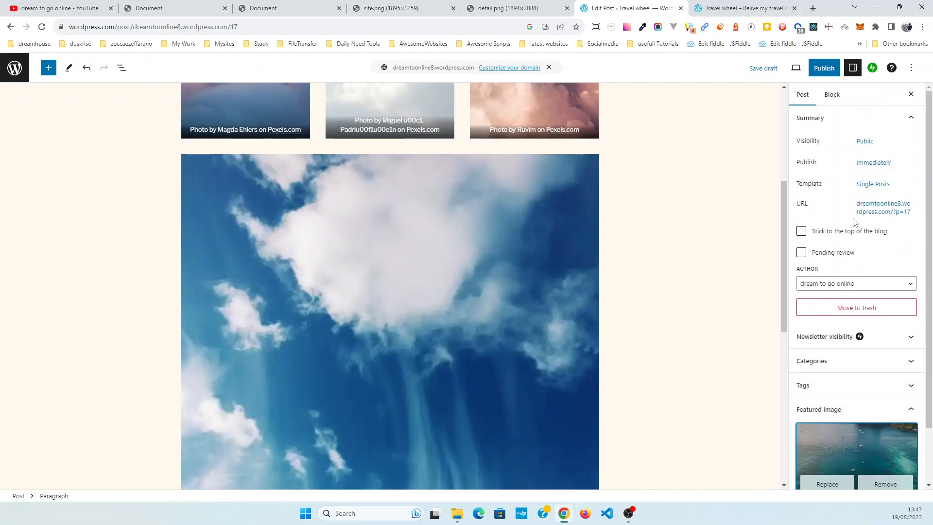
pyautogui.scroll(5, 627, 225)
pyautogui.click(824, 67)
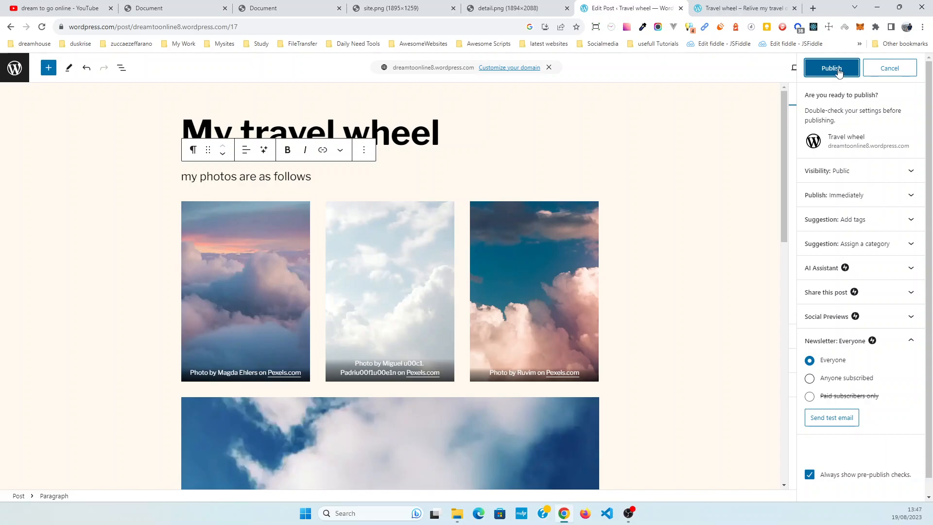
pyautogui.click(838, 71)
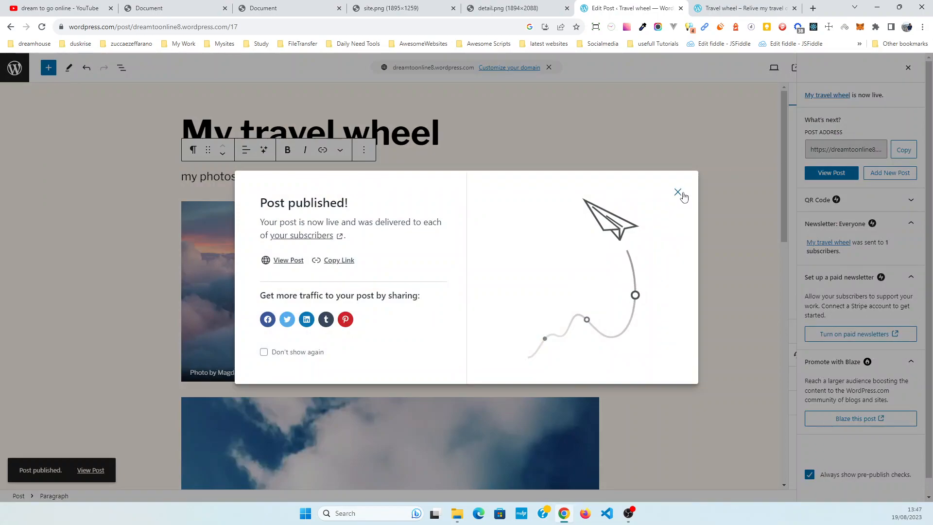
pyautogui.click(678, 192)
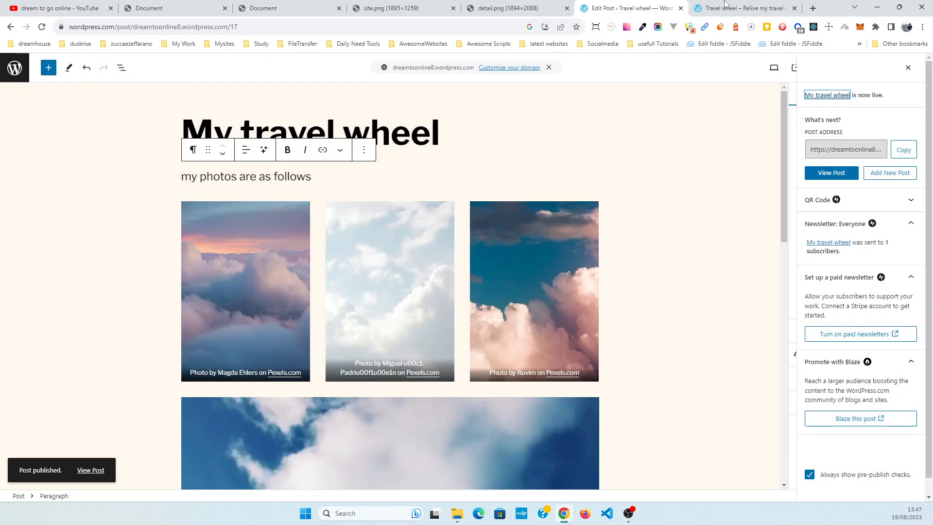
# Reload the live Travel wheel homepage and compare its post grid with the site.png reference design.
pyautogui.click(740, 8)
pyautogui.click(42, 26)
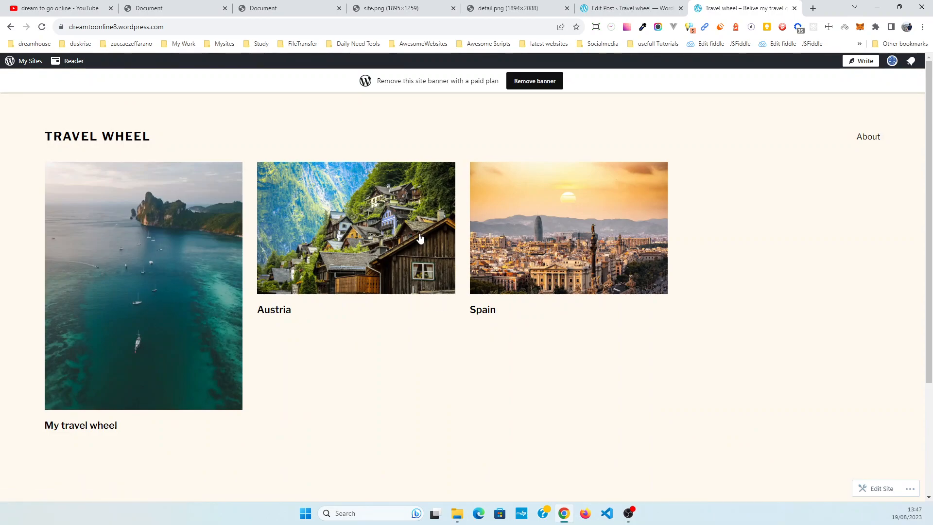
pyautogui.click(375, 8)
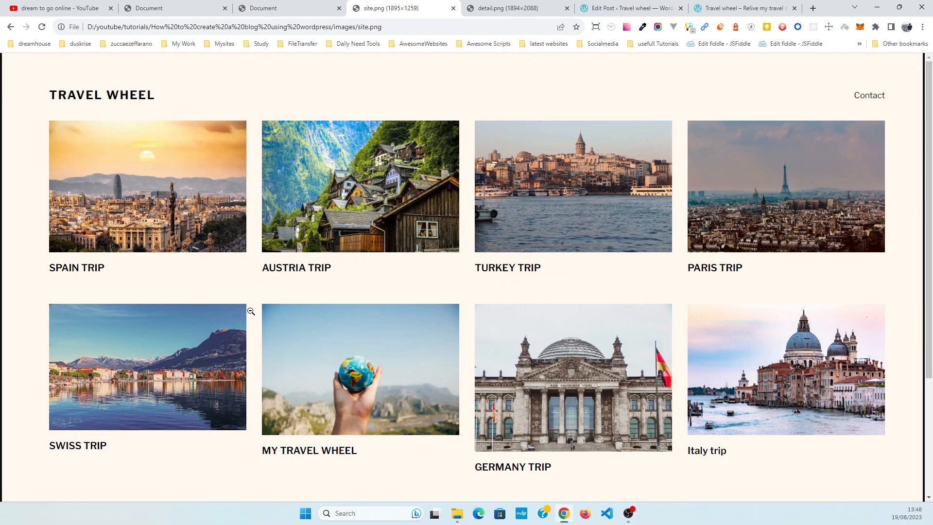
pyautogui.scroll(-3, 602, 269)
pyautogui.scroll(3, 577, 262)
# Reload the live homepage and examine the complete grid of trip posts down to the footer.
pyautogui.click(618, 9)
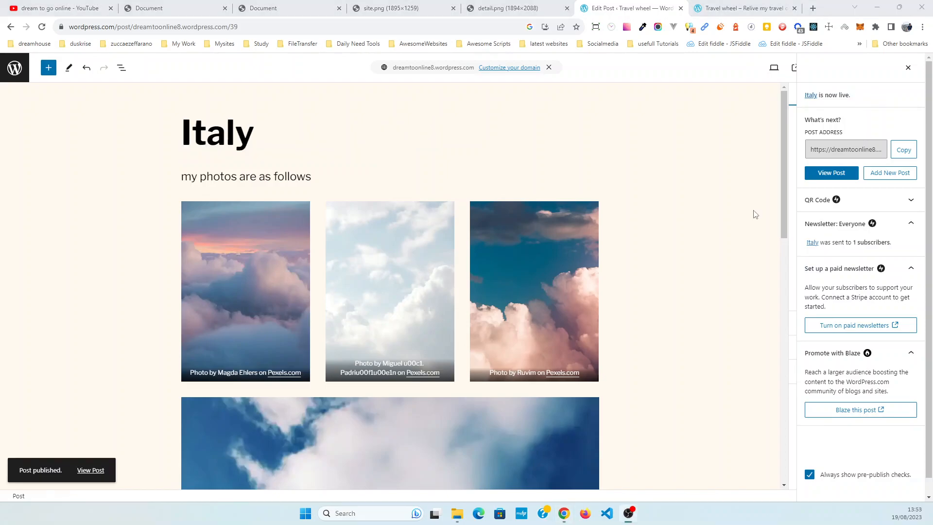
pyautogui.click(734, 6)
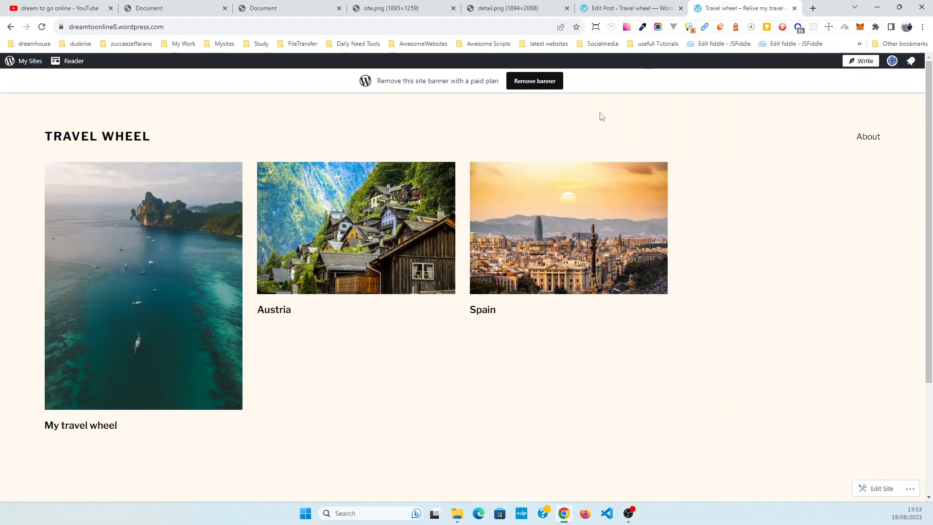
pyautogui.press('F5')
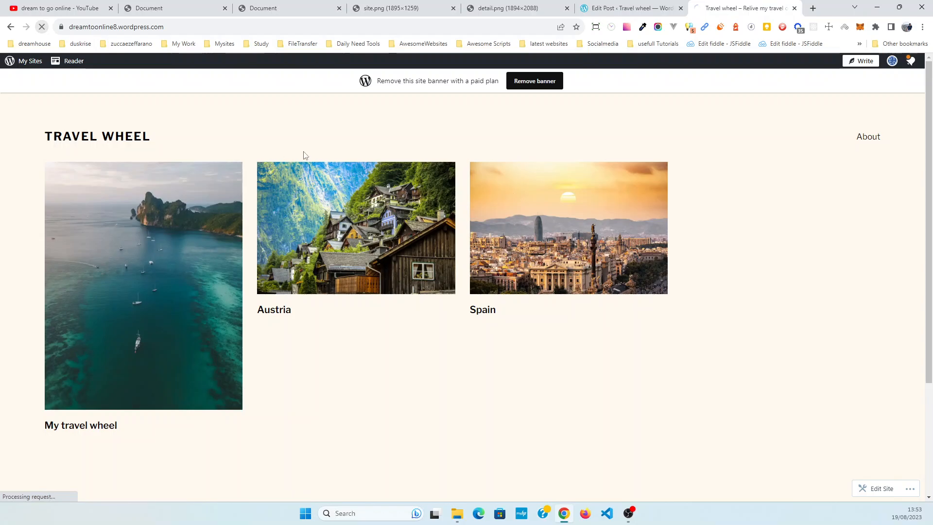
pyautogui.scroll(-5, 463, 138)
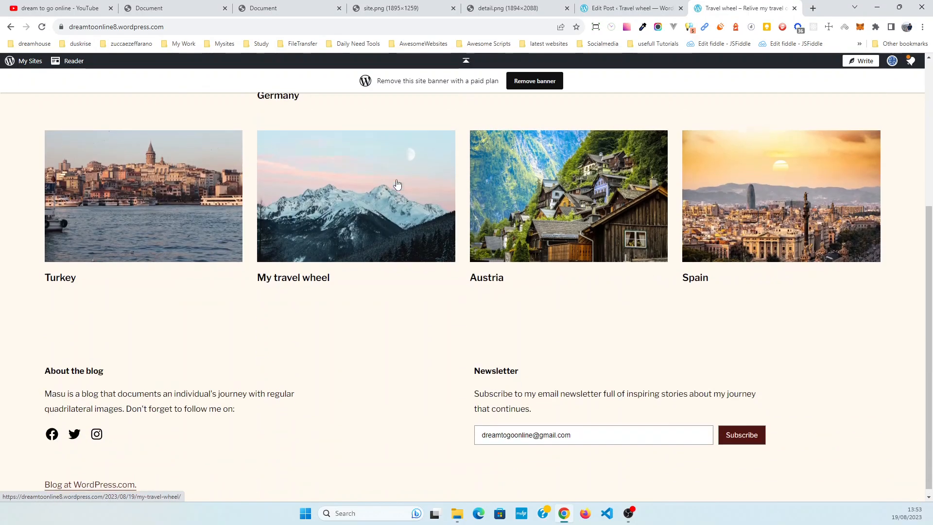
pyautogui.scroll(5, 396, 183)
pyautogui.scroll(-4, 390, 206)
pyautogui.scroll(4, 387, 205)
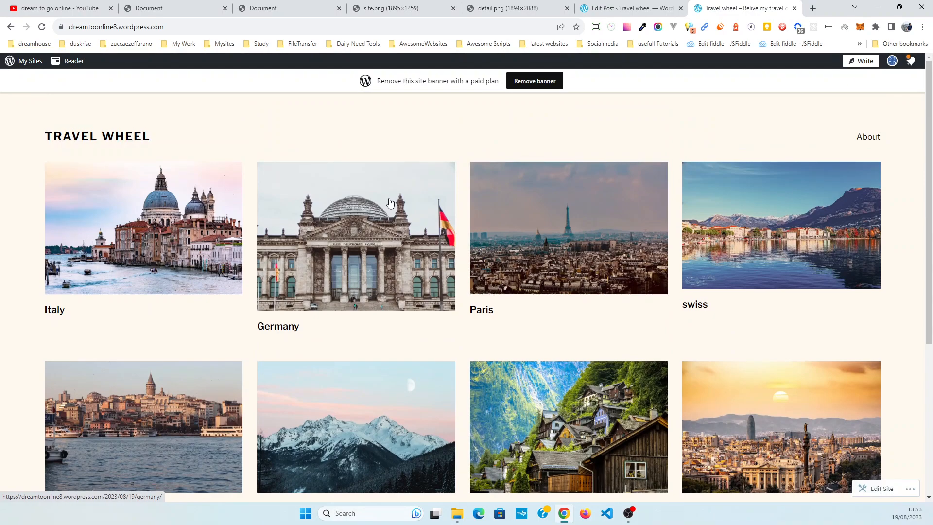
pyautogui.scroll(-5, 327, 208)
pyautogui.scroll(4, 195, 243)
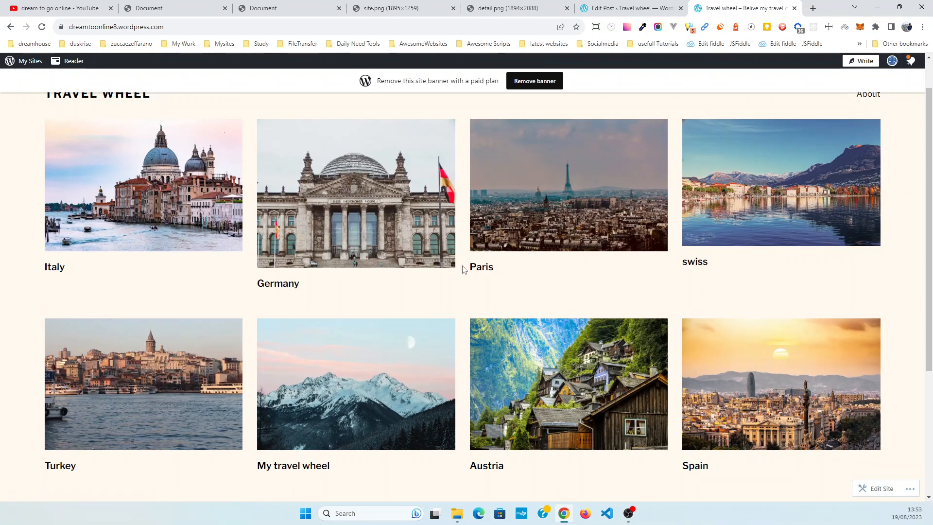
pyautogui.scroll(2, 463, 268)
pyautogui.scroll(-3, 463, 268)
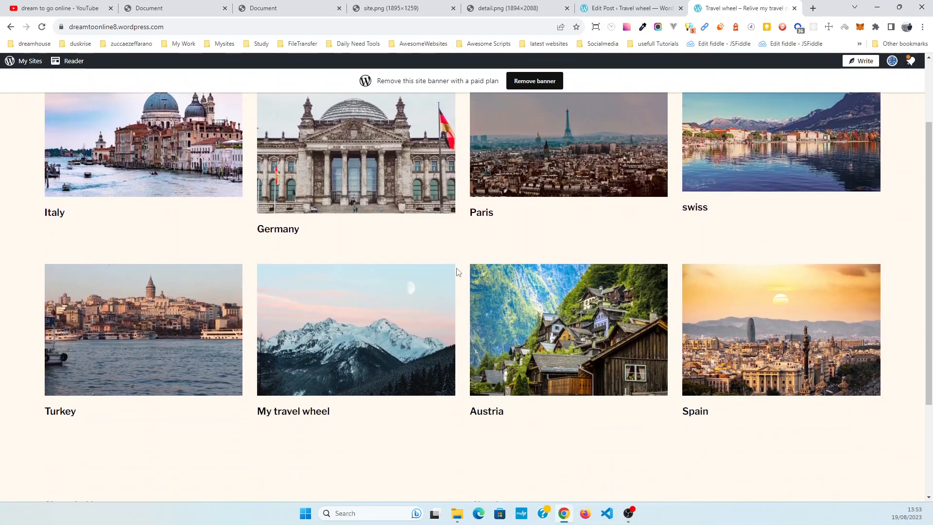
pyautogui.scroll(3, 459, 270)
# Open the Italy post from the homepage and examine its text, featured image and gallery.
pyautogui.click(176, 212)
pyautogui.scroll(-10, 577, 223)
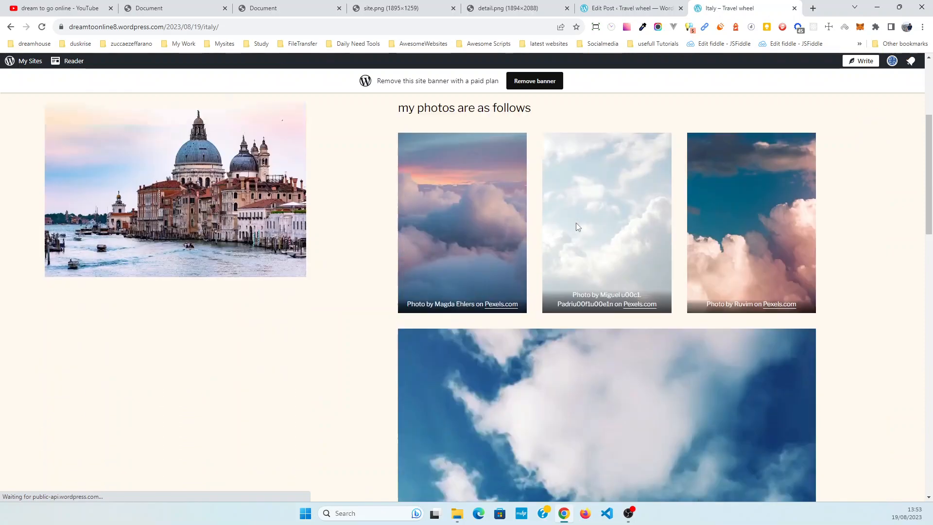
pyautogui.scroll(-5, 577, 226)
pyautogui.scroll(15, 578, 226)
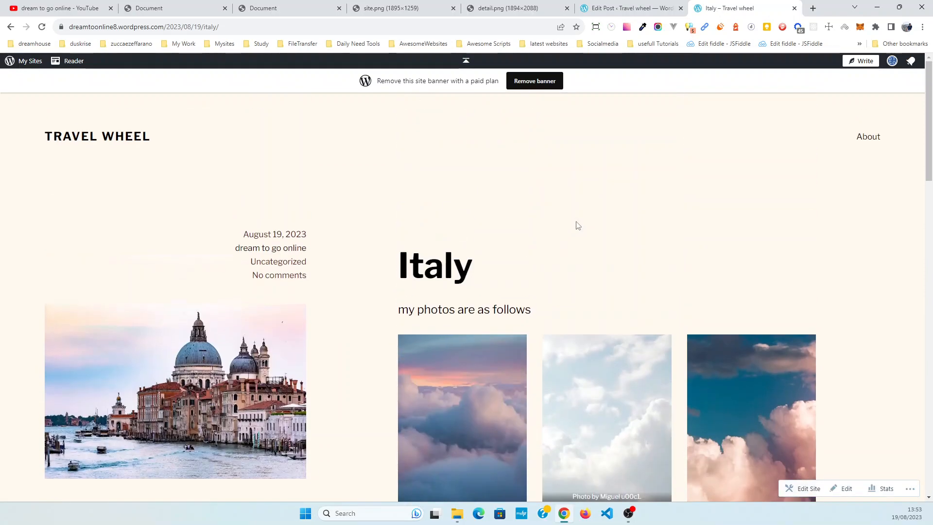
# Review the homepage layout in site.png and the single-post layout in detail.png.
pyautogui.click(391, 8)
pyautogui.scroll(-3, 436, 200)
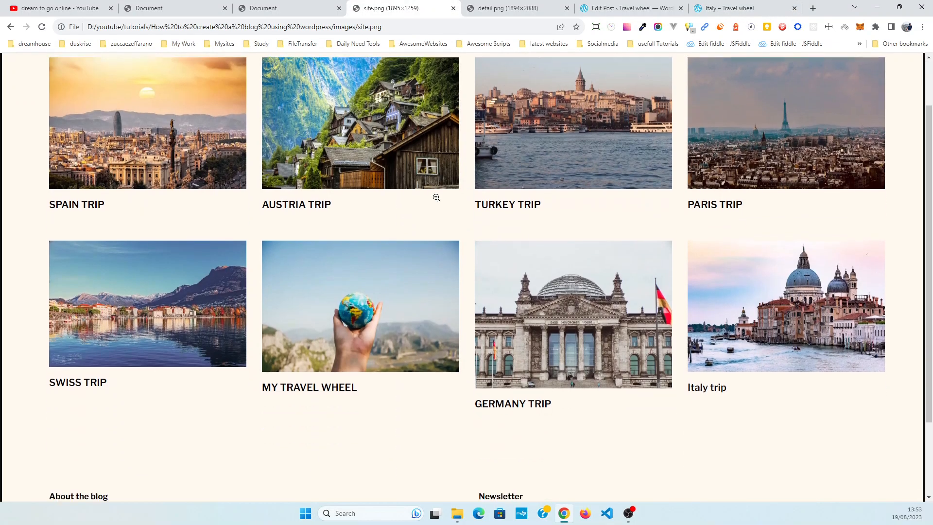
pyautogui.scroll(3, 436, 201)
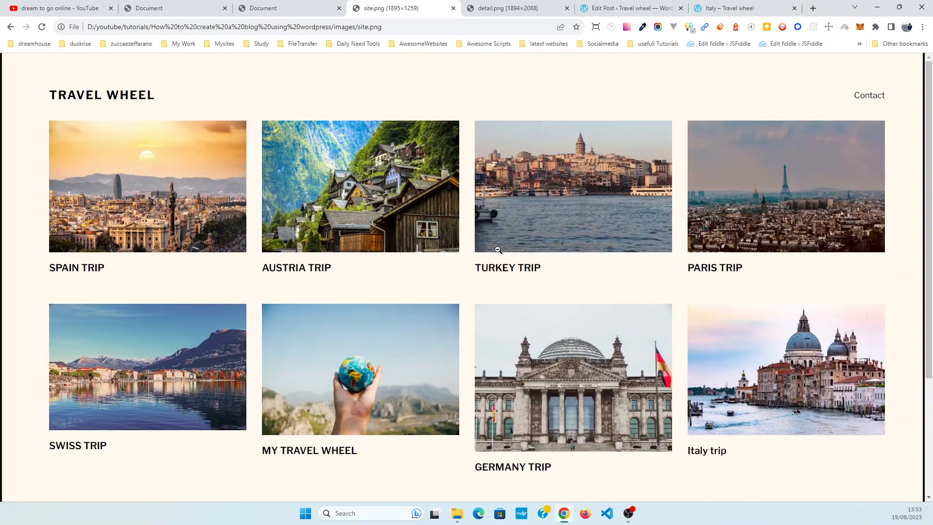
pyautogui.scroll(-3, 537, 287)
pyautogui.scroll(3, 540, 285)
pyautogui.hotkey('ctrl', 'Tab')
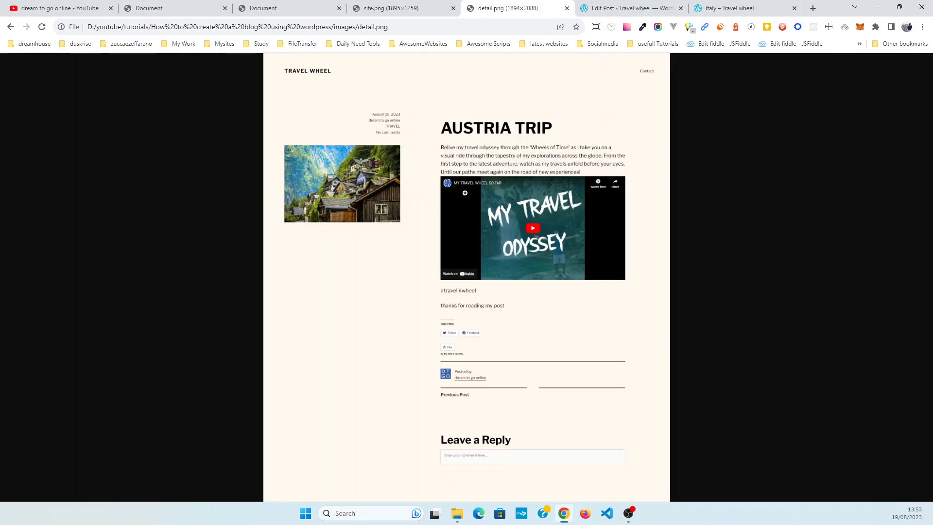
# Review the Italy post's content in the editor alongside its live page, ending at the paragraph above the gallery.
pyautogui.click(627, 8)
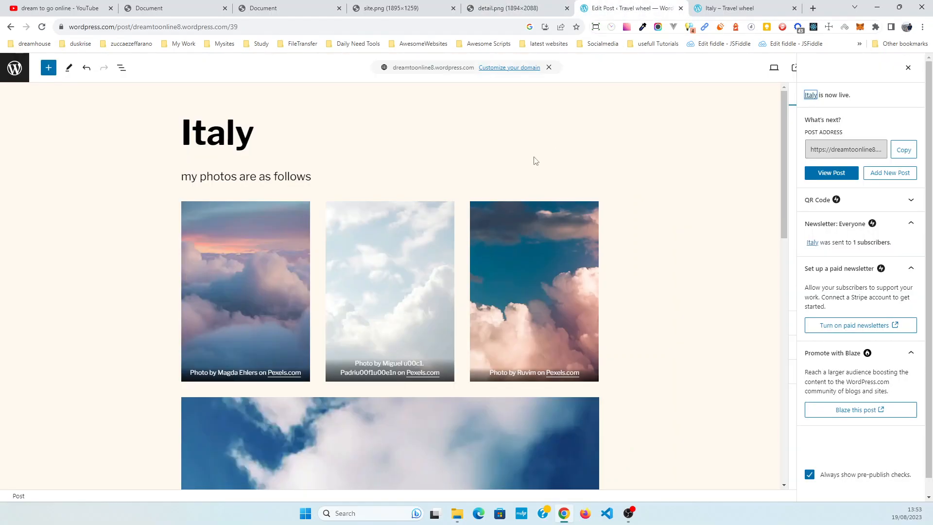
pyautogui.scroll(-6, 504, 217)
pyautogui.scroll(2, 505, 217)
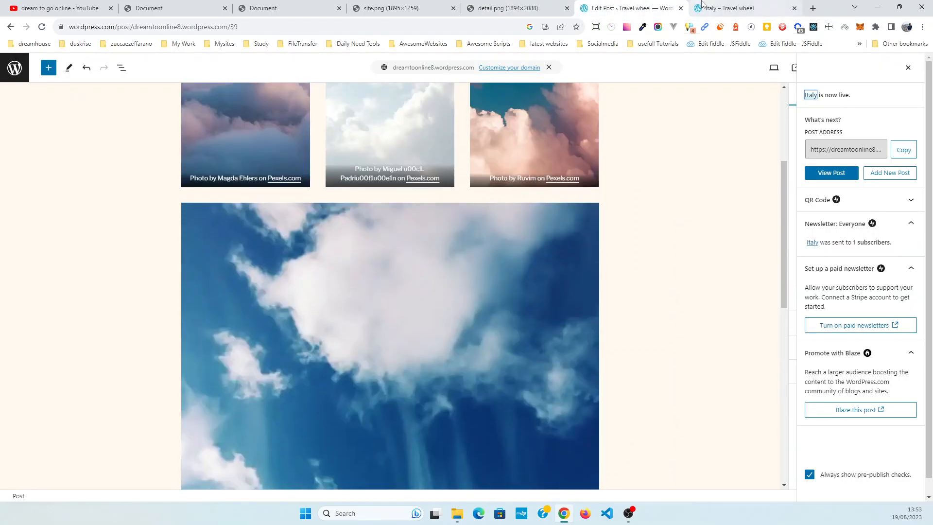
pyautogui.click(730, 8)
pyautogui.click(627, 8)
pyautogui.scroll(3, 360, 206)
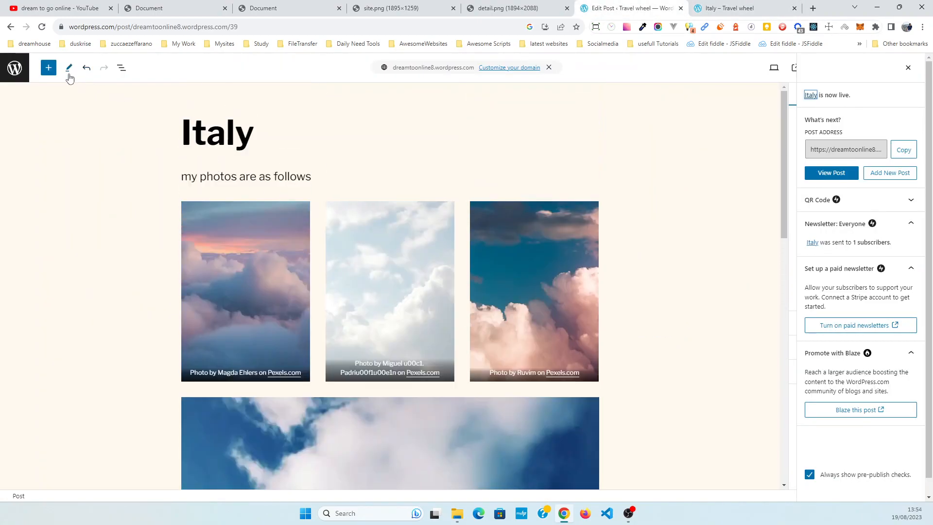
pyautogui.click(324, 178)
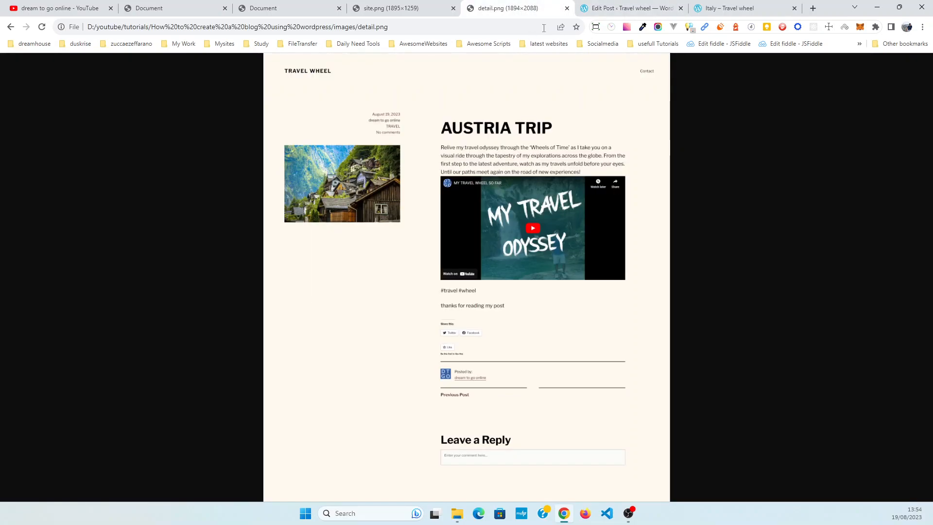
# Check the video placement in detail.png and add an empty paragraph below "my photos are as follows" in the Italy post.
pyautogui.click(511, 8)
pyautogui.click(640, 6)
pyautogui.click(559, 6)
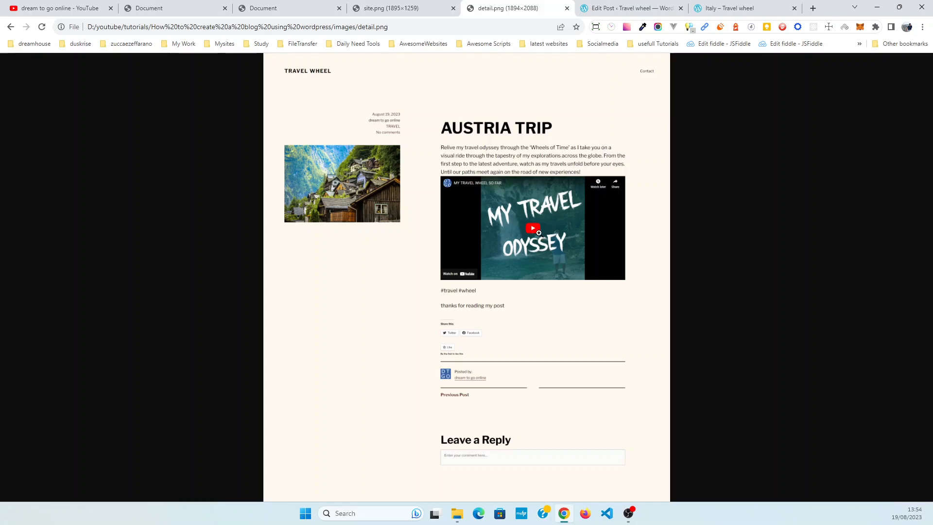
pyautogui.click(627, 8)
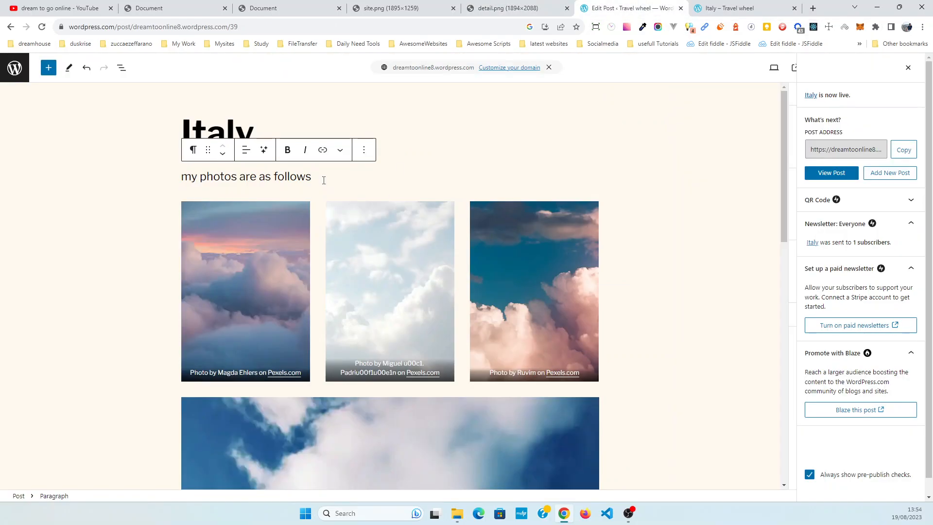
pyautogui.press('Return')
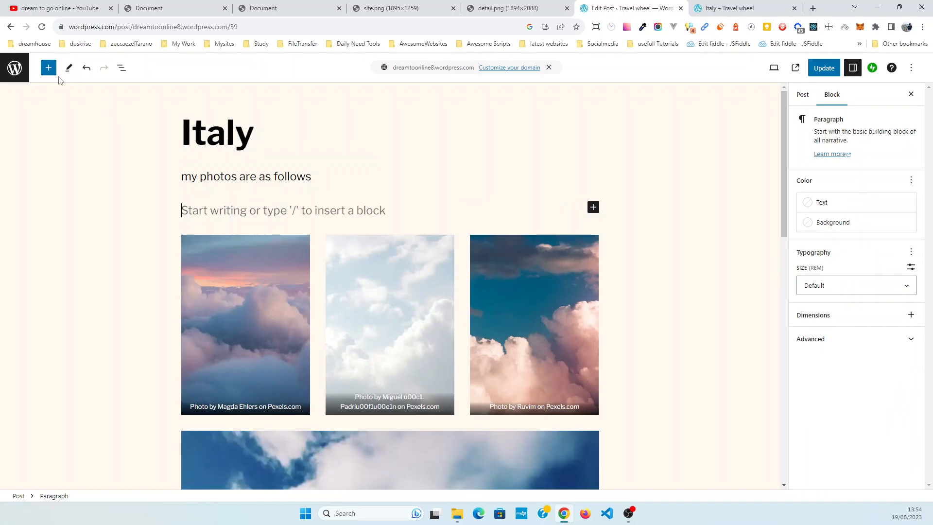
pyautogui.click(47, 68)
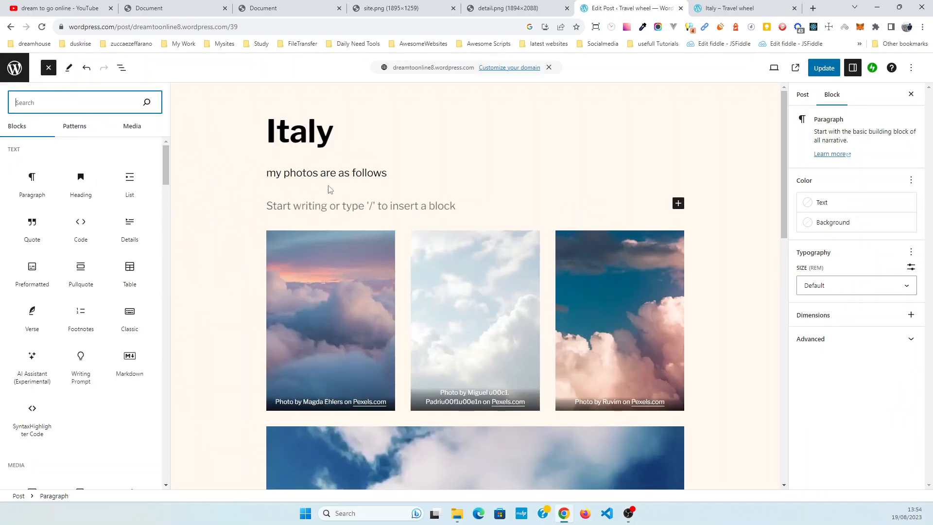
pyautogui.click(397, 175)
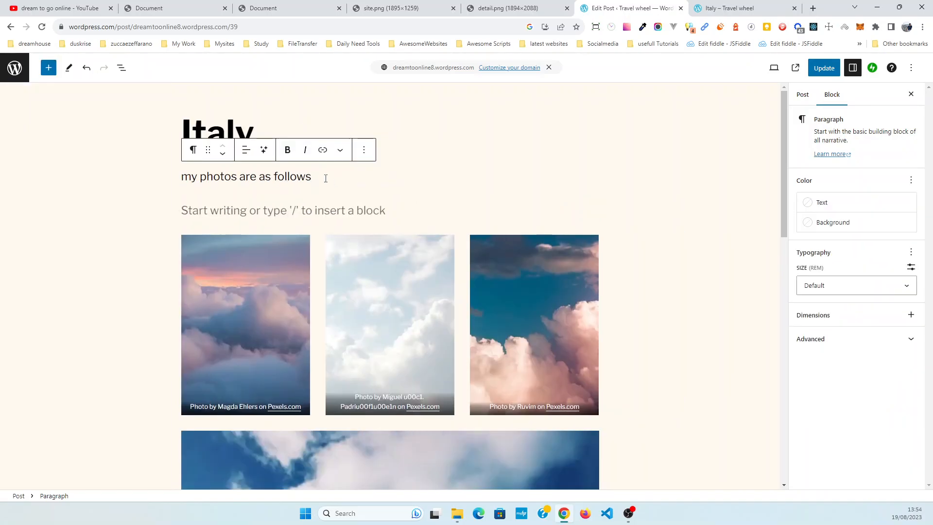
pyautogui.press('Return')
pyautogui.click(366, 210)
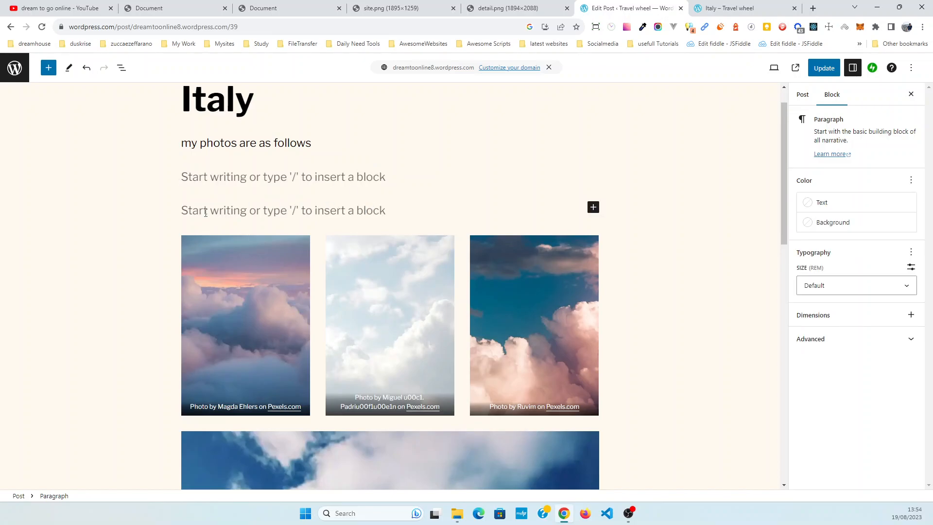
pyautogui.press('BackSpace')
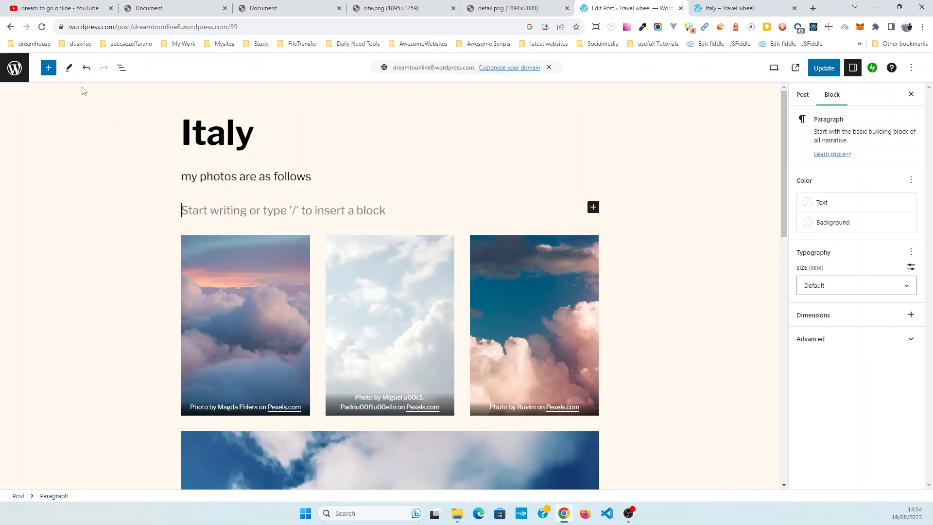
# Search the block library for "video" and insert a YouTube block in the empty paragraph above the gallery.
pyautogui.click(48, 68)
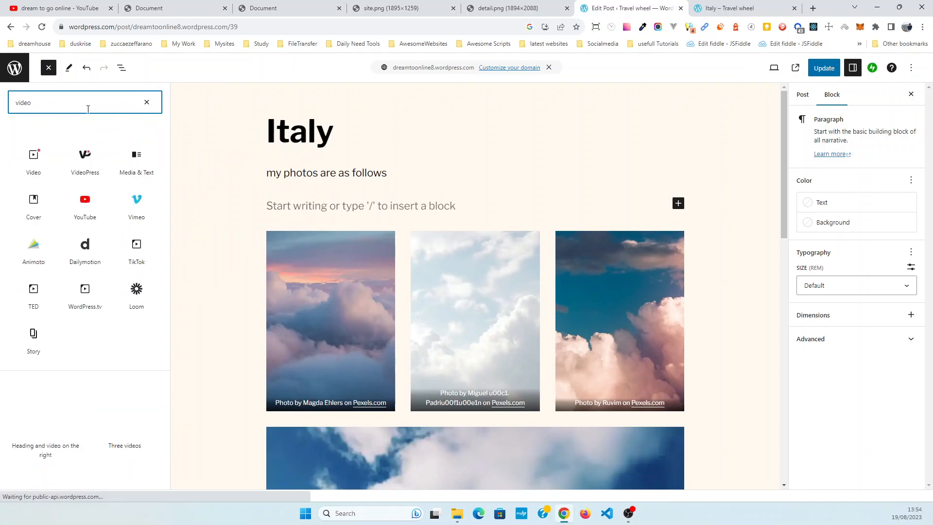
pyautogui.click(80, 203)
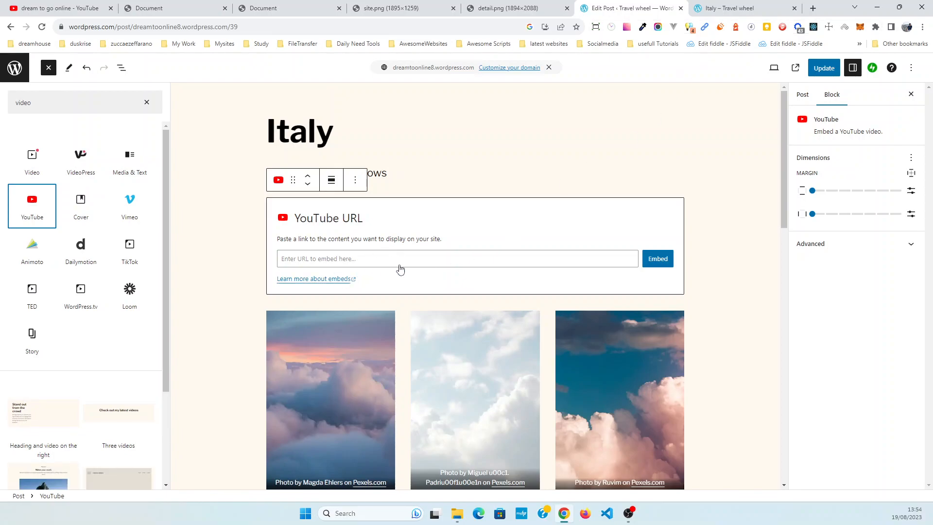
# Open the "MY TRAVEL WHEEL SO FAR" video from the channel's Travel Timeline playlist on YouTube and copy its share link.
pyautogui.click(79, 9)
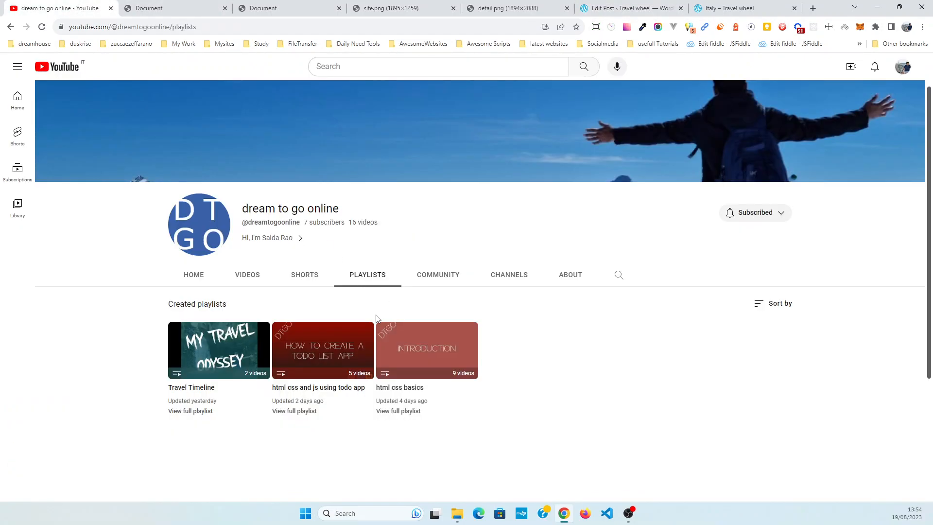
pyautogui.click(226, 340)
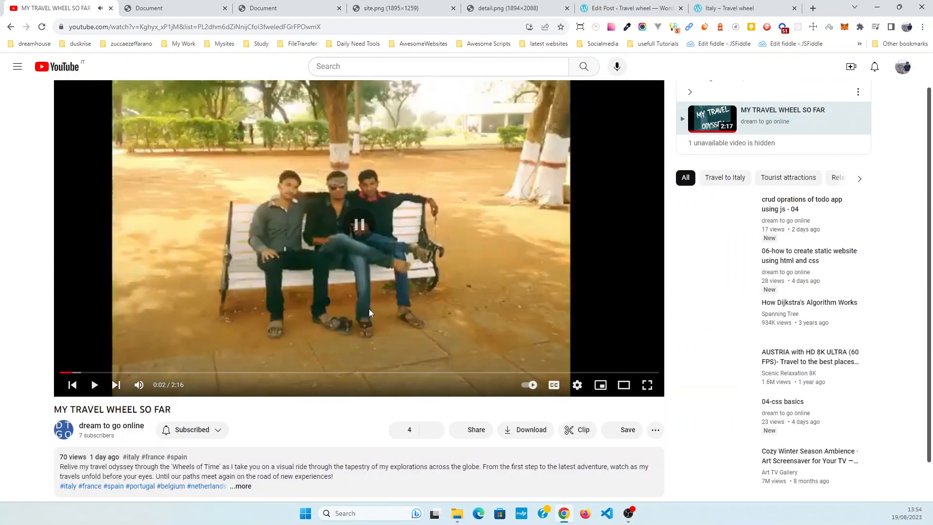
pyautogui.click(369, 308)
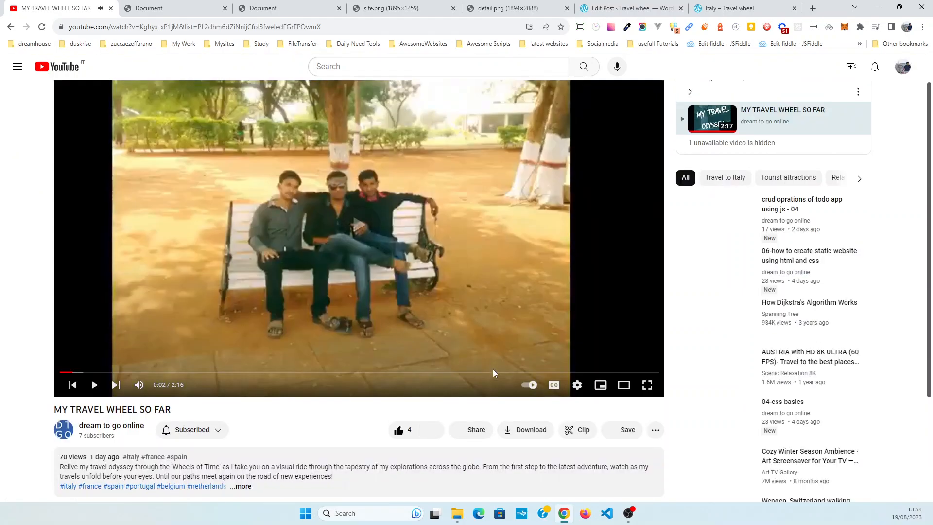
pyautogui.click(477, 346)
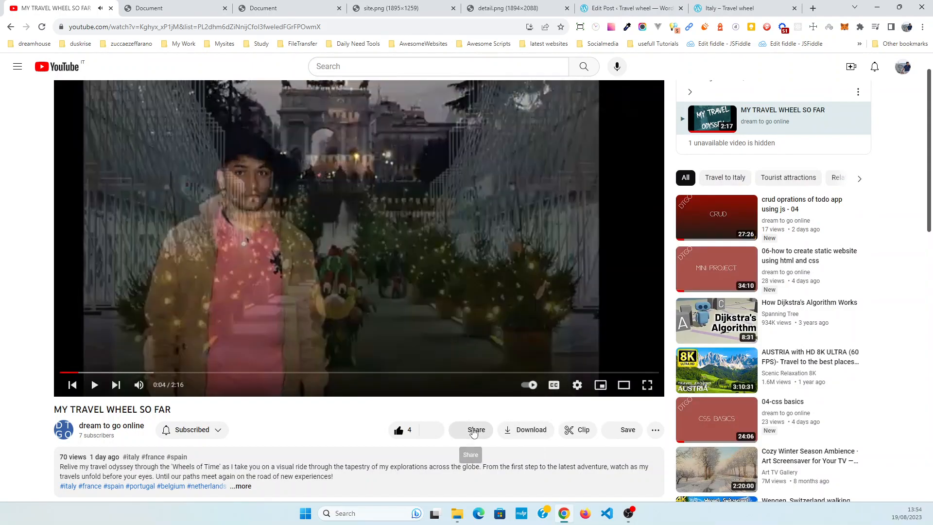
pyautogui.click(474, 431)
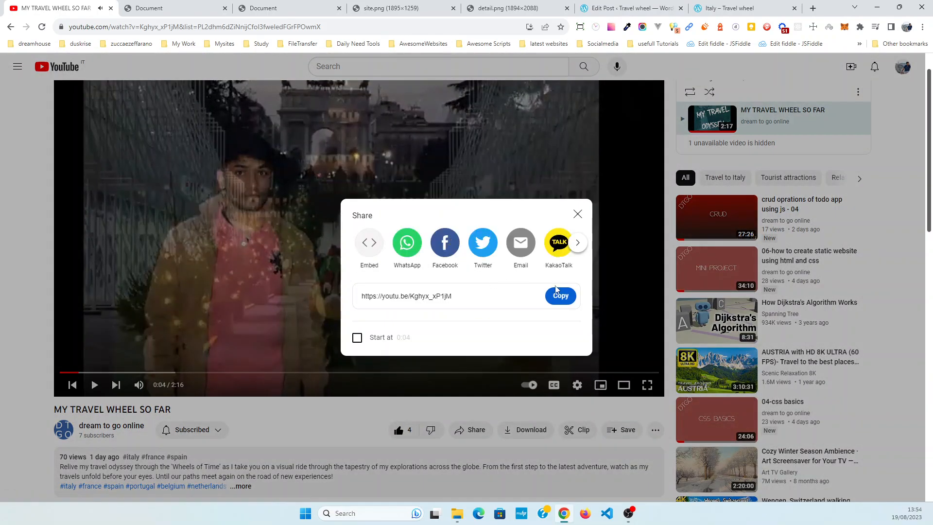
pyautogui.click(560, 296)
pyautogui.click(619, 9)
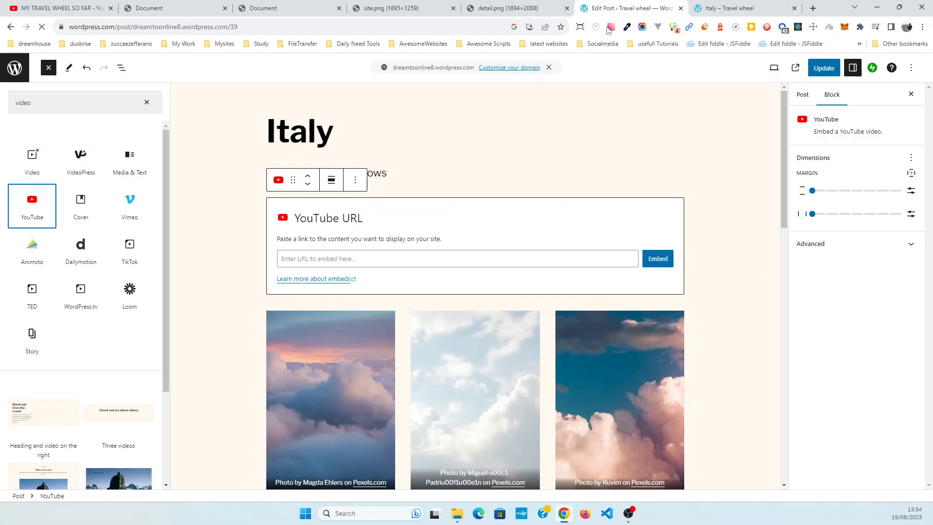
pyautogui.click(356, 261)
pyautogui.hotkey('ctrl', 'v')
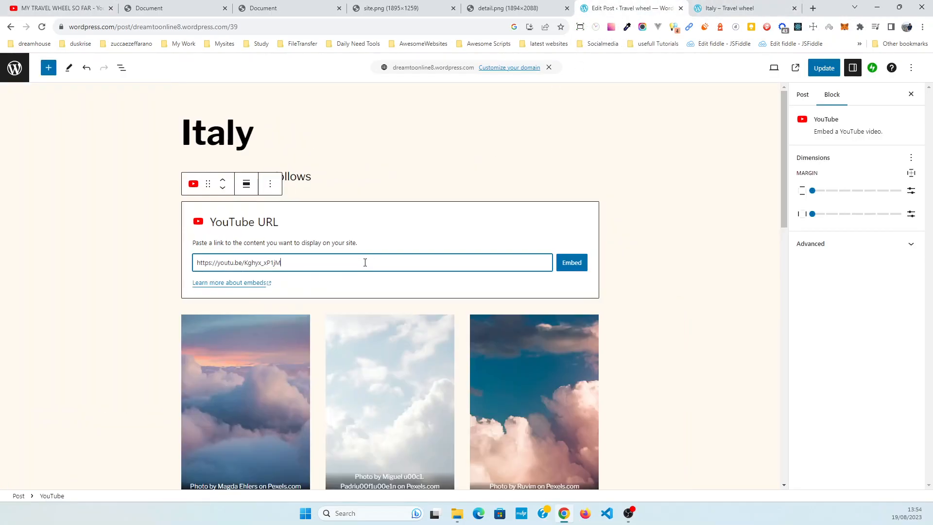
pyautogui.click(573, 263)
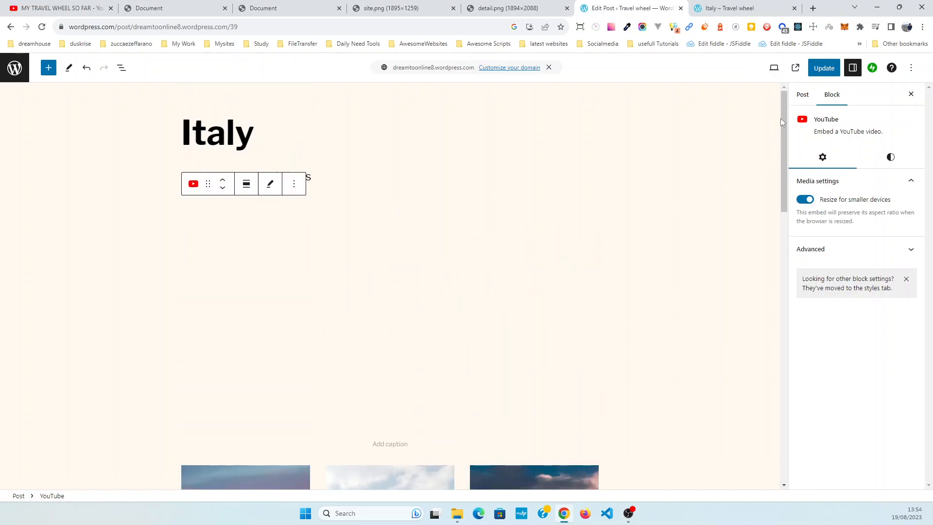
pyautogui.click(825, 68)
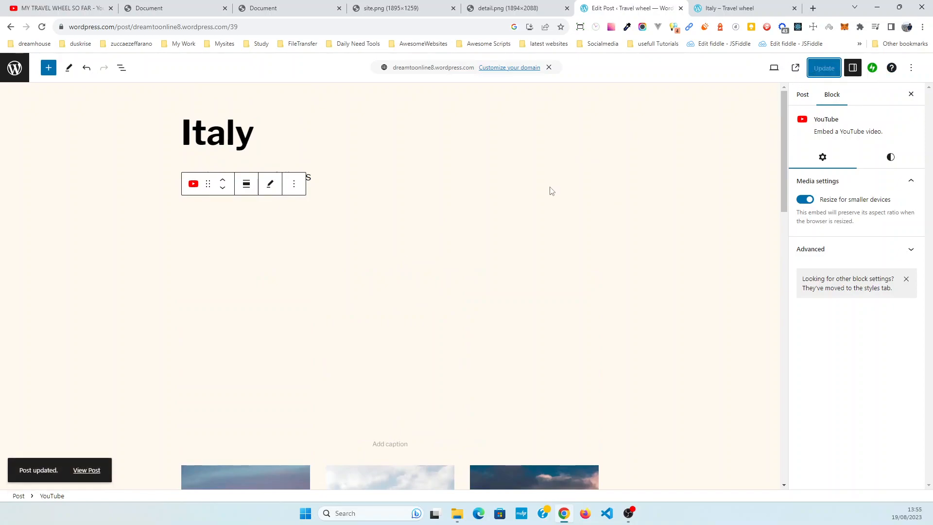
# Reload the live Italy post and examine the embedded video together with the heading, featured image and gallery.
pyautogui.click(725, 8)
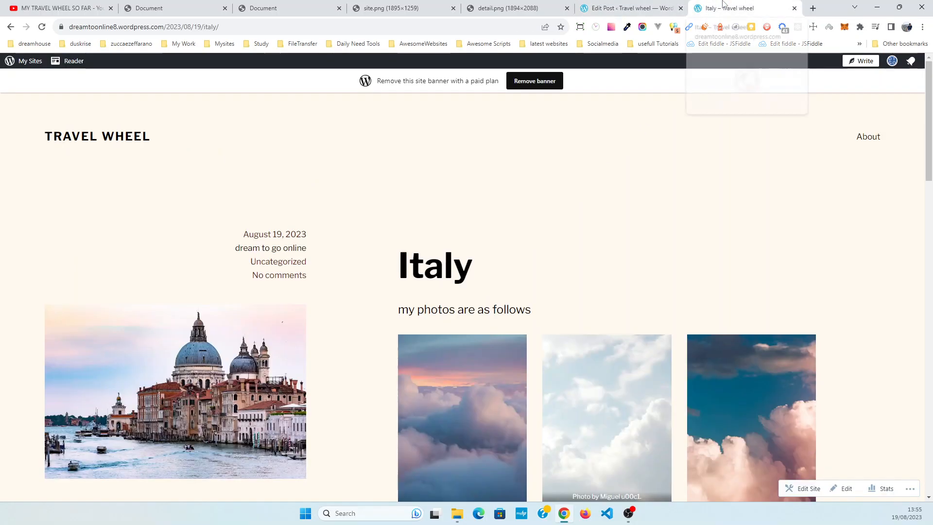
pyautogui.scroll(-3, 339, 193)
pyautogui.click(42, 27)
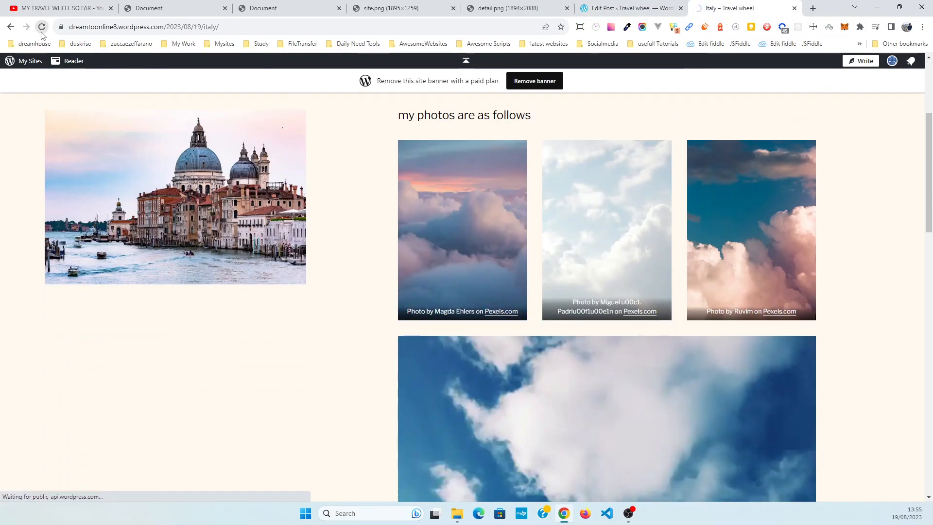
pyautogui.scroll(-2, 503, 190)
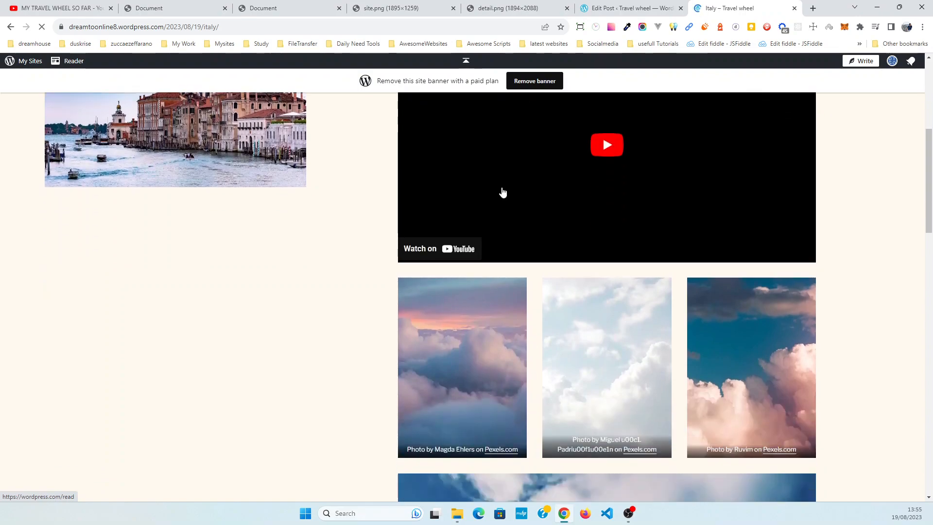
pyautogui.scroll(4, 502, 193)
pyautogui.scroll(-4, 597, 291)
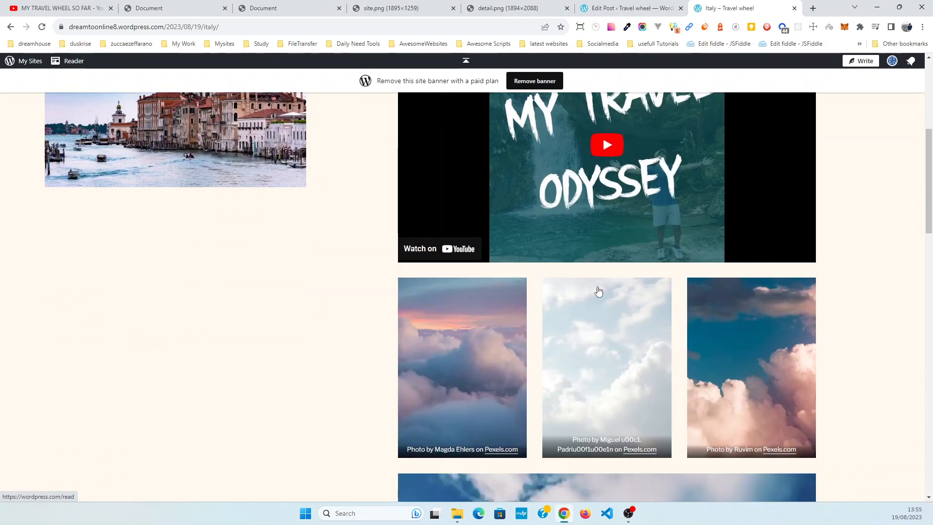
pyautogui.click(627, 8)
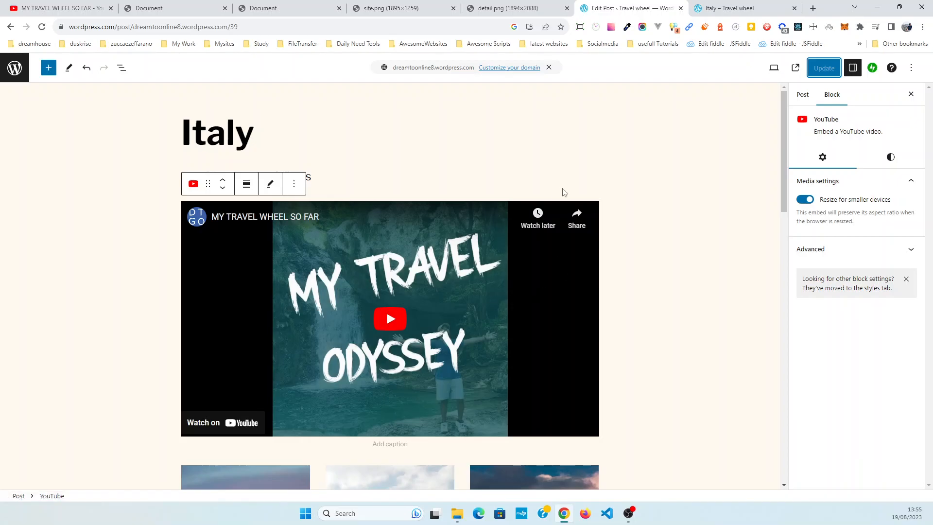
pyautogui.click(733, 7)
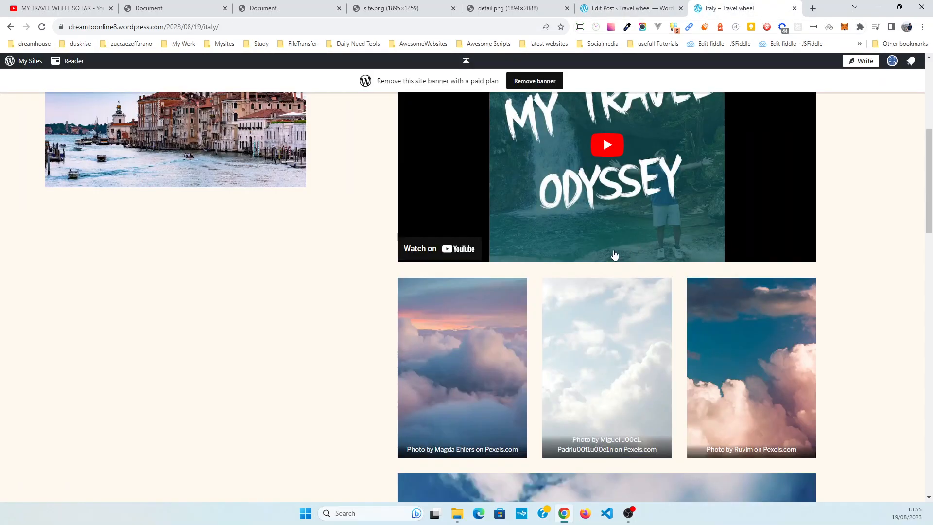
pyautogui.scroll(-5, 583, 225)
pyautogui.scroll(10, 583, 224)
pyautogui.scroll(-12, 441, 219)
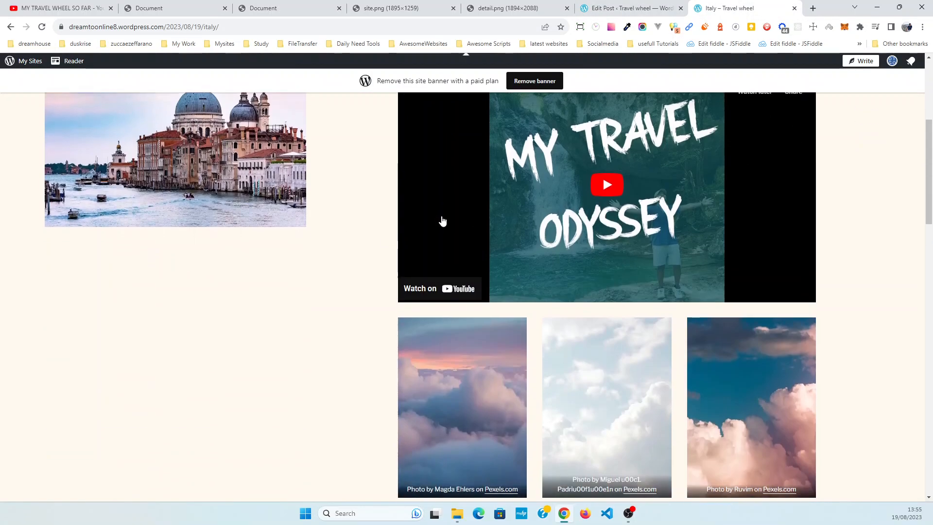
pyautogui.scroll(15, 442, 222)
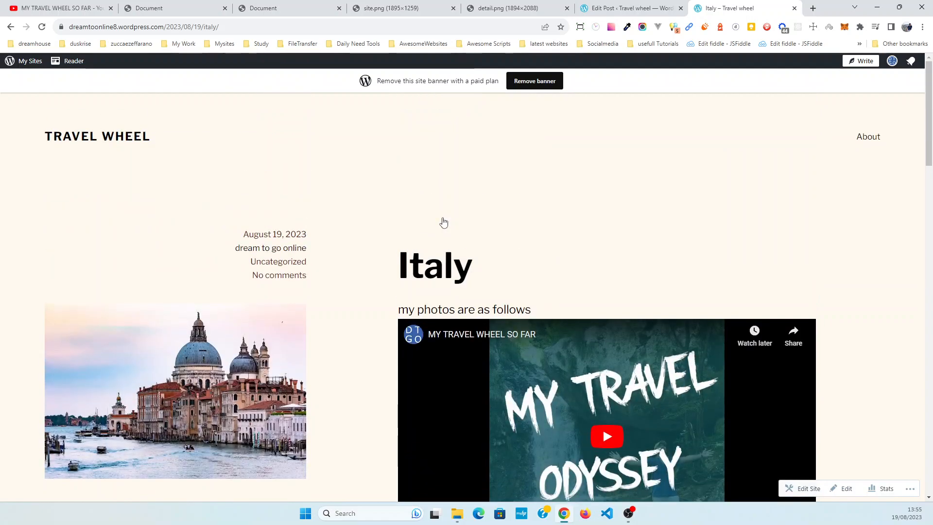
pyautogui.scroll(-3, 436, 231)
pyautogui.scroll(-5, 474, 223)
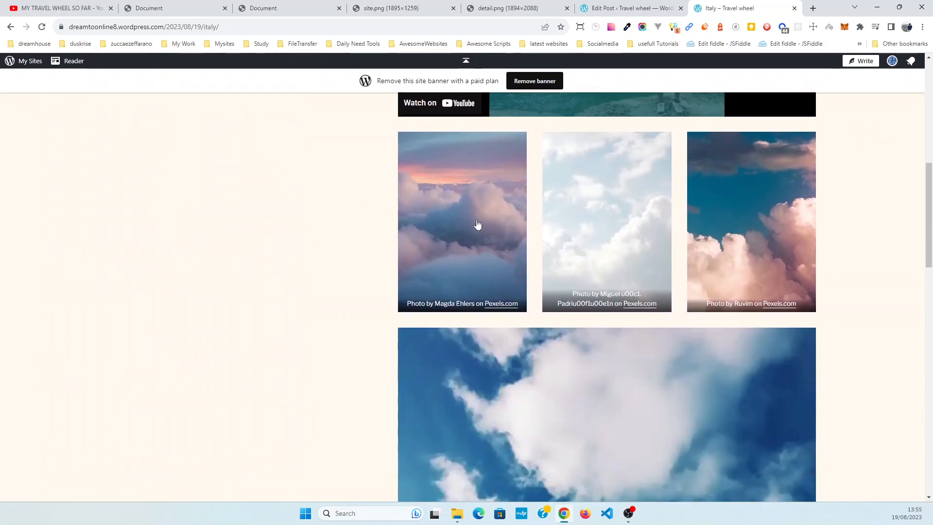
pyautogui.scroll(9, 475, 222)
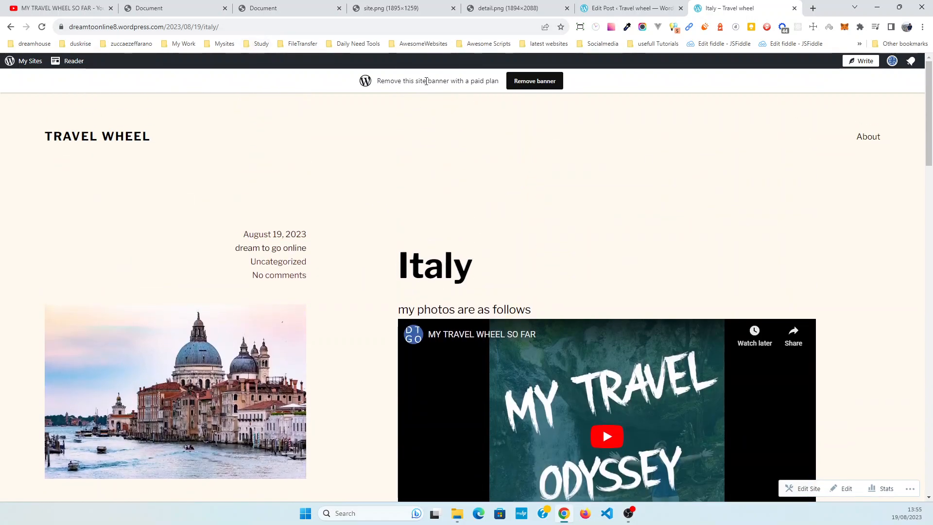
# Open the blog homepage dreamtoonline8.wordpress.com in an incognito window and review its post grid down to the footer.
pyautogui.click(117, 137)
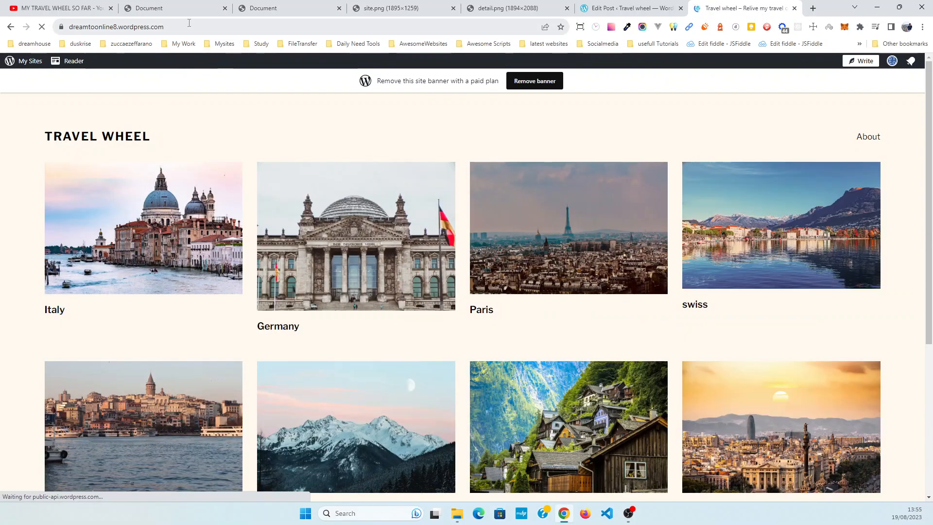
pyautogui.click(190, 26)
pyautogui.hotkey('ctrl', 'c')
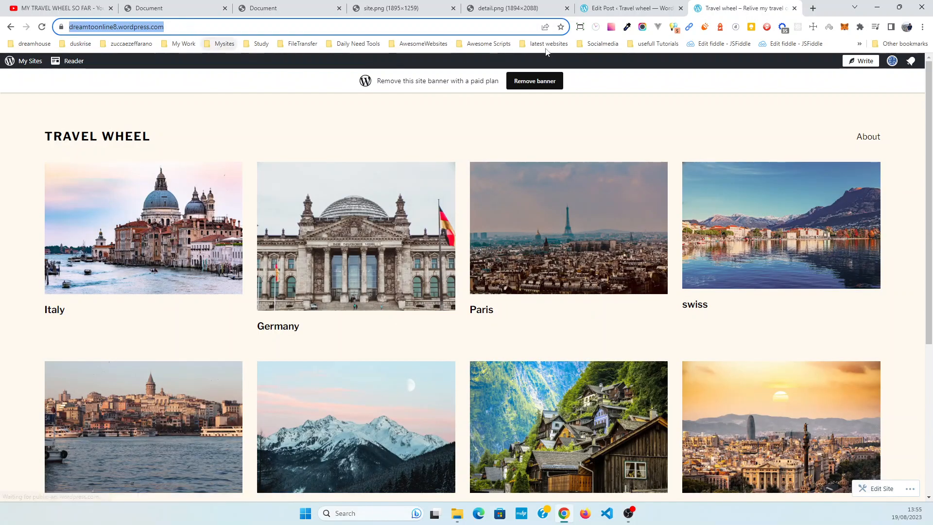
pyautogui.click(922, 27)
pyautogui.click(865, 67)
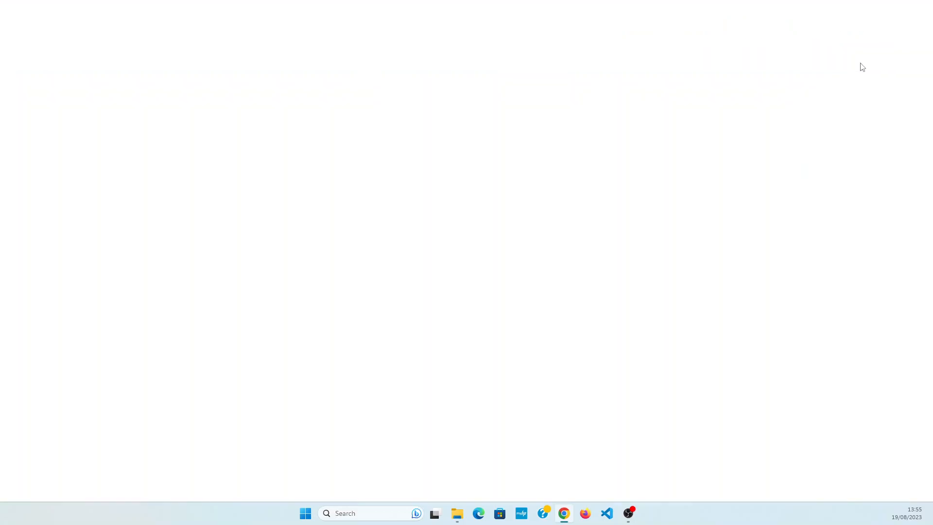
pyautogui.hotkey('ctrl', 'v')
pyautogui.press('Return')
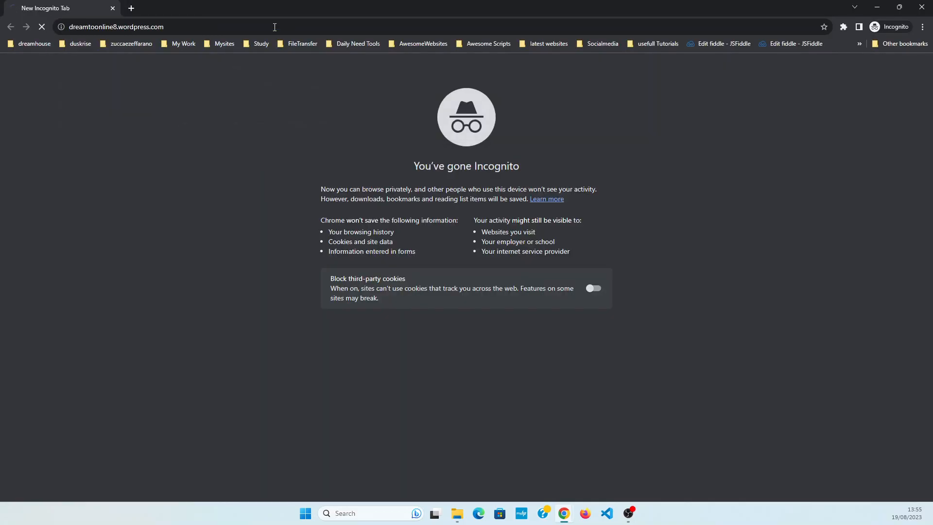
pyautogui.scroll(-5, 426, 181)
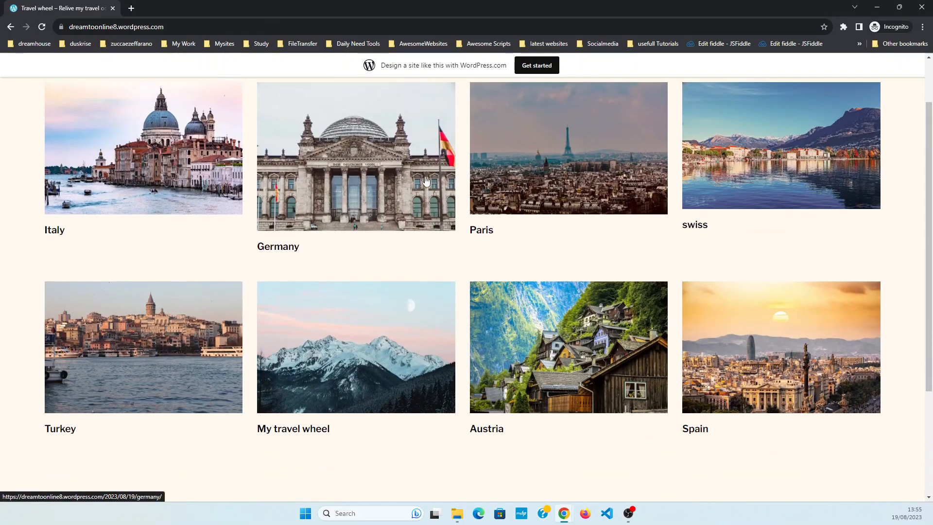
pyautogui.scroll(5, 426, 181)
pyautogui.scroll(-5, 427, 181)
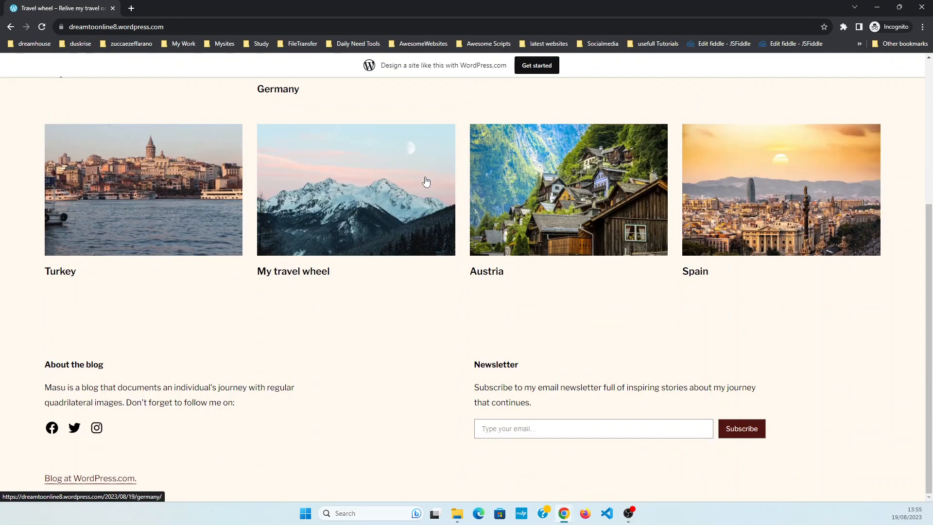
pyautogui.scroll(5, 426, 181)
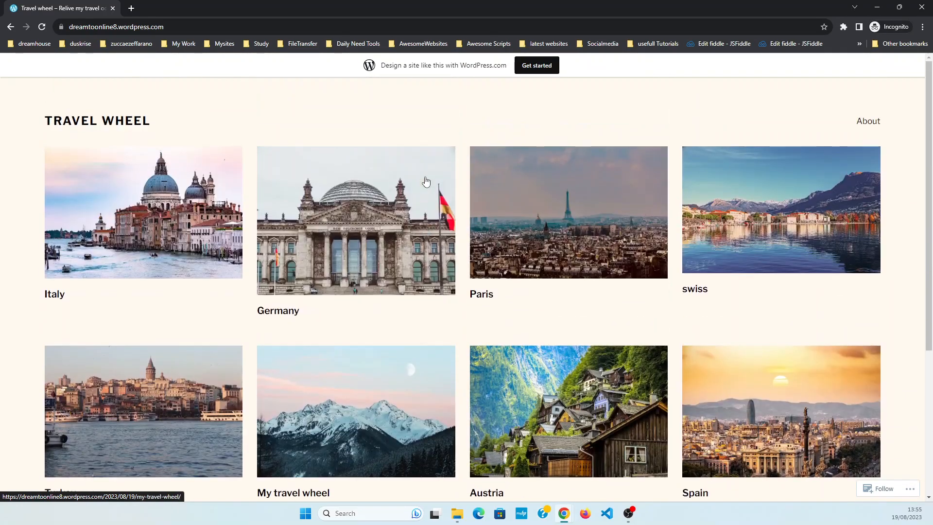
# Shrink the incognito window to phone width and examine the homepage's single-column post layout down to the footer.
pyautogui.doubleClick(658, 13)
pyautogui.scroll(-15, 280, 213)
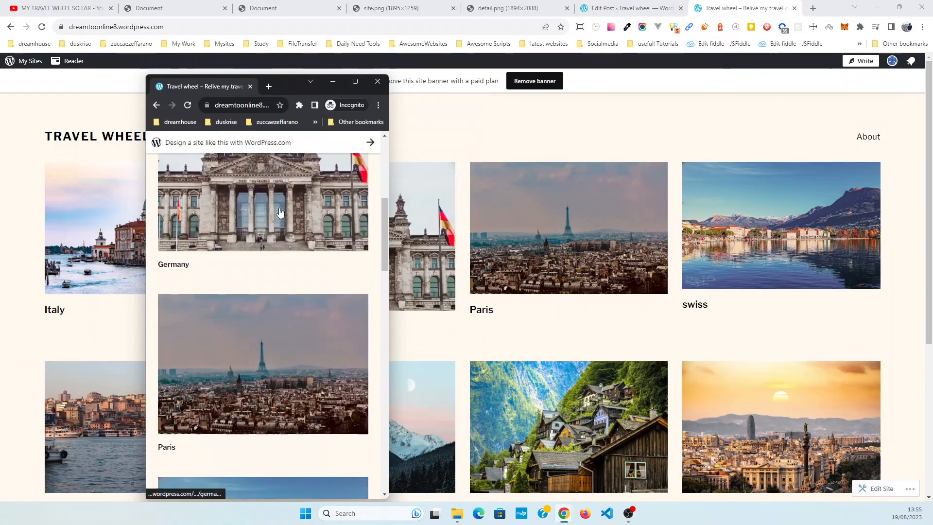
pyautogui.scroll(-12, 281, 213)
pyautogui.scroll(18, 282, 211)
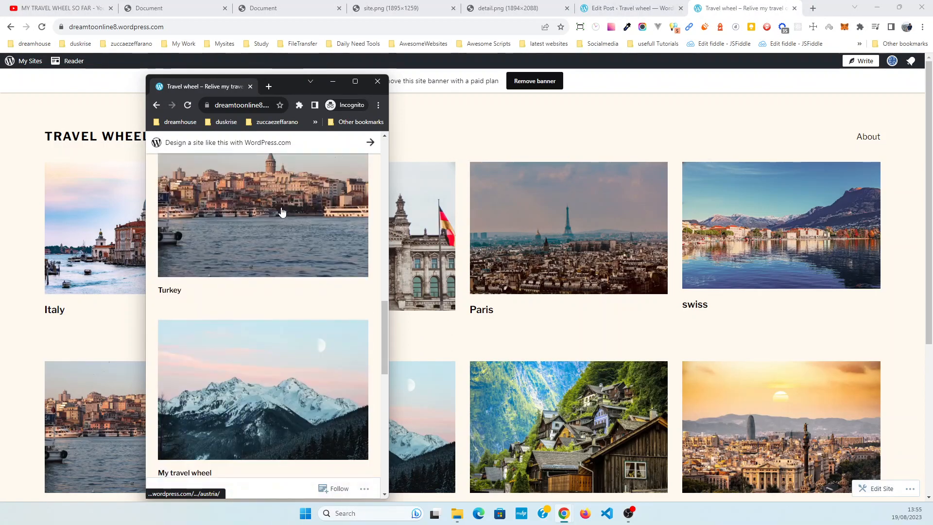
pyautogui.scroll(8, 283, 212)
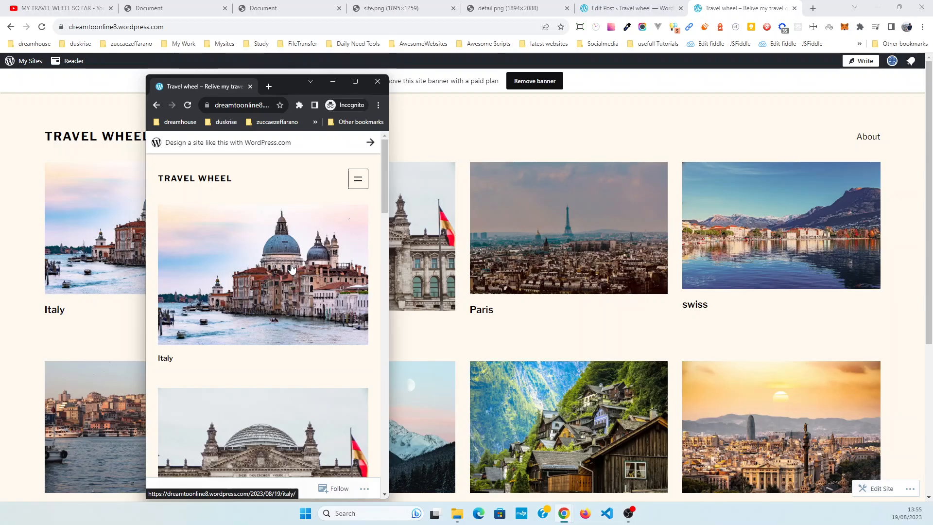
pyautogui.scroll(-10, 292, 269)
pyautogui.scroll(10, 287, 266)
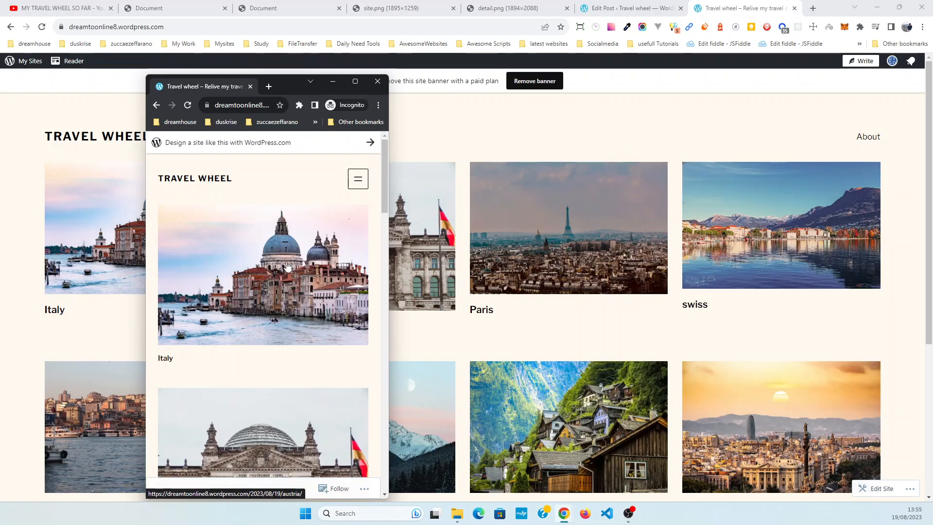
pyautogui.scroll(-8, 218, 261)
pyautogui.scroll(-5, 243, 339)
pyautogui.scroll(3, 246, 302)
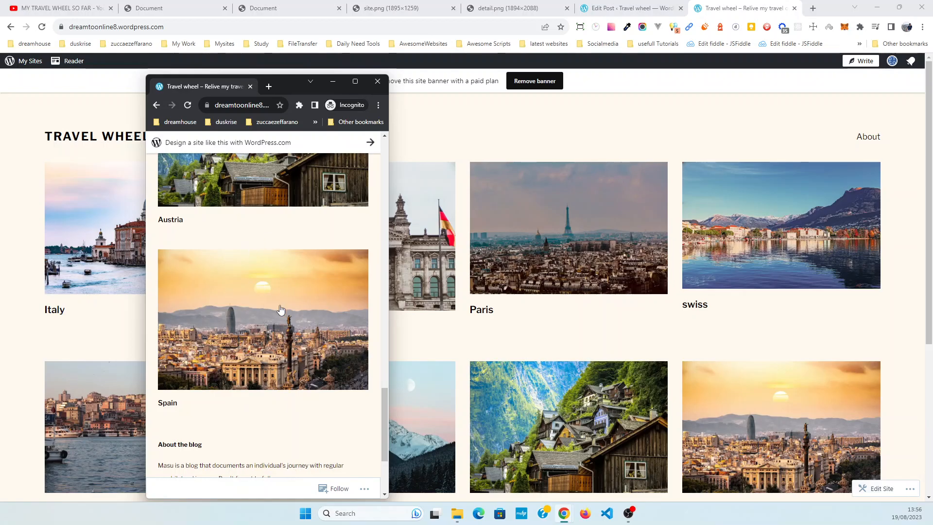
pyautogui.scroll(6, 278, 296)
pyautogui.scroll(10, 278, 296)
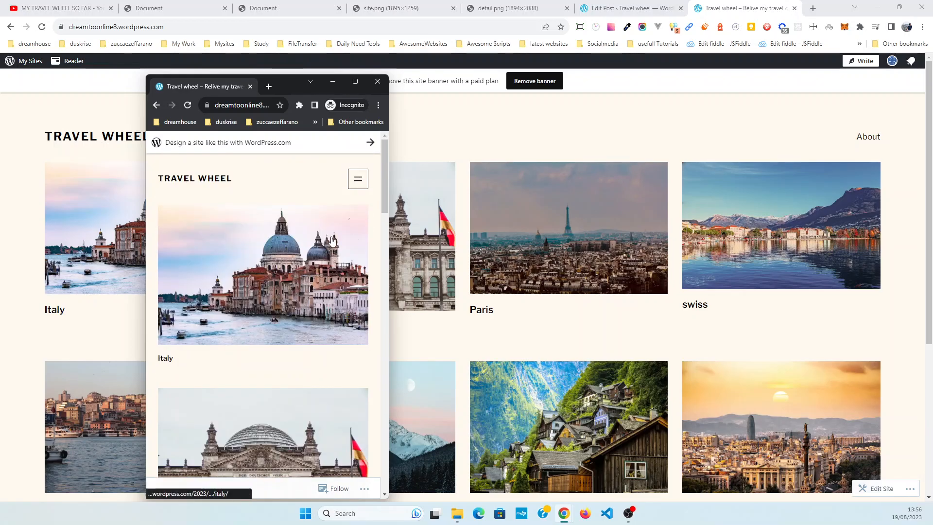
# Open and close the homepage's collapsed mobile navigation menu to check its About link.
pyautogui.click(360, 186)
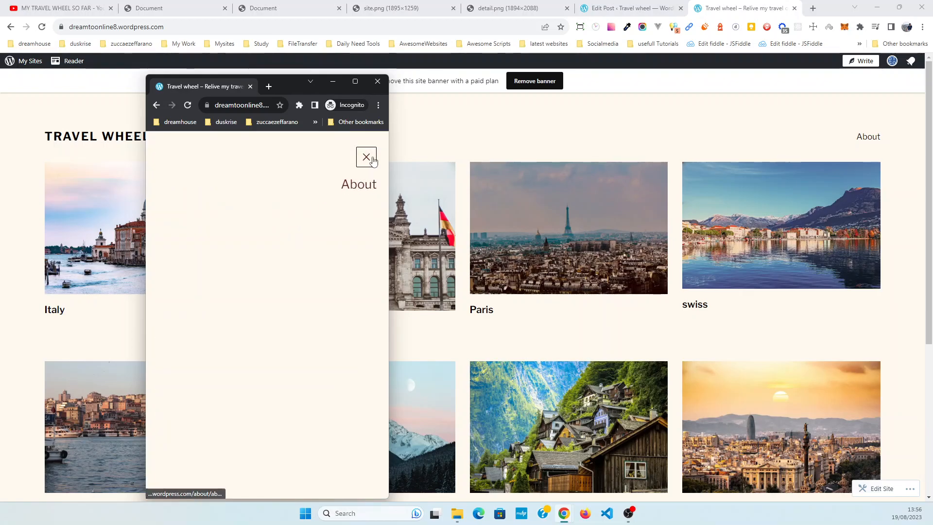
pyautogui.click(366, 158)
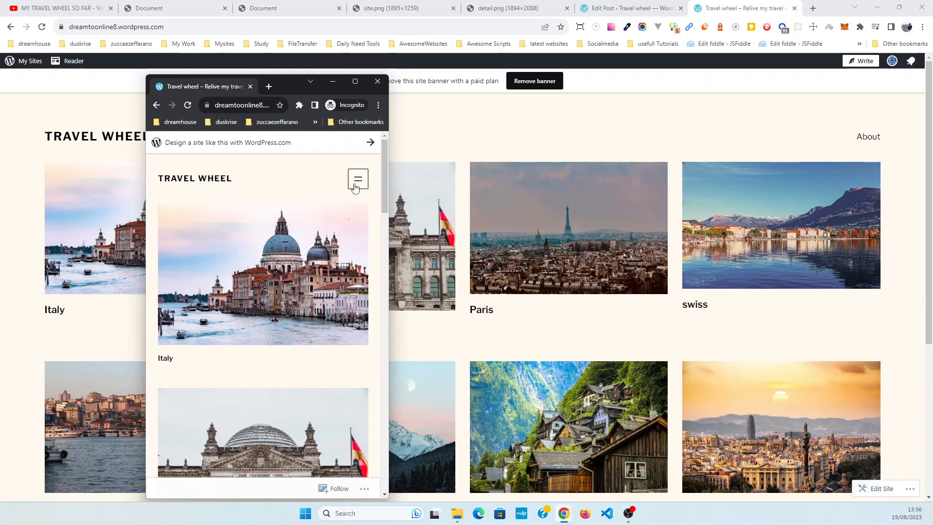
pyautogui.click(355, 189)
pyautogui.click(367, 158)
# Look at the detail.png reference design, the live homepage and the Italy post editor in the main browser window.
pyautogui.click(495, 8)
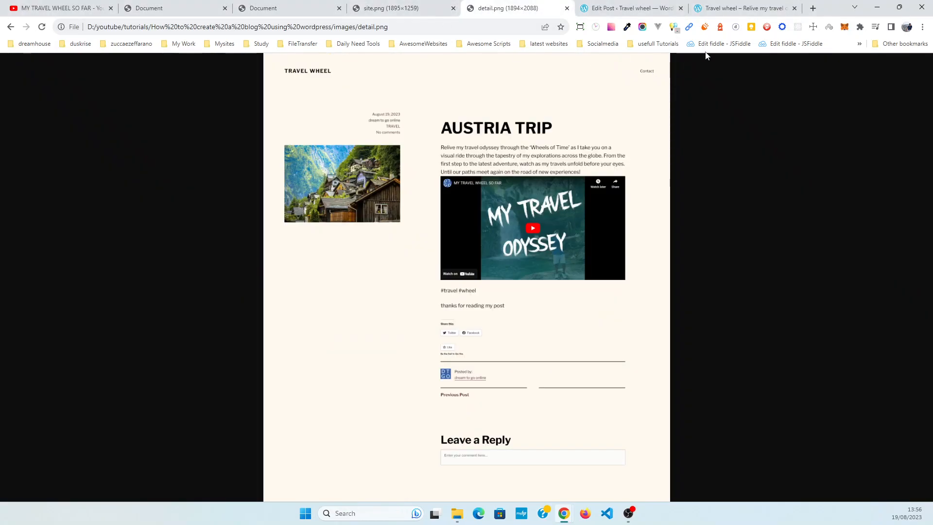
pyautogui.click(743, 7)
pyautogui.click(630, 8)
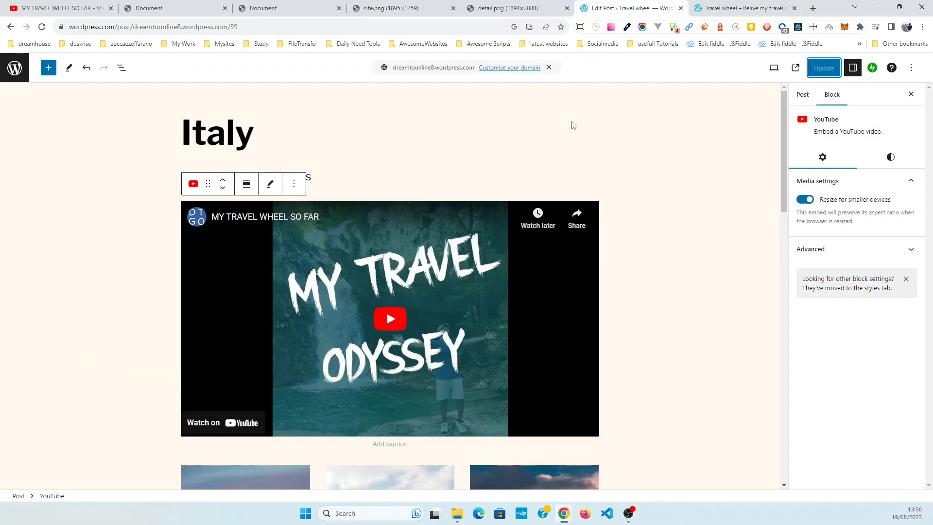
# Return to the narrow incognito window, recheck its mobile menu, and maximize the window before minimizing it.
pyautogui.hotkey('alt', 'Tab')
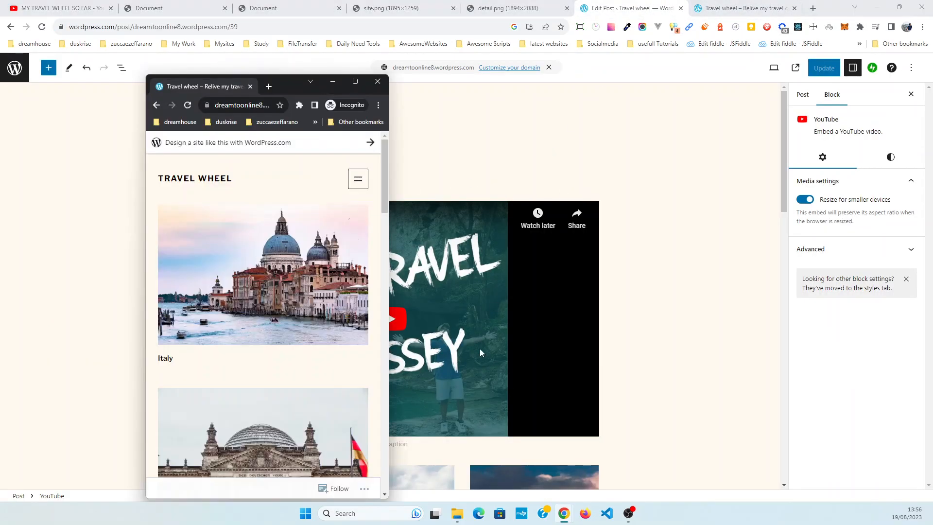
pyautogui.click(368, 180)
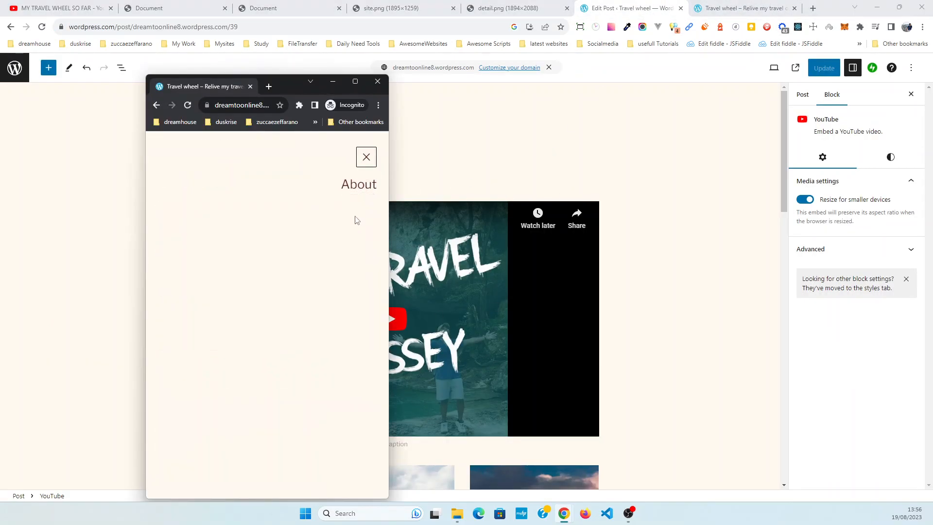
pyautogui.click(365, 158)
pyautogui.click(361, 86)
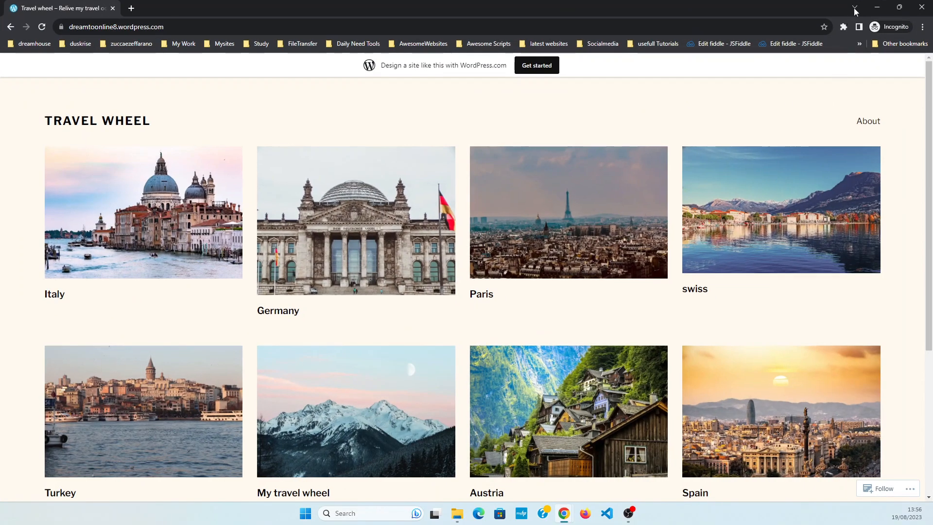
pyautogui.click(878, 6)
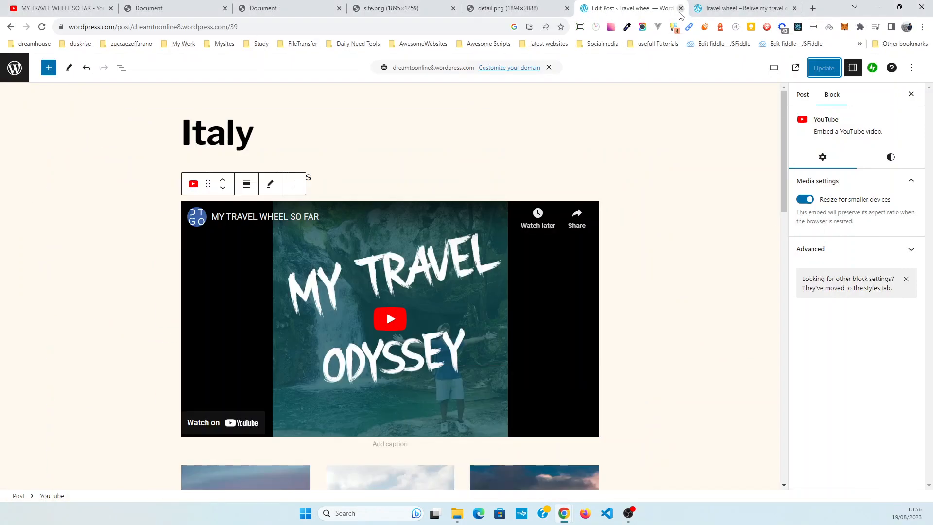
# Close the Italy post editor and live blog pages, search Google for wordpress in a new tab, and open WordPress.com.
pyautogui.click(681, 8)
pyautogui.click(681, 8)
pyautogui.click(442, 5)
pyautogui.click(511, 8)
pyautogui.click(596, 9)
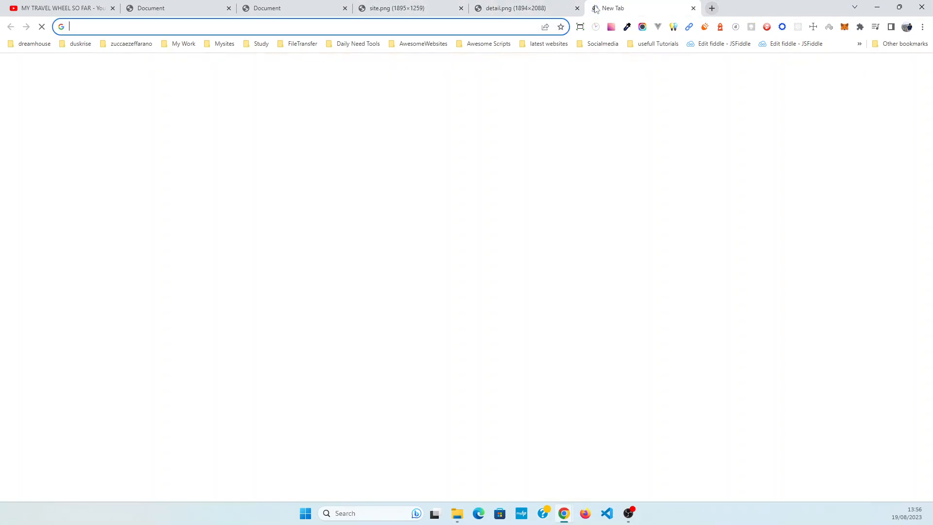
pyautogui.write('wordpress')
pyautogui.press('Return')
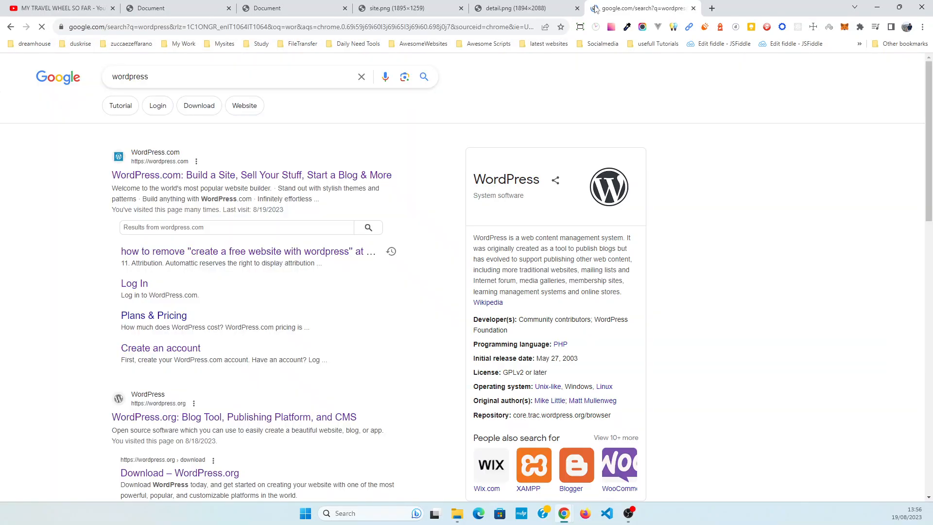
pyautogui.click(251, 170)
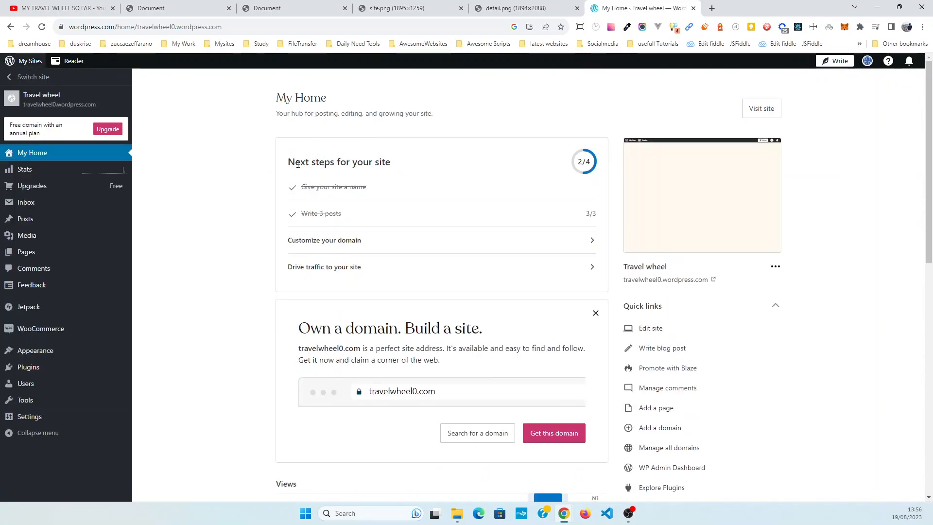
# Review the travelwheel0.wordpress.com posts list, live homepage and SPAIN TRIP post, and close the live site.
pyautogui.click(53, 220)
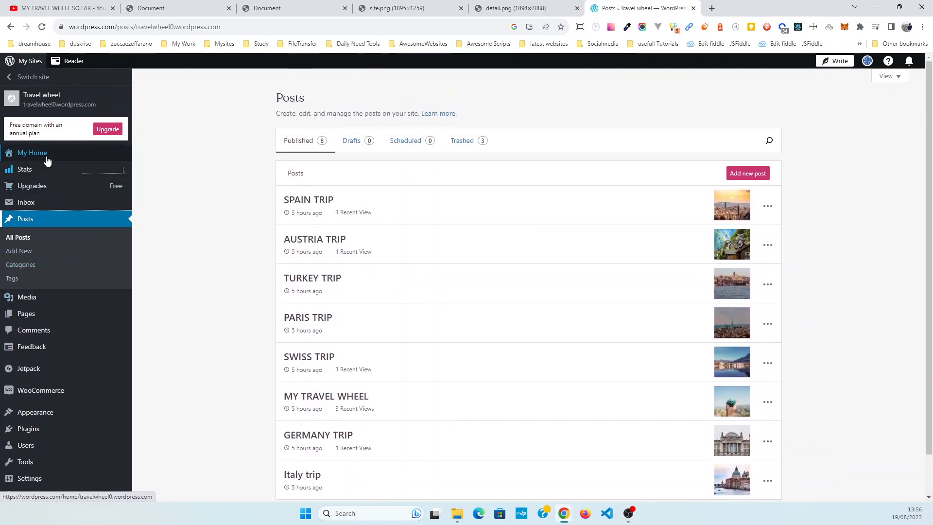
pyautogui.click(46, 155)
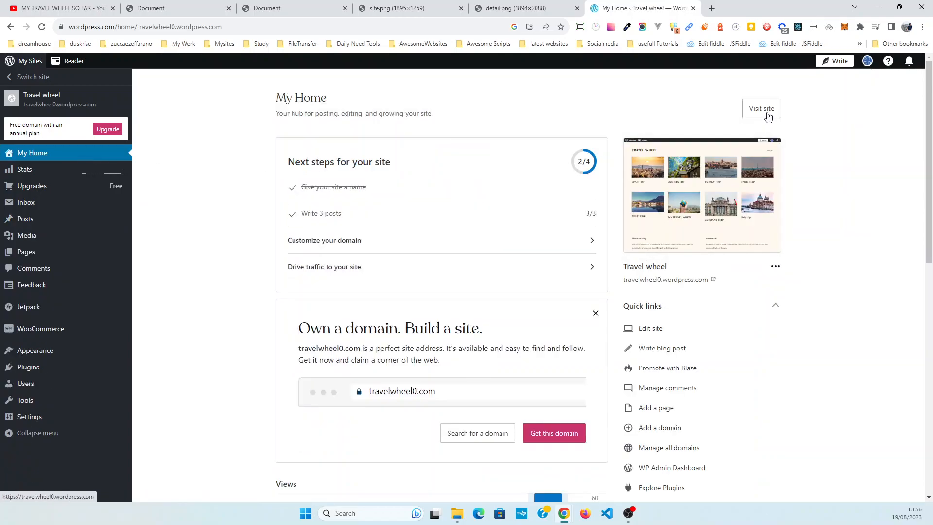
pyautogui.click(767, 111)
pyautogui.scroll(-2, 448, 293)
pyautogui.scroll(-2, 448, 294)
pyautogui.scroll(5, 446, 292)
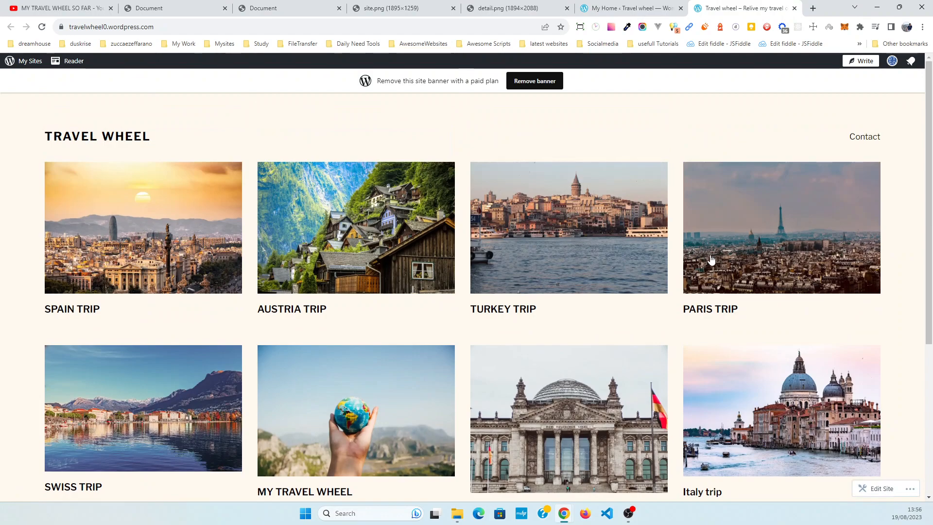
pyautogui.click(172, 214)
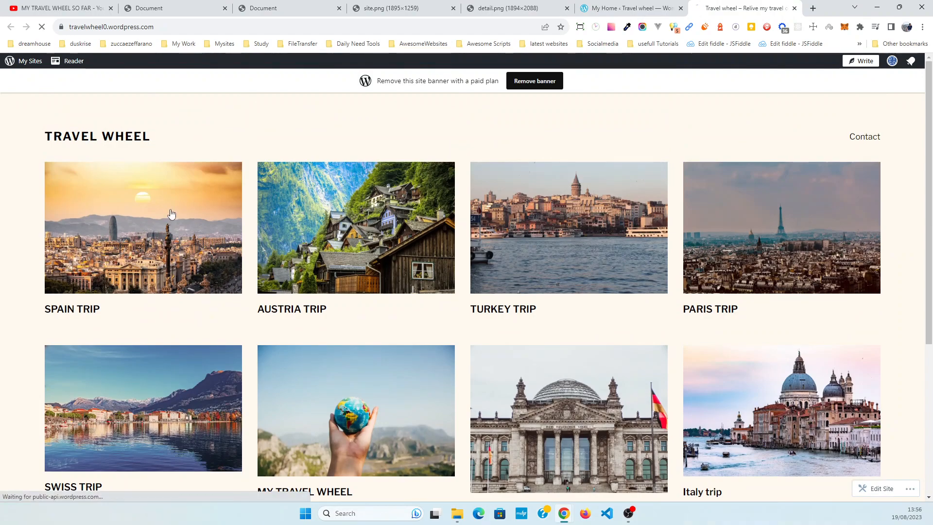
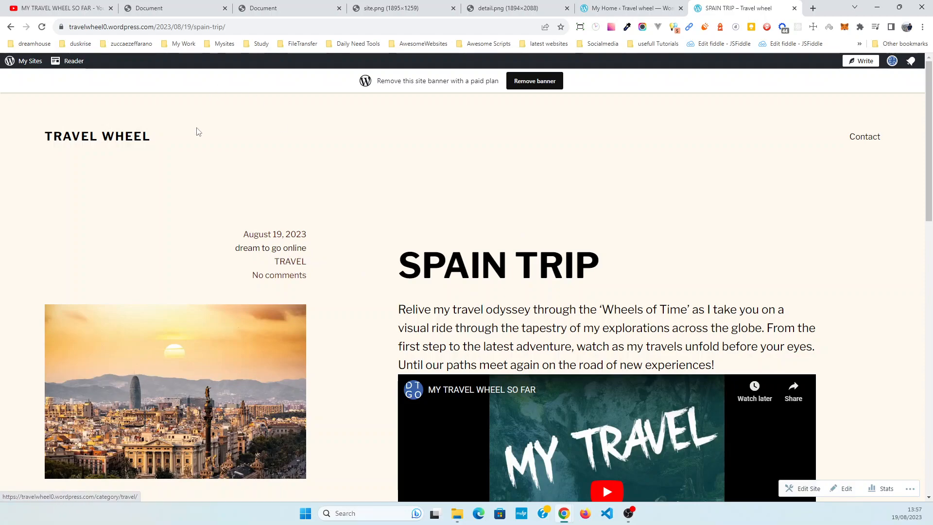
pyautogui.click(795, 8)
# Switch to the dreamtoonline8.wordpress.com site, check its published posts list, and return to its home dashboard.
pyautogui.click(25, 77)
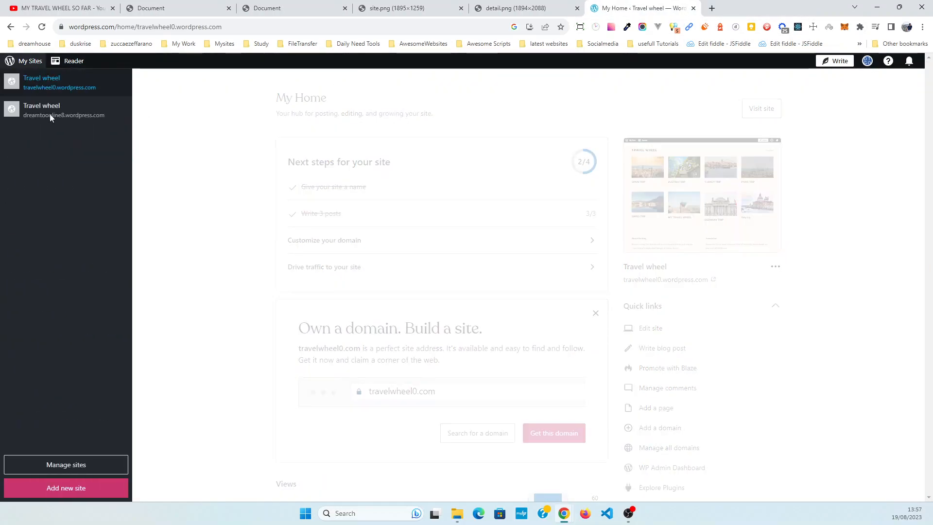
pyautogui.click(55, 114)
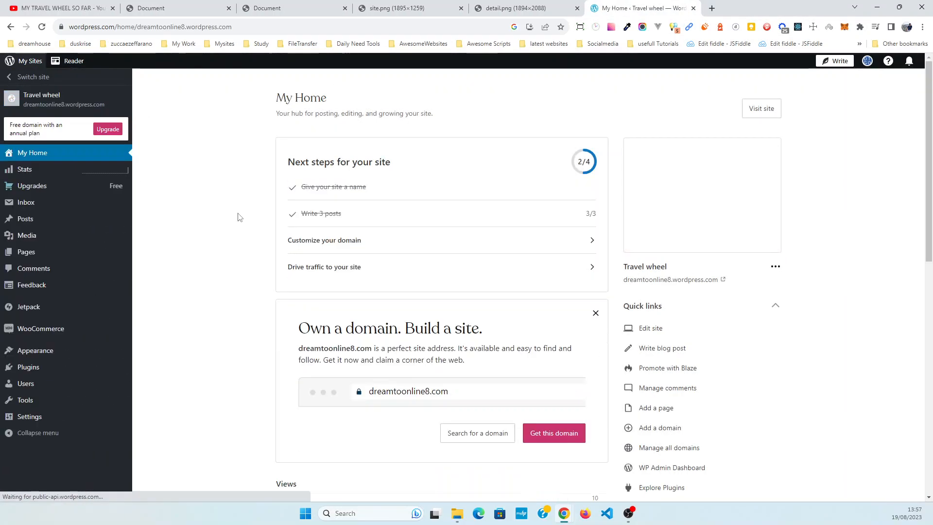
pyautogui.click(83, 218)
pyautogui.click(33, 153)
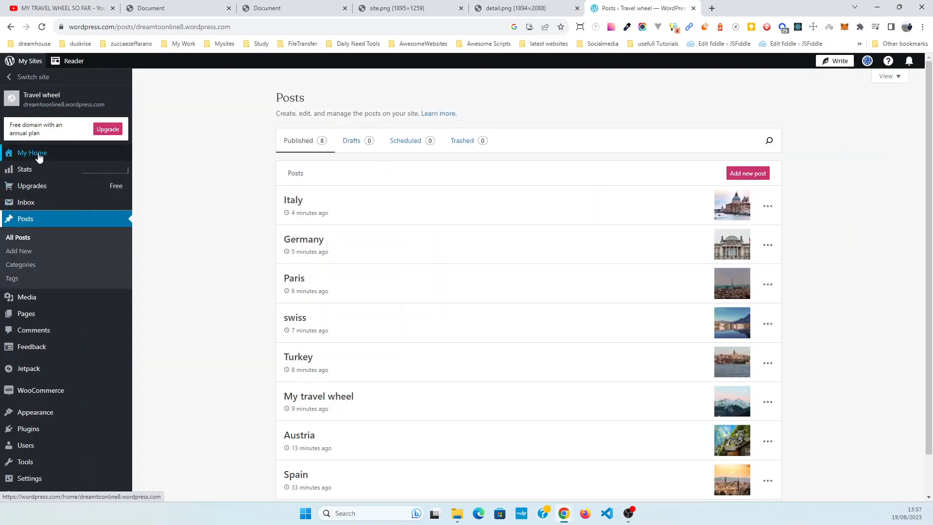
# Open the live Italy post and compare its category line, video and gallery with the detail.png reference.
pyautogui.click(761, 113)
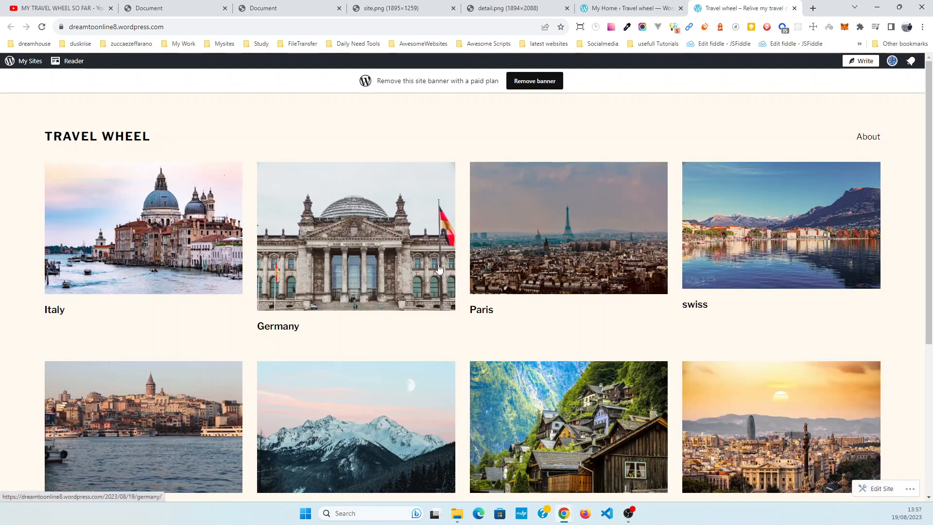
pyautogui.click(156, 214)
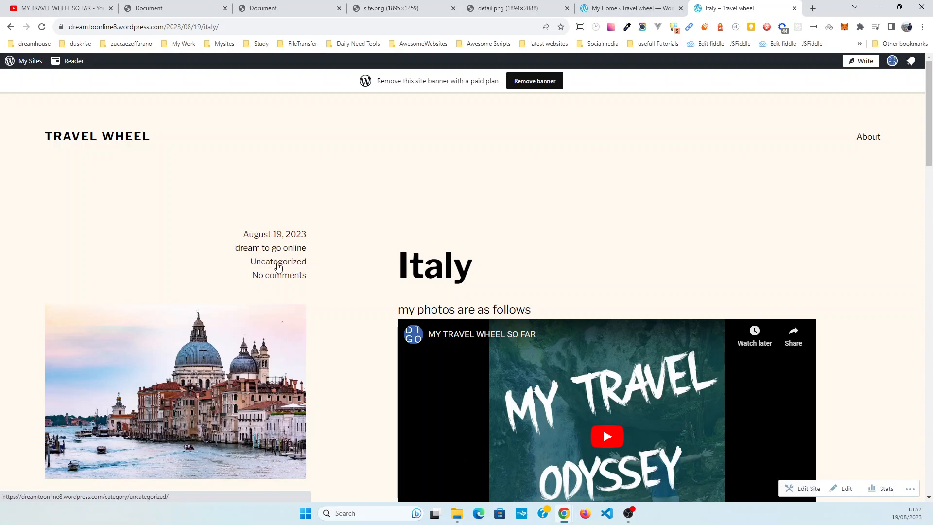
pyautogui.click(506, 8)
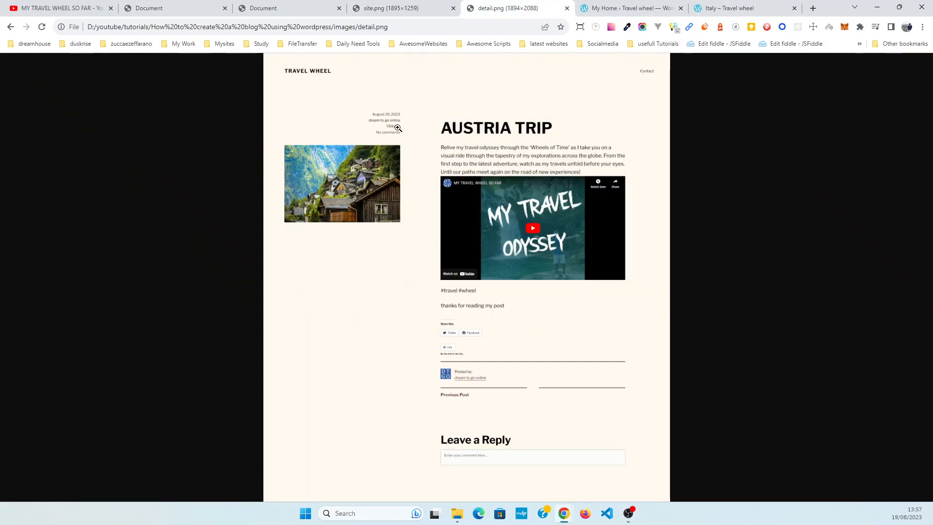
pyautogui.click(729, 7)
pyautogui.click(627, 8)
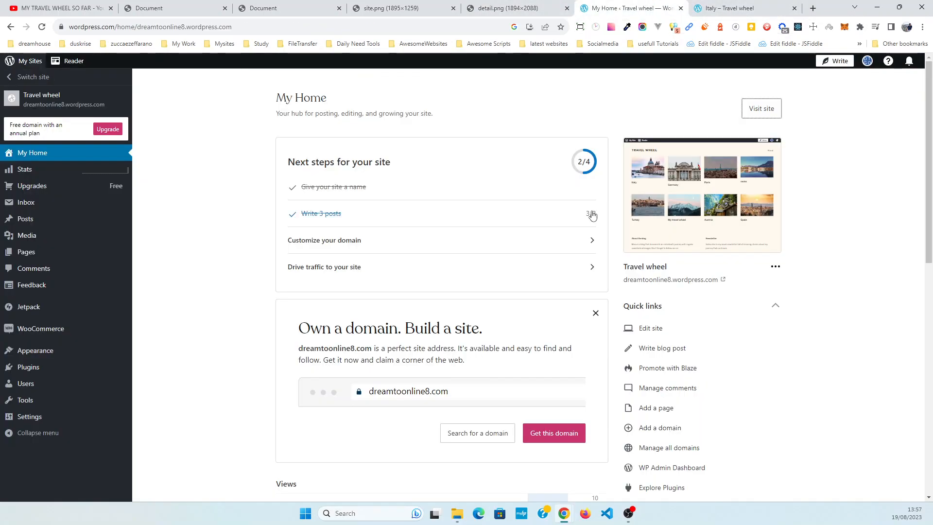
pyautogui.click(728, 7)
pyautogui.scroll(-5, 627, 269)
pyautogui.scroll(5, 520, 276)
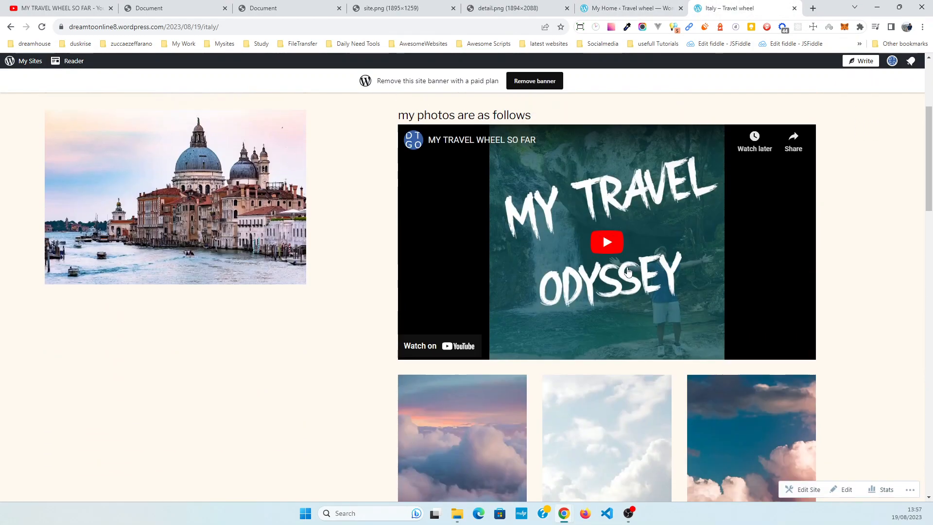
# Open the Uncategorized category archive from the Italy post and examine its heading and listed posts down to the footer.
pyautogui.click(283, 263)
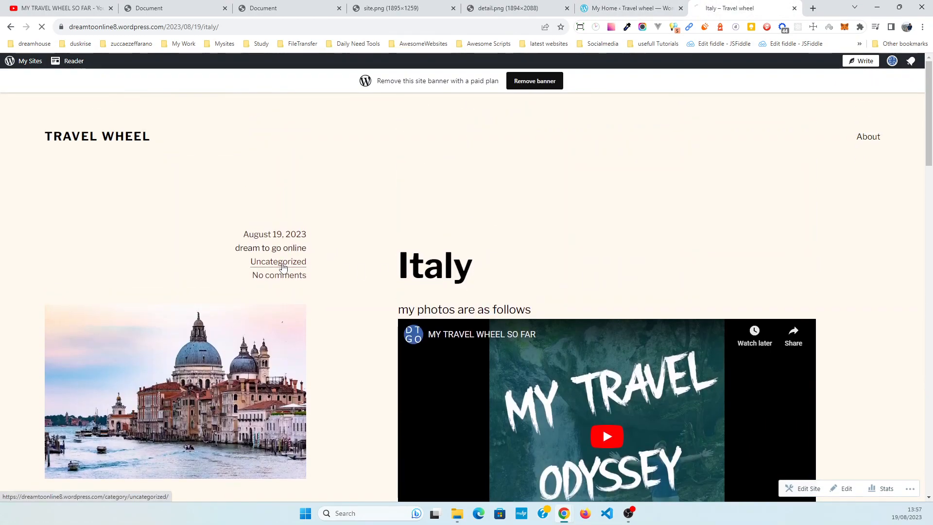
pyautogui.scroll(-5, 477, 324)
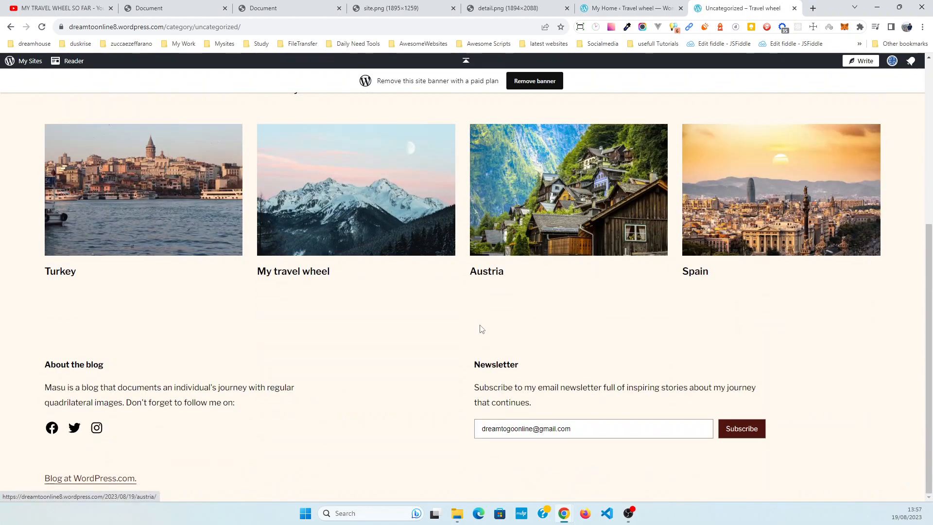
pyautogui.scroll(5, 480, 327)
pyautogui.moveTo(152, 177); pyautogui.dragTo(41, 171)
pyautogui.scroll(-5, 295, 325)
pyautogui.scroll(5, 345, 325)
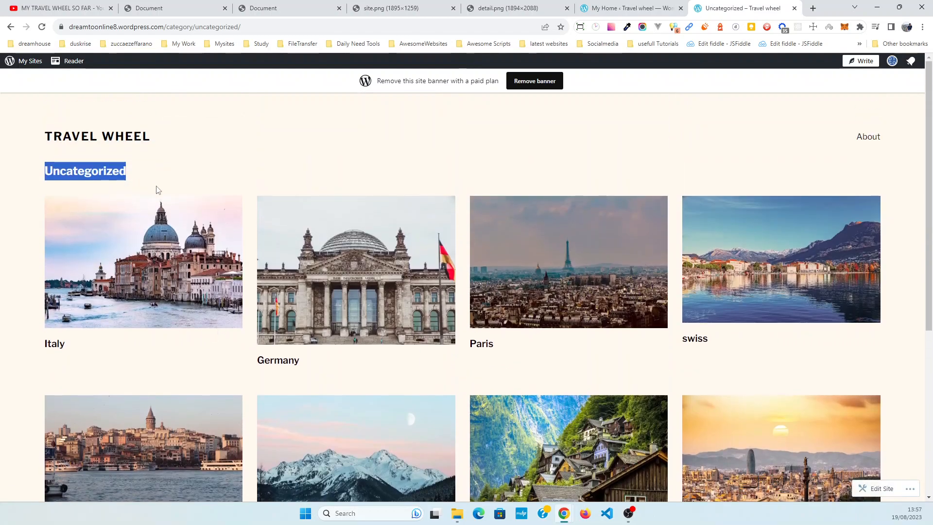
pyautogui.click(234, 160)
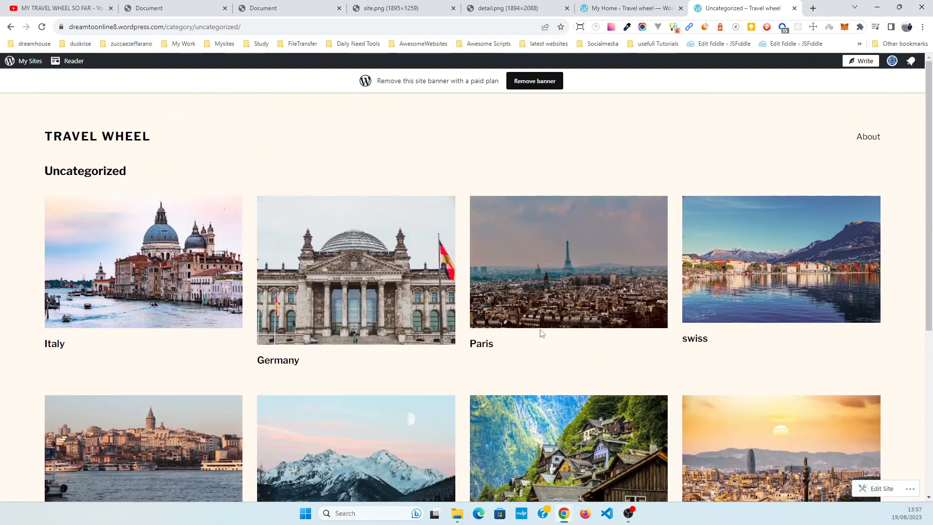
pyautogui.scroll(-4, 284, 234)
pyautogui.scroll(5, 491, 210)
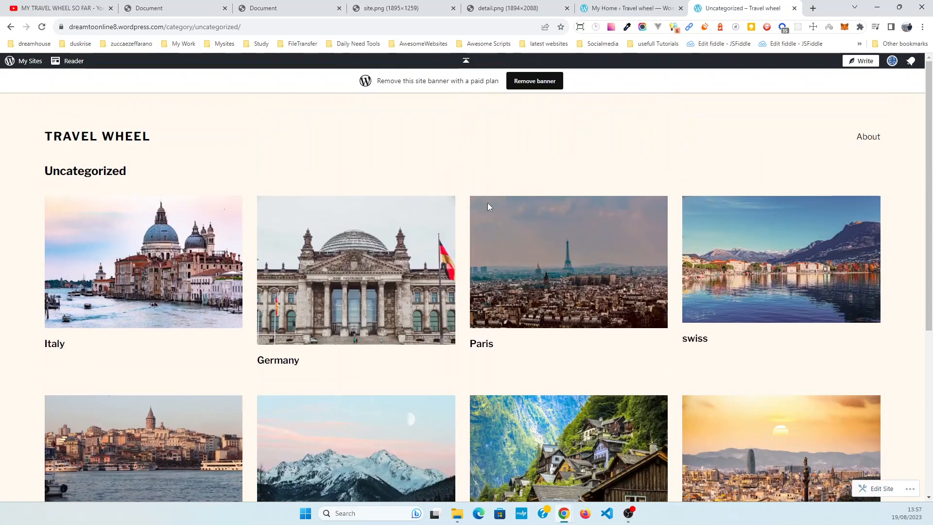
# Open the Italy post for editing from the site's published posts list.
pyautogui.click(622, 7)
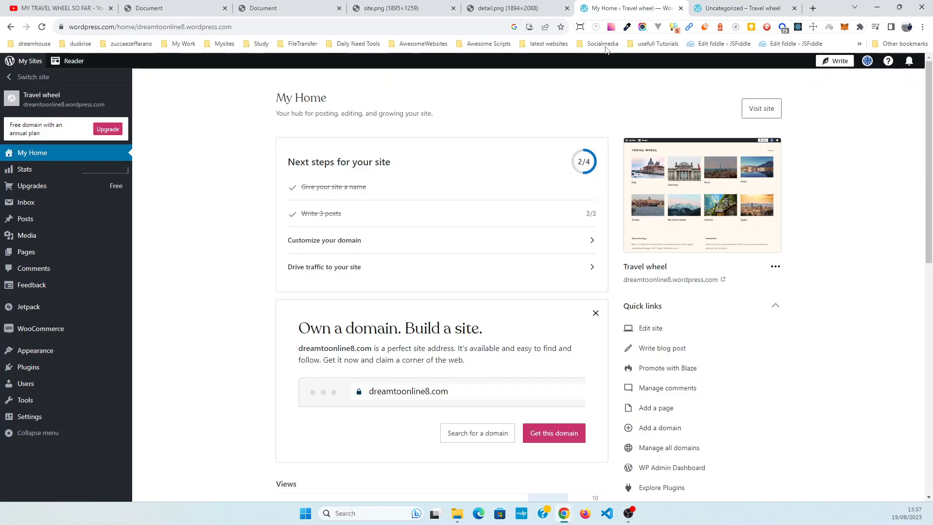
pyautogui.click(31, 221)
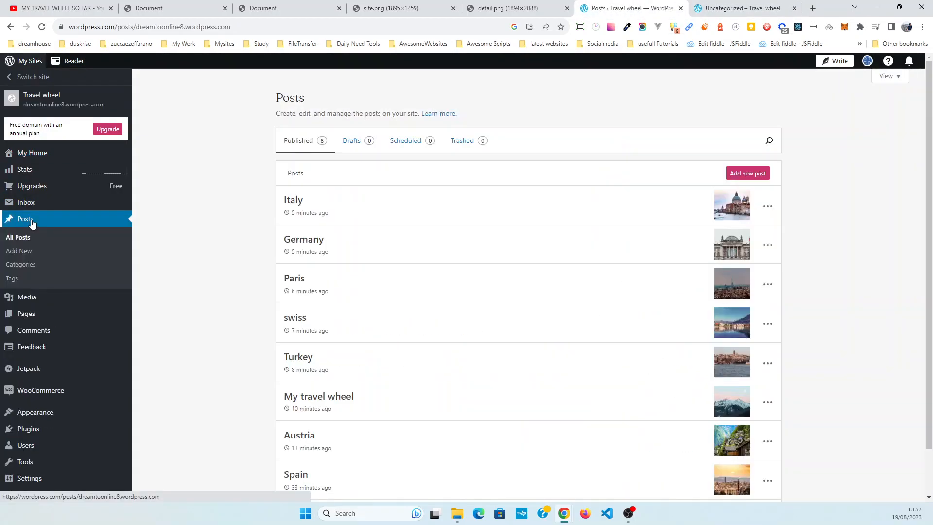
pyautogui.click(294, 201)
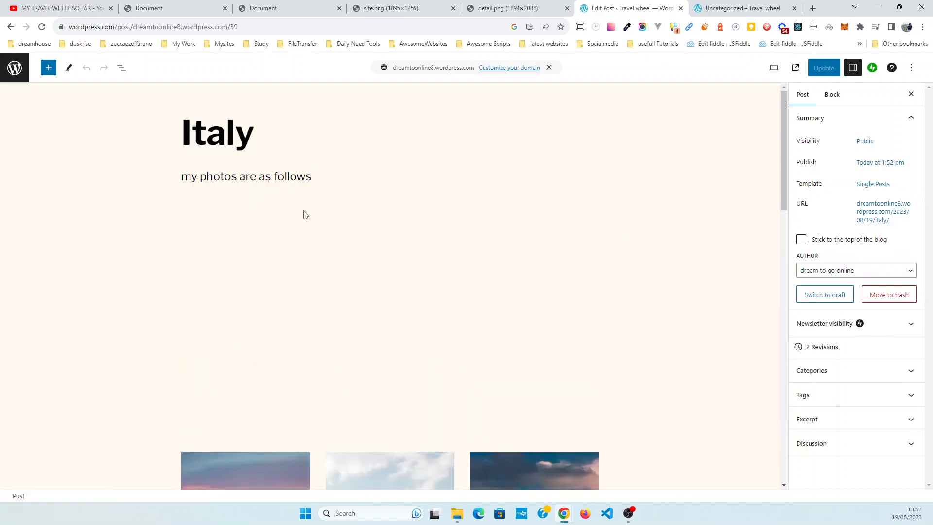
pyautogui.scroll(-1, 321, 211)
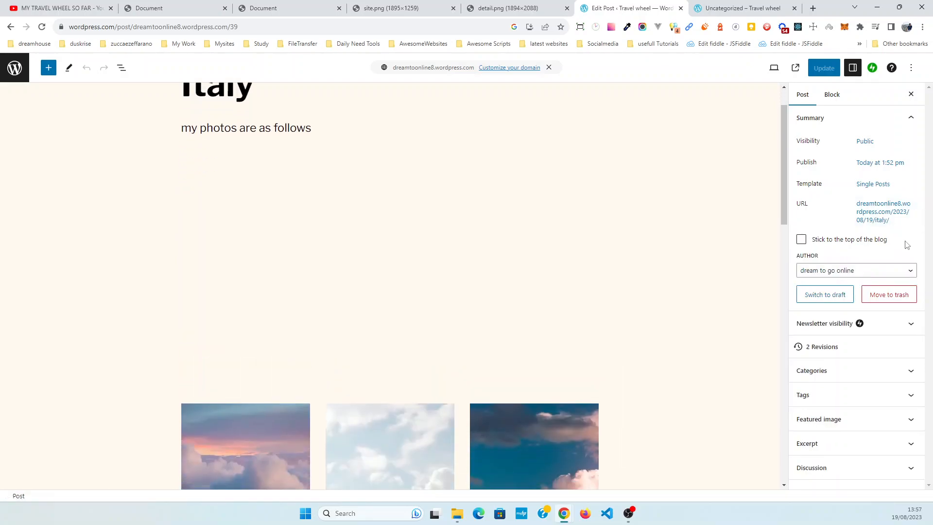
# Add a new category named TRAVEL, without a parent category, to the Italy post.
pyautogui.click(849, 374)
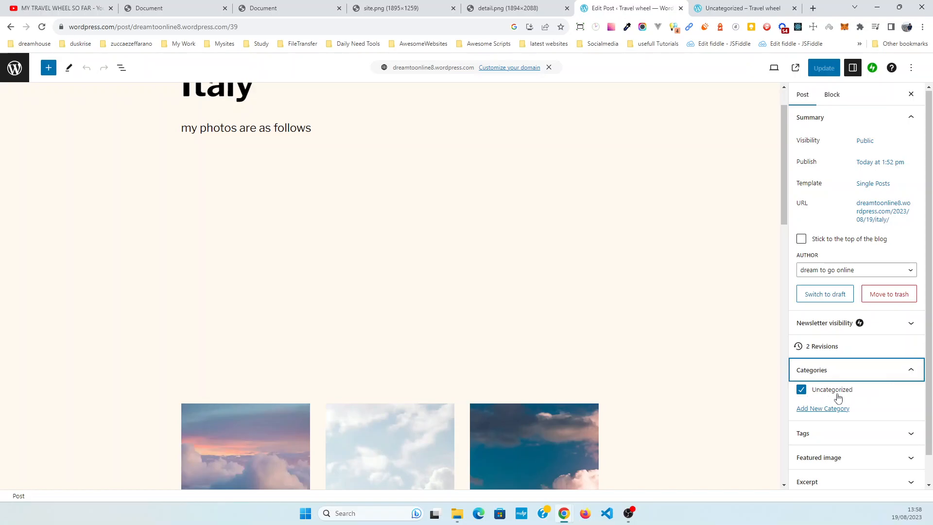
pyautogui.click(817, 409)
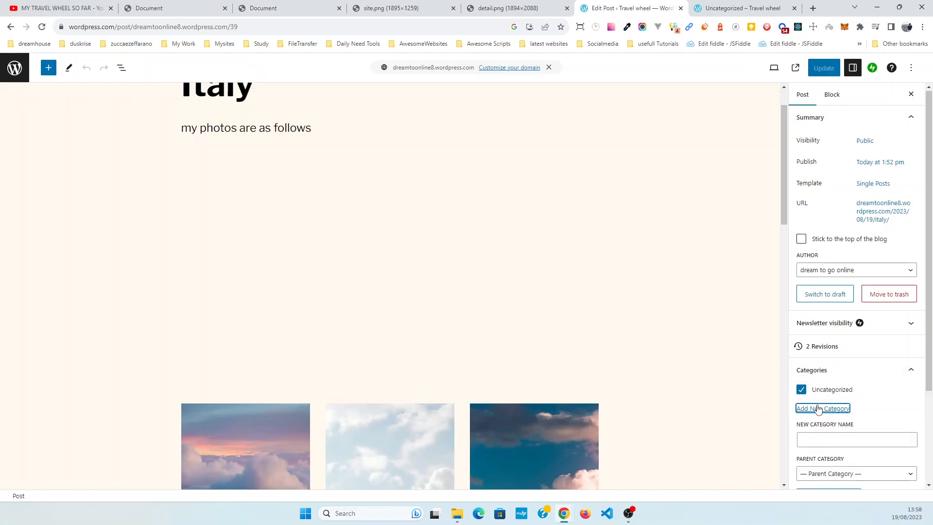
pyautogui.scroll(-2, 822, 379)
pyautogui.click(826, 340)
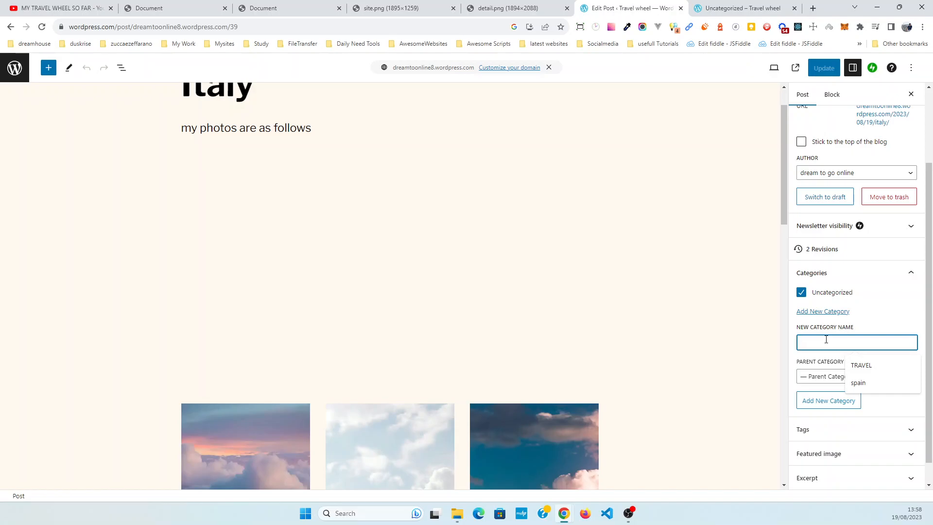
pyautogui.write('RTTRAVEL')
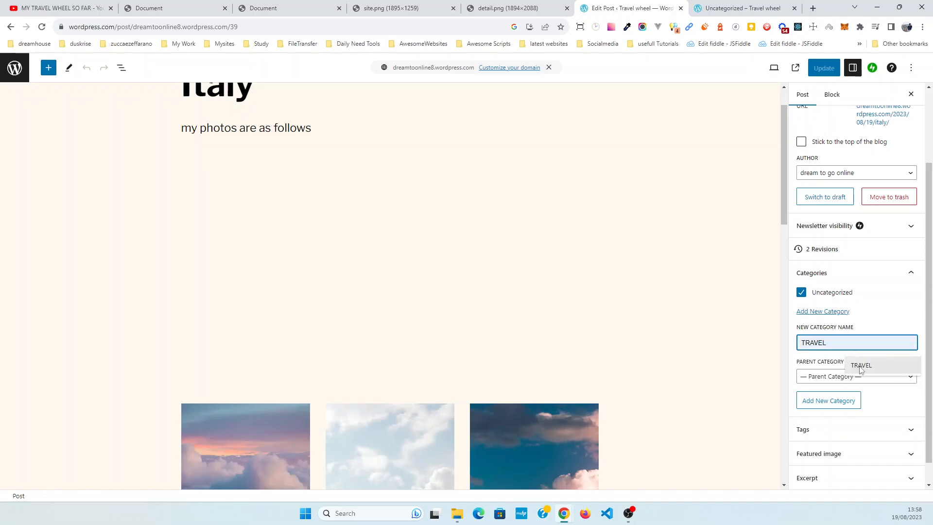
pyautogui.click(861, 365)
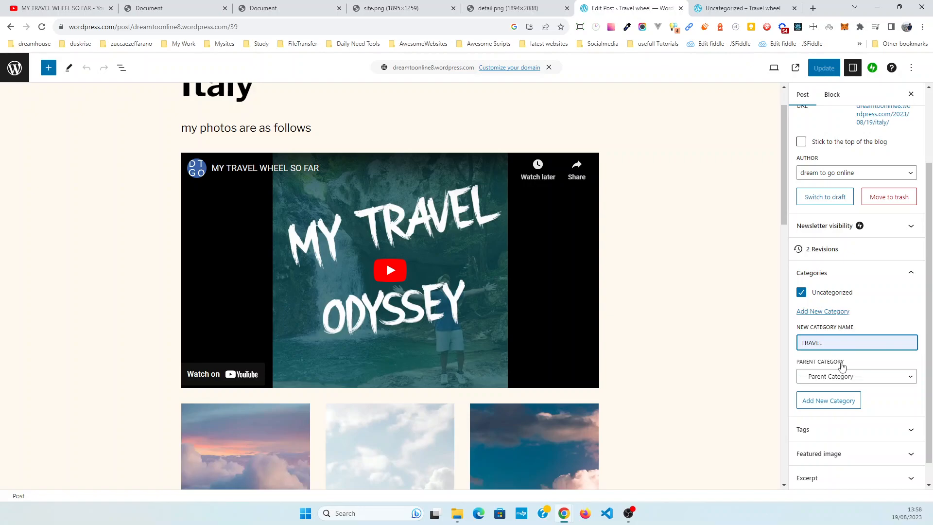
pyautogui.click(827, 382)
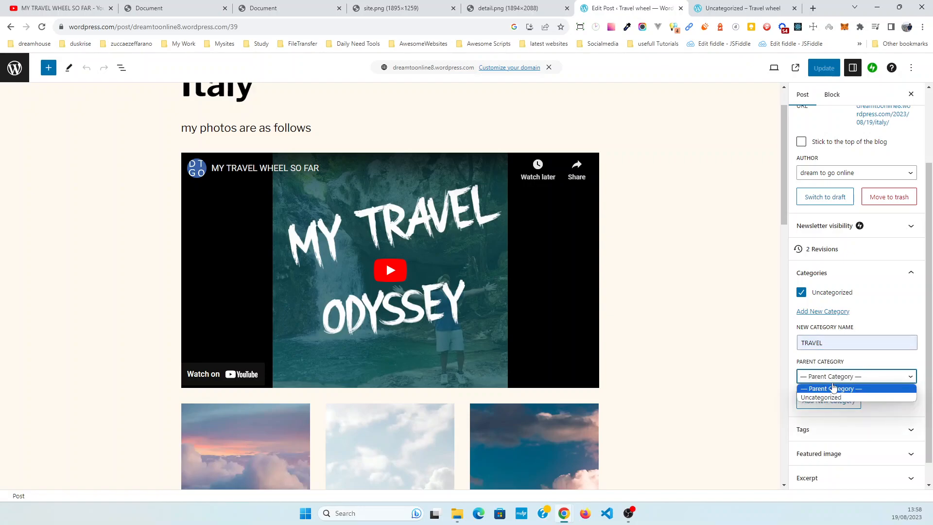
pyautogui.click(846, 387)
pyautogui.click(832, 344)
pyautogui.click(843, 376)
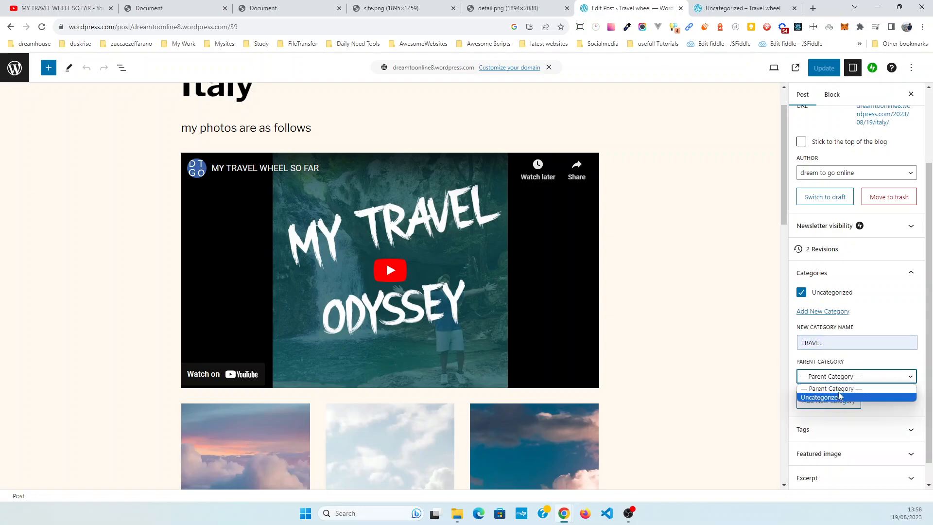
pyautogui.click(849, 380)
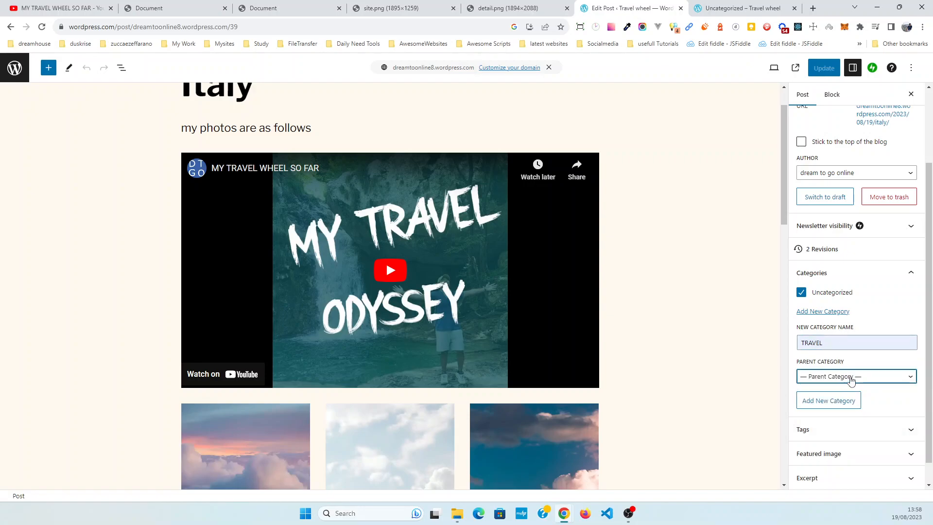
pyautogui.click(820, 340)
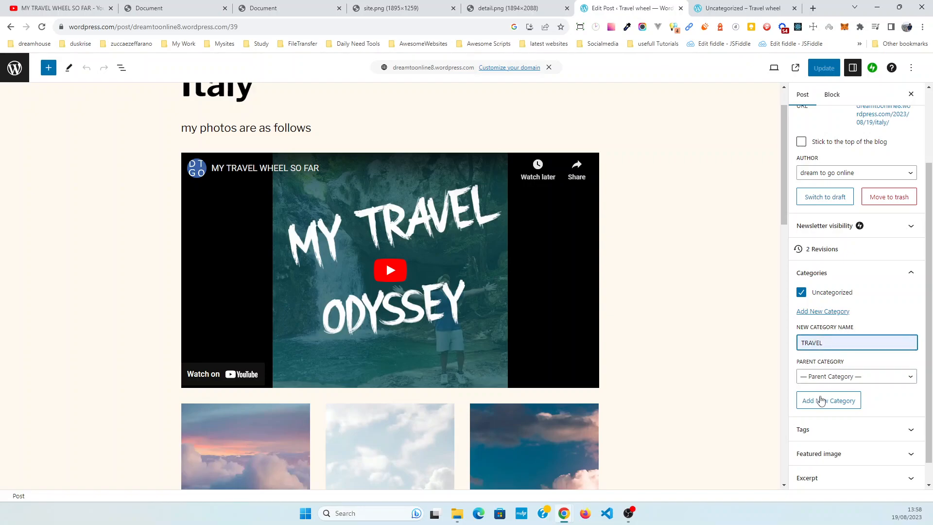
pyautogui.click(825, 399)
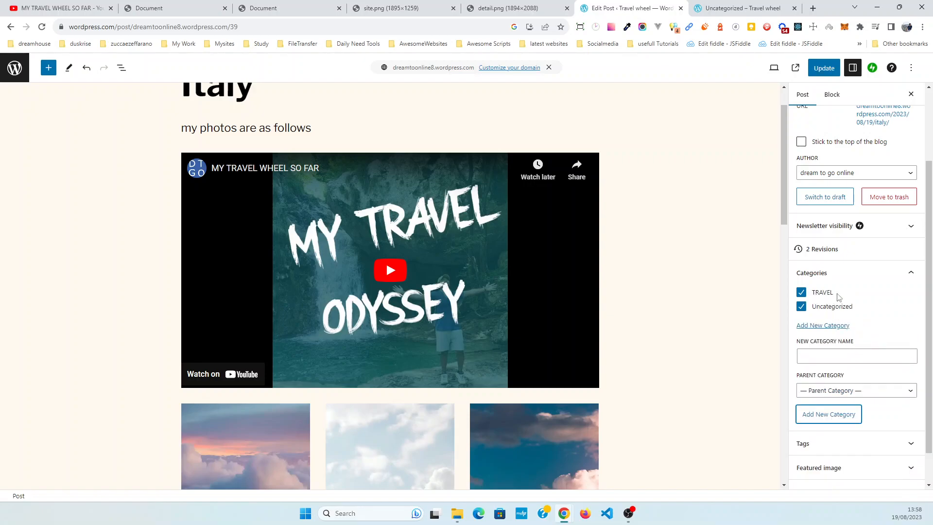
# Remove the Uncategorized category from the Italy post and update the post.
pyautogui.click(831, 308)
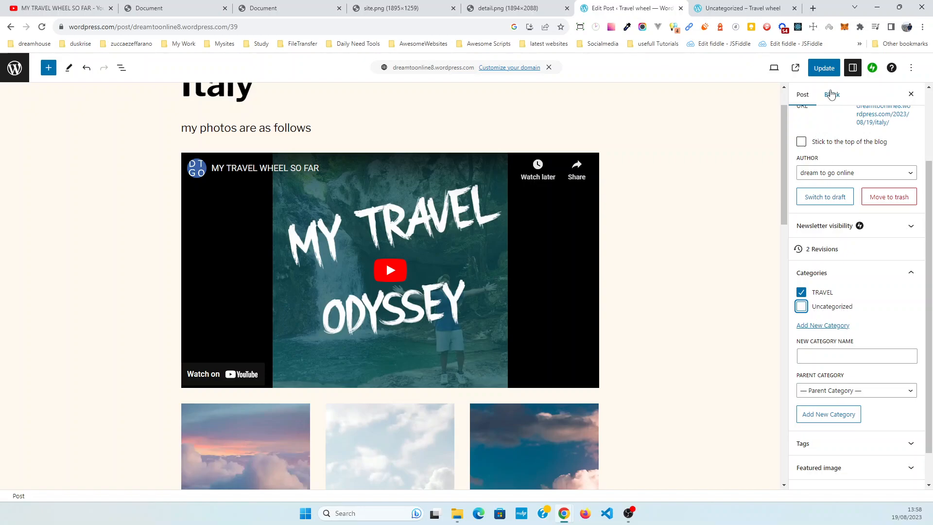
pyautogui.click(825, 68)
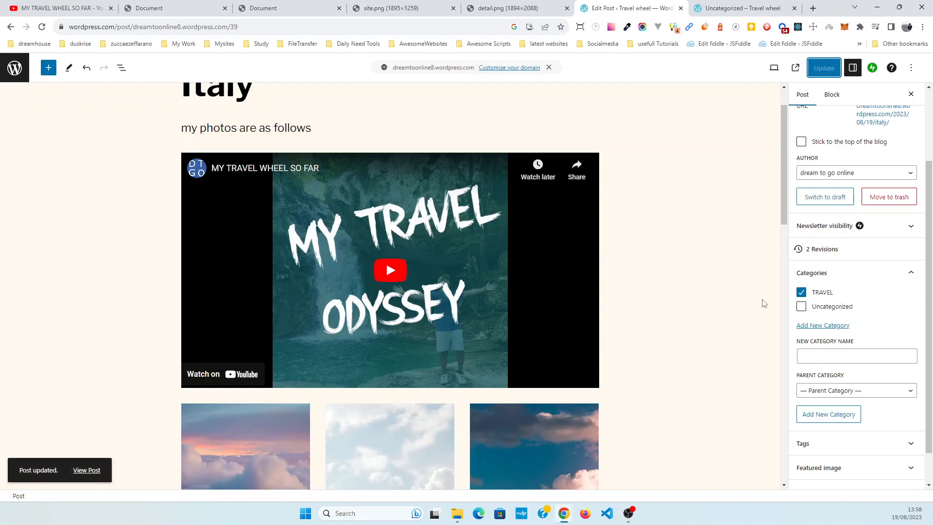
# Reload the live Uncategorized archive to check its posts, and open the TRAVEL archive through the live Italy post.
pyautogui.click(744, 8)
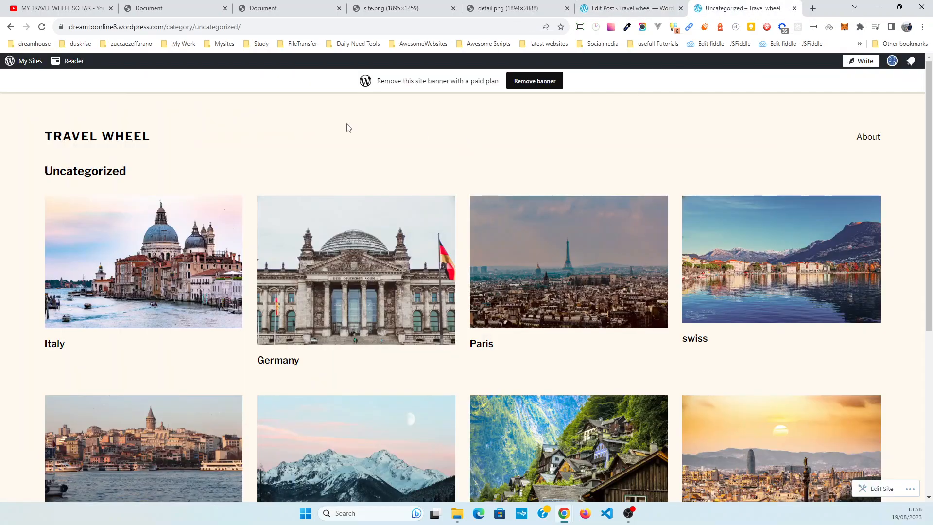
pyautogui.click(42, 27)
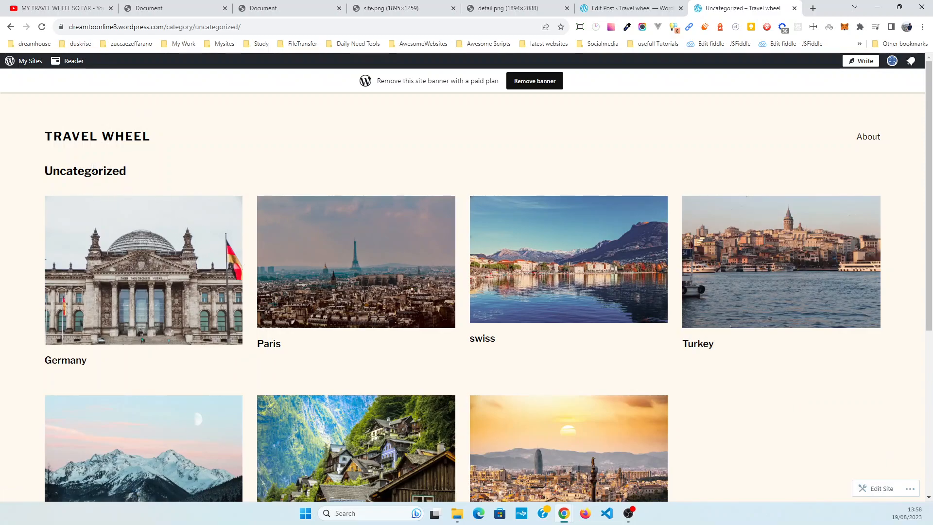
pyautogui.click(143, 141)
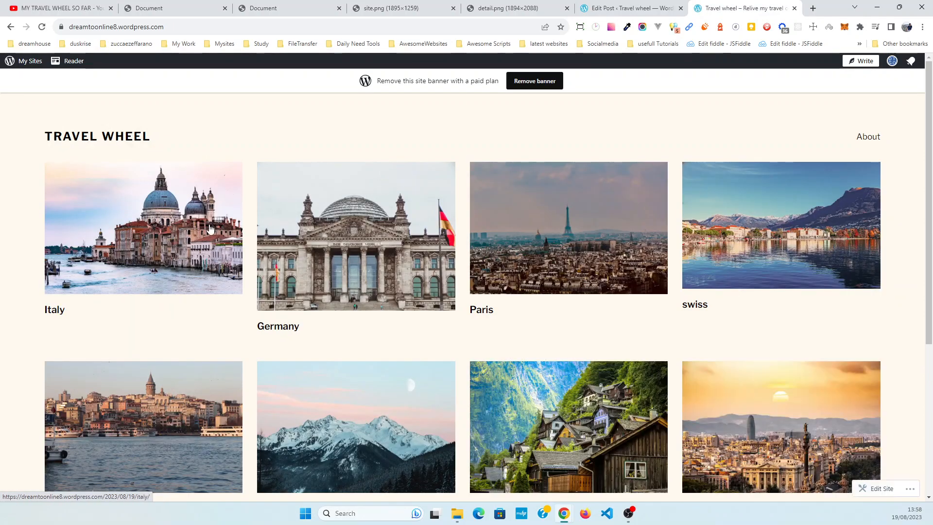
pyautogui.click(185, 223)
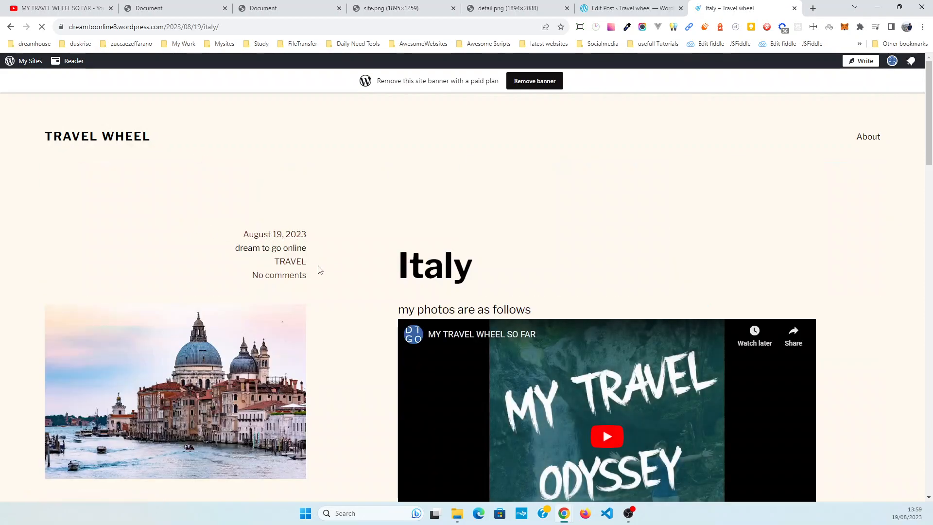
pyautogui.click(293, 263)
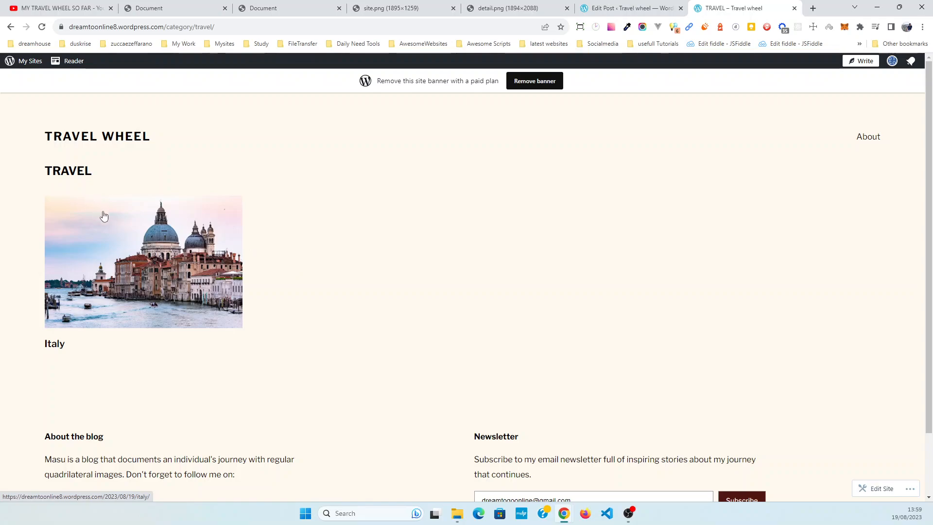
# Return to the live homepage from the TRAVEL archive and look over its trip posts grid.
pyautogui.click(133, 139)
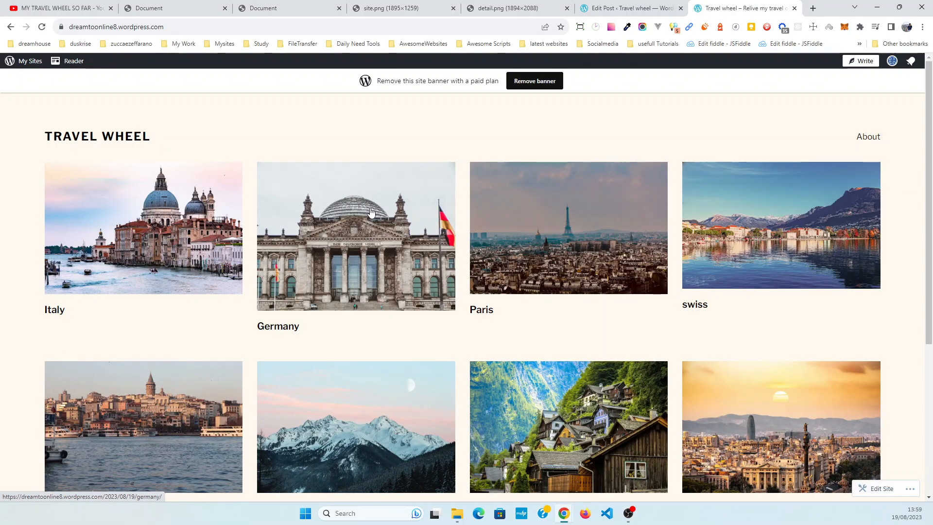
pyautogui.scroll(-4, 372, 194)
pyautogui.scroll(4, 371, 213)
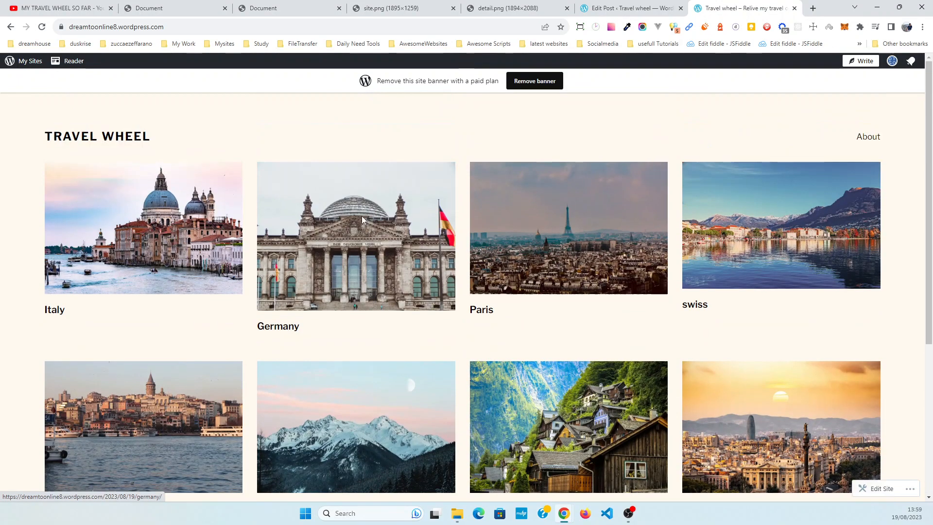
pyautogui.scroll(-2, 379, 230)
pyautogui.scroll(2, 379, 230)
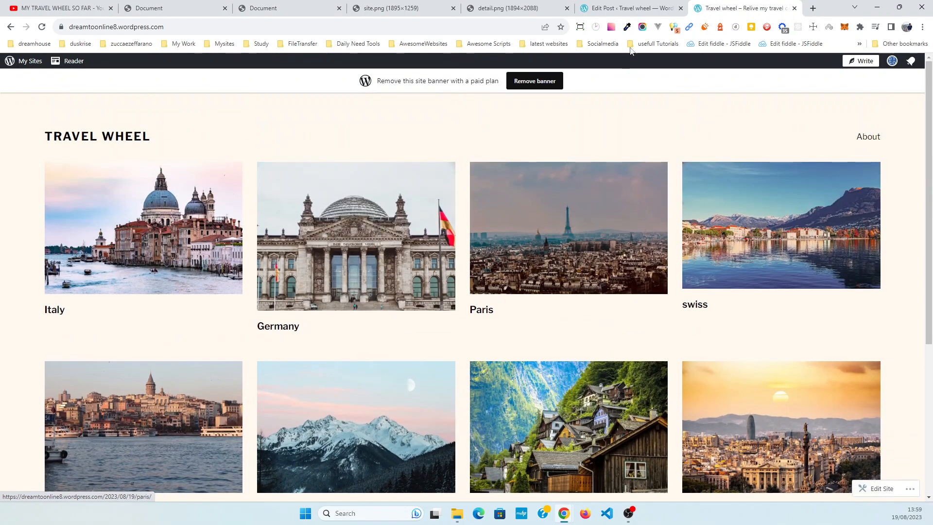
# Return to the Italy post editor, close its settings sidebar, and go back to the published posts list.
pyautogui.click(538, 6)
pyautogui.click(610, 6)
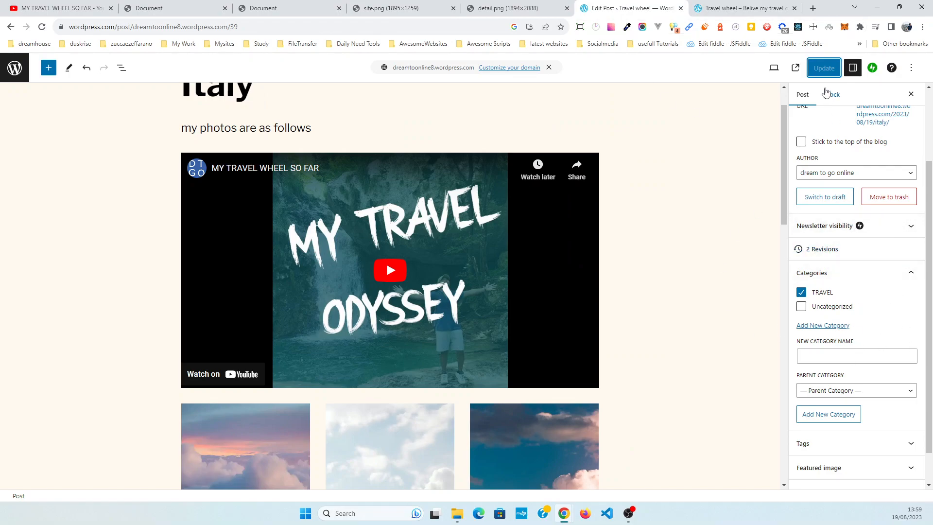
pyautogui.click(912, 95)
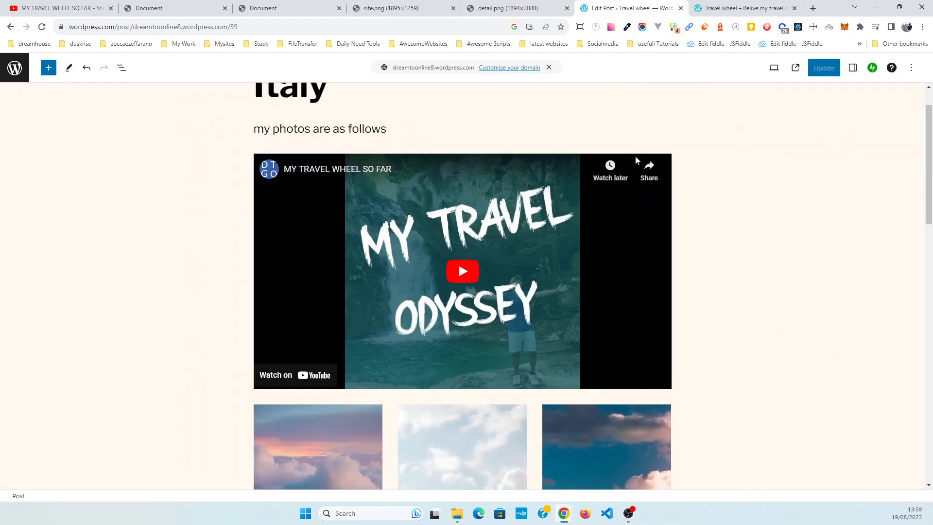
pyautogui.scroll(1, 587, 199)
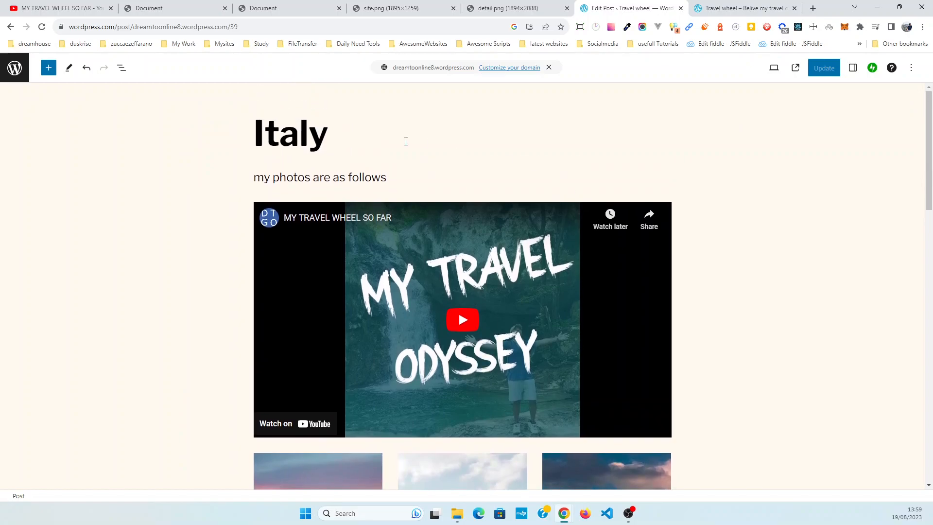
pyautogui.click(13, 68)
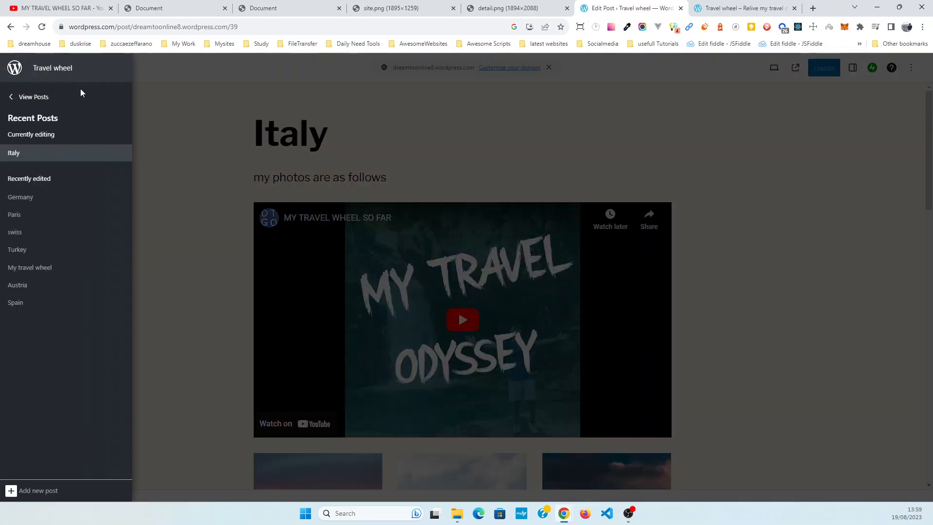
pyautogui.click(47, 98)
pyautogui.scroll(-1, 487, 321)
pyautogui.scroll(1, 487, 322)
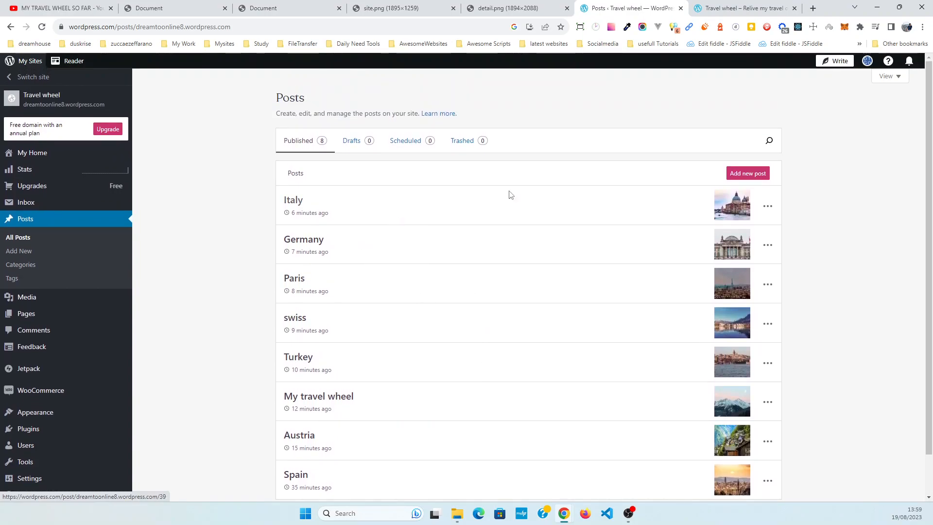
# Review the live homepage from the post grid down to the footer alongside the published posts list.
pyautogui.click(743, 8)
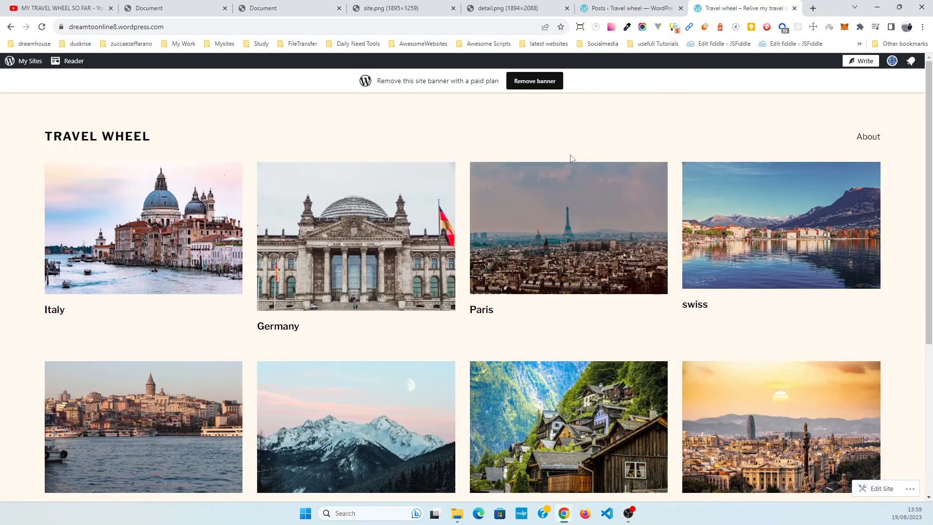
pyautogui.scroll(-1, 576, 173)
pyautogui.scroll(1, 579, 194)
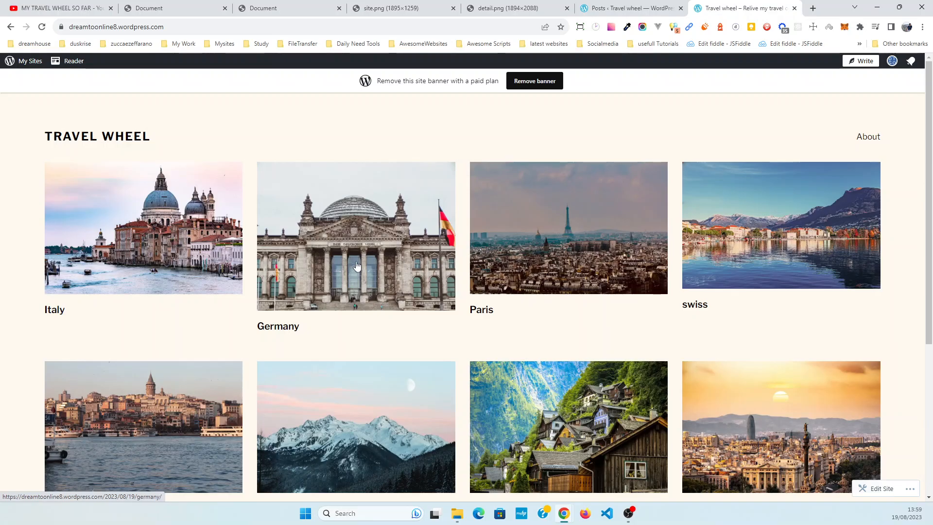
pyautogui.scroll(-5, 484, 301)
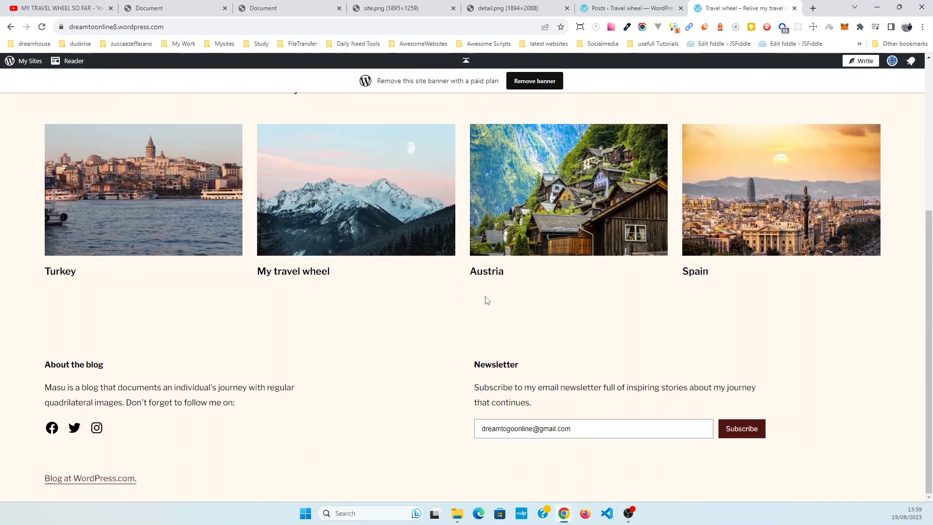
pyautogui.scroll(4, 486, 300)
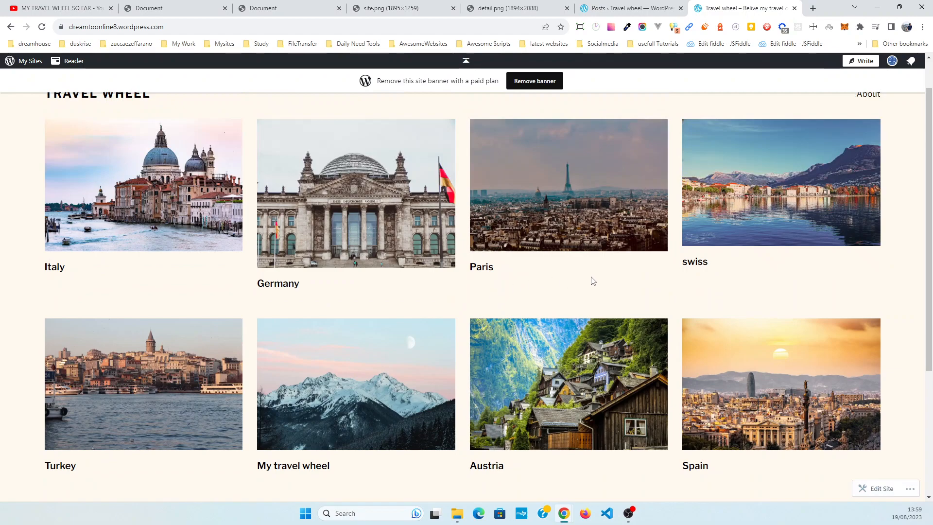
pyautogui.scroll(1, 593, 281)
pyautogui.click(648, 8)
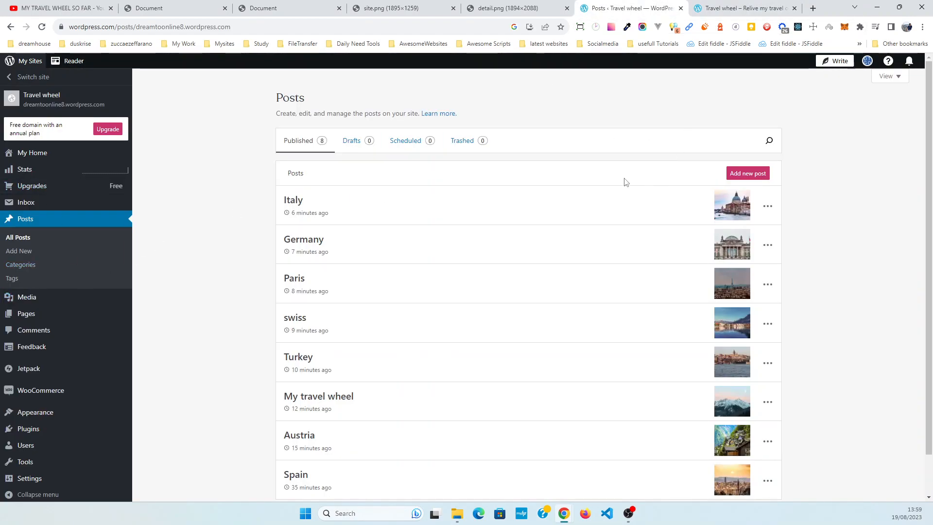
pyautogui.click(728, 6)
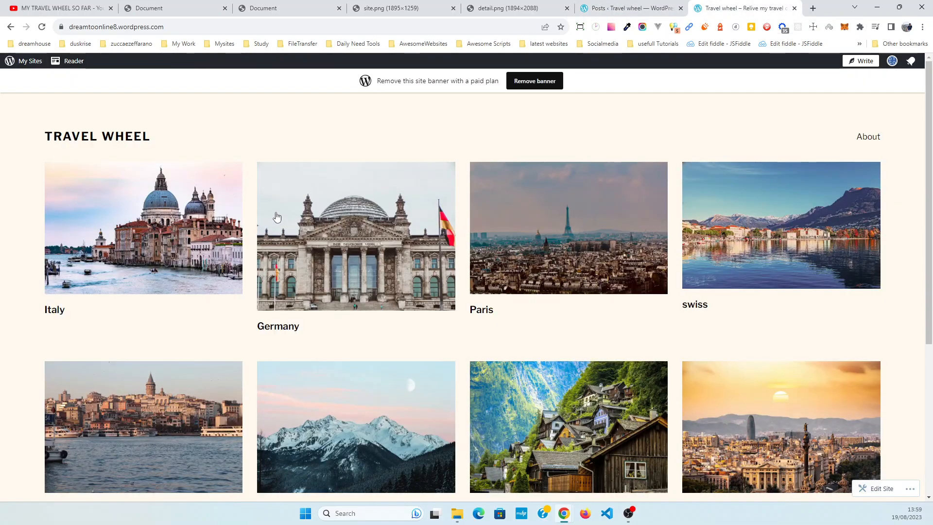
# Revisit the published posts list and live homepage, and examine the detail.png and site.png reference designs down to the footer.
pyautogui.click(627, 8)
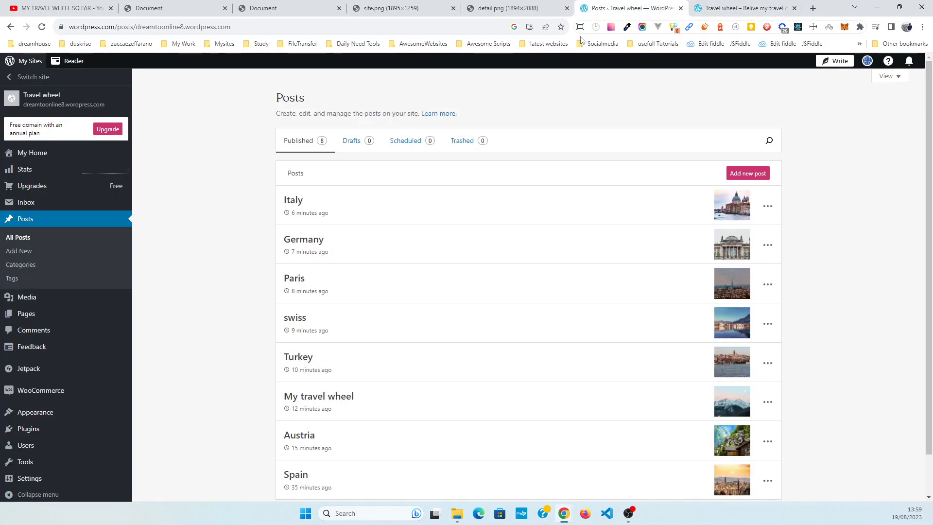
pyautogui.click(743, 7)
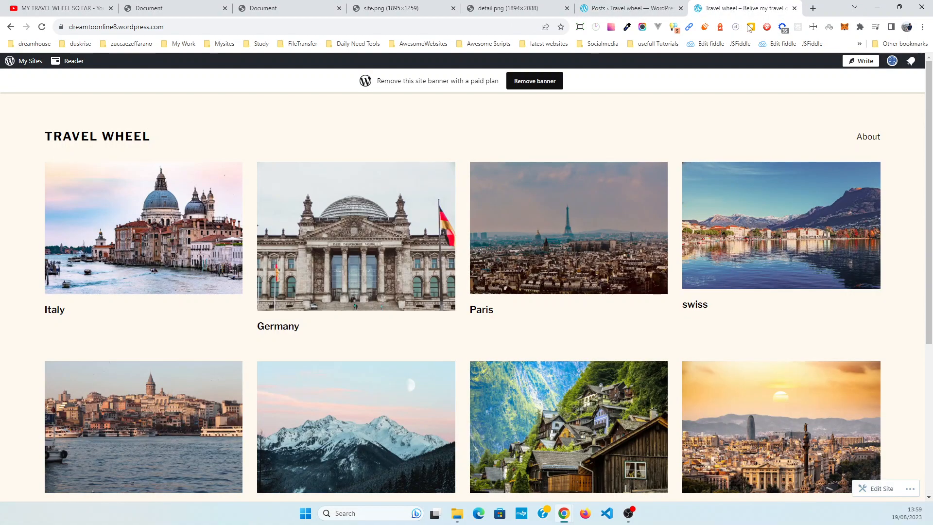
pyautogui.click(525, 12)
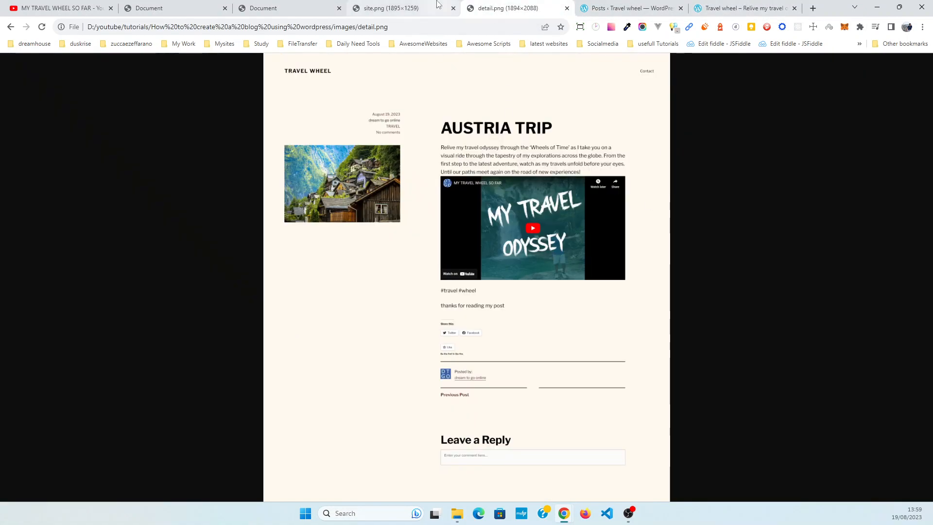
pyautogui.click(392, 7)
pyautogui.scroll(-3, 543, 191)
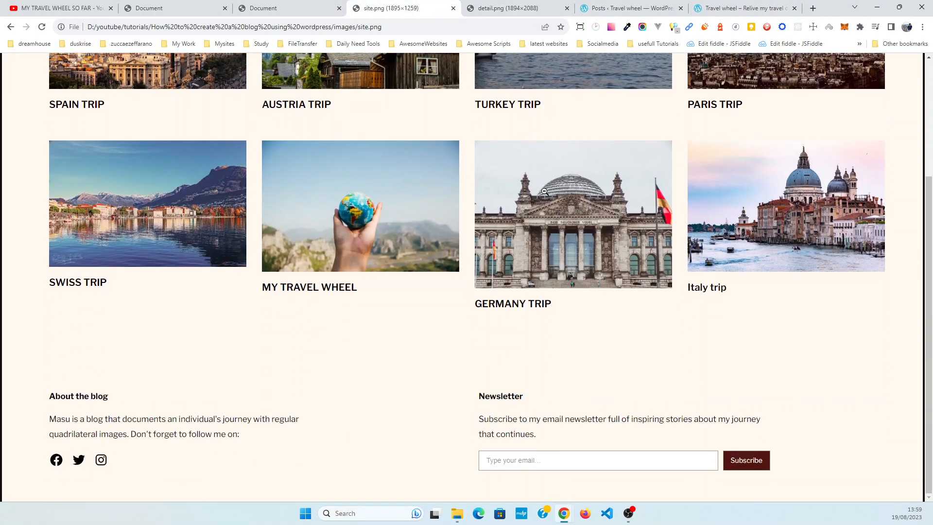
pyautogui.scroll(3, 545, 192)
pyautogui.scroll(-3, 381, 214)
pyautogui.scroll(3, 462, 219)
# Compare the live homepage's full layout, from the trip posts grid to the footer, with the site.png reference design.
pyautogui.click(743, 8)
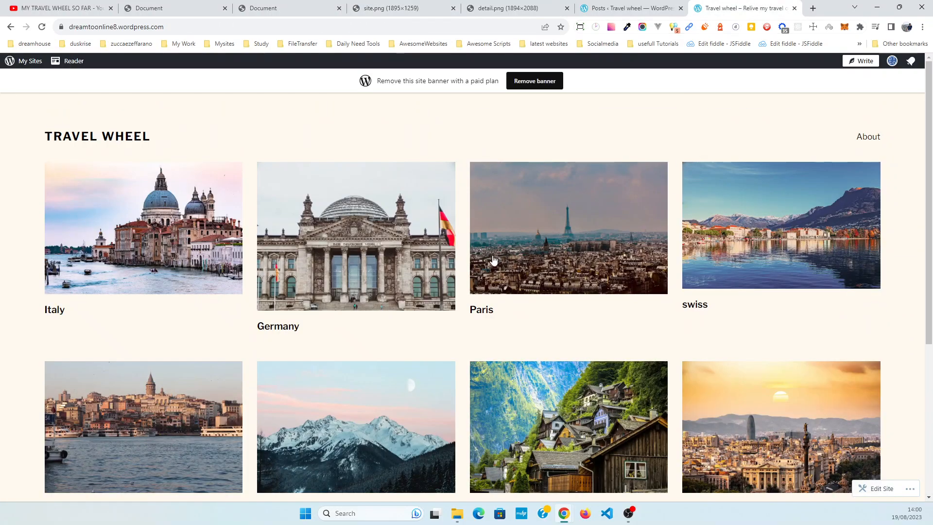
pyautogui.scroll(-5, 477, 254)
pyautogui.scroll(5, 364, 270)
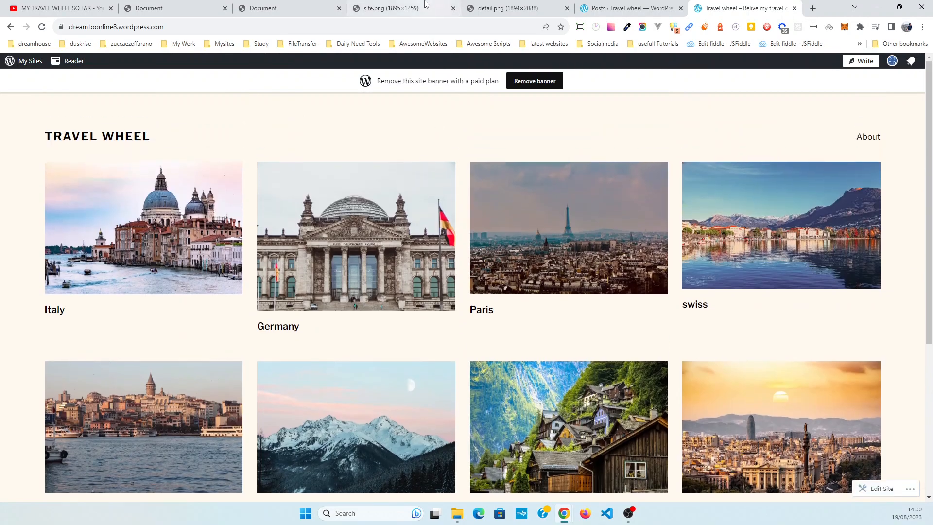
pyautogui.click(428, 6)
pyautogui.scroll(-3, 427, 261)
pyautogui.scroll(3, 338, 298)
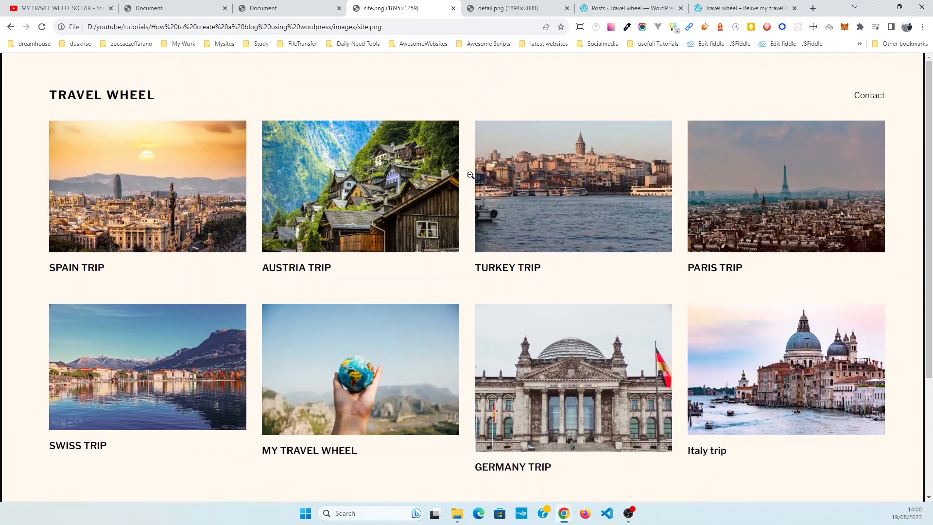
# View the detail-page mockup, and look through the published Italy post down to its comment section.
pyautogui.click(490, 4)
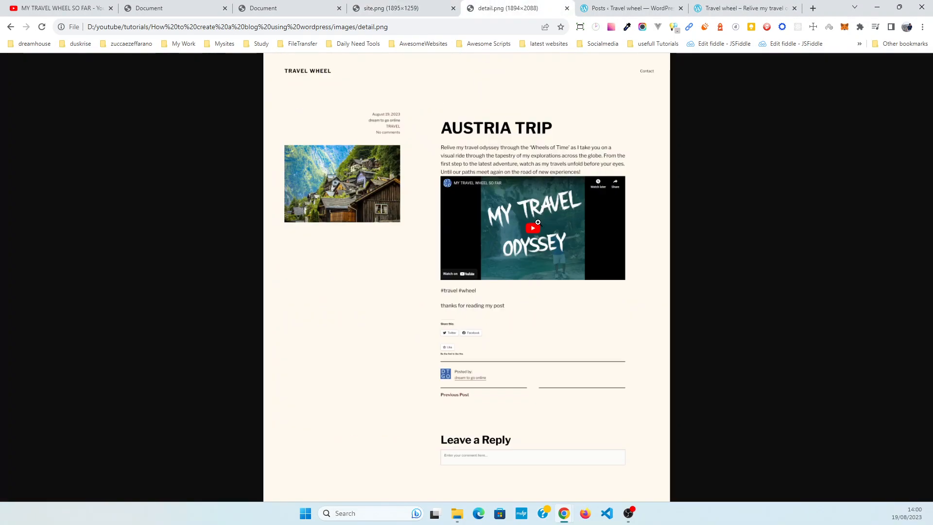
pyautogui.click(744, 7)
pyautogui.click(150, 228)
pyautogui.scroll(-5, 485, 248)
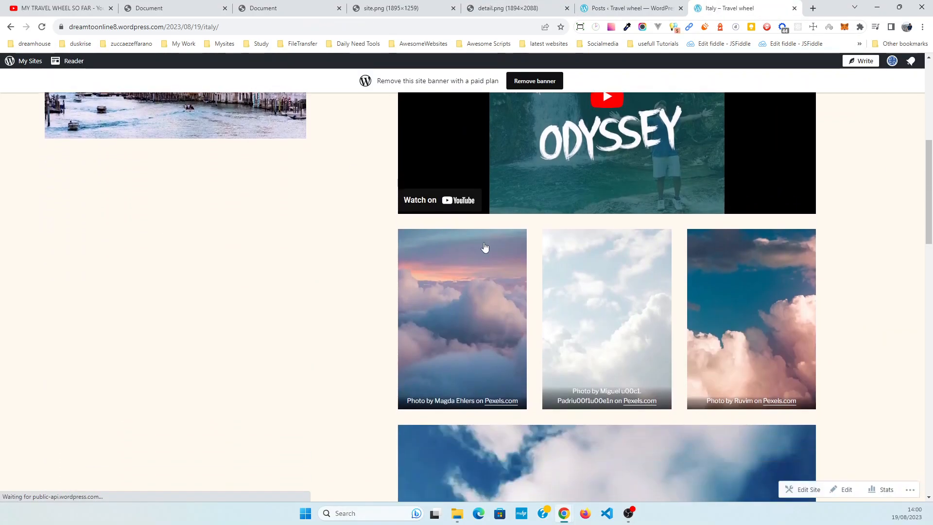
pyautogui.scroll(5, 485, 248)
pyautogui.scroll(-12, 467, 230)
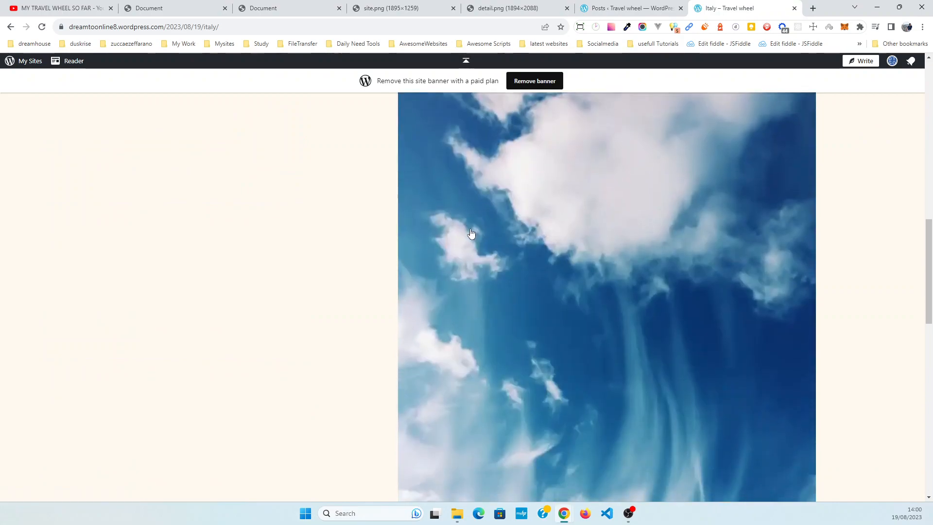
pyautogui.scroll(-10, 471, 233)
pyautogui.scroll(6, 470, 231)
pyautogui.scroll(-6, 471, 232)
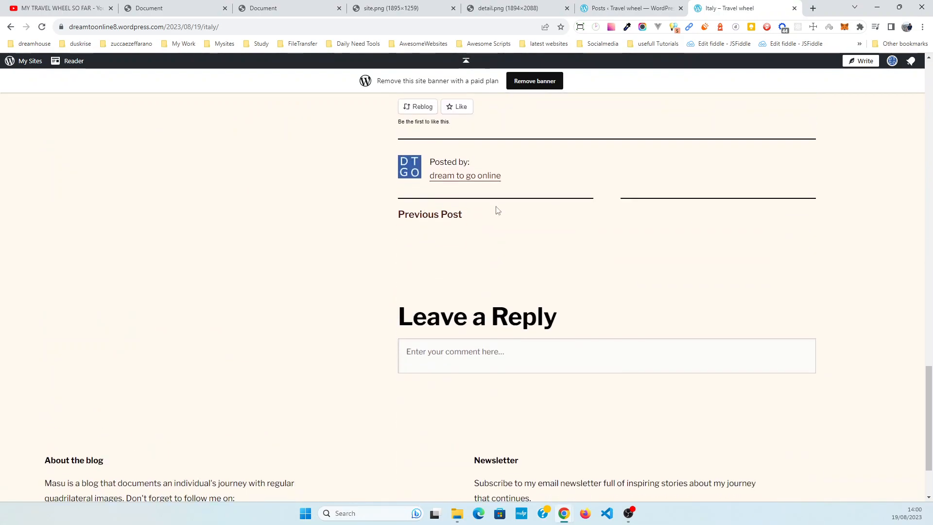
# Post "TEST COMMENT" as a reply to the Italy post and review the published comment.
pyautogui.click(499, 350)
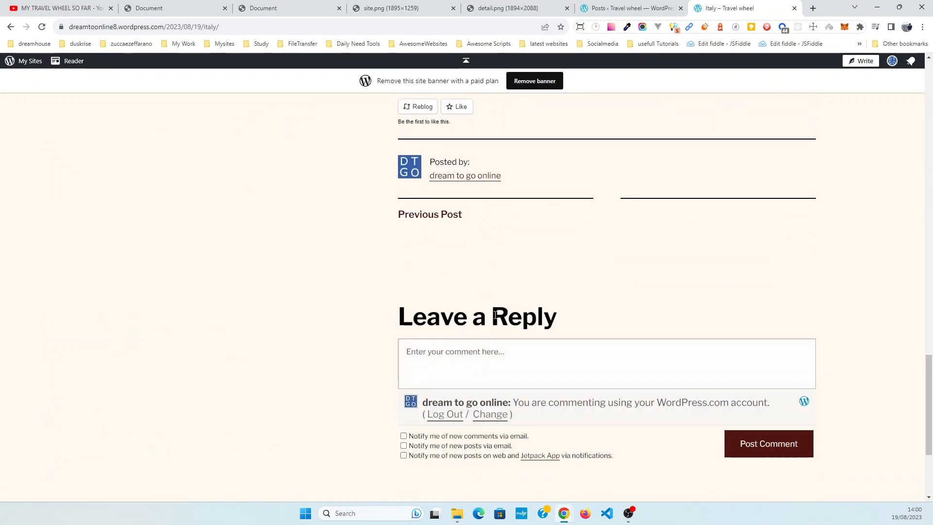
pyautogui.write('TEST')
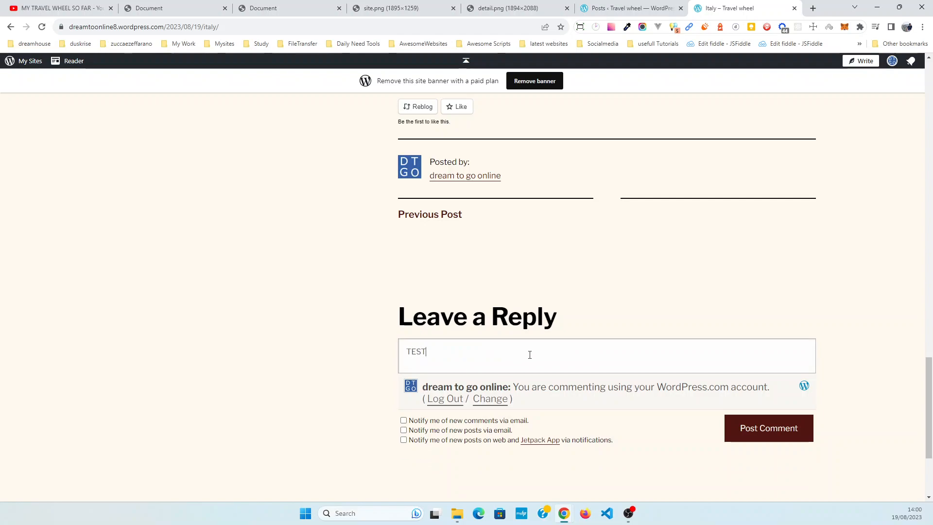
pyautogui.moveTo(530, 355); pyautogui.dragTo(393, 351)
pyautogui.write('TE')
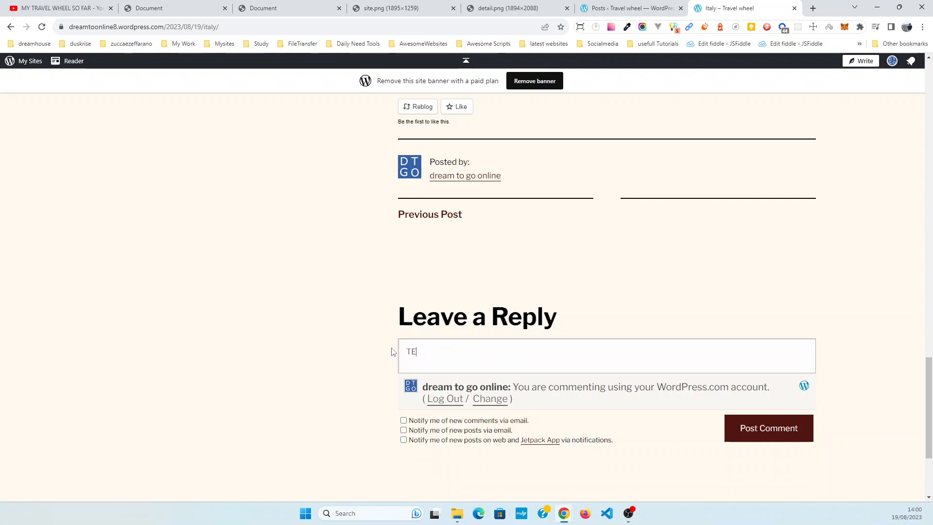
pyautogui.write('ST COMMETNS')
pyautogui.click(751, 427)
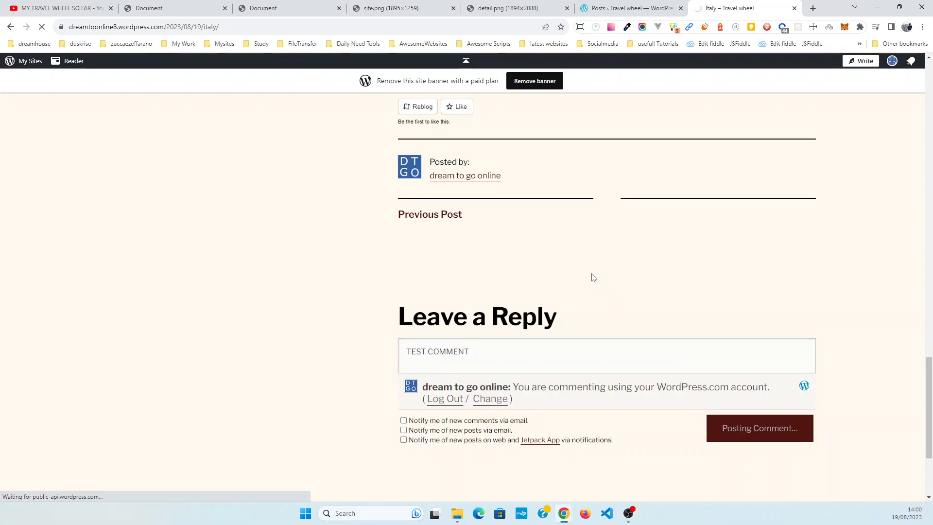
pyautogui.scroll(3, 535, 279)
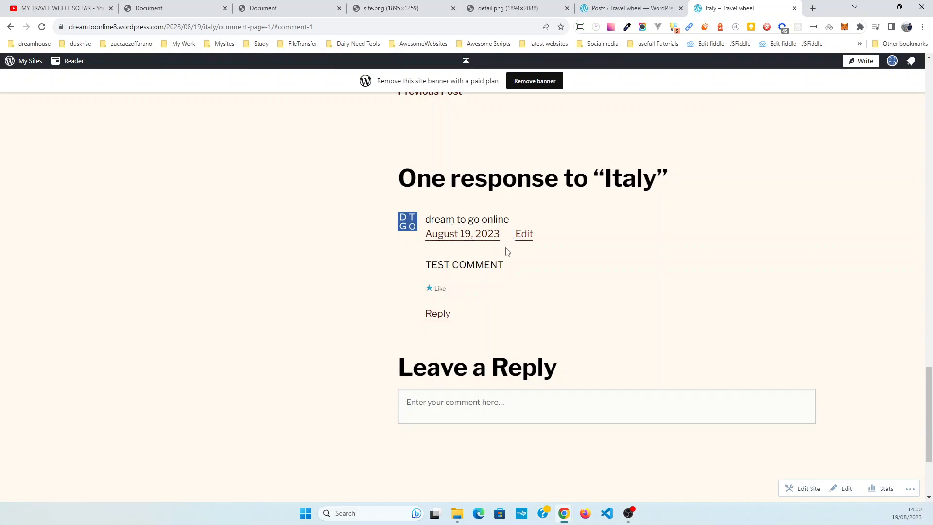
pyautogui.scroll(3, 521, 266)
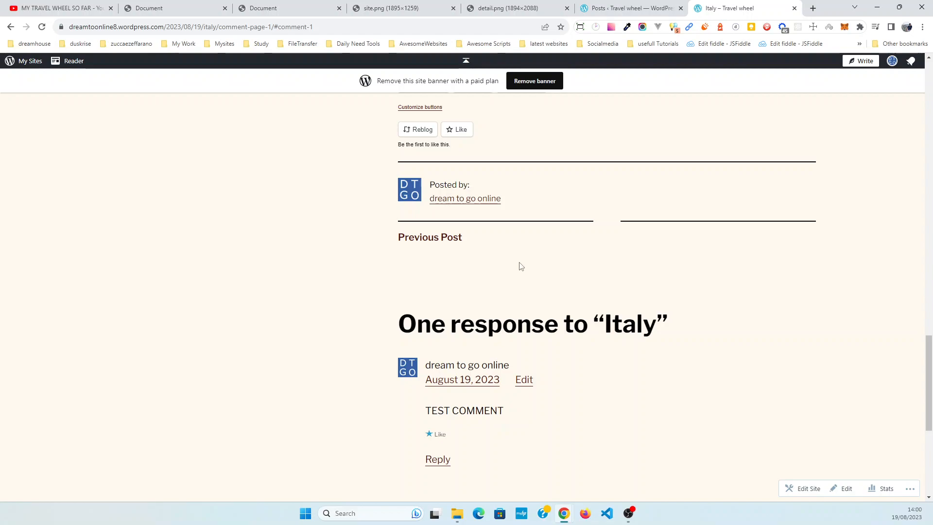
pyautogui.scroll(1, 521, 266)
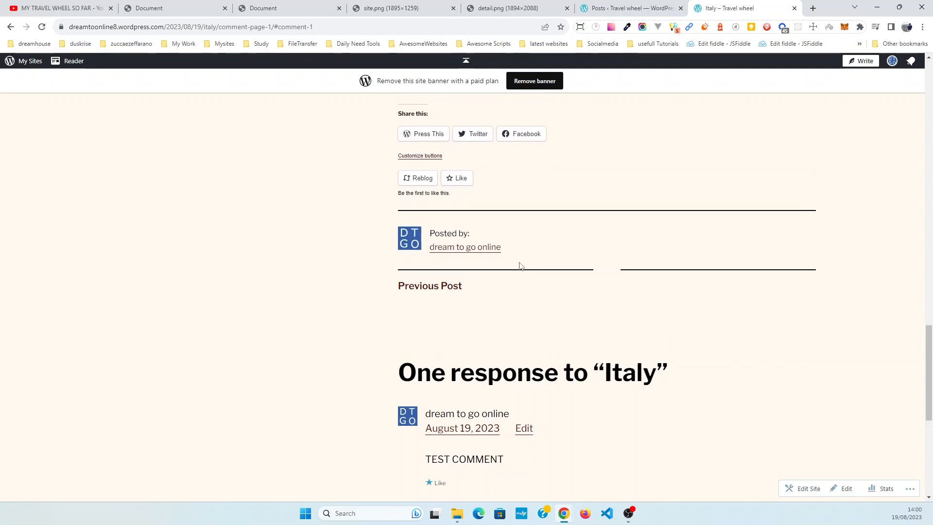
pyautogui.scroll(-3, 508, 290)
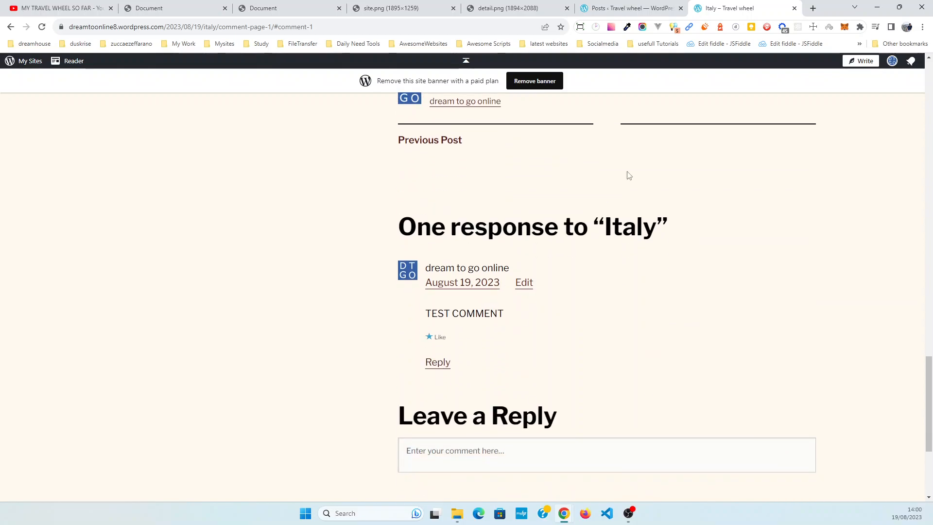
# Move the "TEST COMMENT" entry to the trash in the site's comment management.
pyautogui.click(627, 8)
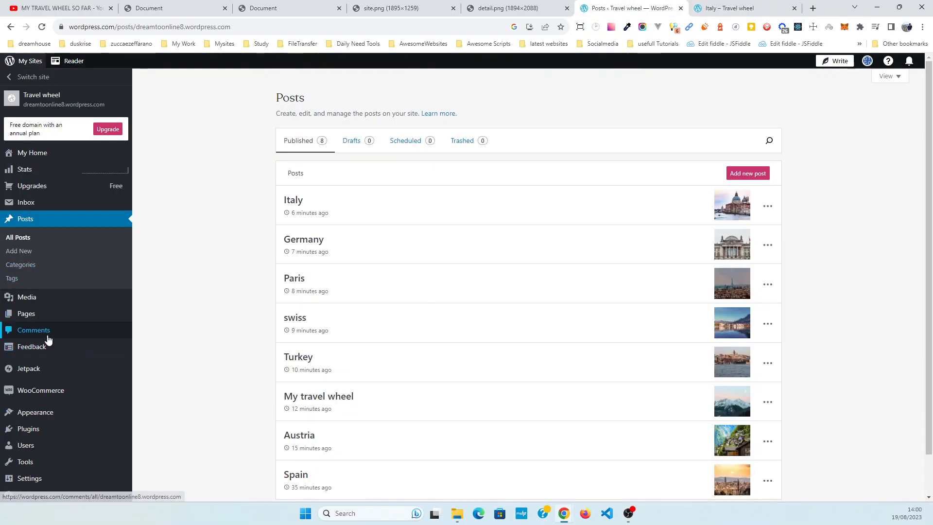
pyautogui.click(48, 340)
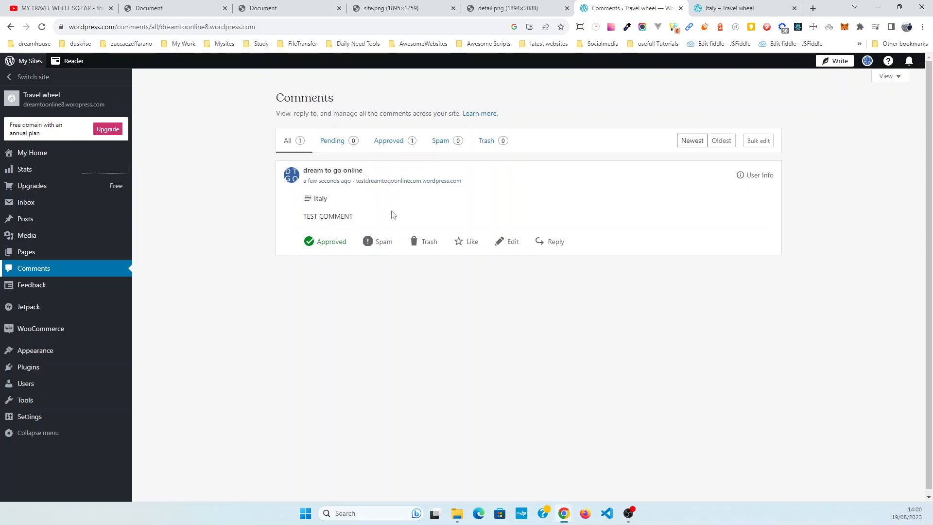
pyautogui.click(423, 243)
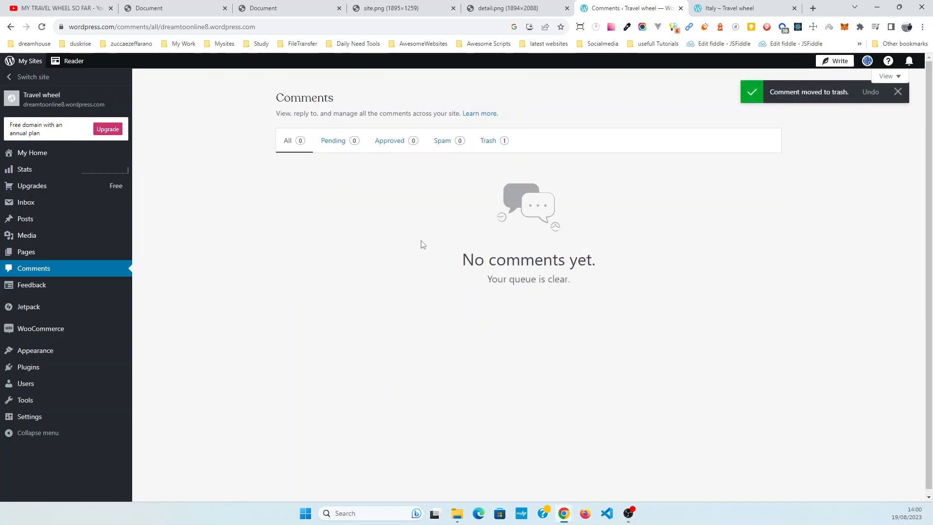
# Reload the published Italy post to check its comment section, and dismiss the trash notice in comment management.
pyautogui.click(731, 7)
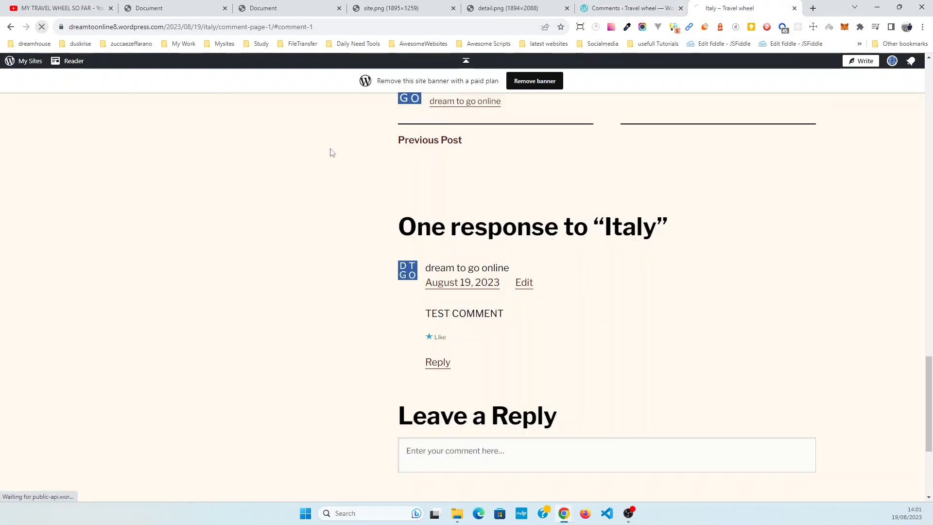
pyautogui.scroll(7, 513, 264)
pyautogui.scroll(-4, 513, 264)
pyautogui.scroll(20, 518, 266)
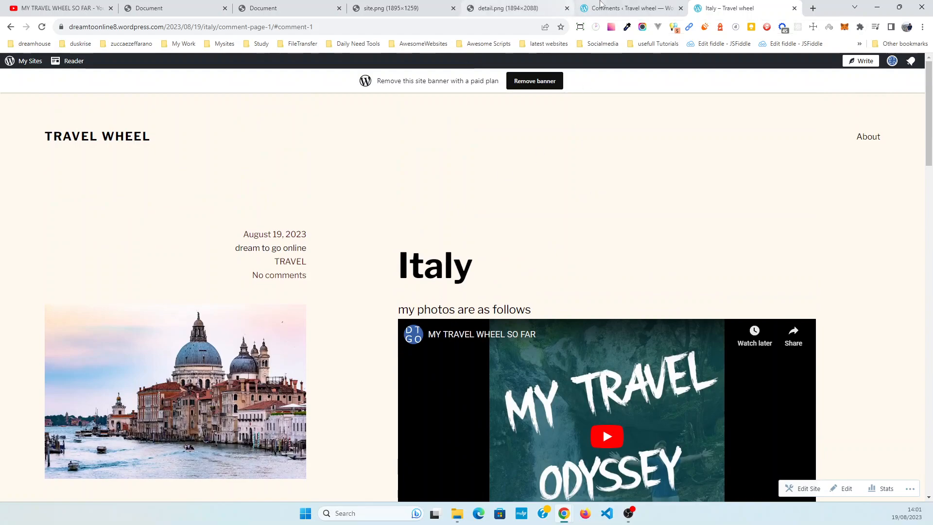
pyautogui.click(616, 4)
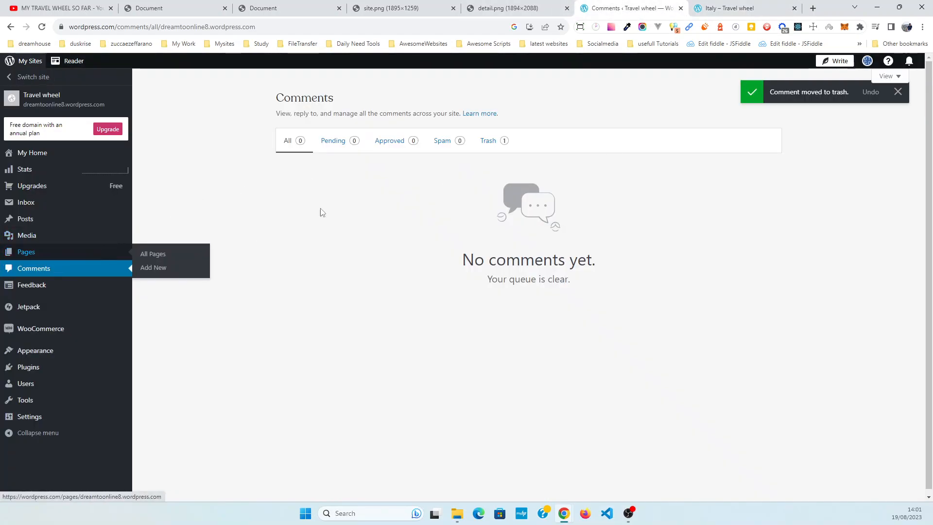
pyautogui.click(732, 8)
pyautogui.scroll(-20, 595, 270)
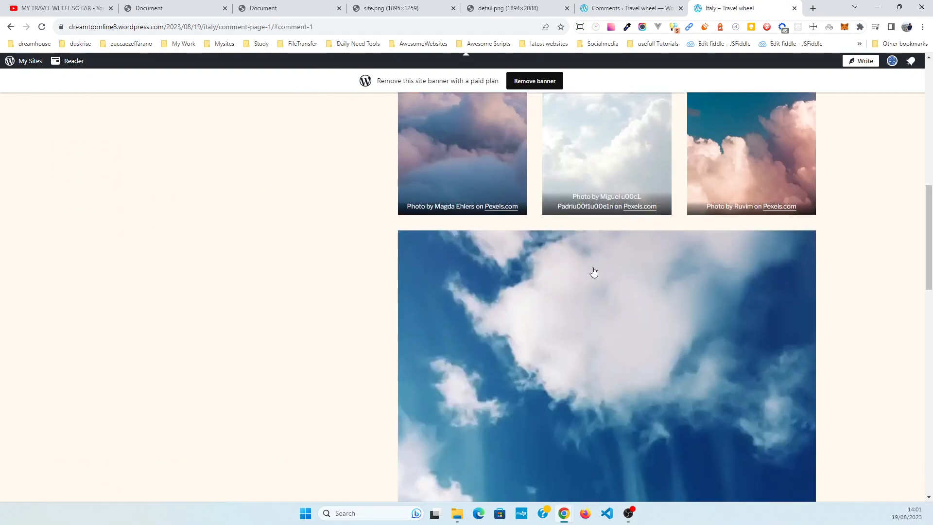
pyautogui.scroll(4, 595, 271)
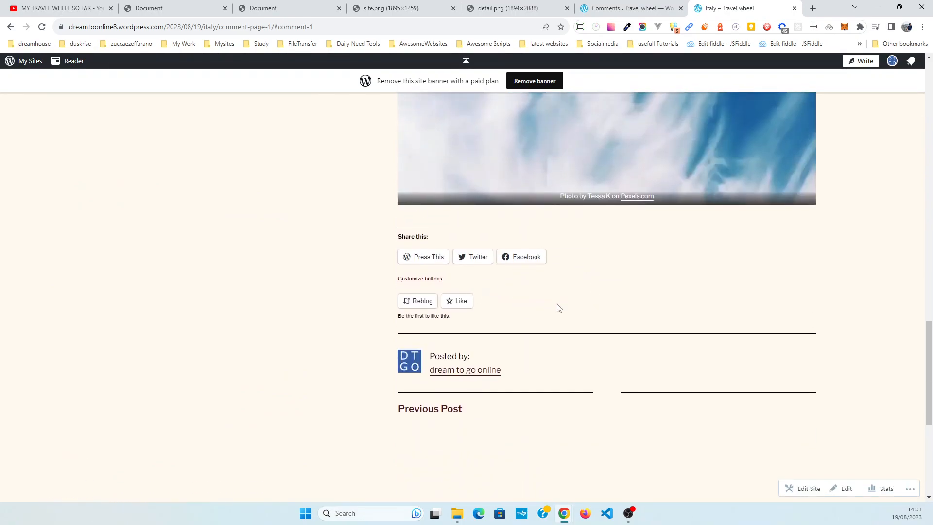
pyautogui.hotkey('ctrl', 'shift', 'Tab')
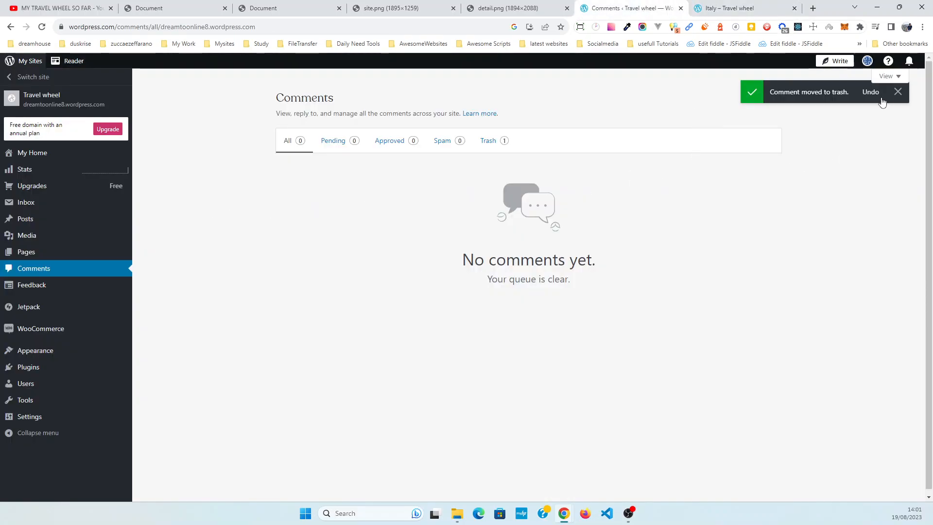
pyautogui.click(898, 92)
# Compare with the detail-page mockup and move the site's About page to the trash.
pyautogui.moveTo(25, 217)
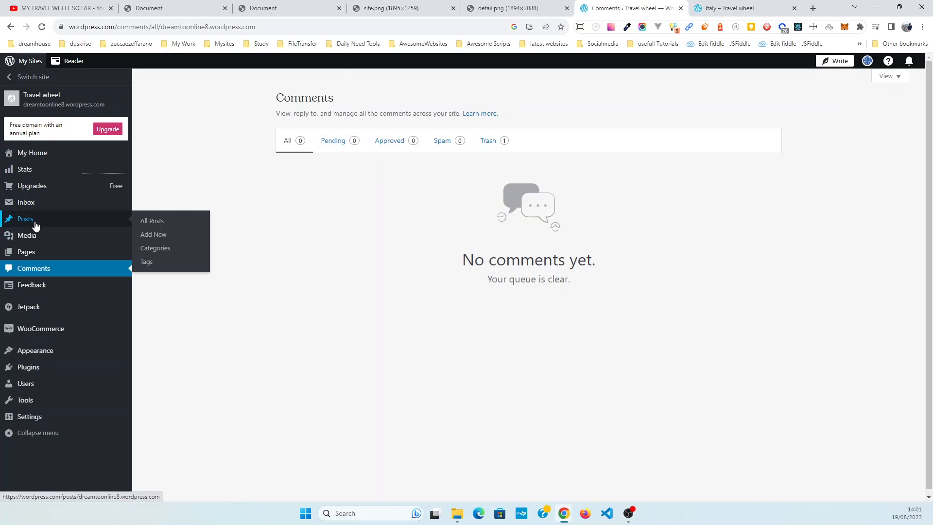
pyautogui.click(739, 8)
pyautogui.click(627, 8)
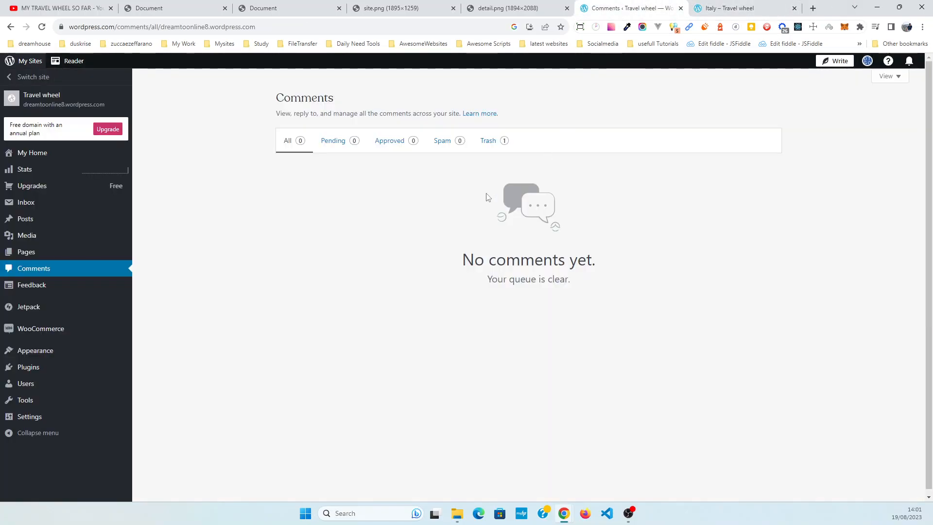
pyautogui.click(49, 253)
pyautogui.click(511, 9)
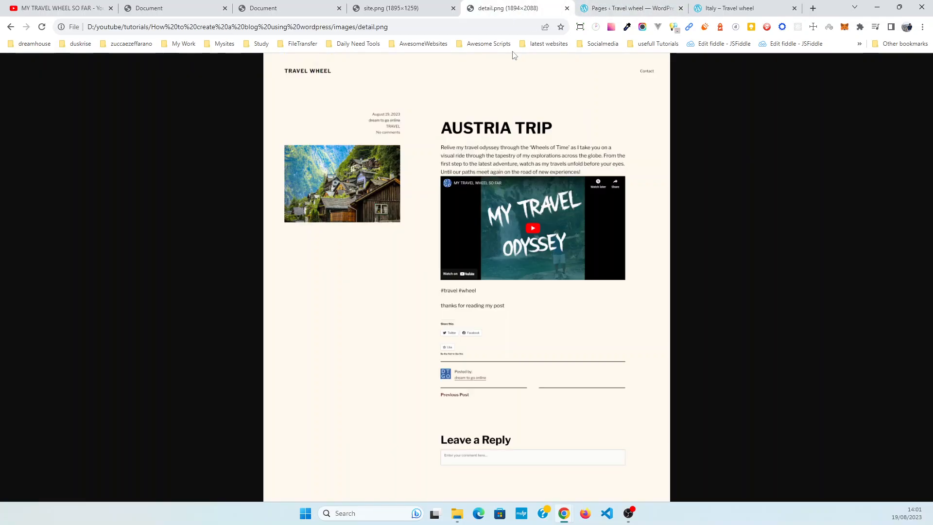
pyautogui.click(627, 8)
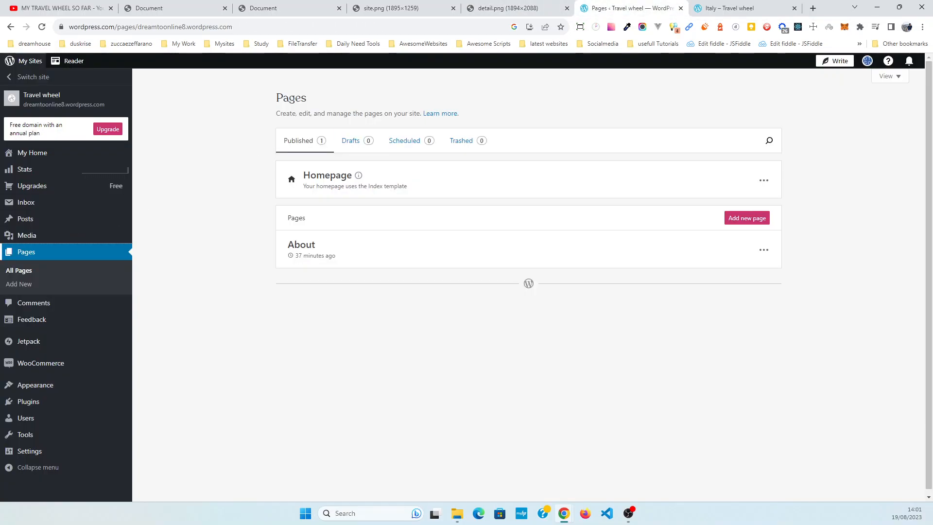
pyautogui.click(763, 253)
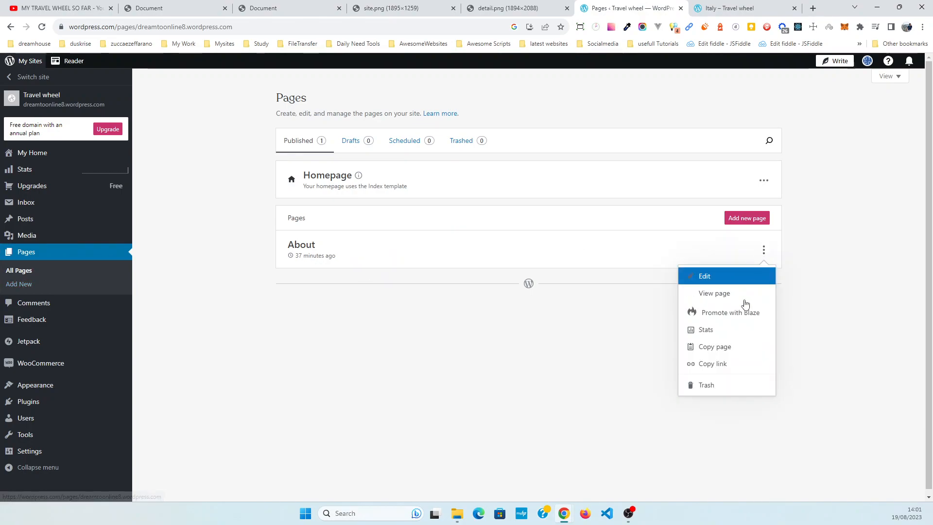
pyautogui.click(719, 386)
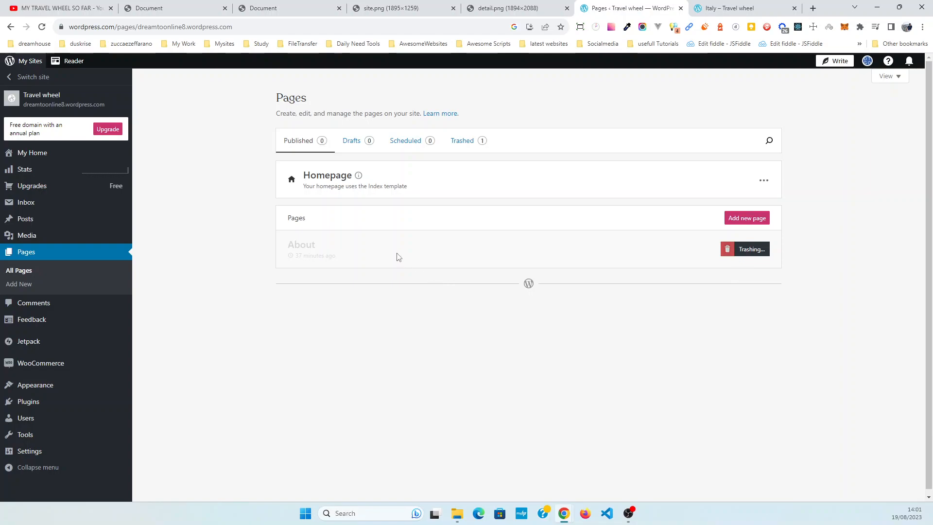
# Add a new page from the "Contact form with hours" layout in the Contact category.
pyautogui.click(742, 218)
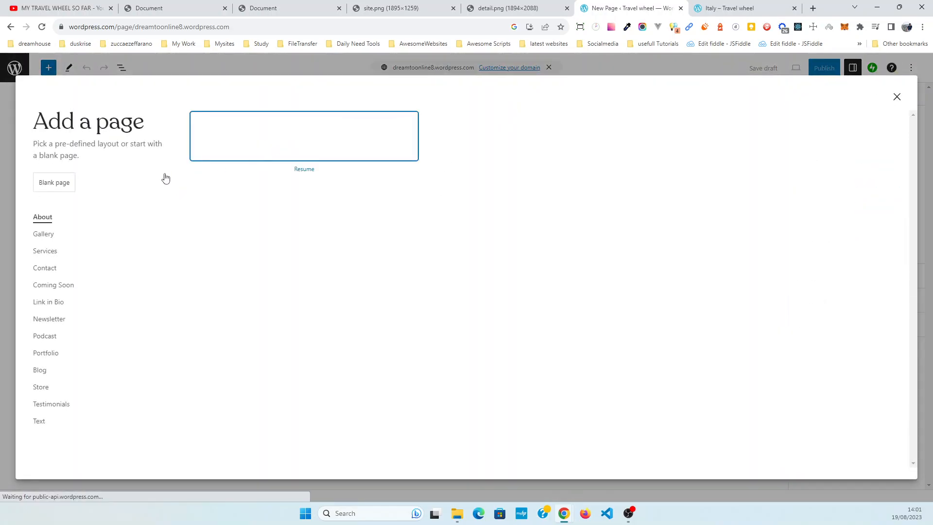
pyautogui.moveTo(166, 179); pyautogui.dragTo(87, 249)
pyautogui.click(549, 112)
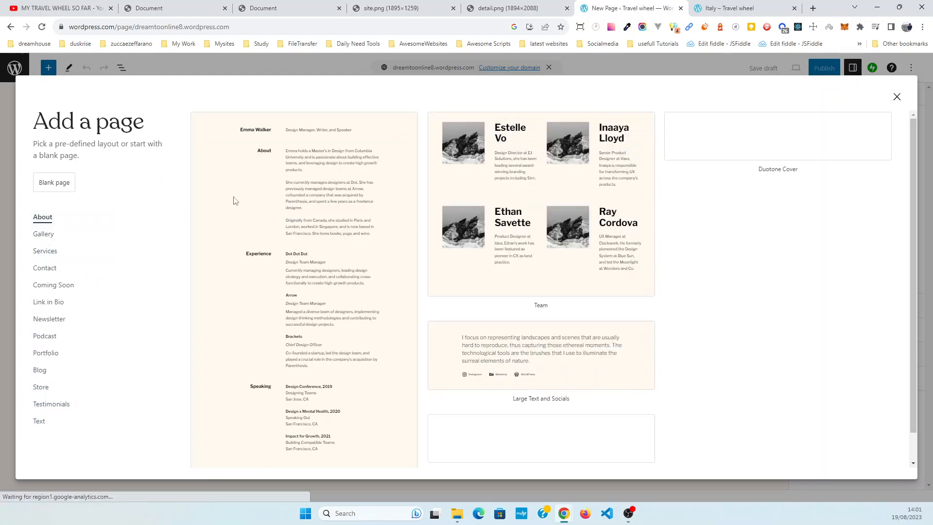
pyautogui.click(55, 237)
pyautogui.click(52, 252)
pyautogui.click(46, 268)
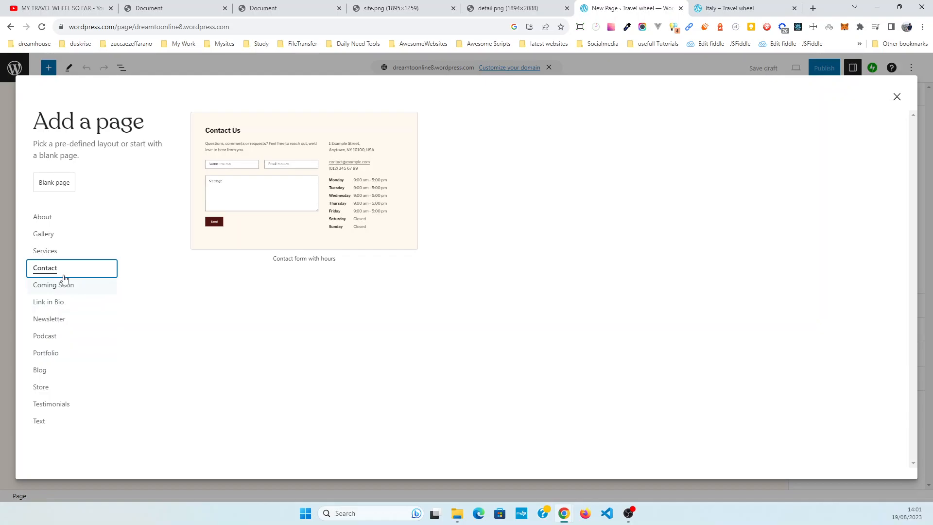
pyautogui.click(273, 158)
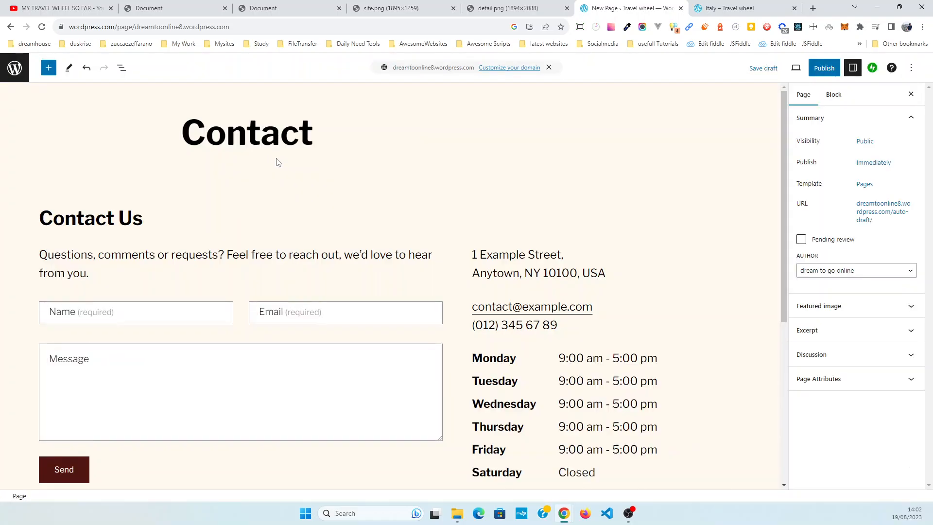
# Review the Contact page's form, address and opening hours, and select the form's Email field block.
pyautogui.scroll(-2, 431, 225)
pyautogui.scroll(1, 431, 226)
pyautogui.scroll(1, 431, 226)
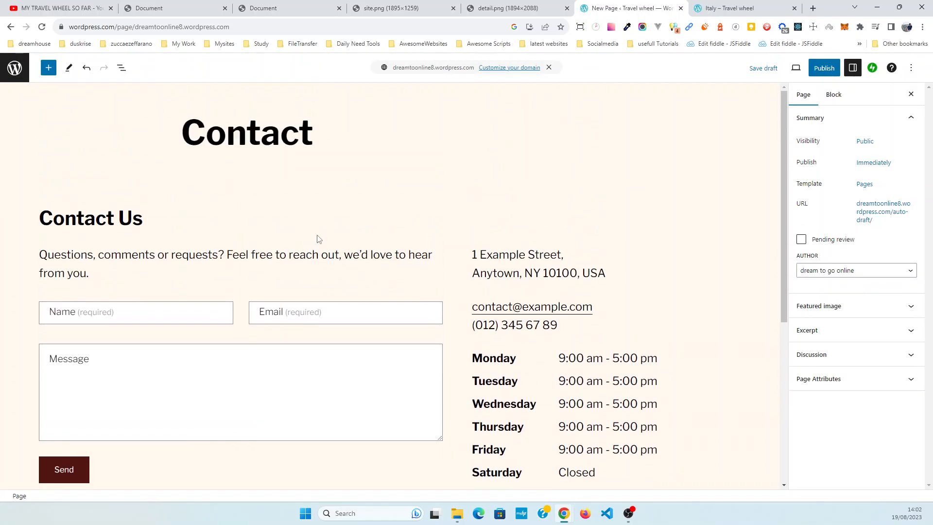
pyautogui.scroll(-4, 536, 222)
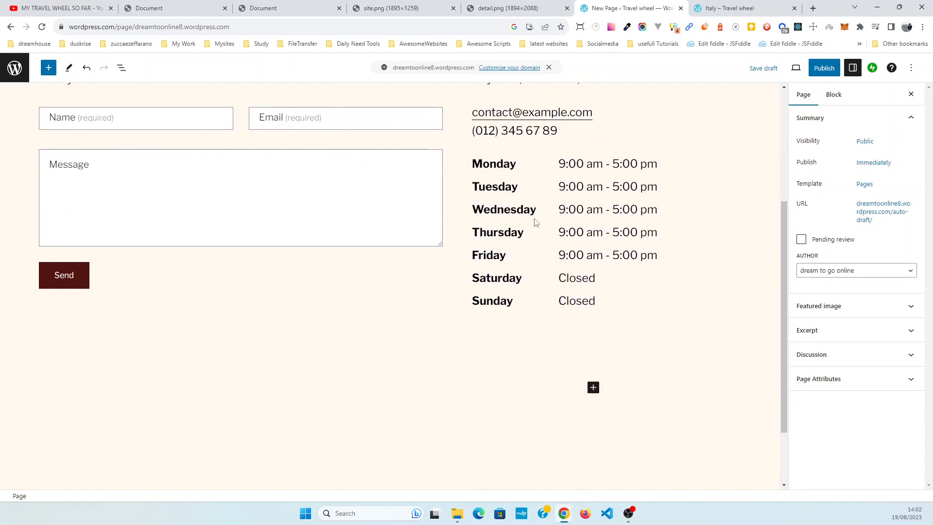
pyautogui.scroll(4, 537, 222)
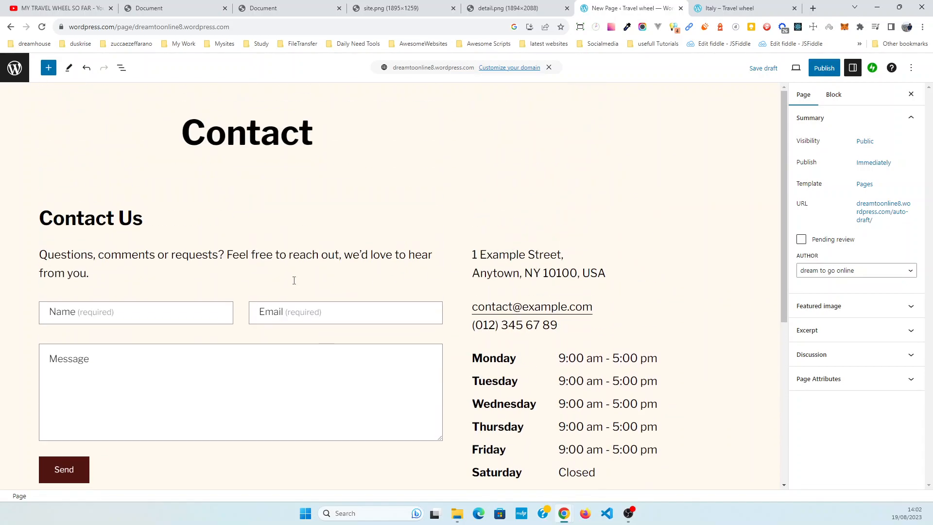
pyautogui.moveTo(332, 284); pyautogui.dragTo(203, 254)
pyautogui.moveTo(411, 309); pyautogui.dragTo(359, 297)
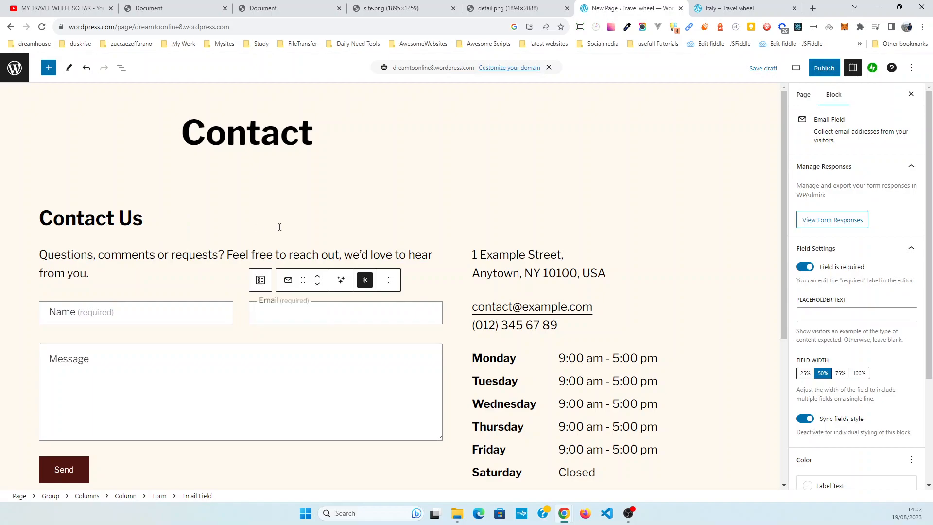
# Delete the Business Hours block with the weekday opening times from the Contact page's second column.
pyautogui.click(528, 257)
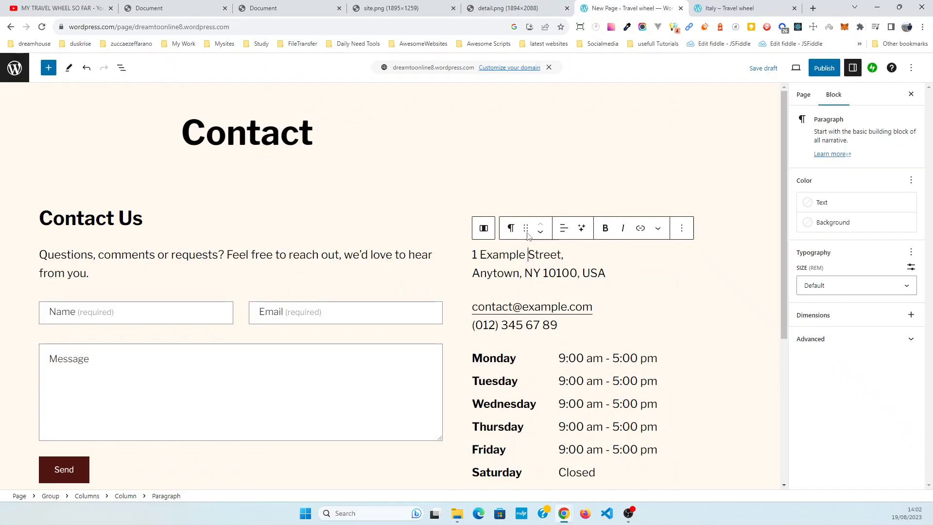
pyautogui.moveTo(564, 255); pyautogui.dragTo(634, 319)
pyautogui.click(634, 319)
pyautogui.click(552, 369)
pyautogui.scroll(-3, 557, 349)
pyautogui.click(552, 248)
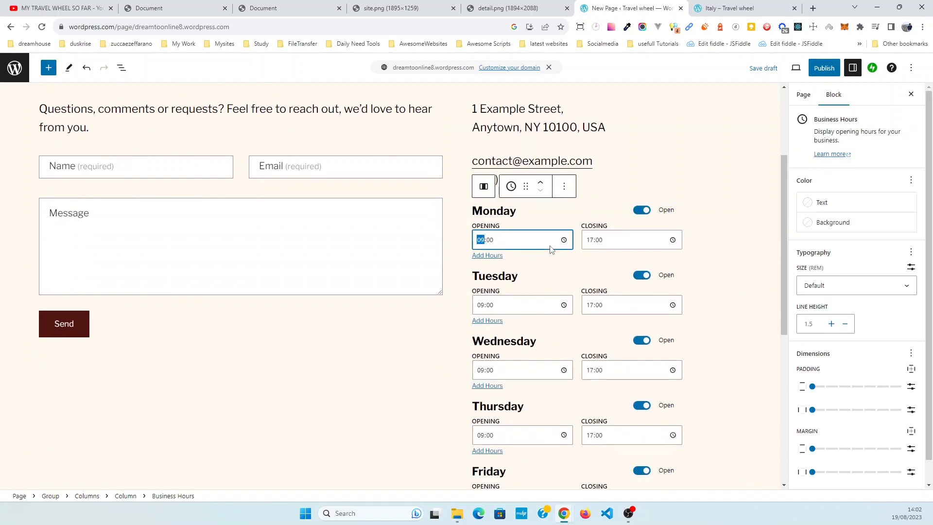
pyautogui.click(565, 194)
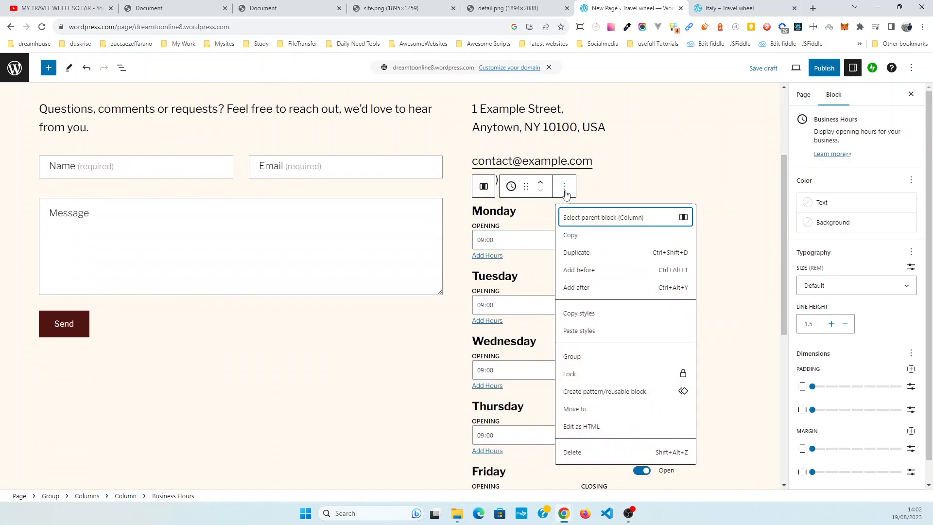
pyautogui.click(588, 453)
pyautogui.scroll(2, 520, 231)
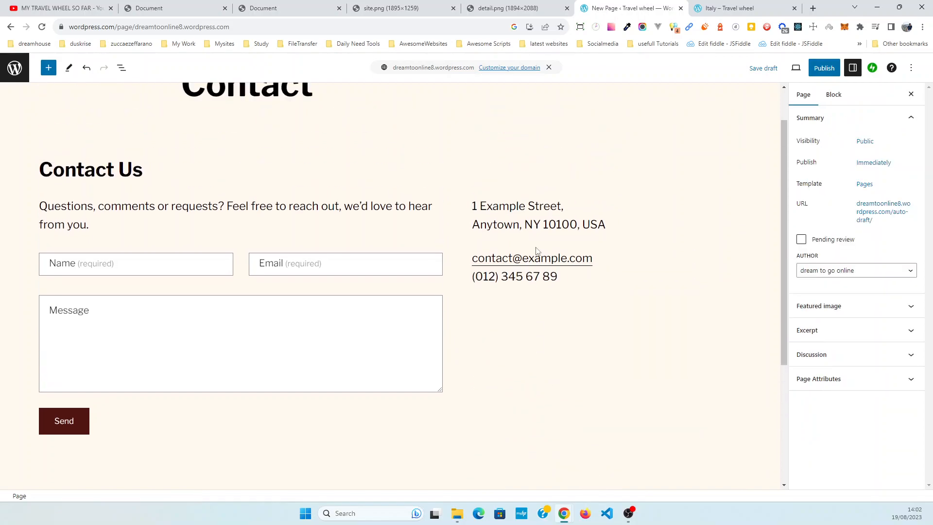
# Delete the street address paragraph from the Contact page's second column.
pyautogui.click(529, 221)
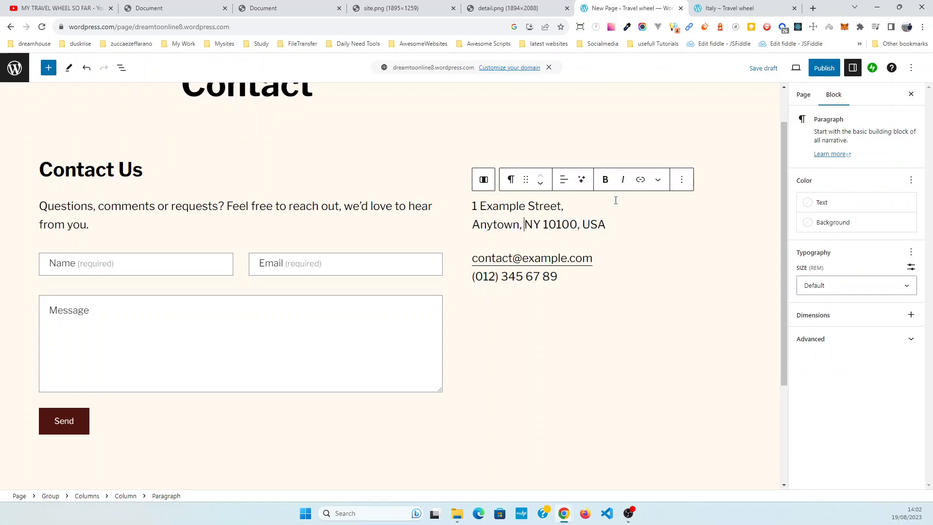
pyautogui.click(681, 181)
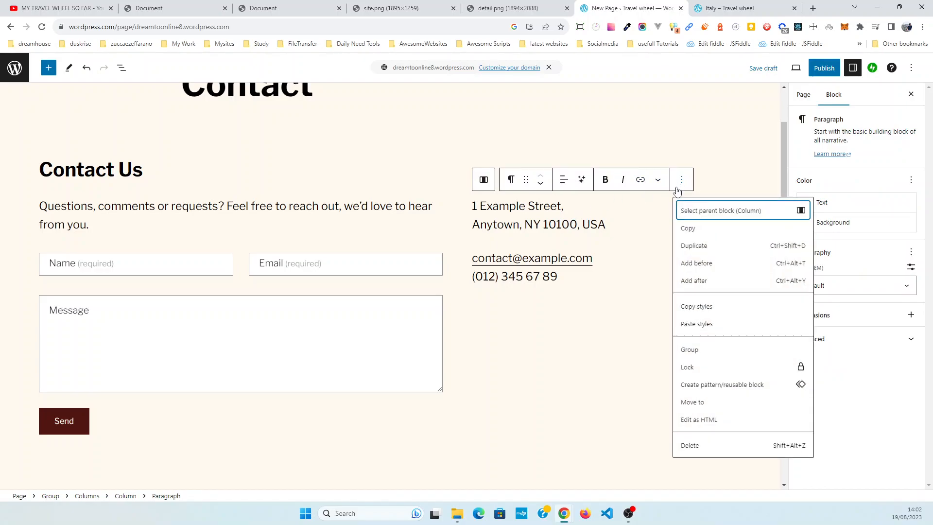
pyautogui.click(700, 445)
pyautogui.click(649, 187)
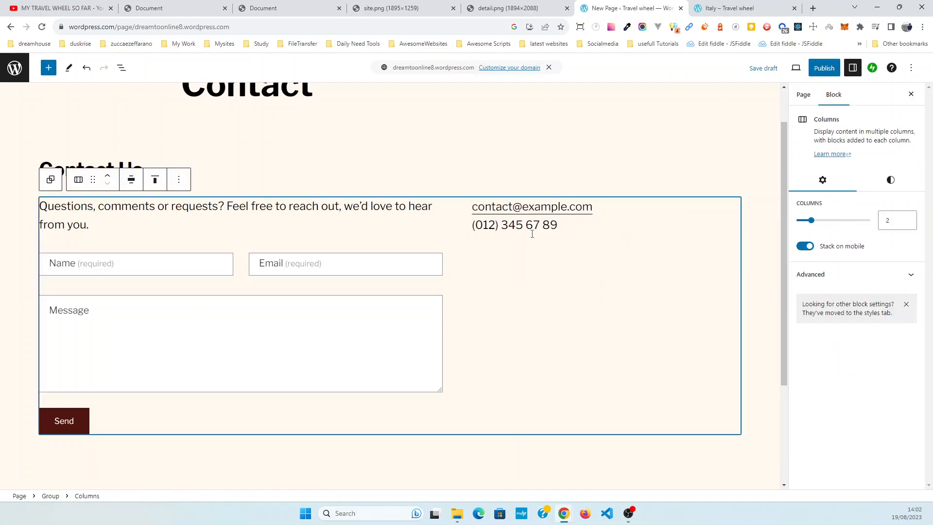
# Remove the phone number line below the linked contact e-mail in the second column.
pyautogui.moveTo(489, 229); pyautogui.dragTo(465, 231)
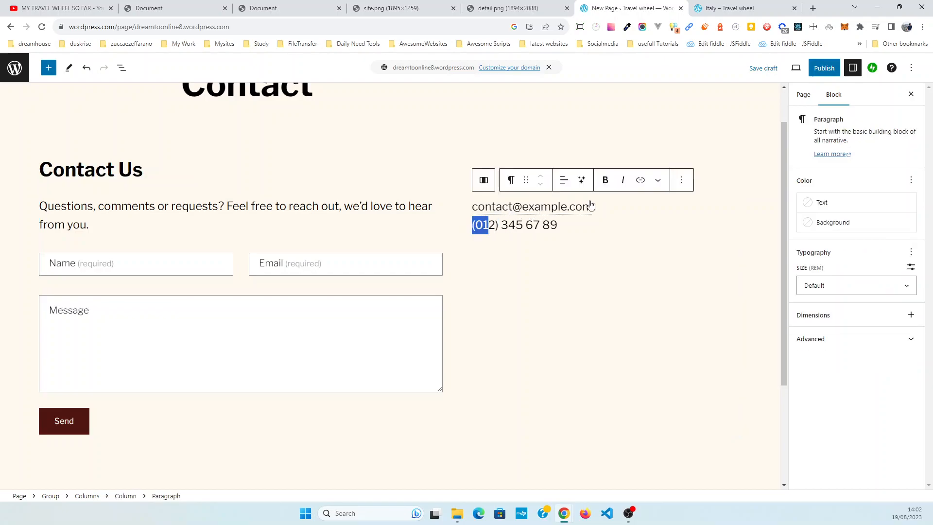
pyautogui.click(578, 220)
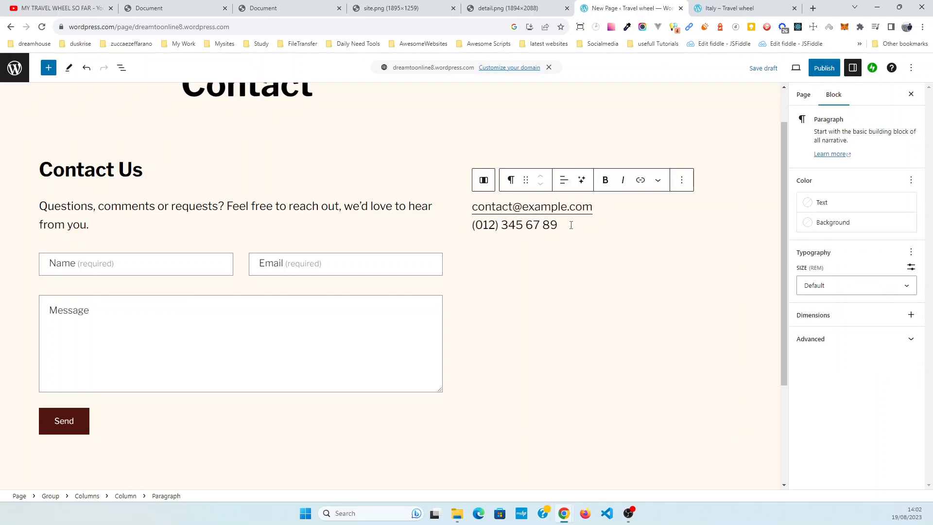
pyautogui.press('BackSpace')
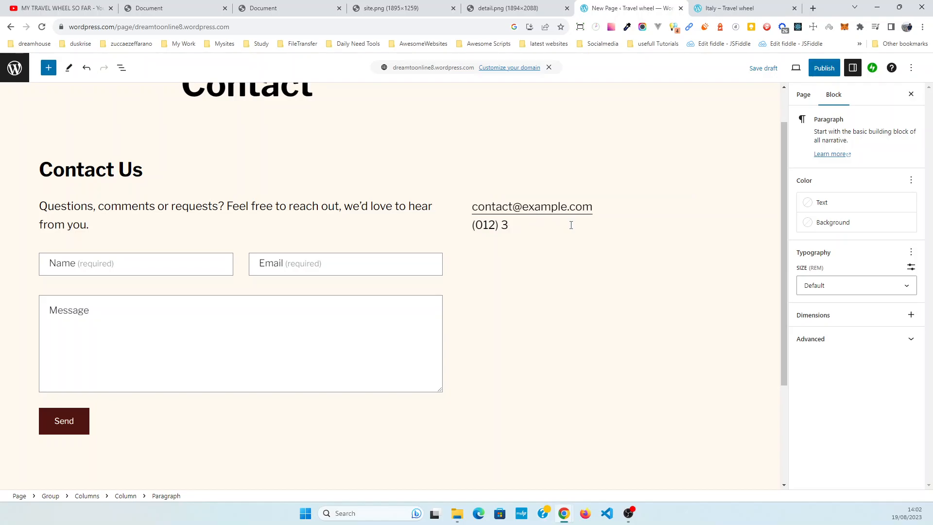
pyautogui.press('BackSpace')
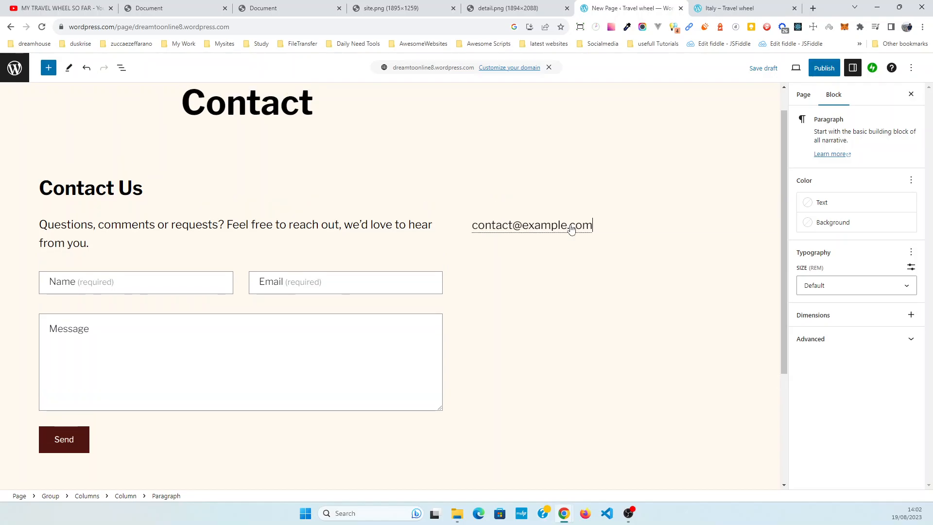
pyautogui.click(563, 334)
pyautogui.click(585, 104)
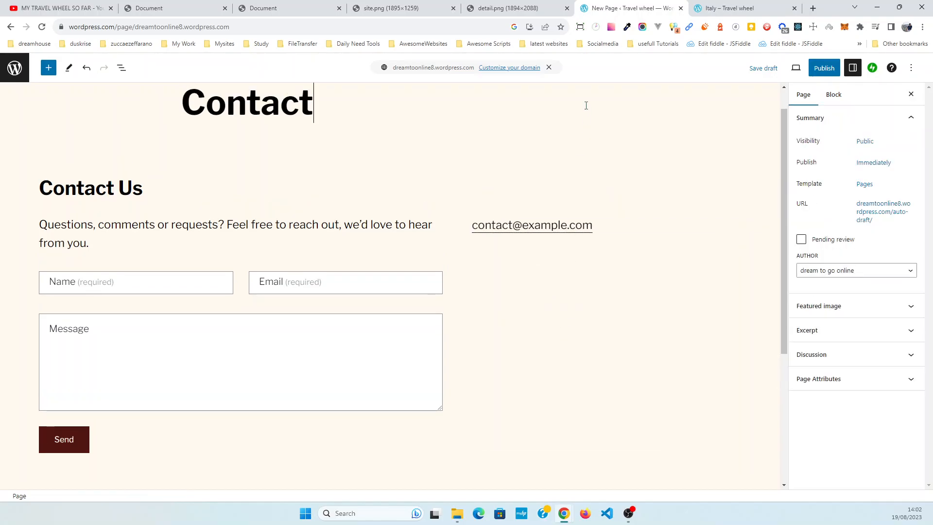
# Copy the linked contact e-mail address and remove it from the second column's paragraph.
pyautogui.click(627, 218)
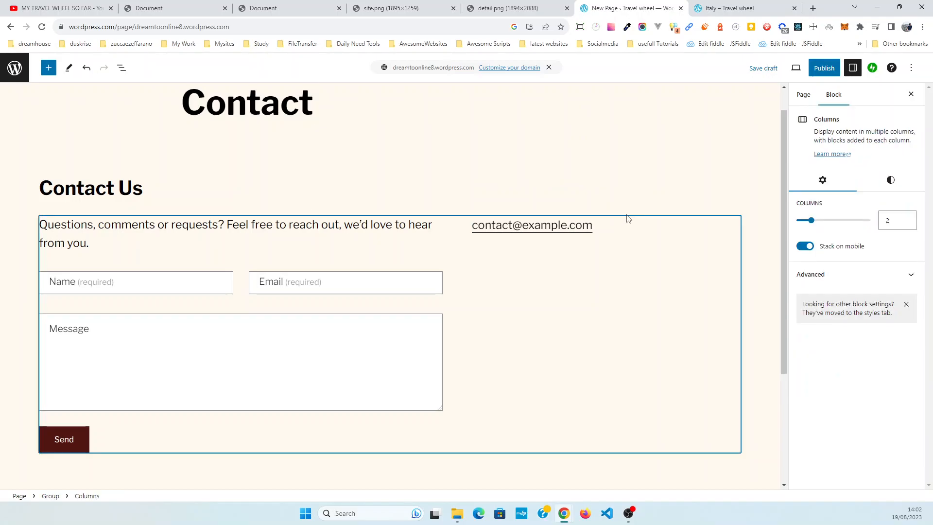
pyautogui.doubleClick(562, 228)
pyautogui.moveTo(562, 228); pyautogui.dragTo(603, 225)
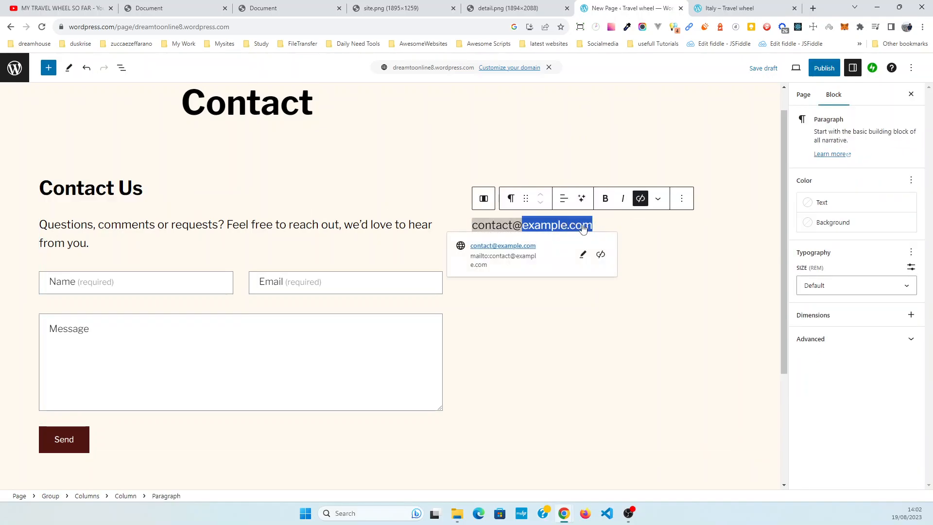
pyautogui.click(607, 223)
pyautogui.click(474, 228)
pyautogui.moveTo(474, 228); pyautogui.dragTo(594, 226)
pyautogui.hotkey('ctrl', 'c')
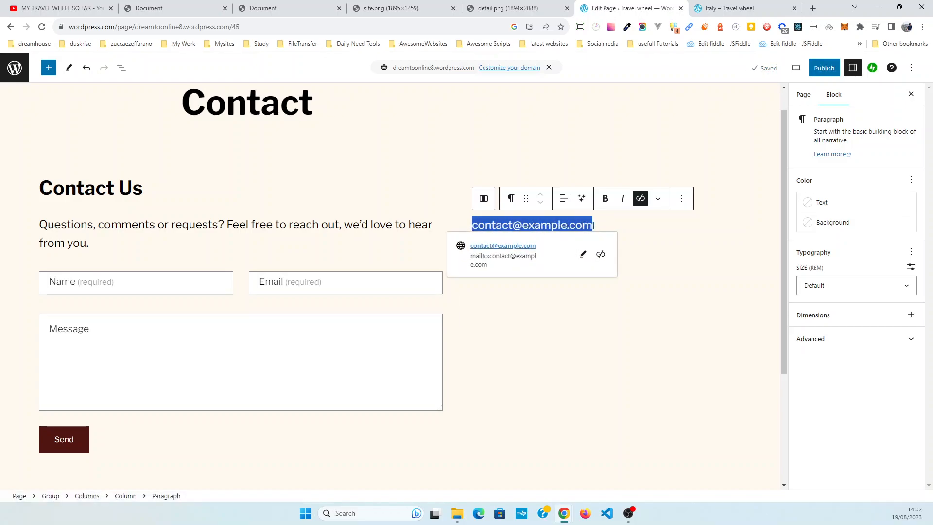
pyautogui.press('BackSpace')
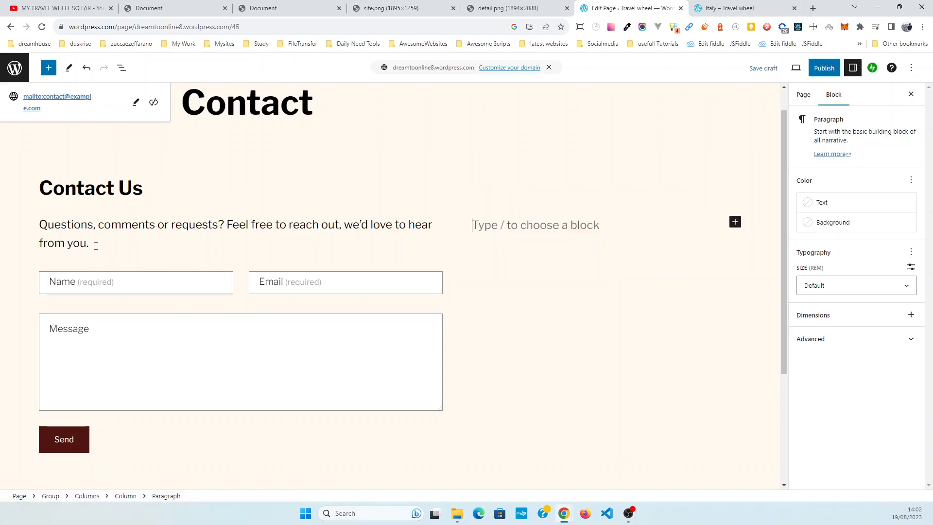
# Delete the emptied second column beside the contact form.
pyautogui.click(627, 226)
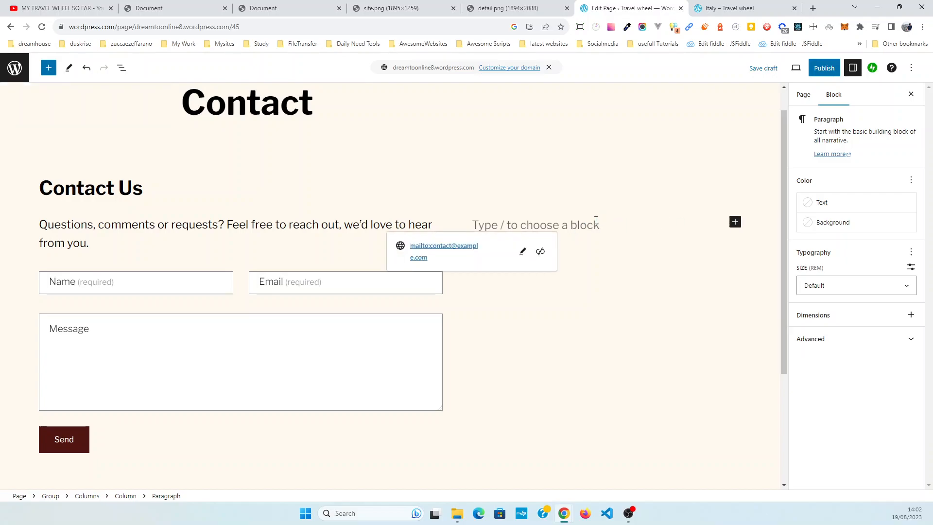
pyautogui.click(620, 306)
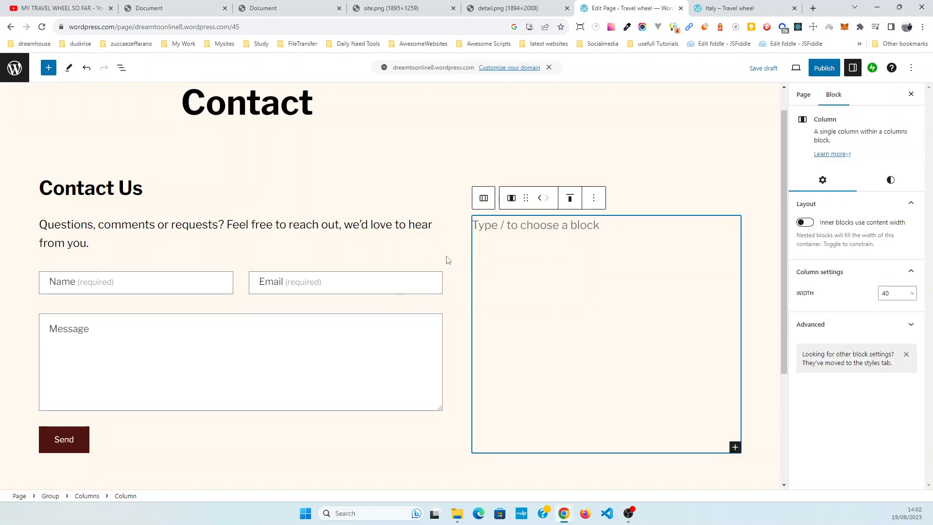
pyautogui.click(593, 199)
pyautogui.click(603, 377)
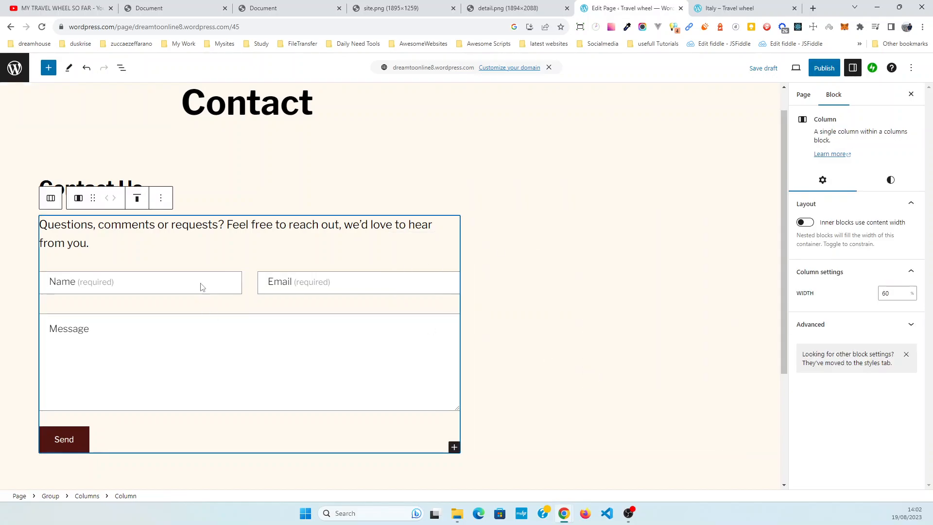
# Paste the copied contact e-mail link as a new paragraph between the intro text and the form.
pyautogui.click(100, 243)
pyautogui.press('Return')
pyautogui.hotkey('ctrl', 'v')
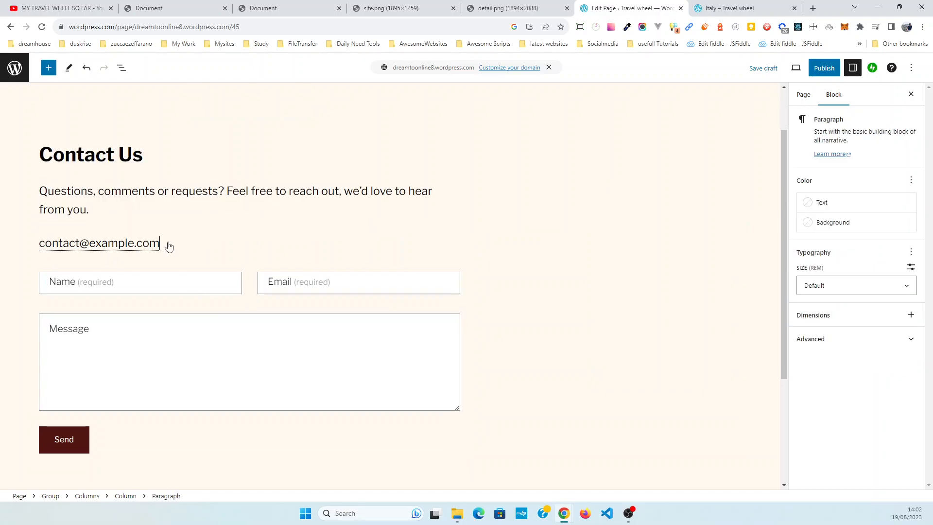
pyautogui.click(153, 184)
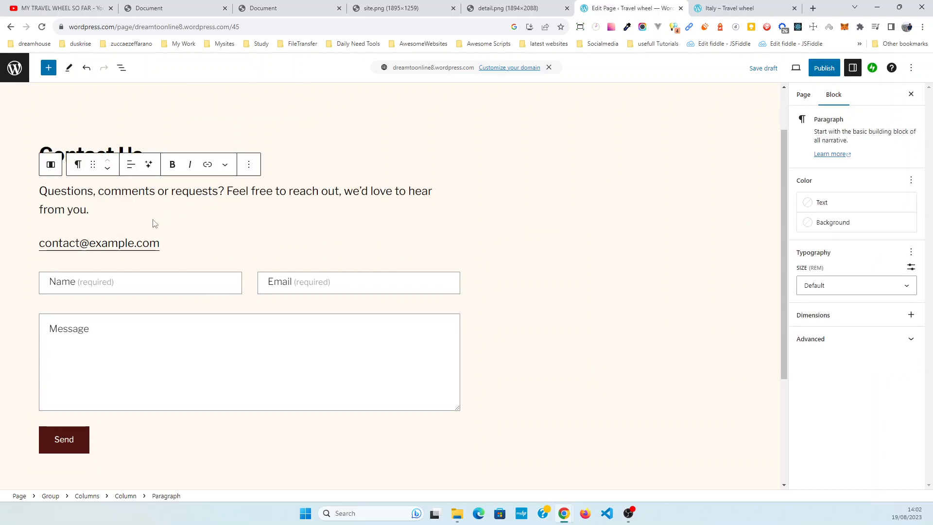
# Check the Contact page's remaining content and publish it.
pyautogui.scroll(1, 229, 152)
pyautogui.click(223, 159)
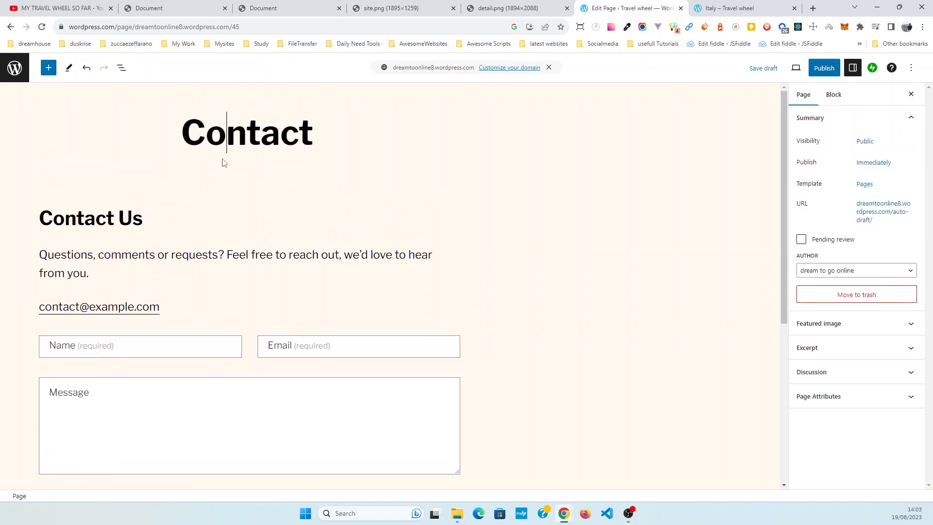
pyautogui.scroll(-3, 231, 191)
pyautogui.scroll(3, 126, 259)
pyautogui.click(833, 69)
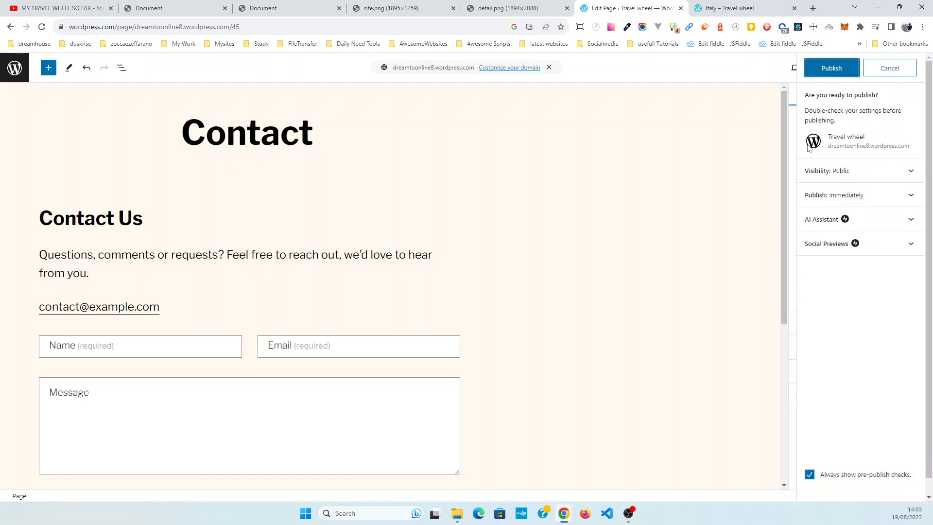
pyautogui.click(834, 70)
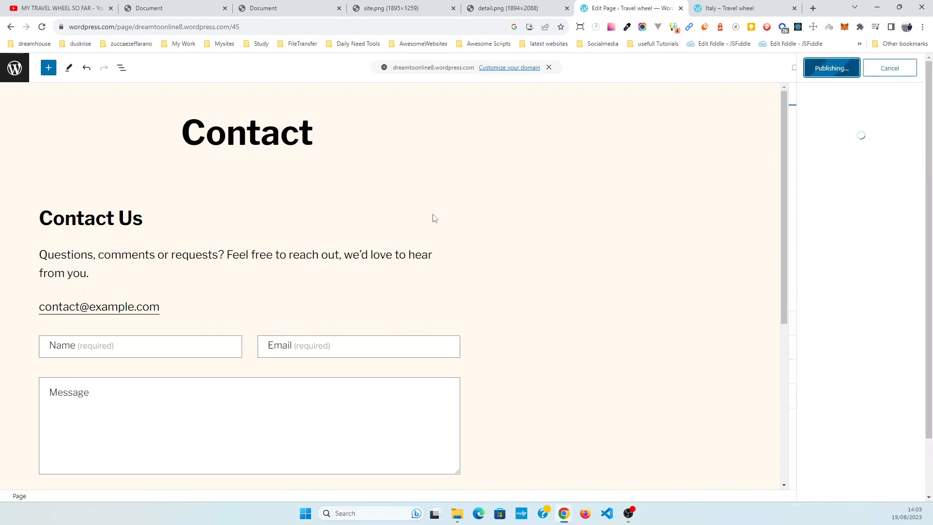
# Go from the published Italy post to the blog's homepage and check the header's Contact link.
pyautogui.click(743, 6)
pyautogui.scroll(15, 672, 138)
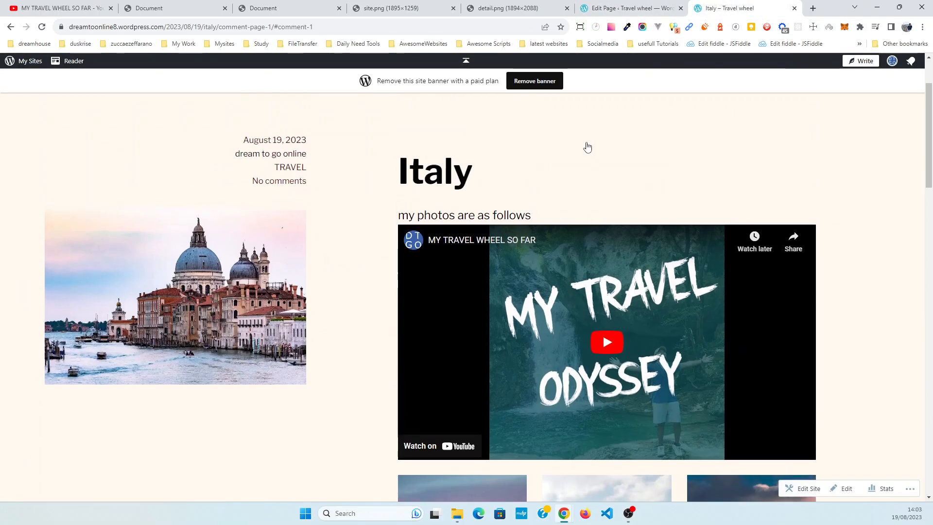
pyautogui.scroll(2, 587, 147)
pyautogui.click(147, 143)
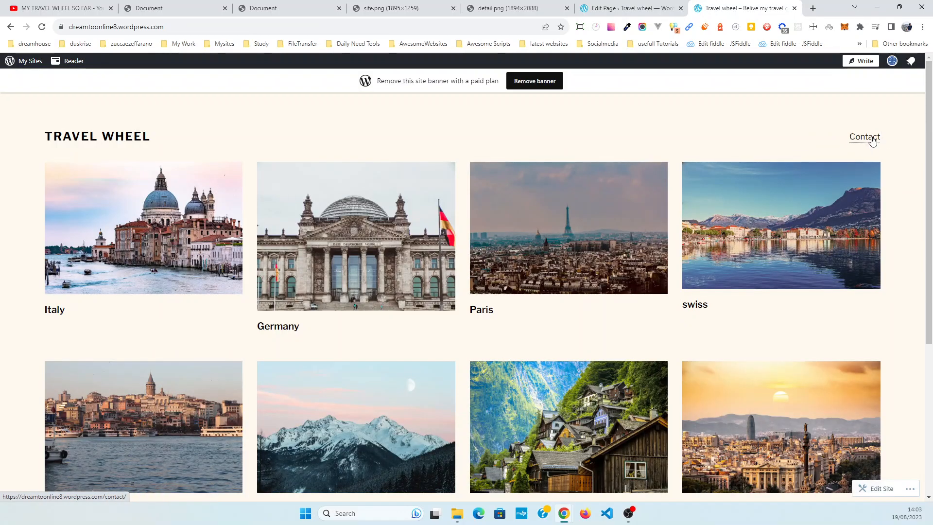
# Leave the page editor and view the site's list of published pages.
pyautogui.click(627, 7)
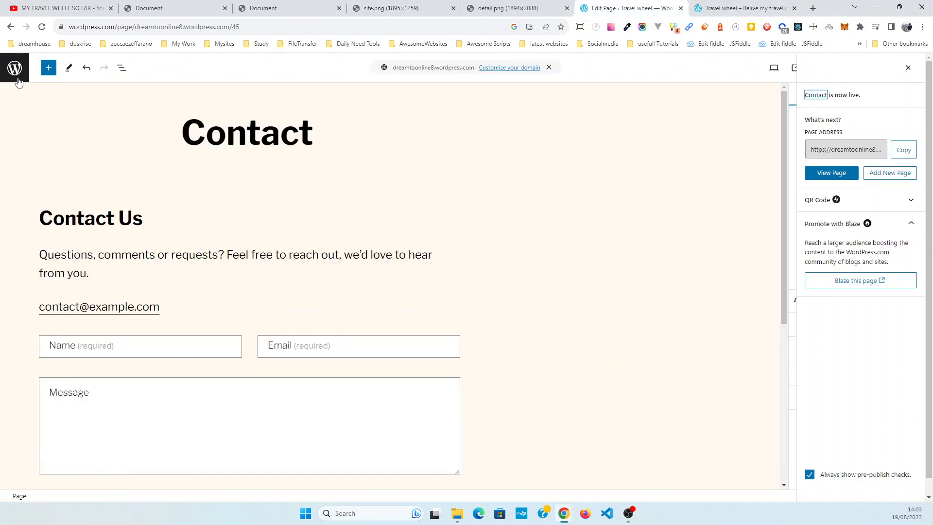
pyautogui.click(15, 68)
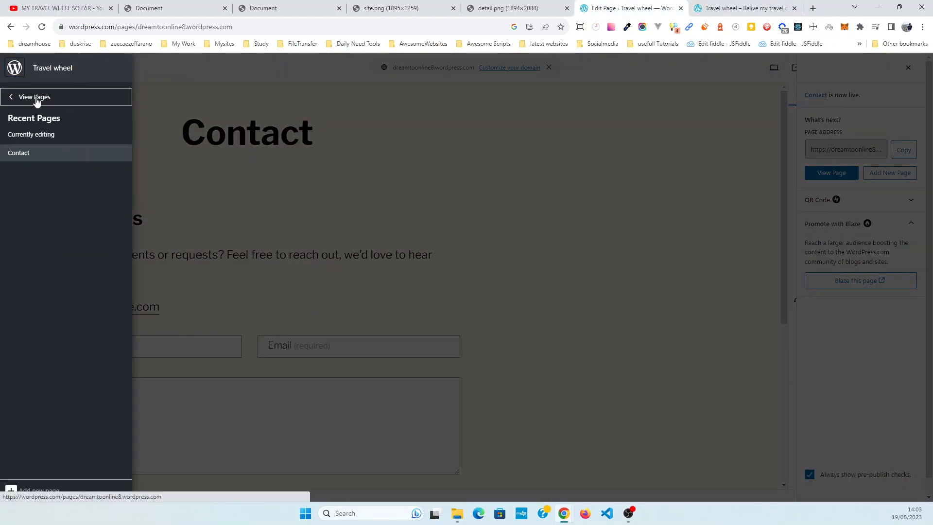
pyautogui.click(36, 99)
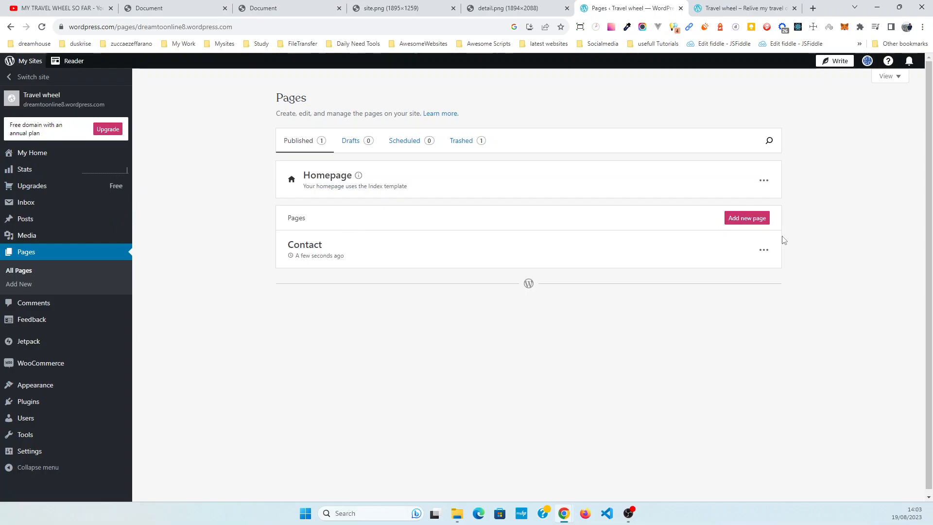
# Compare the live homepage's layout and footer with the detail-page mockup.
pyautogui.click(743, 8)
pyautogui.scroll(-2, 658, 221)
pyautogui.scroll(-3, 658, 221)
pyautogui.click(508, 8)
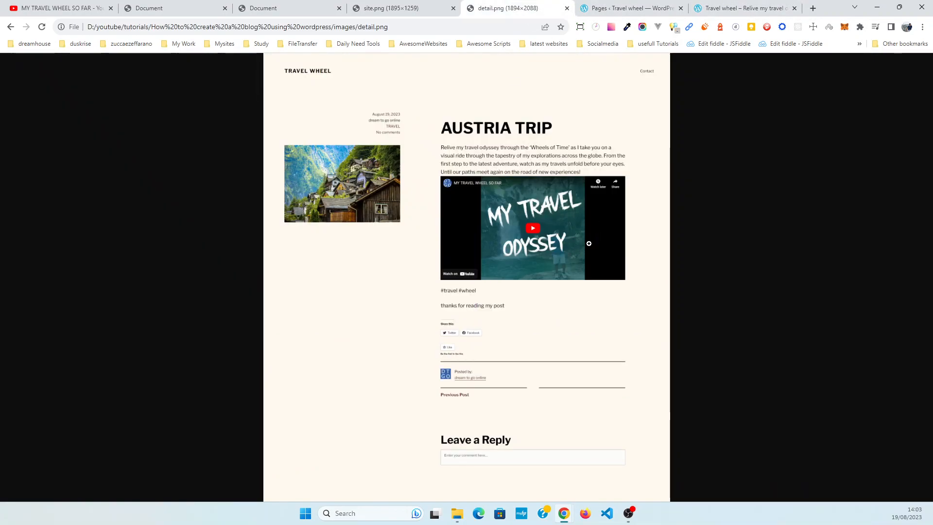
pyautogui.click(743, 8)
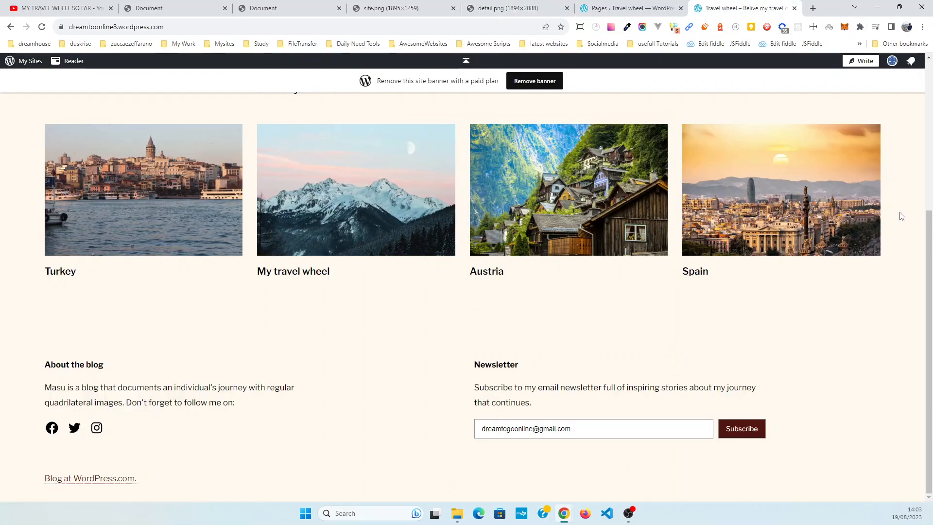
pyautogui.scroll(10, 903, 217)
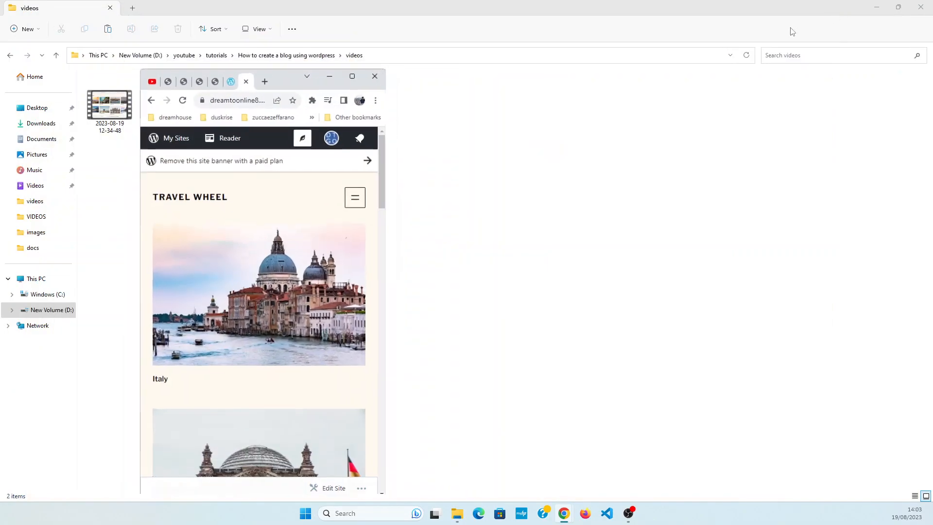
# Review the homepage at a narrow, phone-like window width and open the Contact page from its navigation.
pyautogui.scroll(-10, 278, 269)
pyautogui.scroll(4, 278, 269)
pyautogui.scroll(6, 278, 269)
pyautogui.click(352, 194)
pyautogui.click(361, 208)
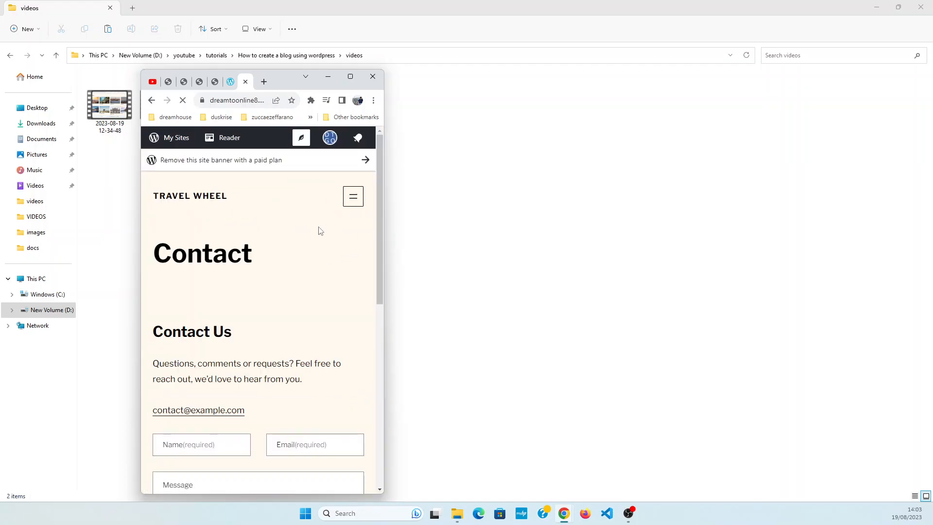
# Try to submit the contact form with the name TEST, an incomplete test email address and no message.
pyautogui.scroll(-8, 267, 267)
pyautogui.scroll(7, 267, 267)
pyautogui.scroll(-2, 267, 266)
pyautogui.scroll(-2, 187, 286)
pyautogui.scroll(2, 233, 241)
pyautogui.scroll(-1, 270, 262)
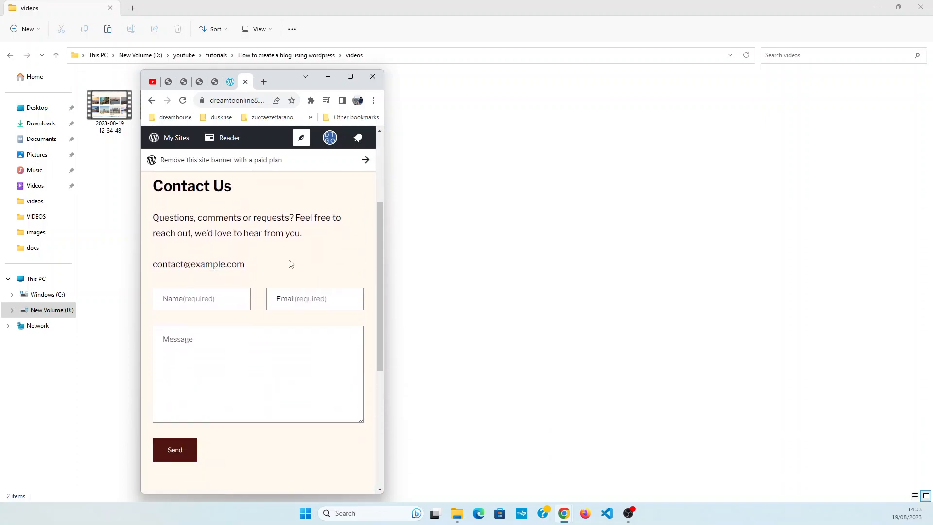
pyautogui.click(221, 302)
pyautogui.write('TEST')
pyautogui.click(290, 301)
pyautogui.write('TEST')
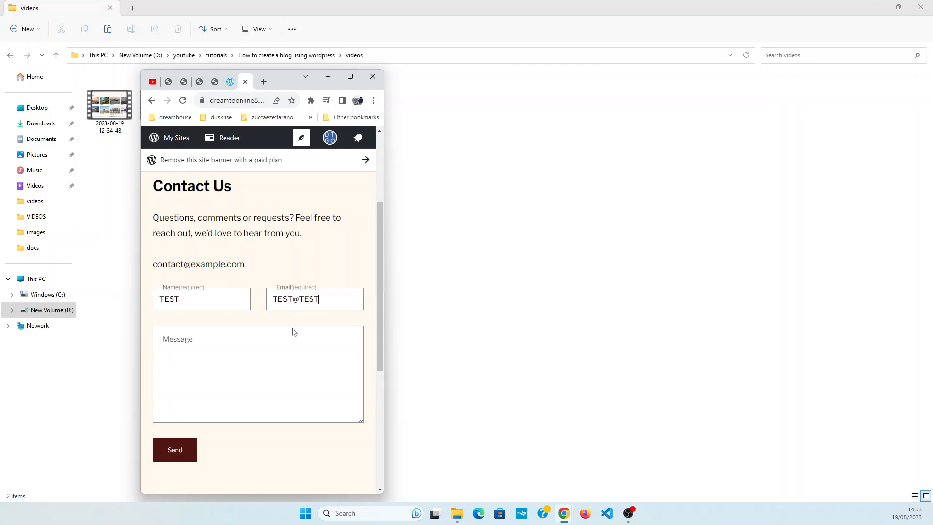
pyautogui.click(175, 448)
pyautogui.scroll(4, 281, 295)
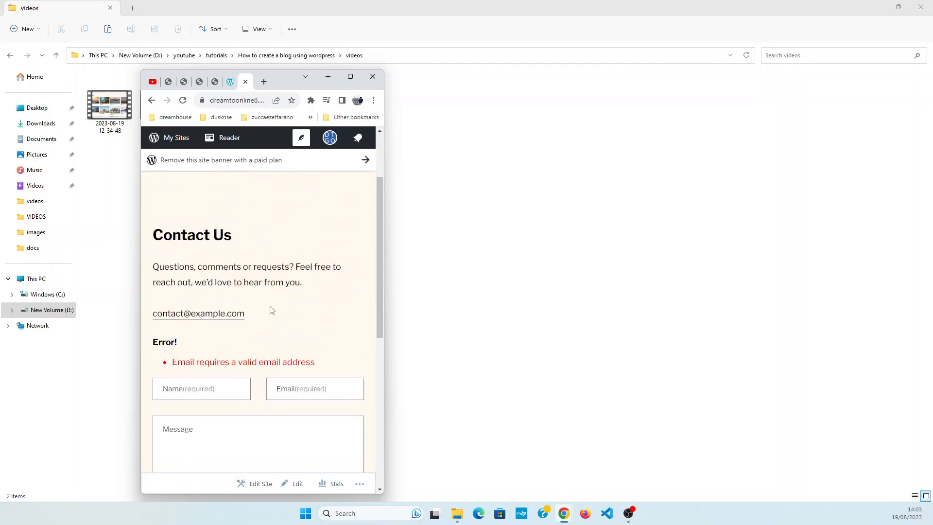
pyautogui.scroll(-2, 239, 366)
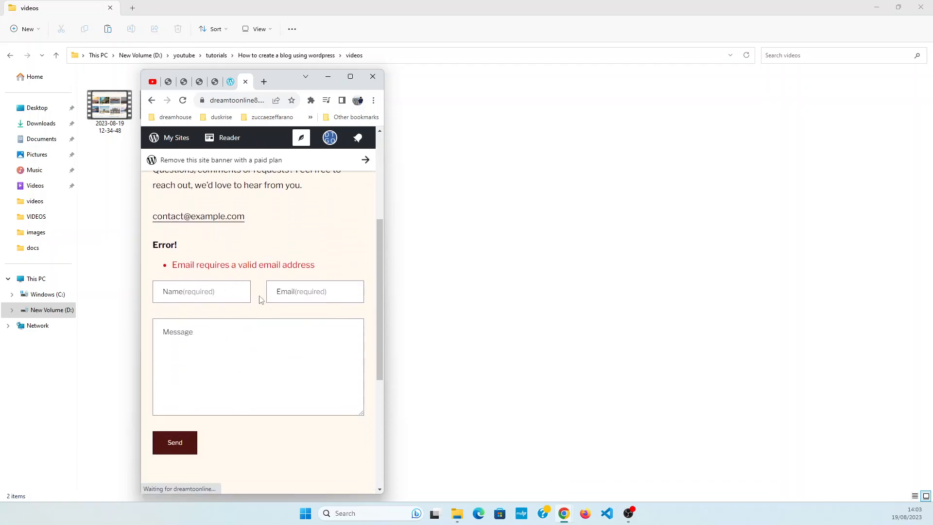
# Fill in the contact form's name as TEST and its message as TEST COMMENTS.
pyautogui.click(308, 296)
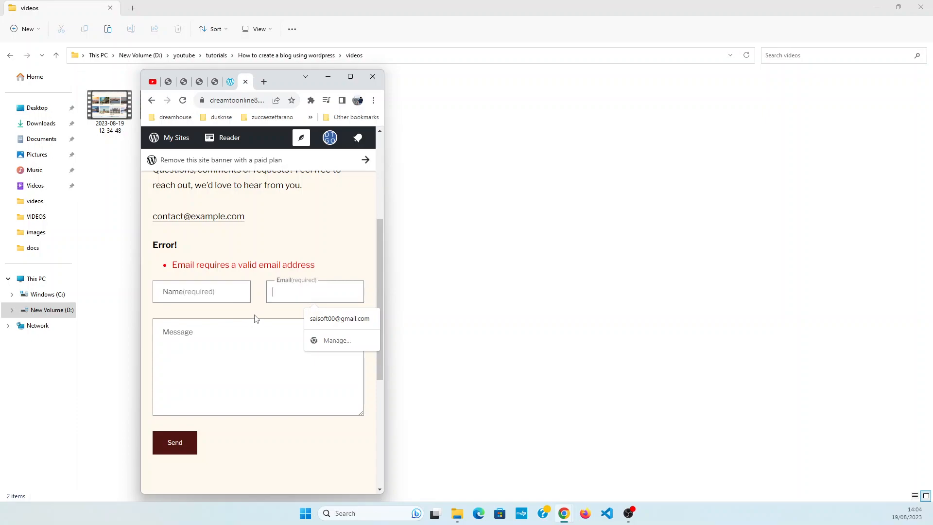
pyautogui.scroll(1, 233, 294)
pyautogui.scroll(-1, 233, 293)
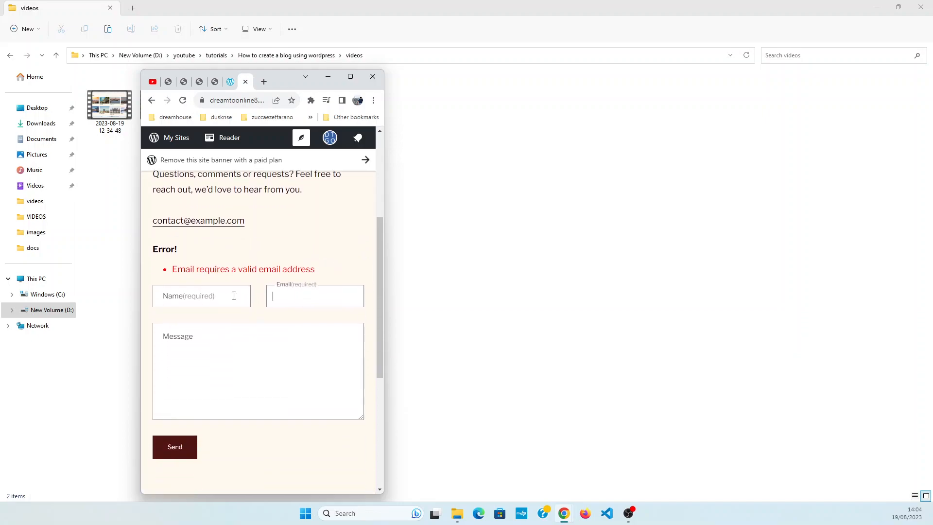
pyautogui.click(219, 298)
pyautogui.write('TEST')
pyautogui.click(186, 341)
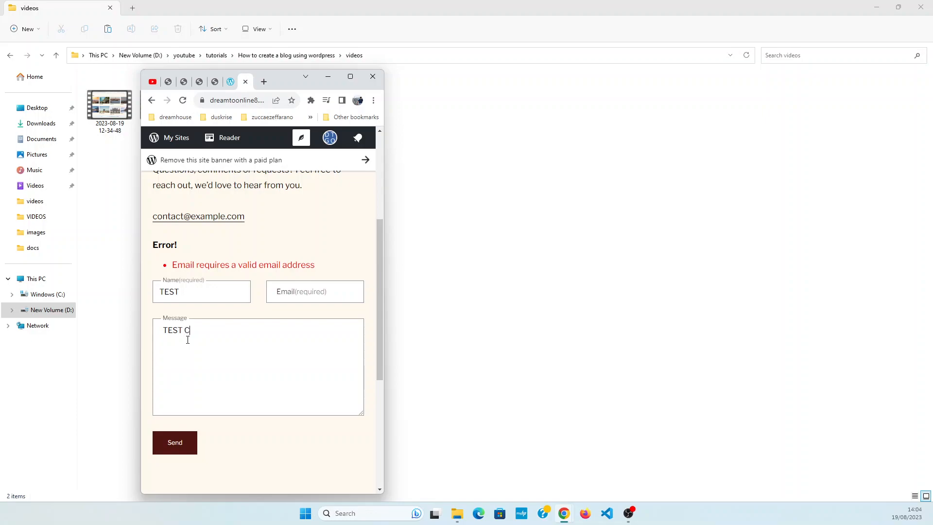
# Enter a complete test Gmail address in the contact form's email field in place of the autofilled one.
pyautogui.click(301, 292)
pyautogui.click(321, 318)
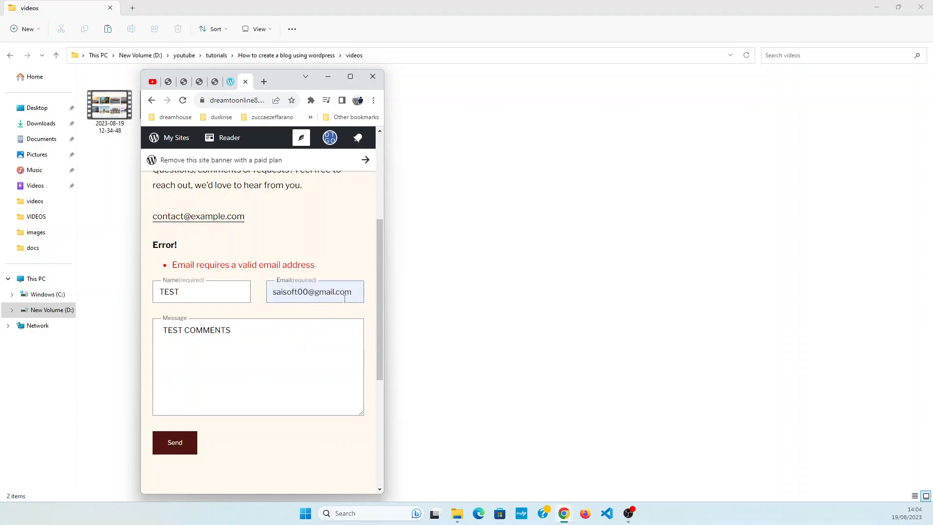
pyautogui.moveTo(344, 300); pyautogui.dragTo(263, 291)
pyautogui.press('BackSpace')
pyautogui.write('TEST')
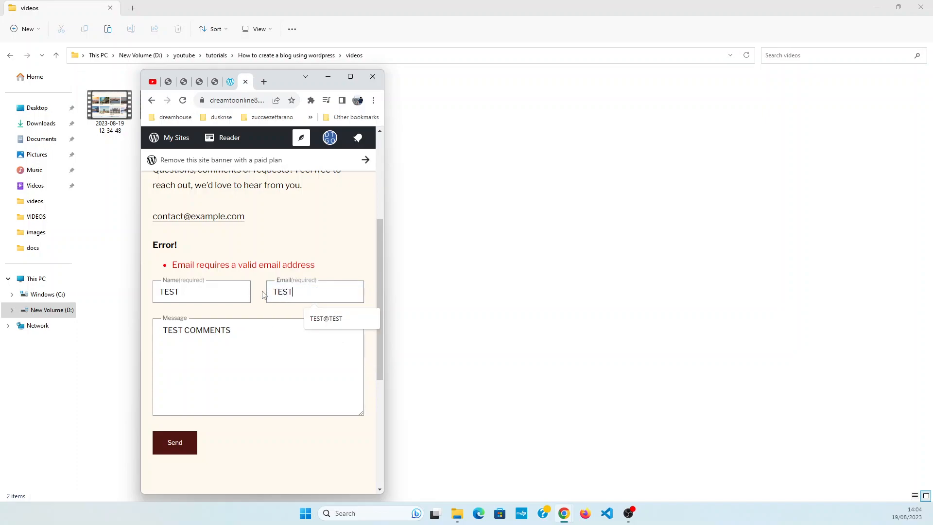
pyautogui.write('@GMAIL.COM')
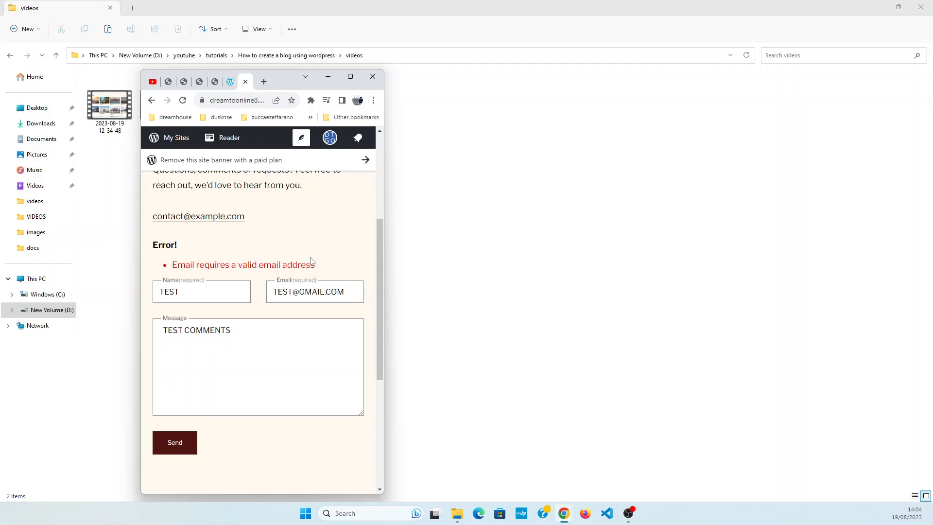
# Submit the completed contact form and review the submission confirmation in a maximized window.
pyautogui.scroll(4, 302, 332)
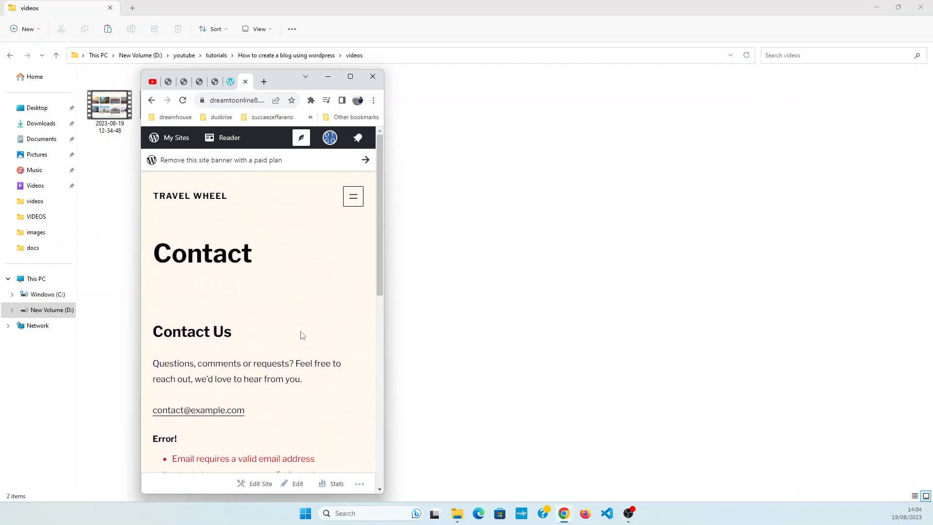
pyautogui.scroll(-6, 297, 335)
pyautogui.click(189, 356)
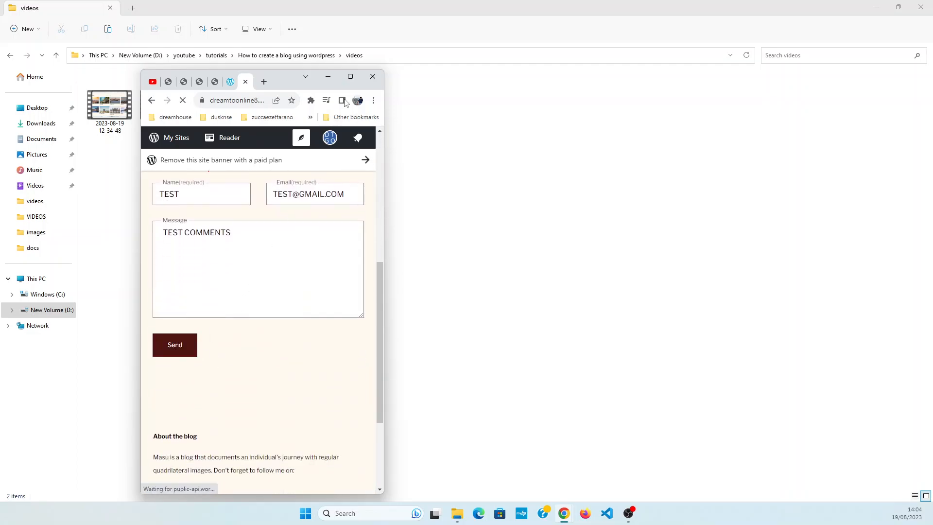
pyautogui.click(351, 76)
pyautogui.click(61, 351)
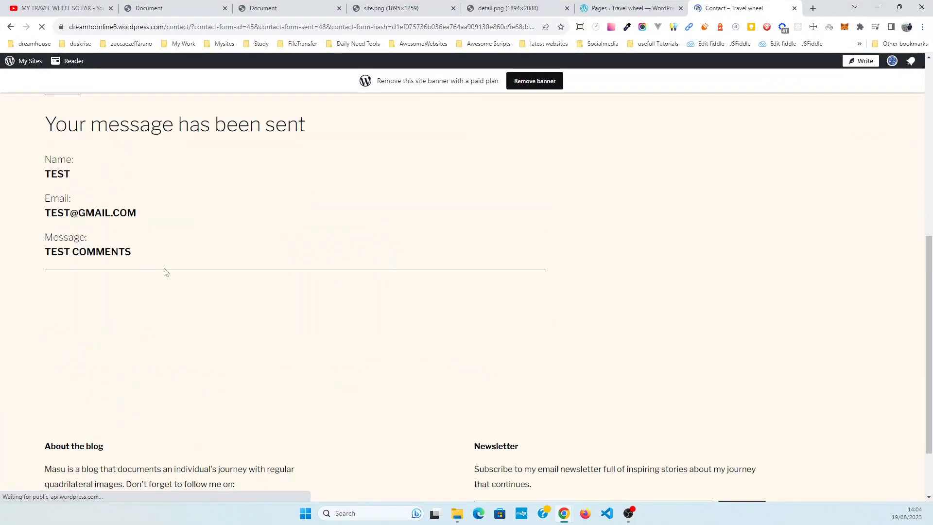
pyautogui.scroll(3, 145, 267)
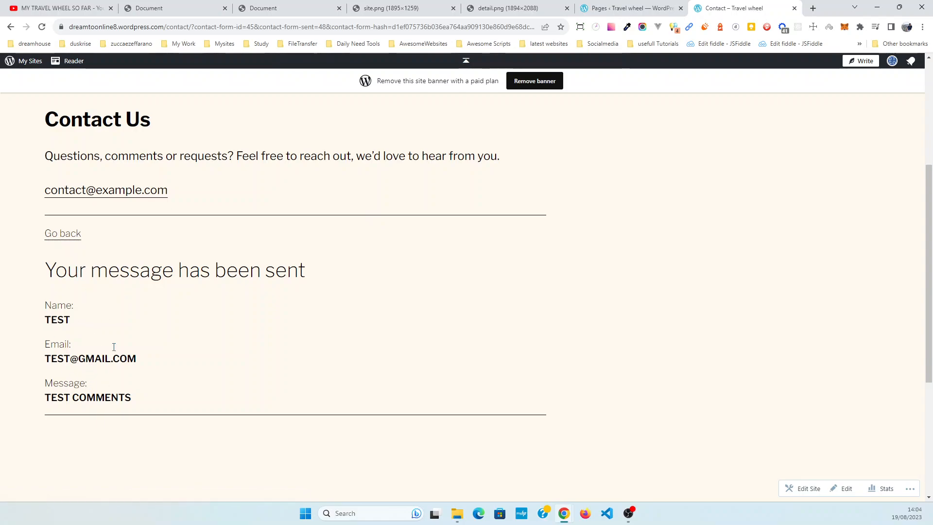
# Go back from the submission confirmation to the contact form, return to the homepage and look over its post grid.
pyautogui.click(63, 235)
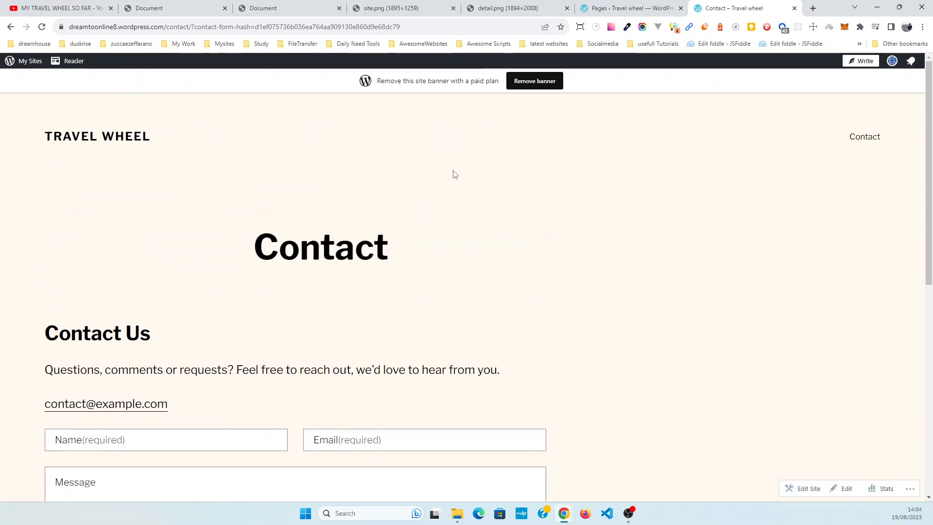
pyautogui.click(108, 142)
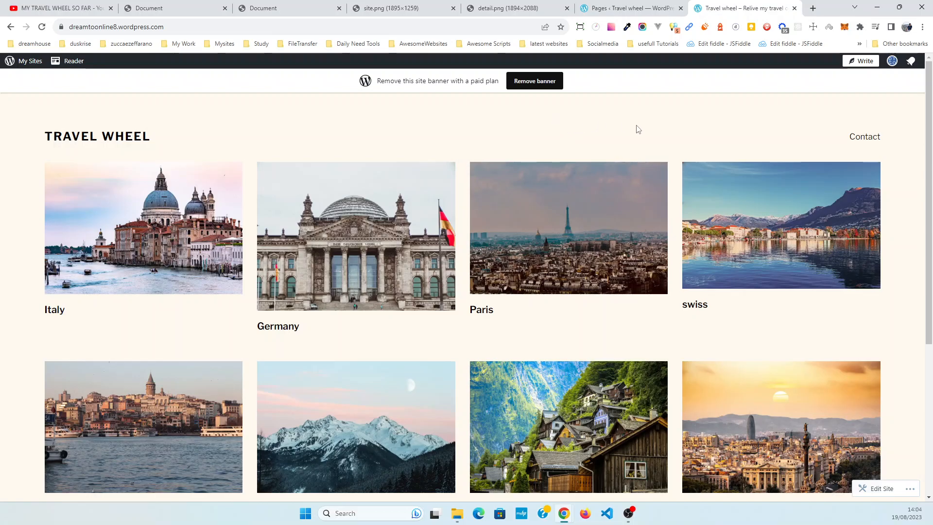
pyautogui.scroll(-2, 702, 135)
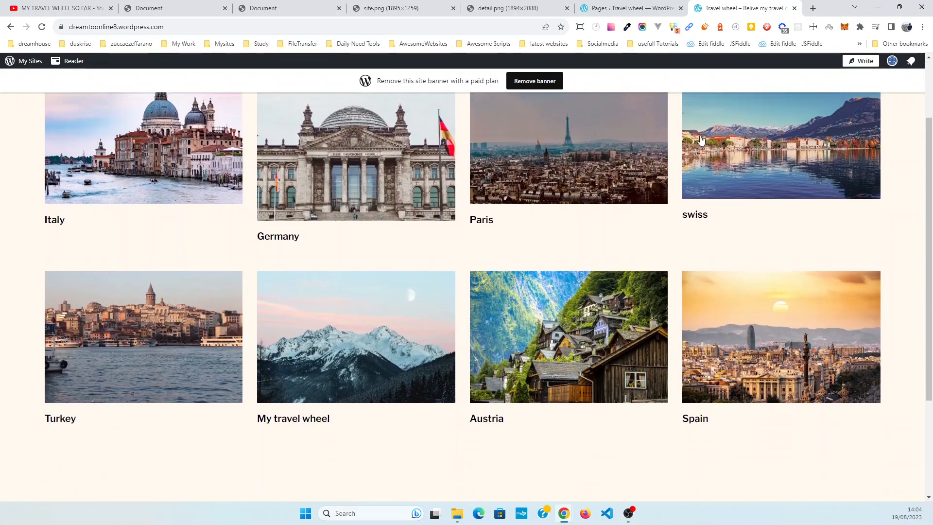
pyautogui.scroll(2, 700, 141)
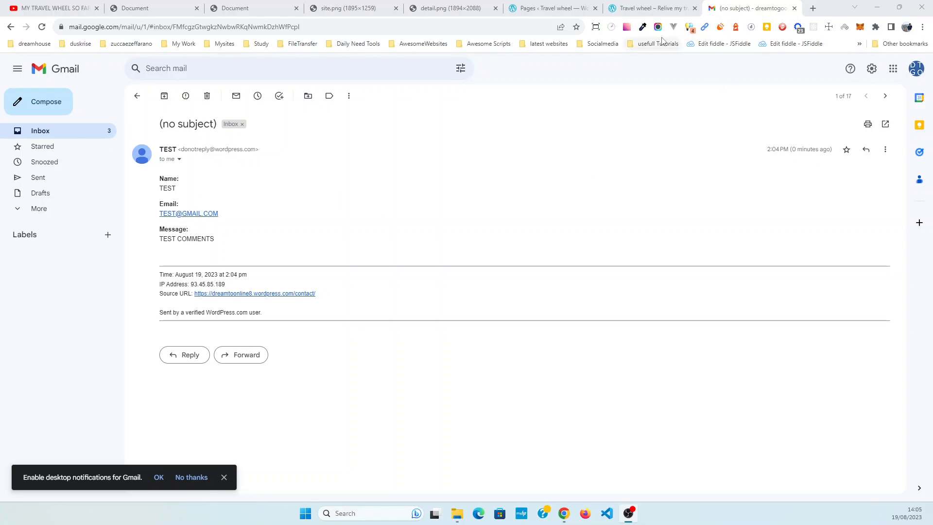
# Check the site's list of published pages in the dashboard and return to the live homepage.
pyautogui.click(547, 8)
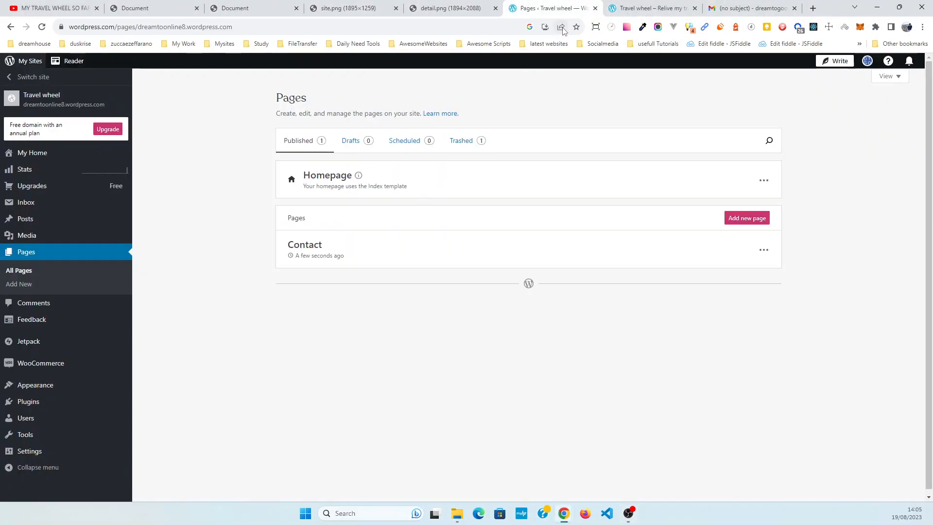
pyautogui.click(57, 251)
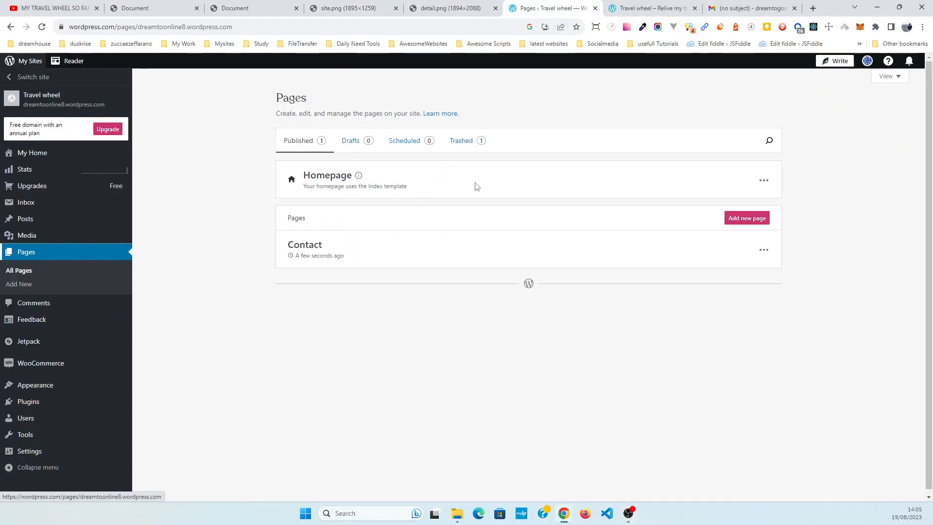
pyautogui.click(652, 8)
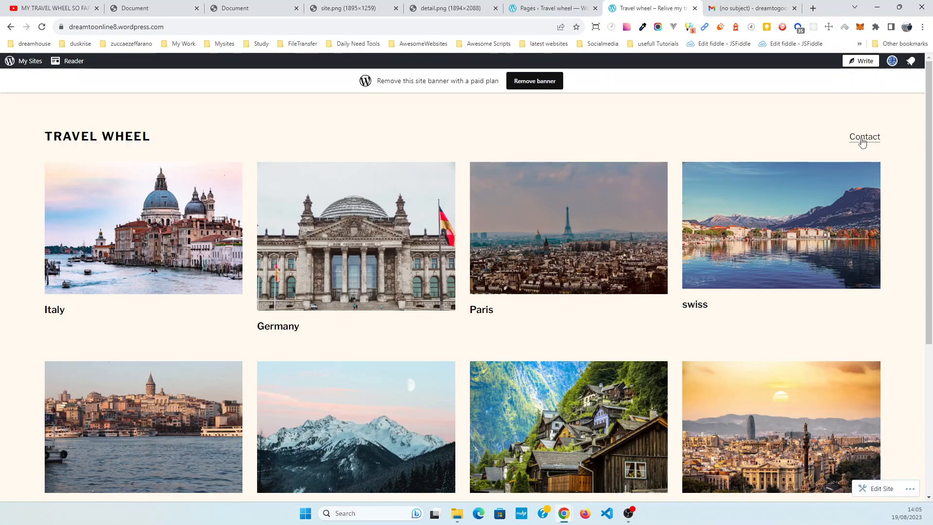
# Review the live Contact page and the homepage down to their footers.
pyautogui.click(863, 141)
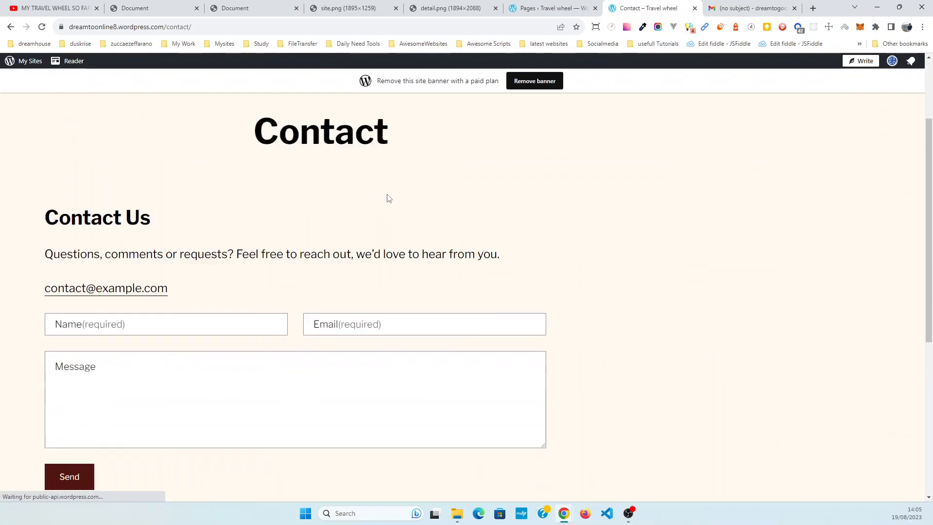
pyautogui.scroll(-7, 389, 197)
pyautogui.scroll(9, 389, 197)
pyautogui.click(131, 138)
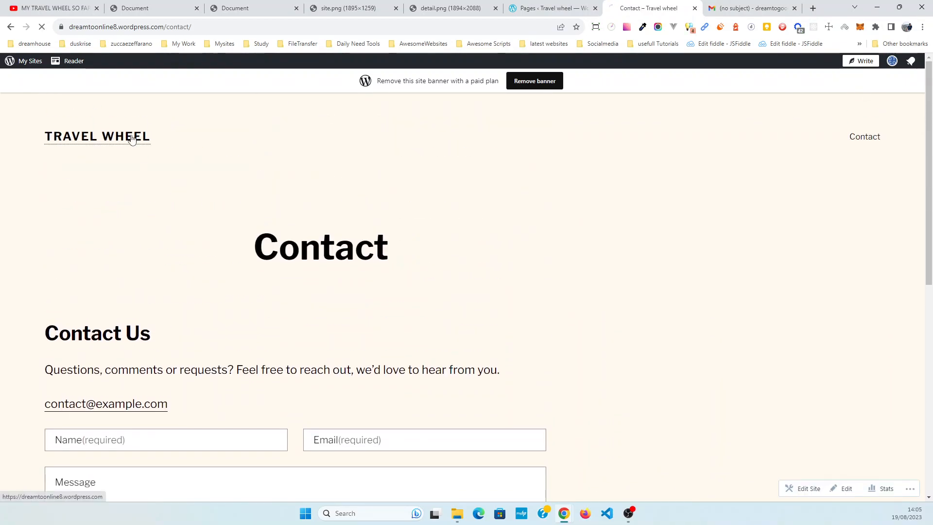
pyautogui.scroll(-5, 503, 197)
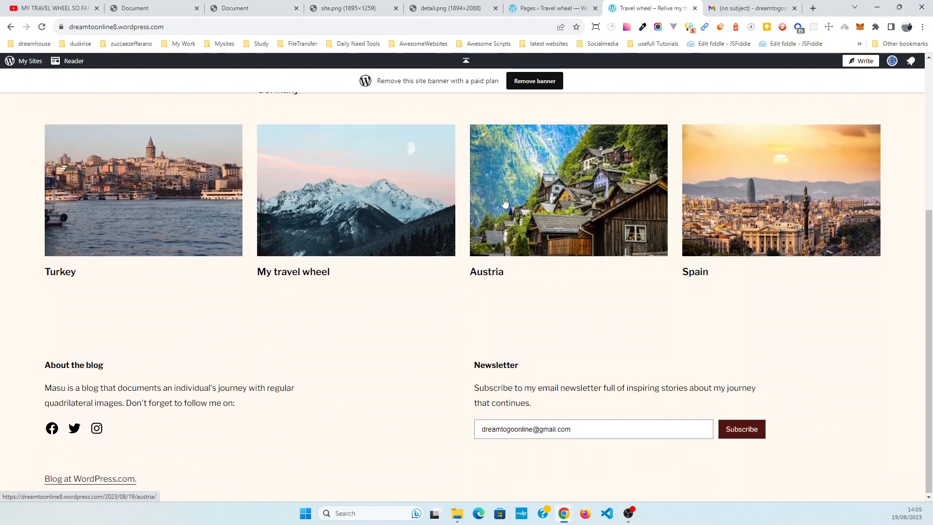
pyautogui.scroll(5, 504, 202)
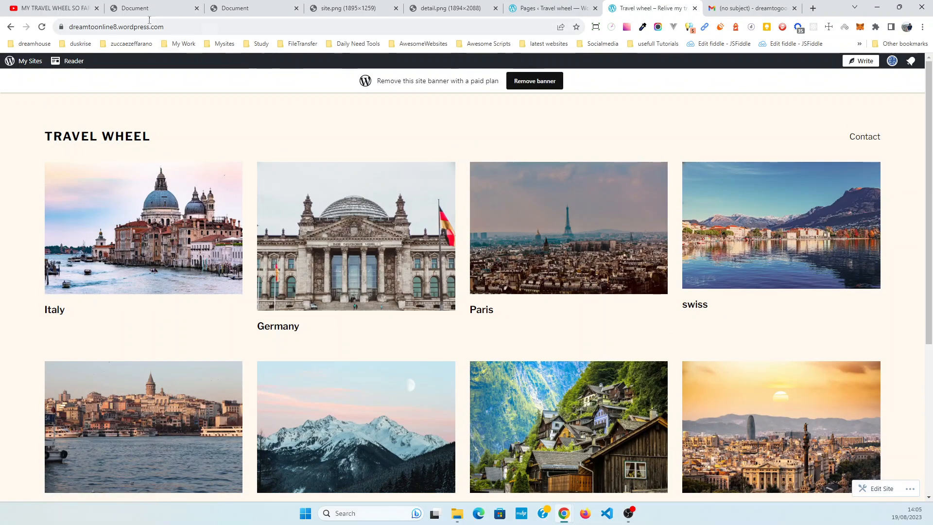
# Copy the blog's homepage address and load it in a new Incognito window.
pyautogui.click(160, 26)
pyautogui.hotkey('ctrl', 'c')
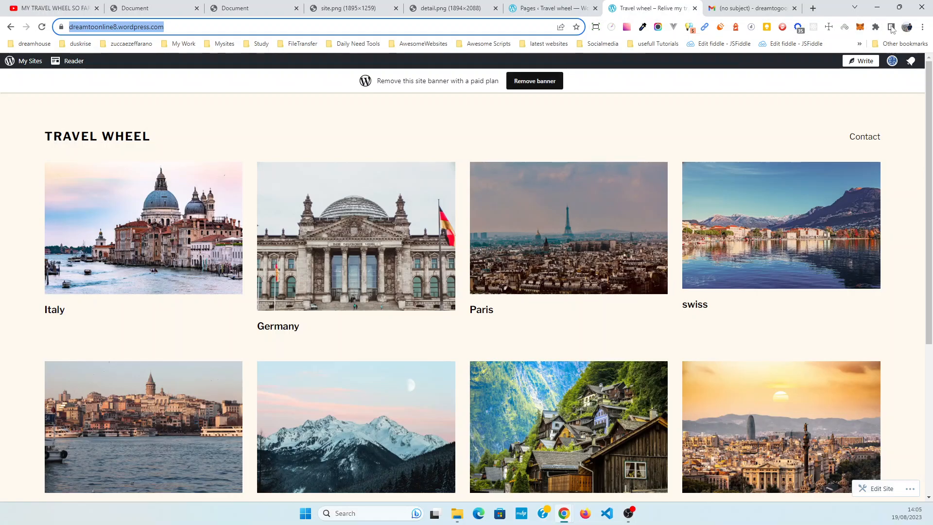
pyautogui.click(923, 27)
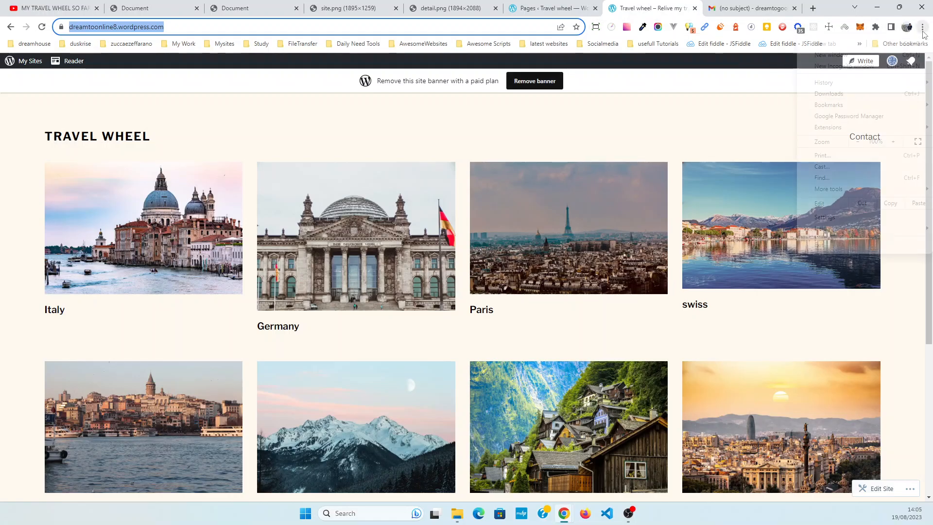
pyautogui.click(826, 67)
pyautogui.hotkey('ctrl', 'v')
pyautogui.press('Return')
# Review the homepage's post grid and footer as a logged-out visitor sees them.
pyautogui.scroll(-4, 317, 115)
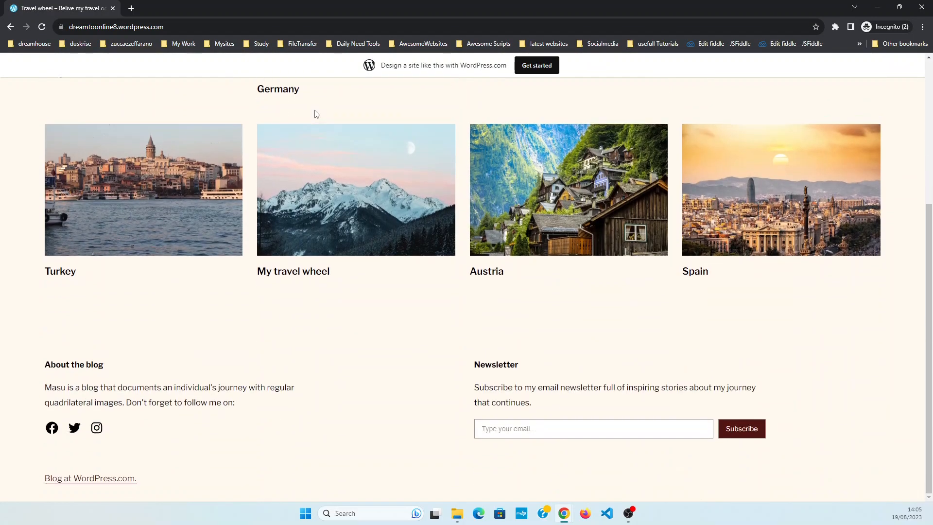
pyautogui.scroll(4, 291, 104)
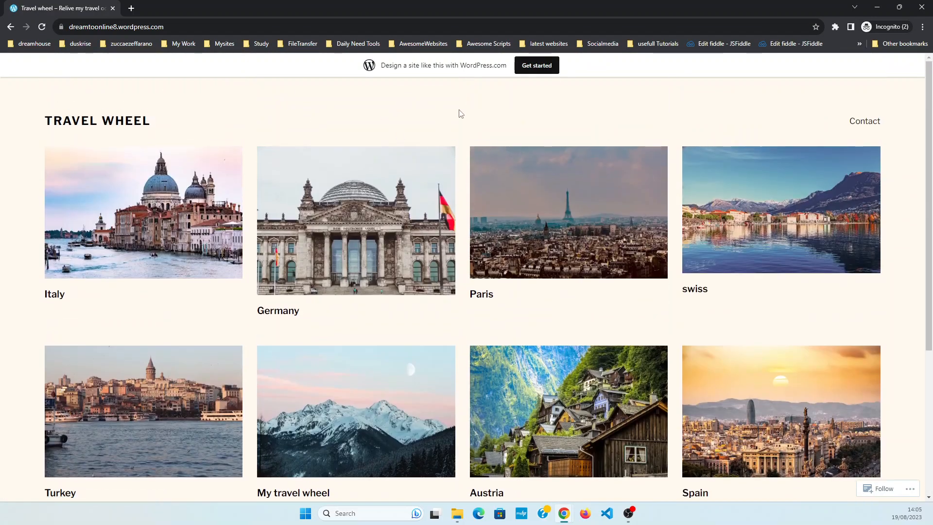
pyautogui.scroll(-4, 458, 112)
pyautogui.scroll(4, 460, 115)
# Review the Contact page from top to footer as a logged-out visitor and return to the homepage.
pyautogui.click(857, 122)
pyautogui.scroll(-7, 351, 164)
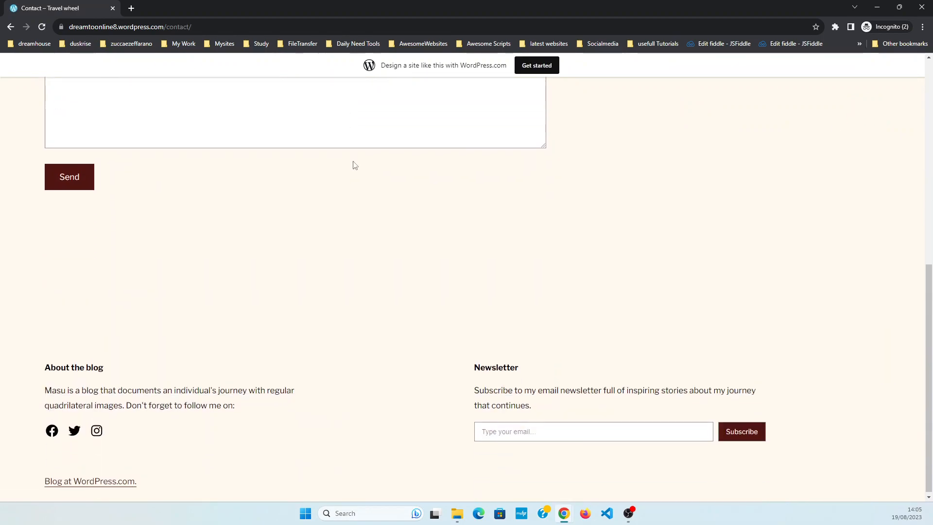
pyautogui.scroll(7, 353, 165)
pyautogui.scroll(-8, 354, 165)
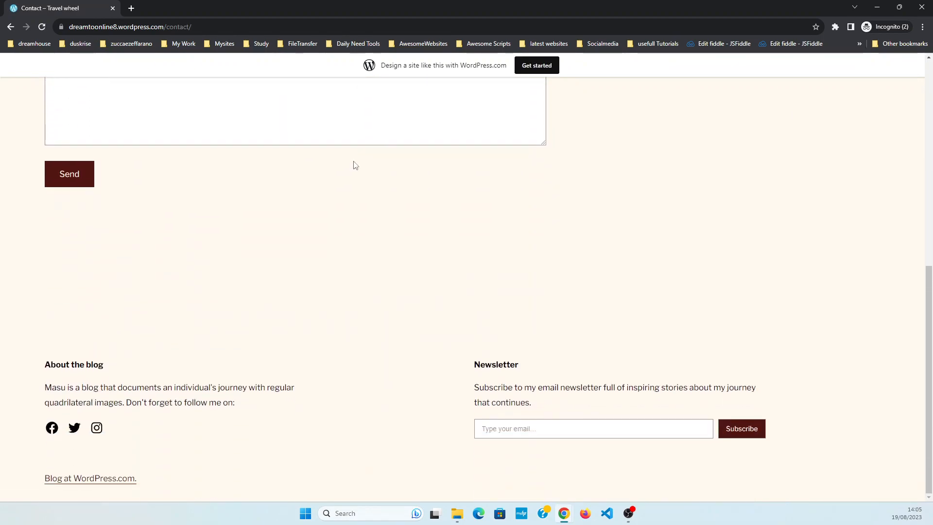
pyautogui.scroll(8, 357, 164)
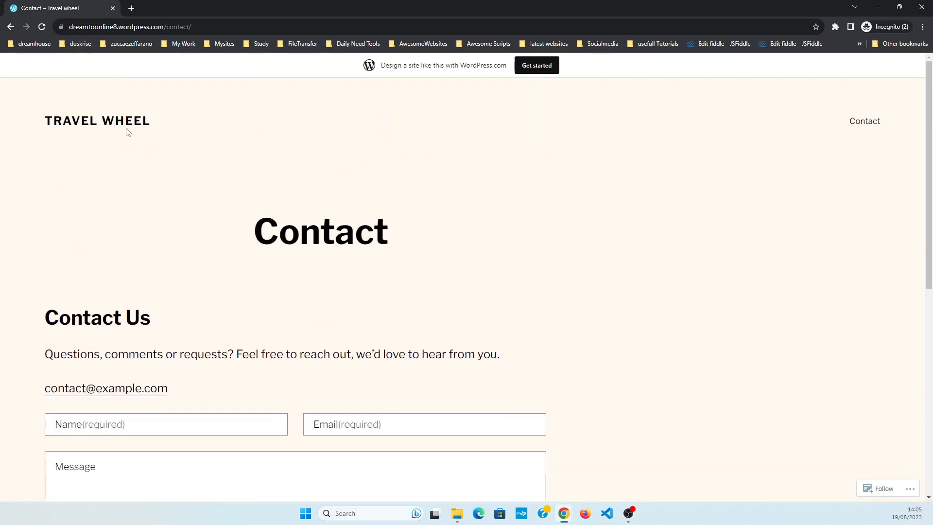
pyautogui.click(125, 126)
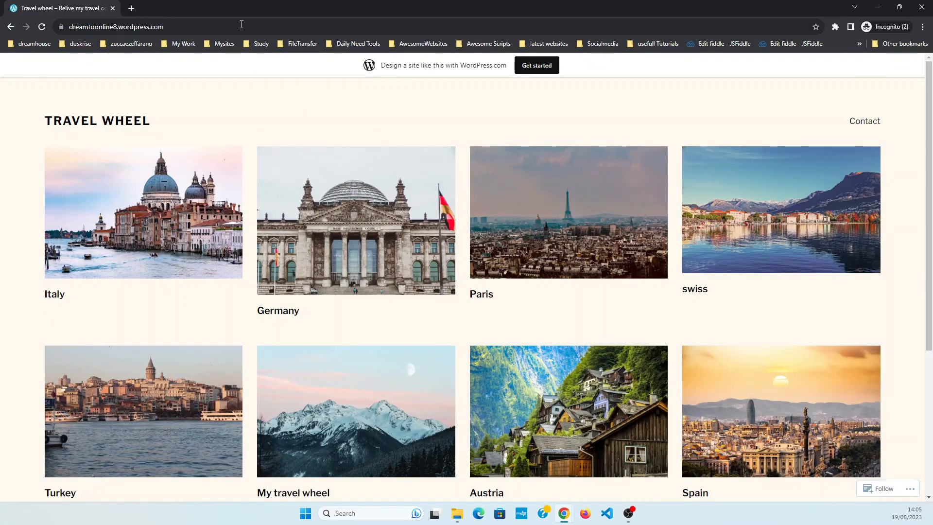
# Look over the homepage once more, open the Italy post and examine its image content.
pyautogui.scroll(-5, 319, 167)
pyautogui.scroll(5, 318, 167)
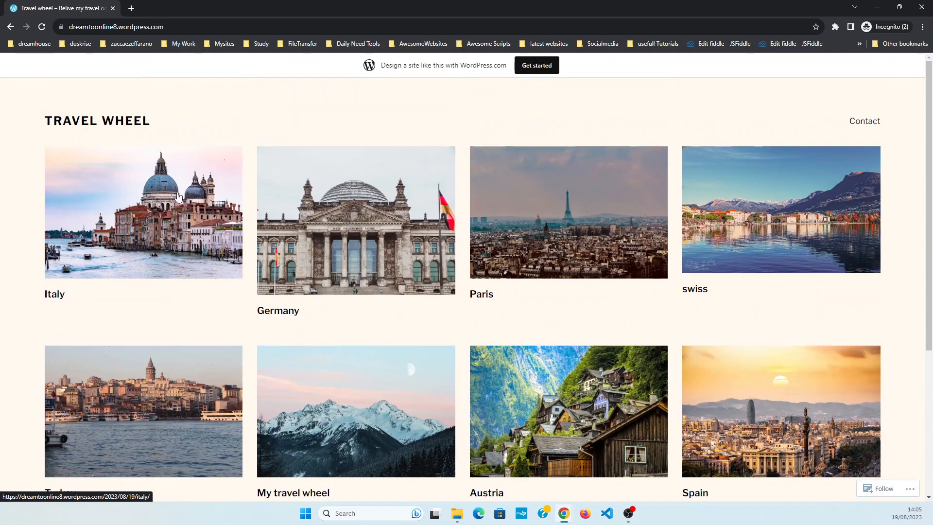
pyautogui.click(178, 197)
pyautogui.scroll(-10, 185, 192)
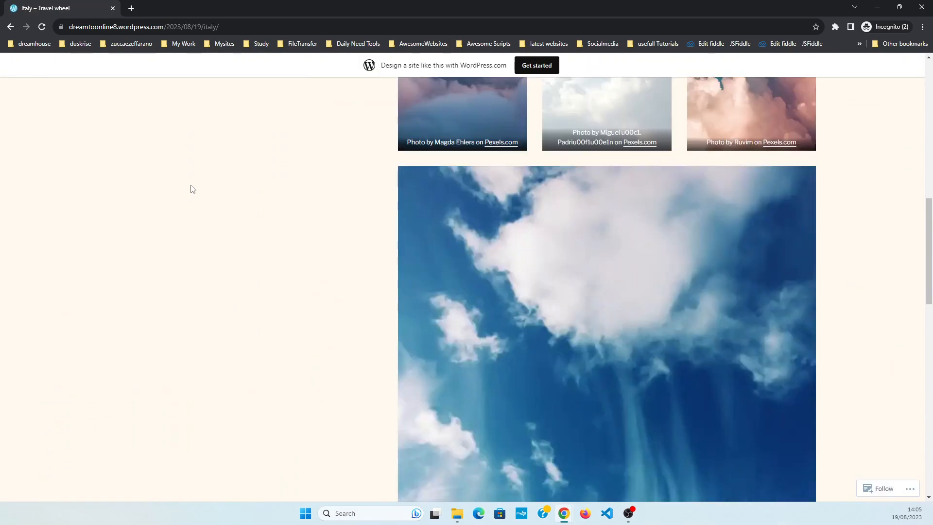
# Look through the rest of the Italy post, then return to the homepage and review its post grid.
pyautogui.scroll(-12, 193, 189)
pyautogui.scroll(16, 193, 188)
pyautogui.scroll(7, 194, 186)
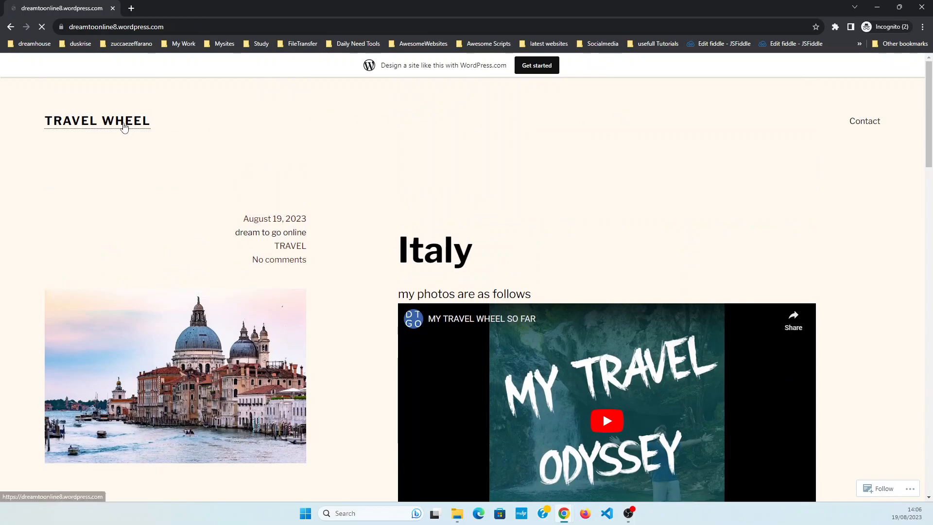
pyautogui.click(121, 124)
pyautogui.scroll(-5, 372, 120)
pyautogui.scroll(5, 372, 120)
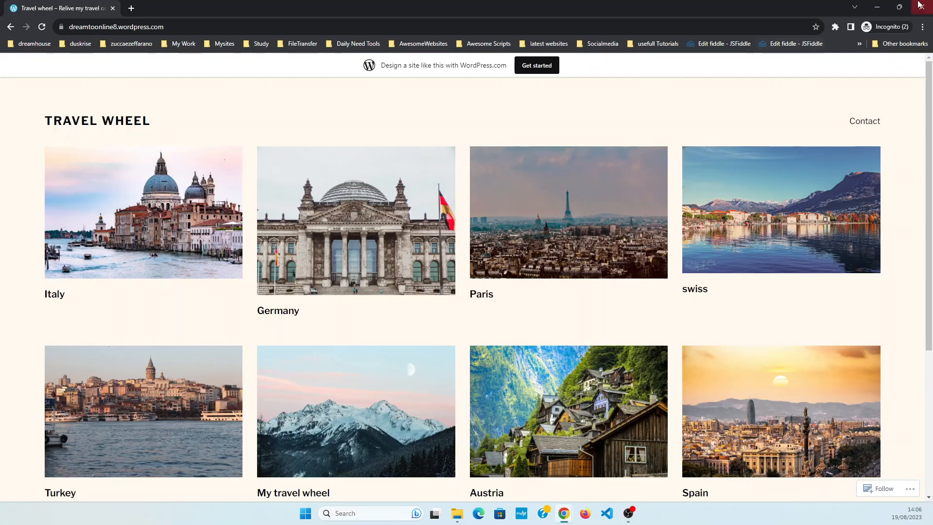
# Close the Incognito window and return to the Travel wheel dashboard's page list in the logged-in browser.
pyautogui.click(924, 9)
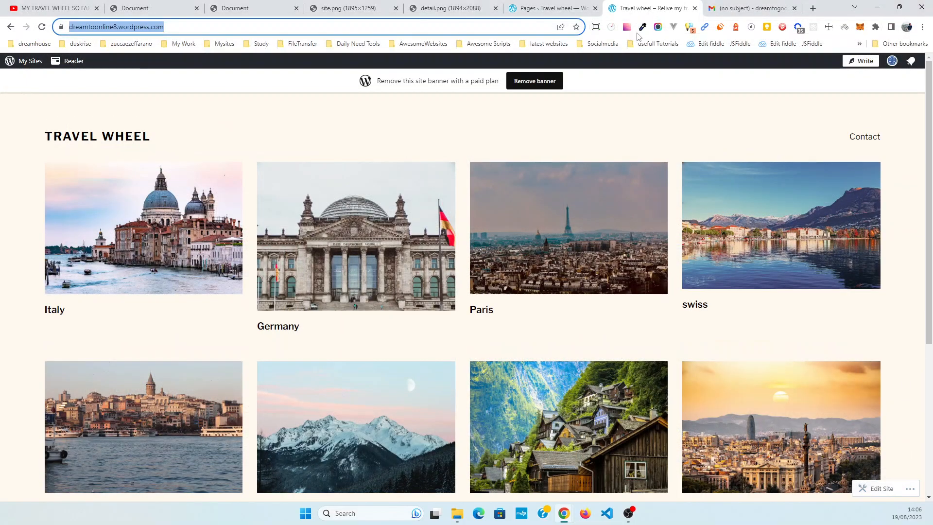
pyautogui.scroll(-5, 559, 187)
pyautogui.scroll(5, 466, 60)
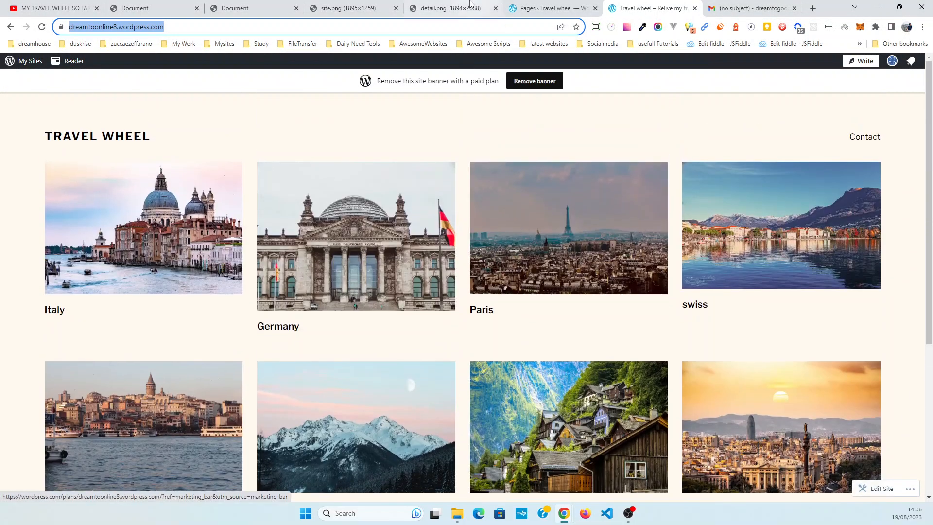
pyautogui.click(472, 6)
pyautogui.click(547, 8)
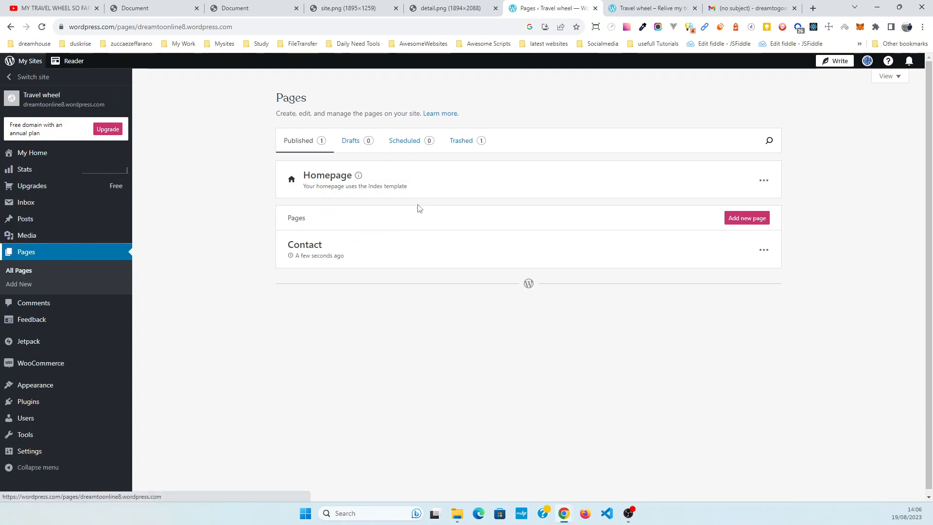
# View the list of published posts and look through the uploaded images in the media library.
pyautogui.click(33, 225)
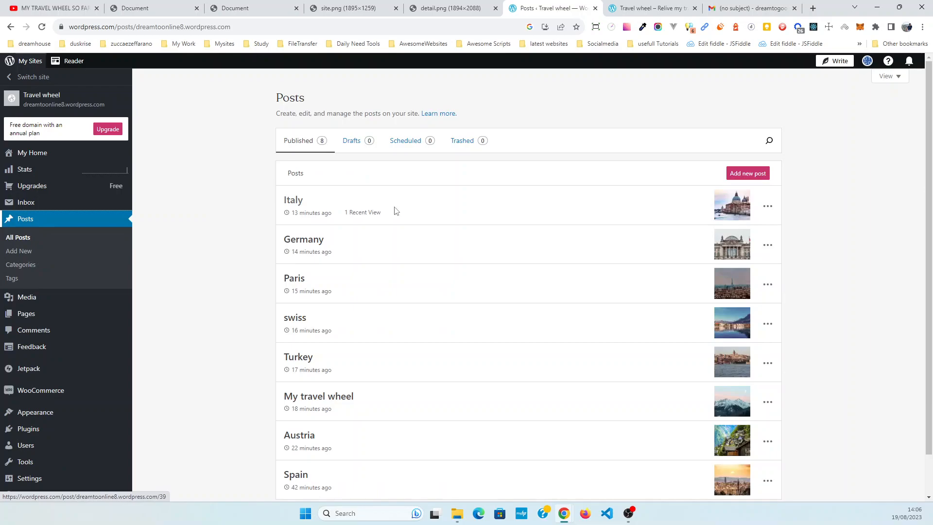
pyautogui.click(24, 298)
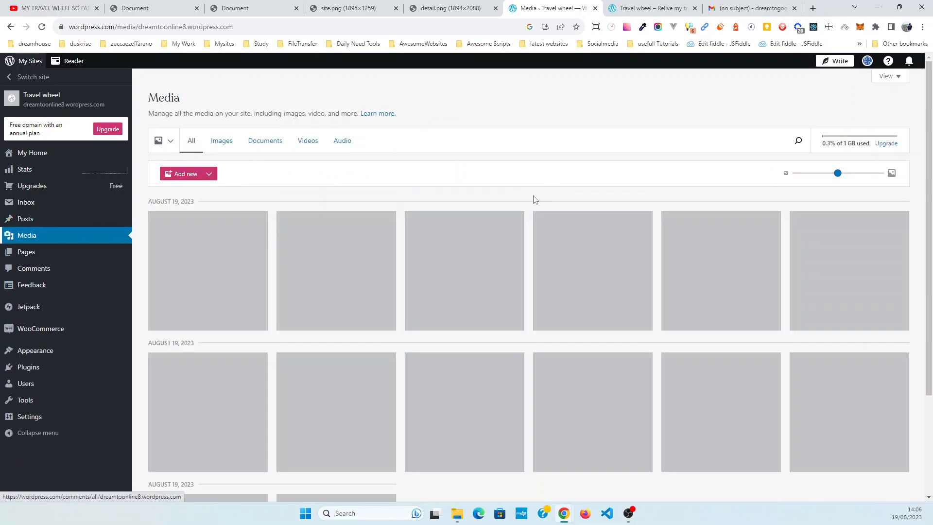
pyautogui.scroll(-3, 409, 218)
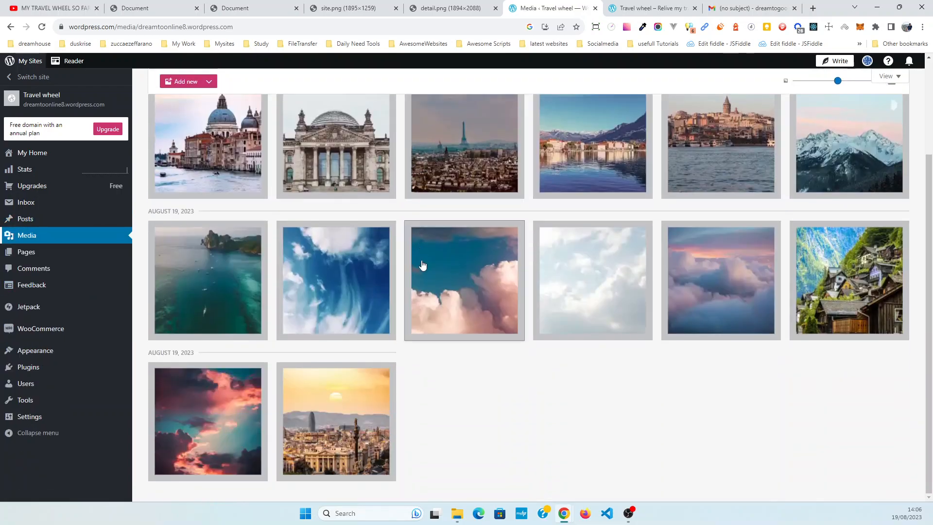
pyautogui.scroll(3, 423, 265)
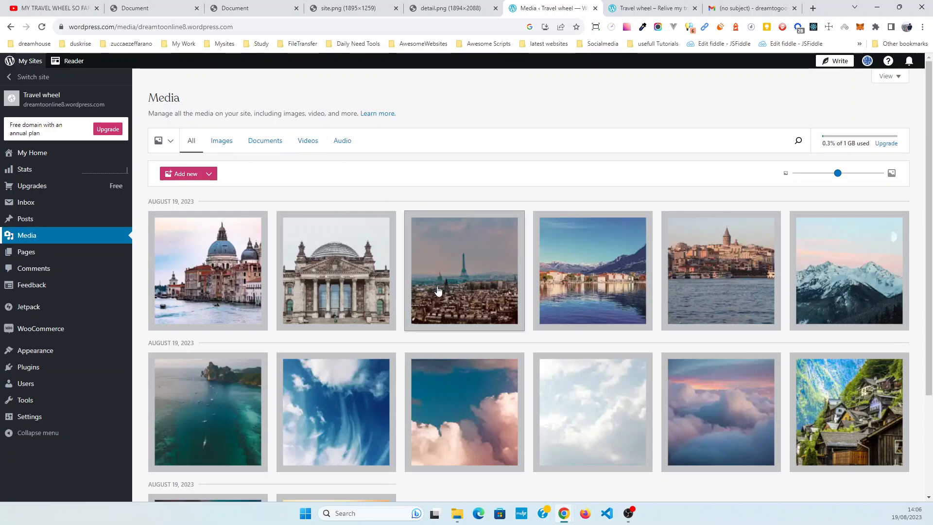
pyautogui.scroll(-2, 425, 269)
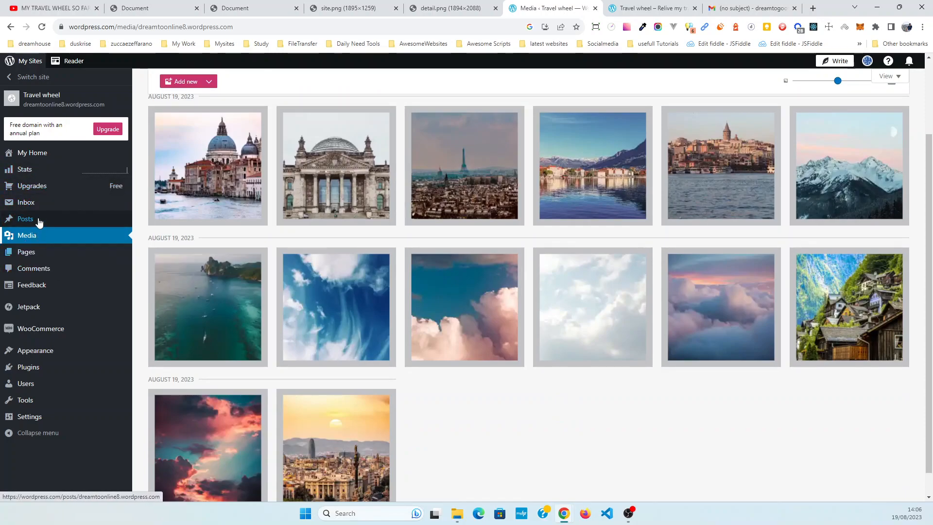
pyautogui.scroll(2, 39, 228)
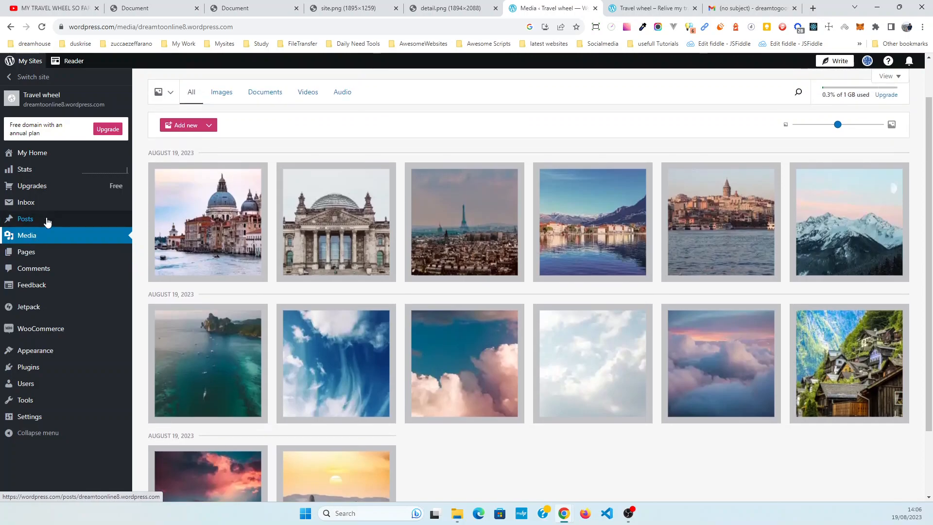
# Review the site's traffic stats, including daily views and visitors, most viewed posts and pages, and visitor countries.
pyautogui.click(30, 170)
pyautogui.scroll(-9, 427, 233)
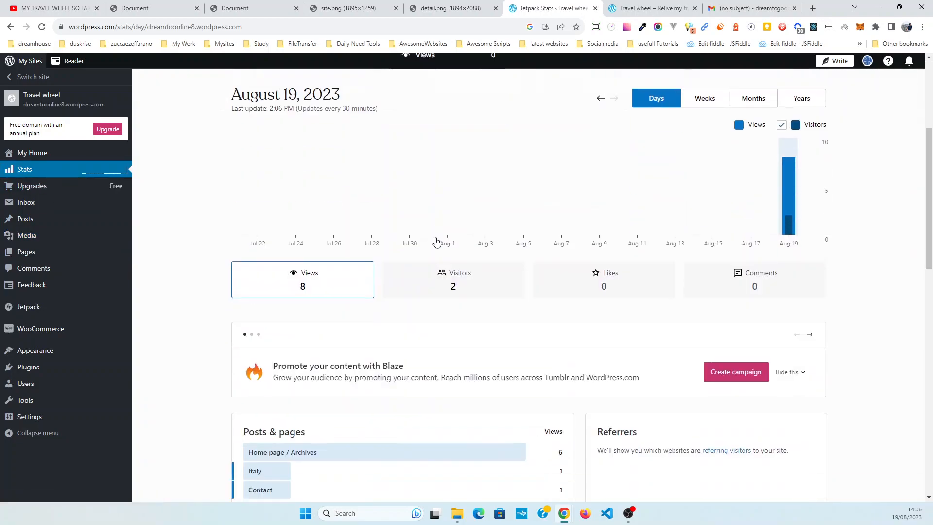
pyautogui.scroll(10, 437, 241)
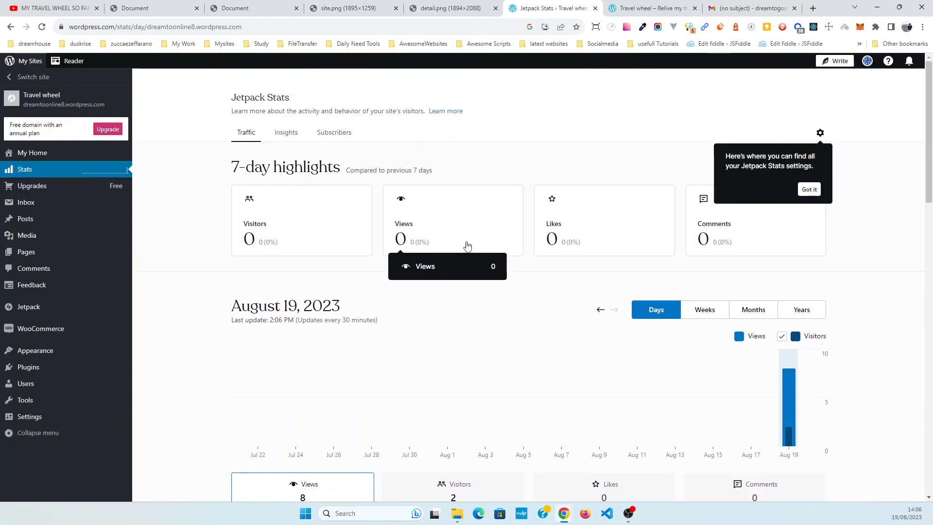
pyautogui.scroll(-3, 578, 213)
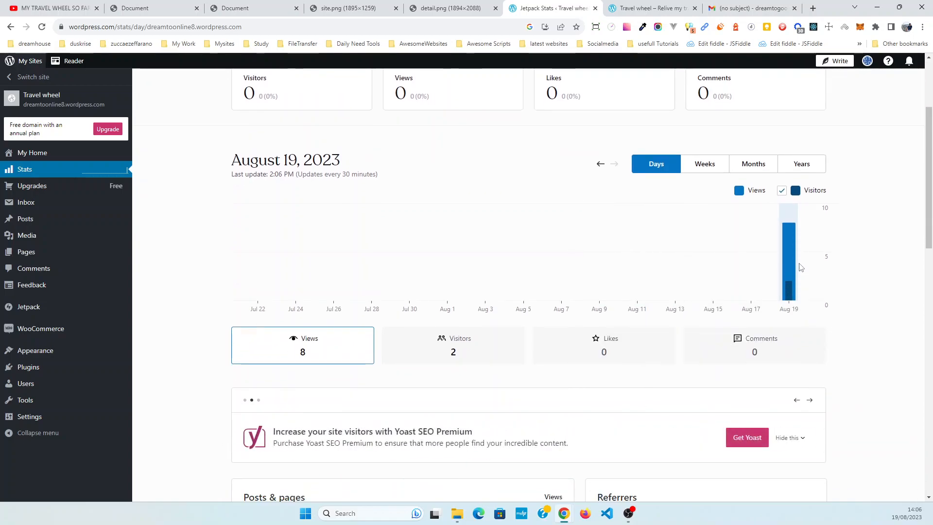
pyautogui.scroll(-1, 787, 282)
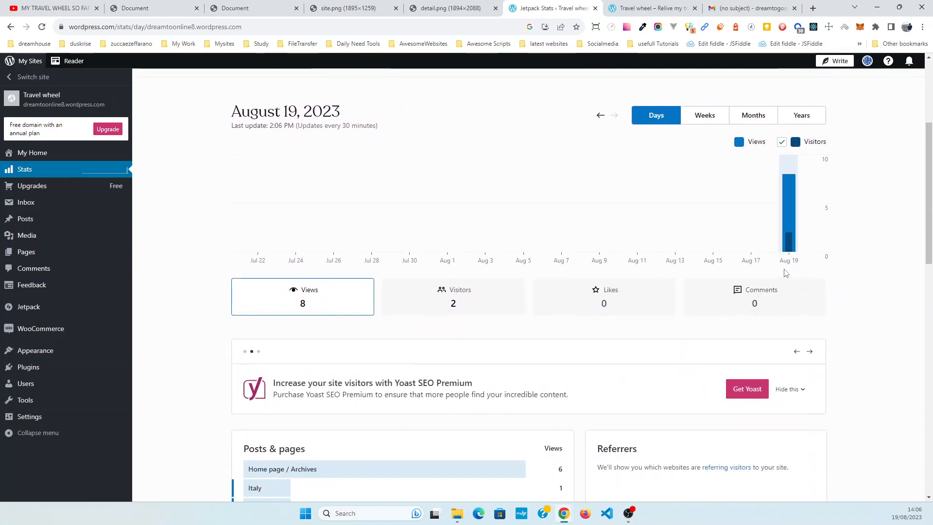
pyautogui.scroll(-8, 542, 285)
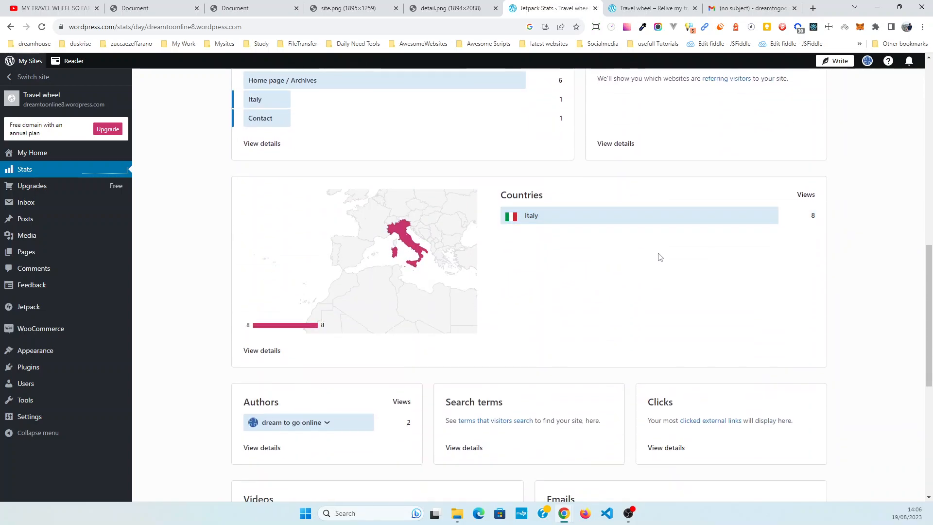
pyautogui.scroll(2, 660, 257)
pyautogui.scroll(-9, 659, 256)
pyautogui.scroll(13, 659, 256)
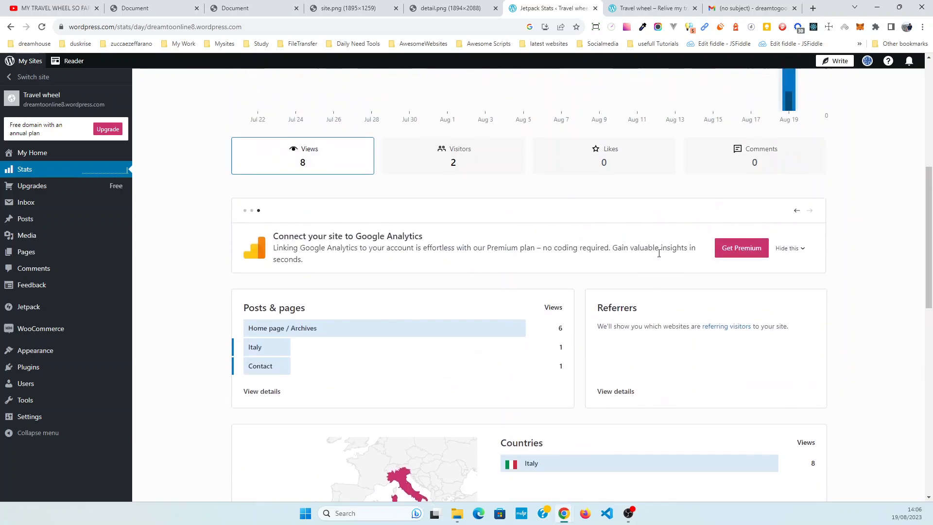
pyautogui.scroll(6, 659, 253)
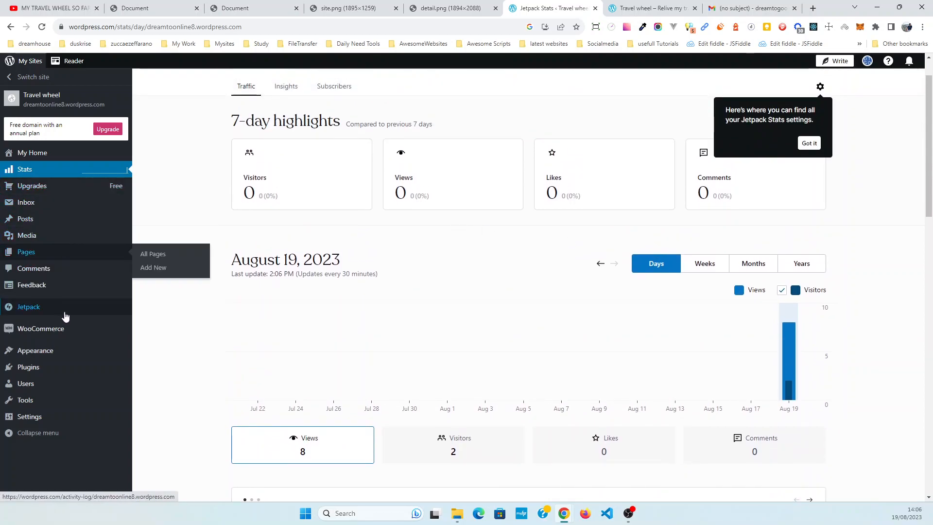
# Open the form for adding a team member to Travel wheel and look at the role options, keeping Editor.
pyautogui.click(38, 386)
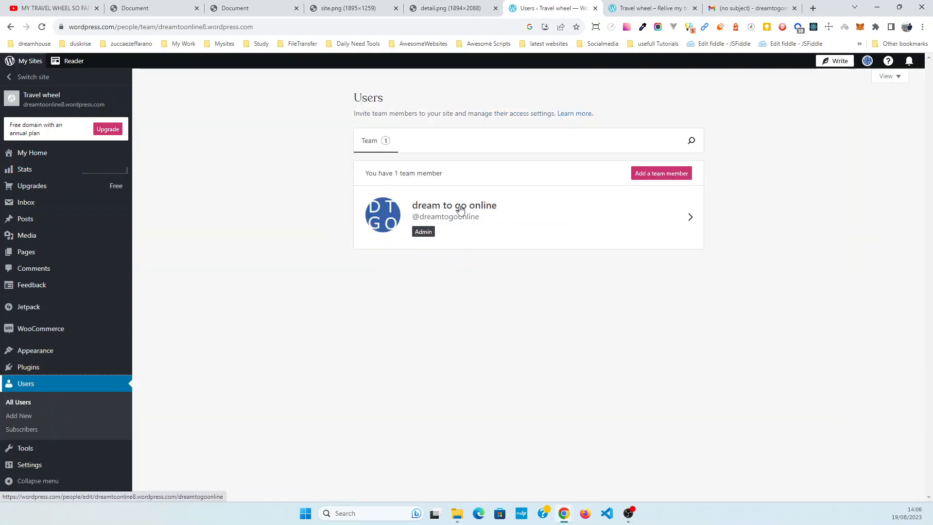
pyautogui.click(652, 174)
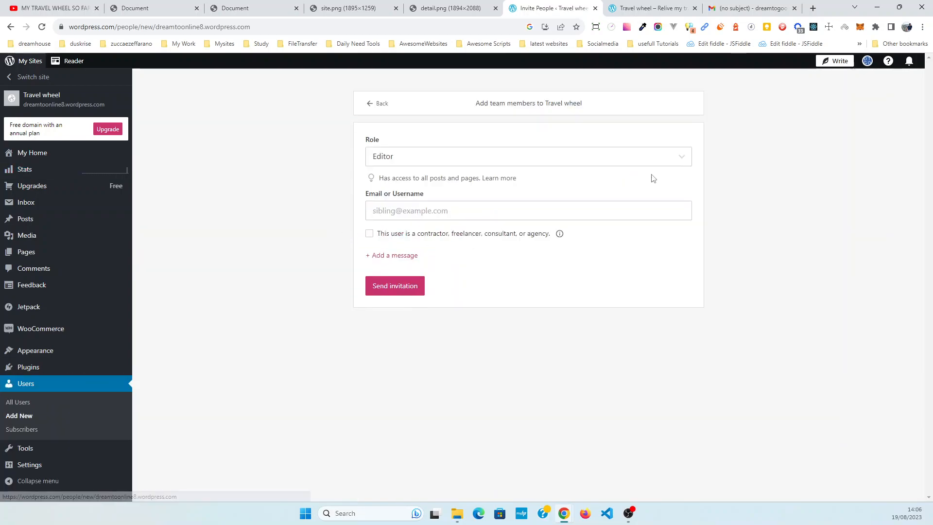
pyautogui.click(422, 161)
pyautogui.click(405, 185)
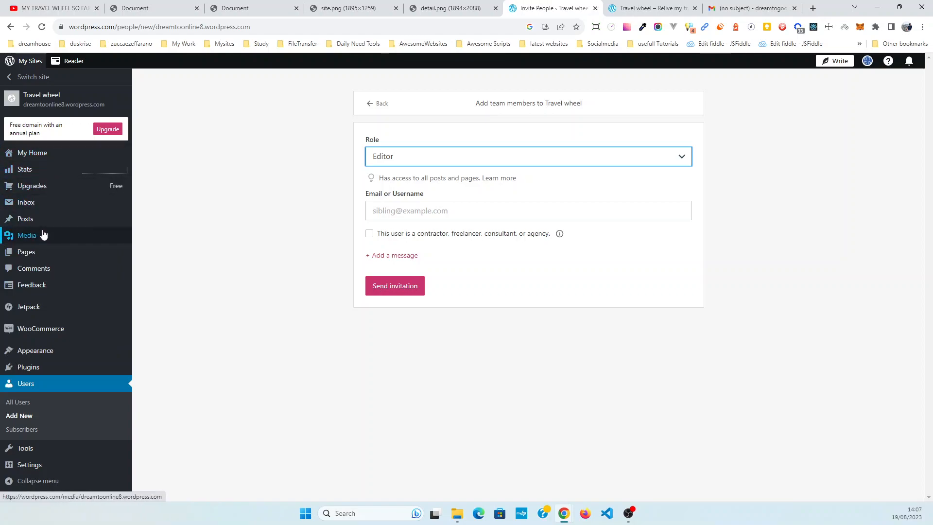
pyautogui.moveTo(42, 223)
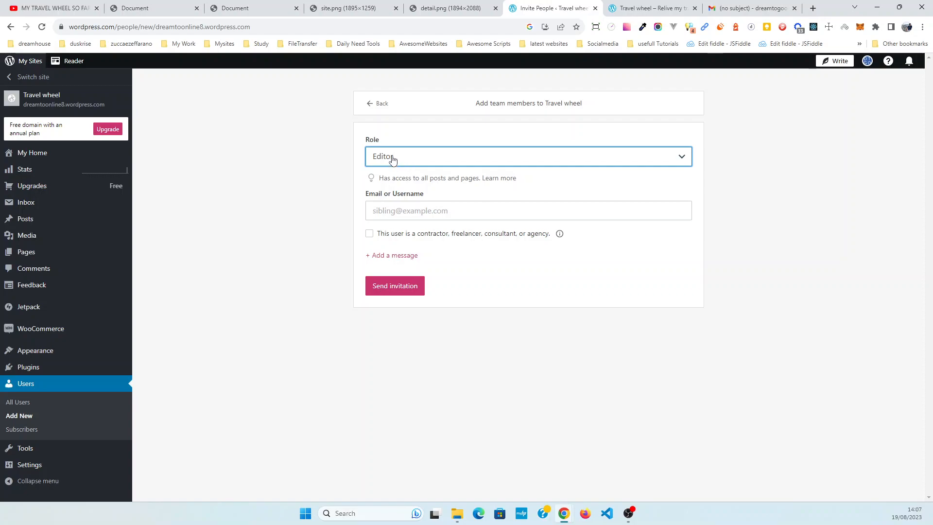
# Try the Author role in the team invitation form, then return to the user list without sending an invitation.
pyautogui.click(437, 158)
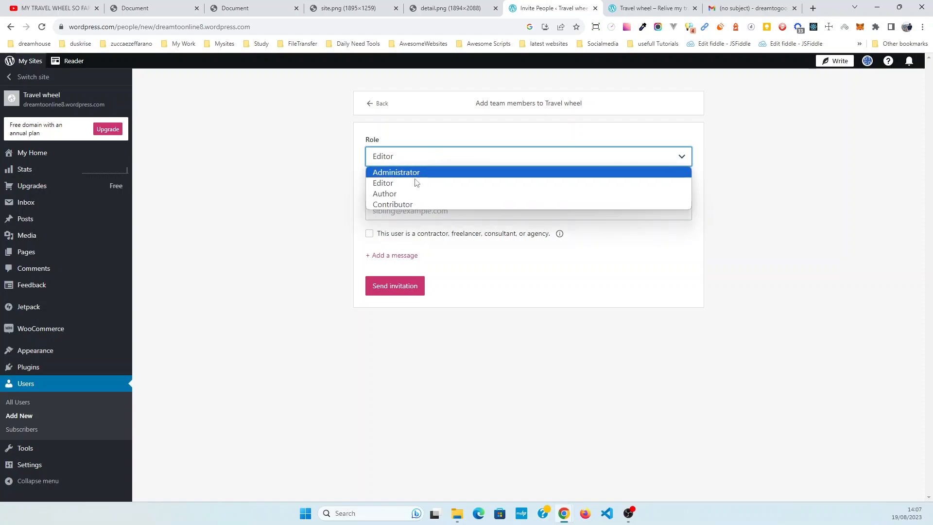
pyautogui.click(467, 191)
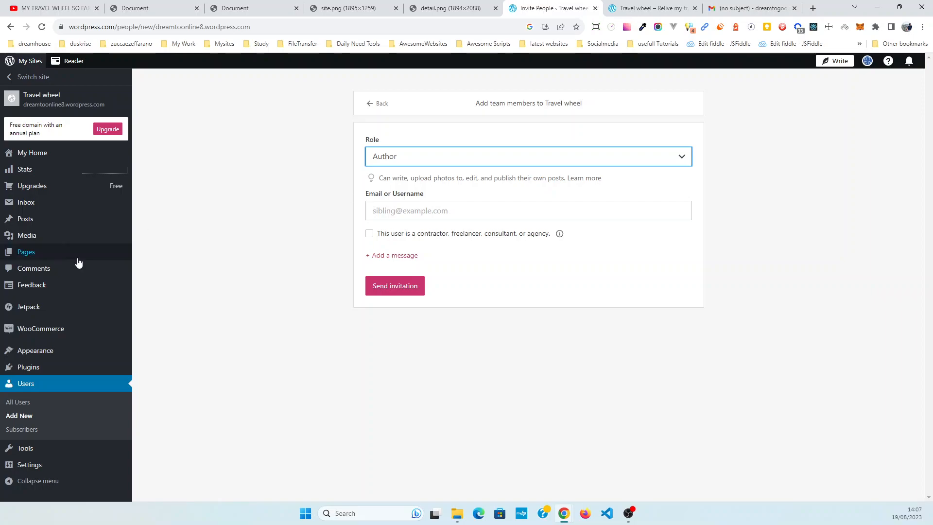
pyautogui.click(443, 162)
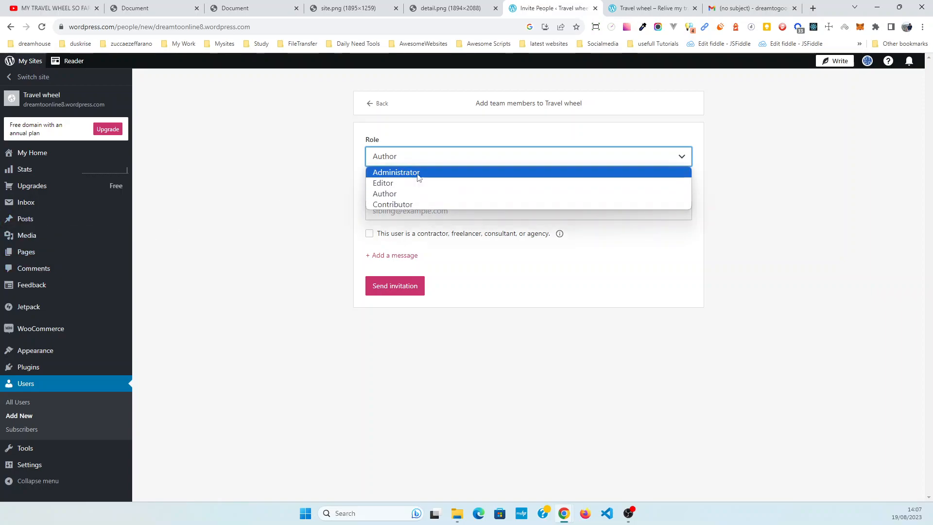
pyautogui.click(381, 105)
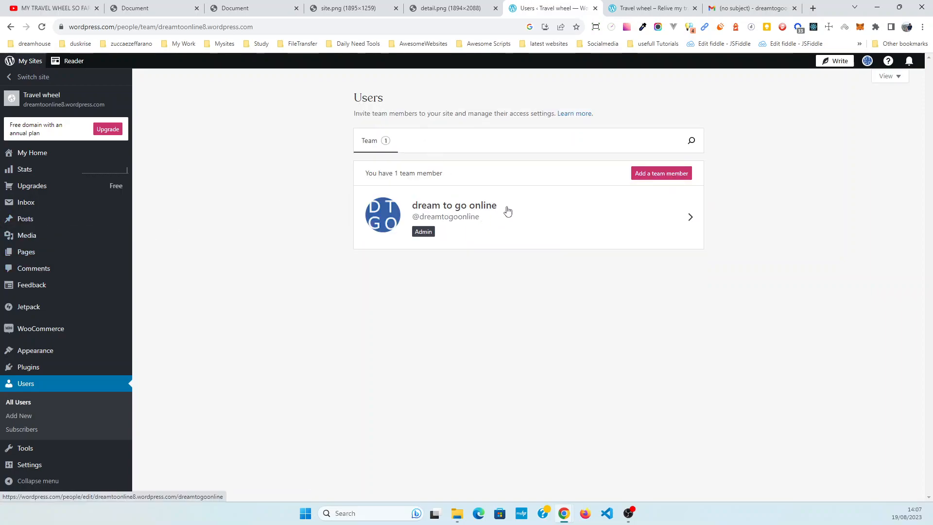
# Reopen the team invitation form, compare the available roles and go back to the user list.
pyautogui.click(673, 174)
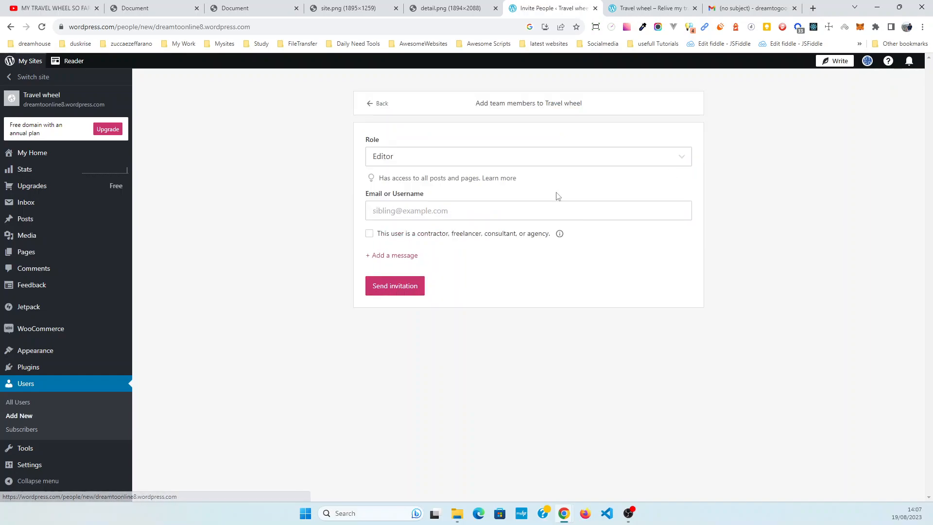
pyautogui.click(437, 165)
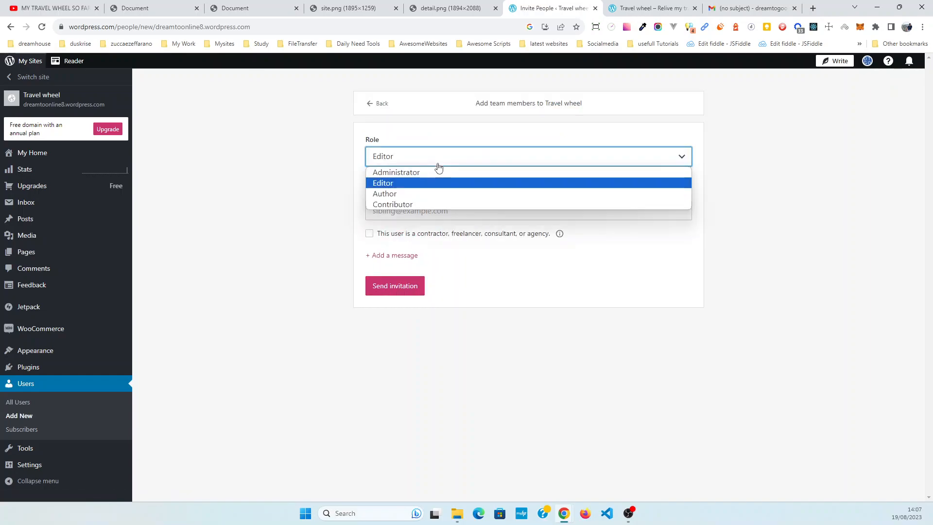
pyautogui.click(446, 137)
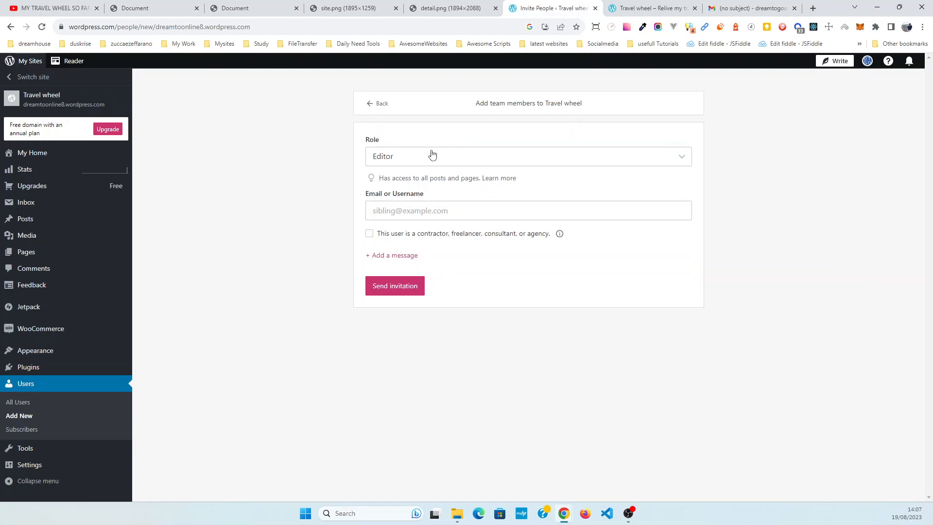
pyautogui.click(436, 156)
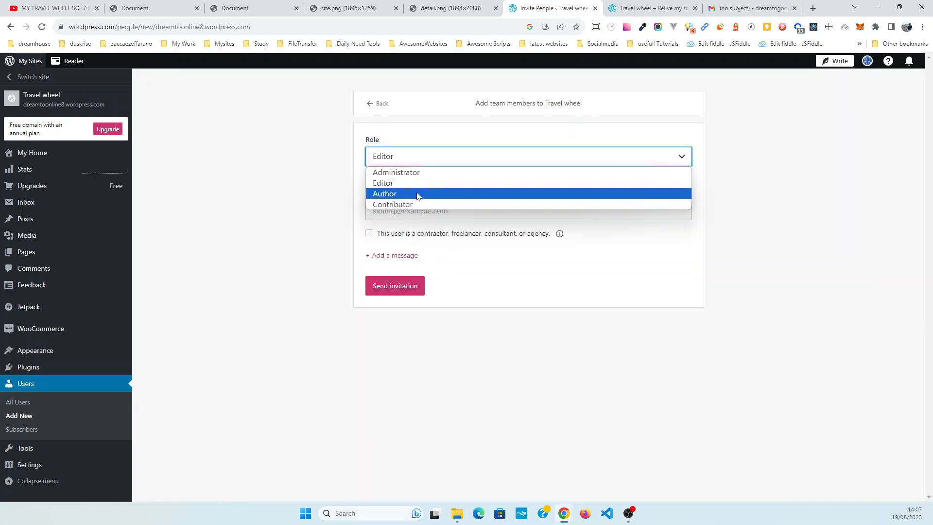
pyautogui.click(380, 104)
pyautogui.click(381, 104)
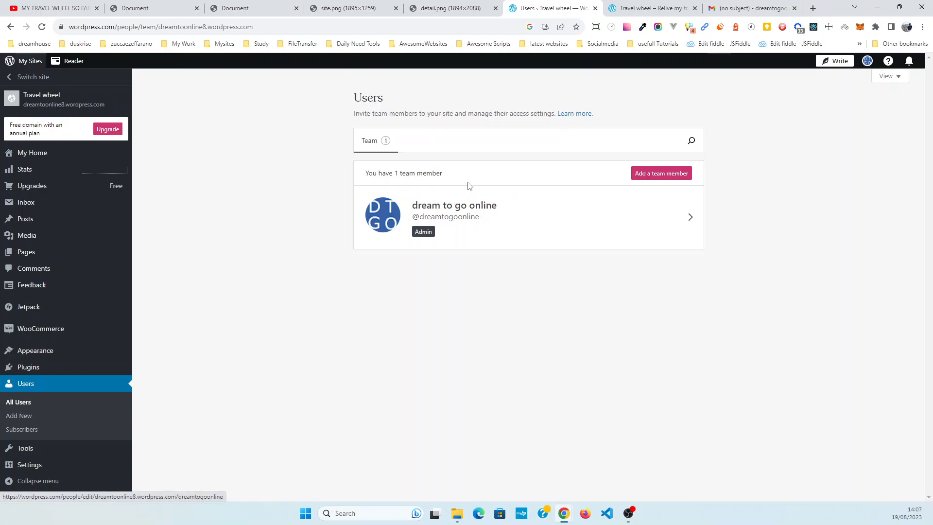
# Check the email or username field of a new team invitation and leave the form without sending.
pyautogui.click(648, 174)
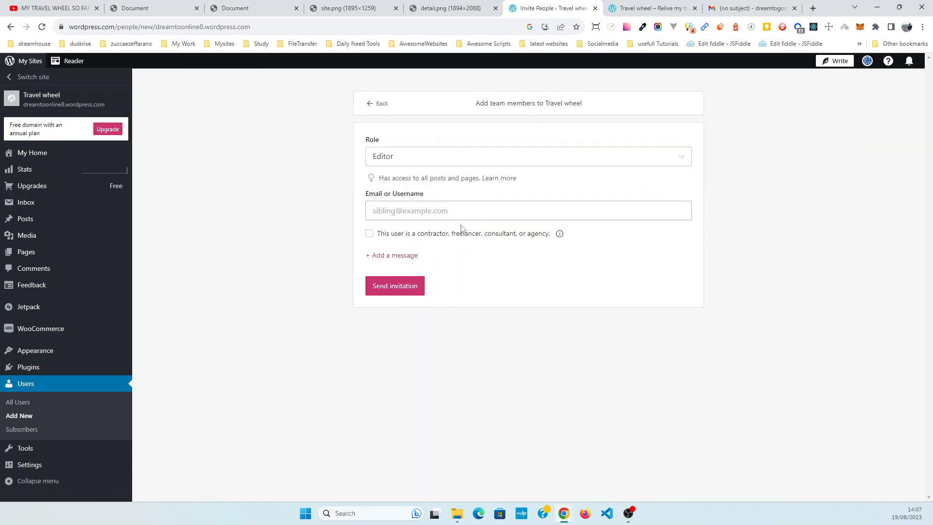
pyautogui.click(423, 215)
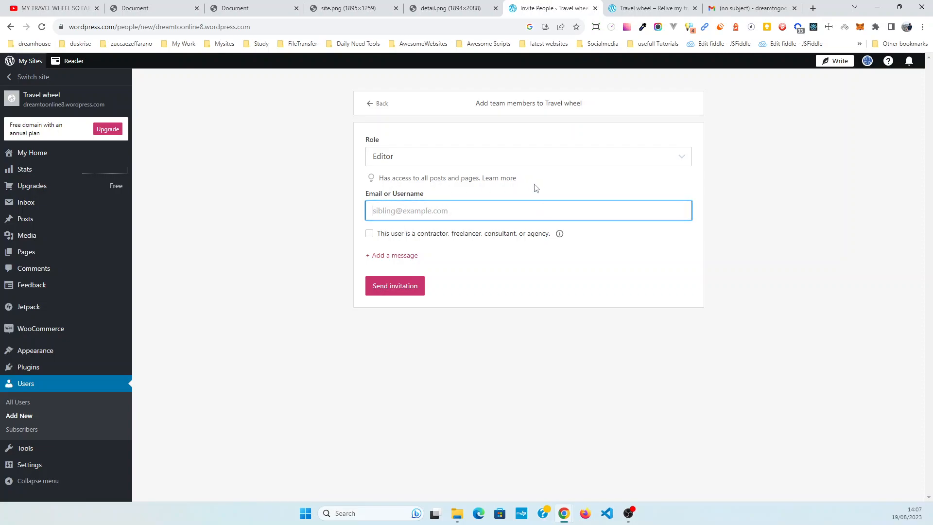
pyautogui.click(382, 105)
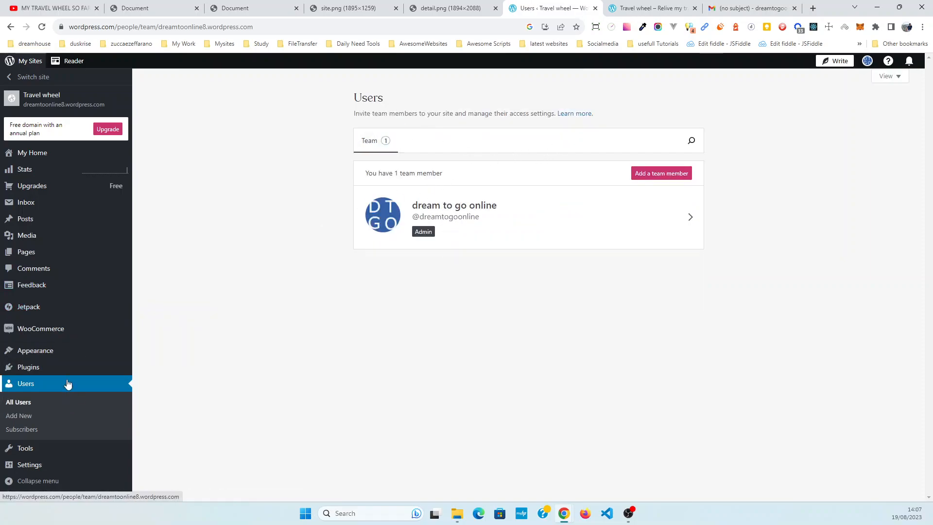
# Open the site's general settings and examine the privacy options.
pyautogui.moveTo(49, 464)
pyautogui.click(160, 371)
pyautogui.scroll(-6, 443, 274)
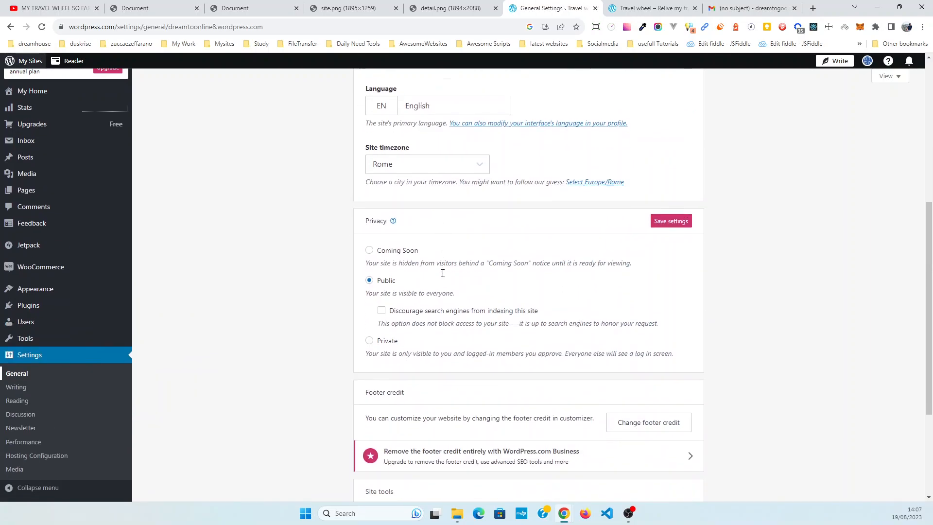
# Review the footer credit, site tools, site profile and privacy sections of the general settings, with a brief look at the live site.
pyautogui.scroll(-3, 443, 274)
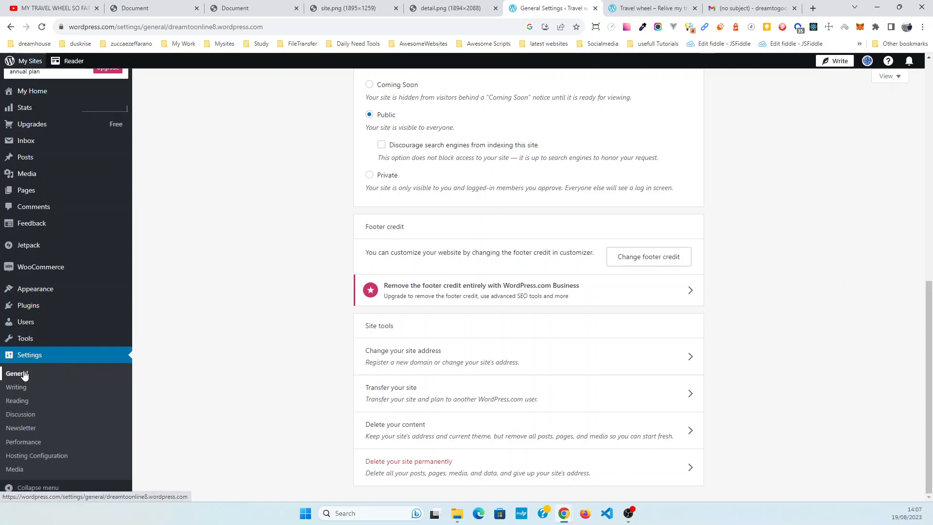
pyautogui.scroll(8, 389, 262)
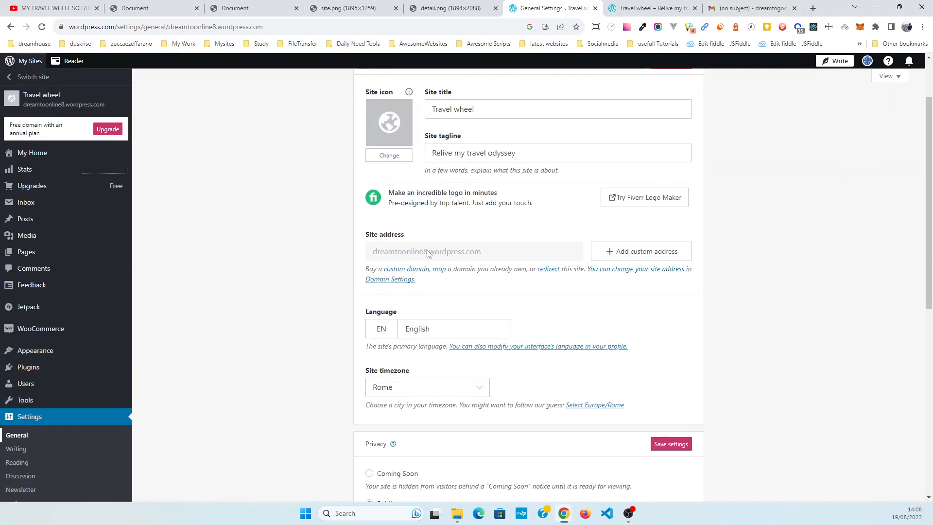
pyautogui.scroll(2, 486, 234)
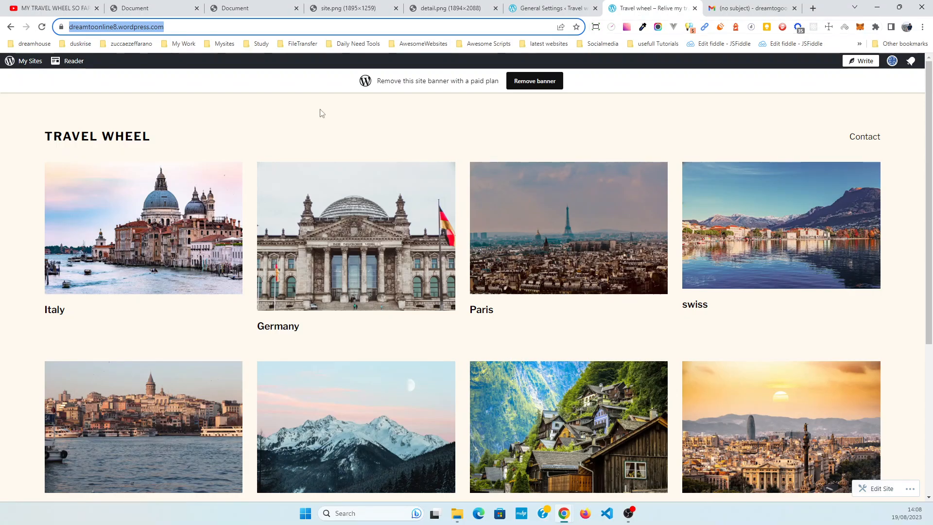
pyautogui.click(652, 8)
pyautogui.click(552, 8)
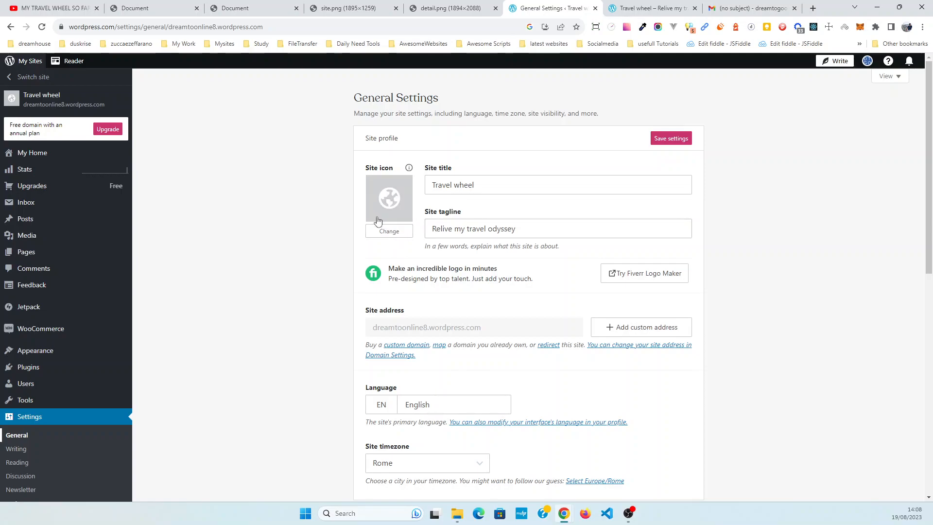
pyautogui.scroll(-4, 471, 242)
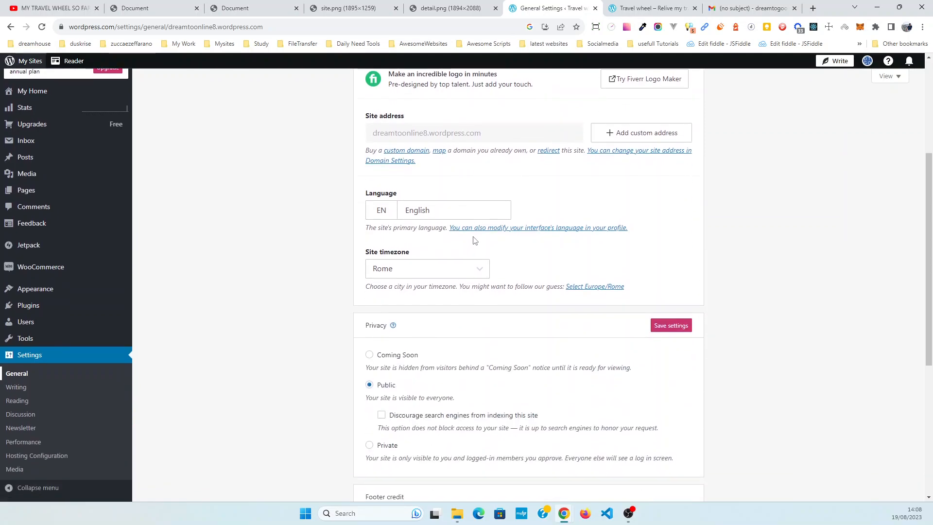
pyautogui.scroll(3, 616, 203)
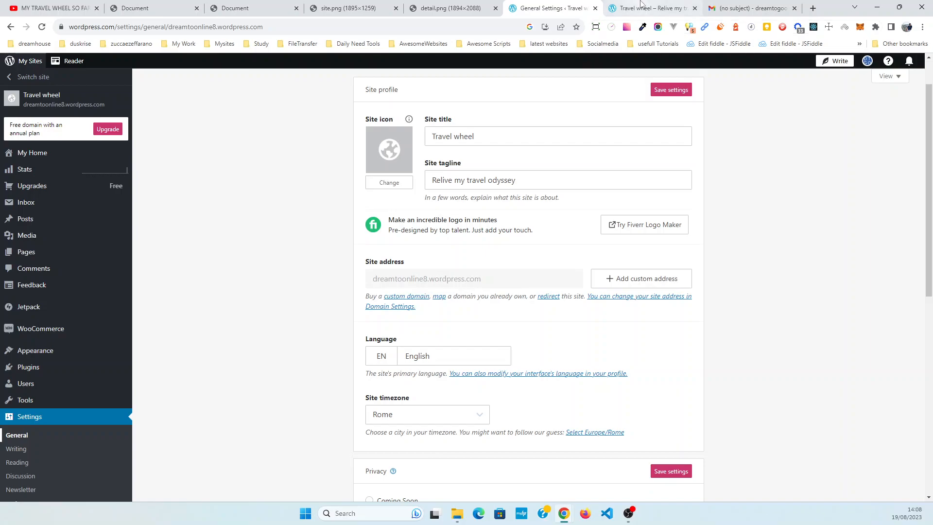
# Highlight the live site's full address, dreamtoonline8.wordpress.com, and return to the general settings.
pyautogui.click(642, 7)
pyautogui.click(135, 27)
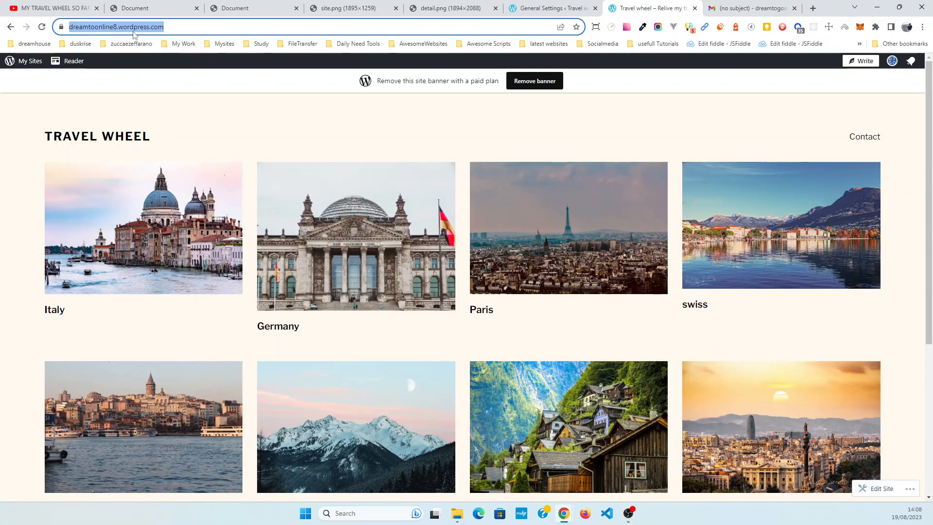
pyautogui.moveTo(187, 27); pyautogui.dragTo(61, 26)
pyautogui.click(552, 8)
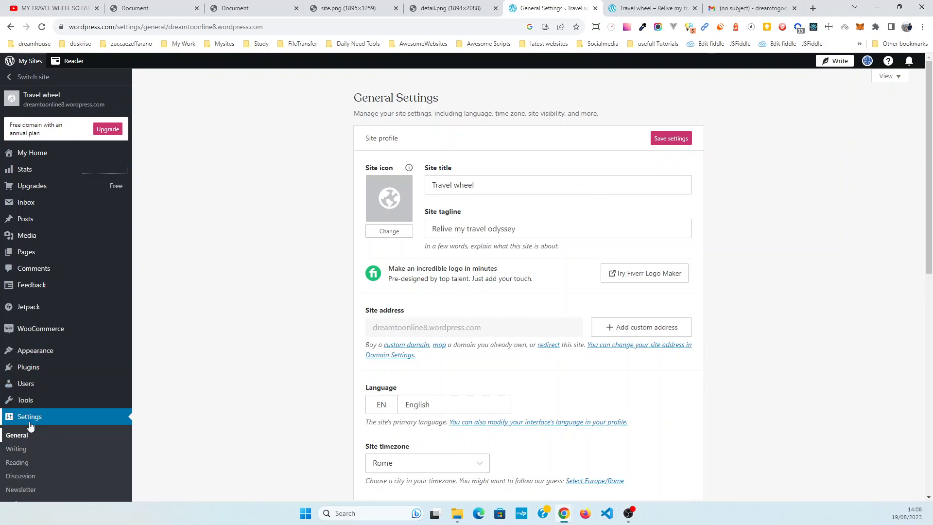
# Start adding a custom site address and examine the domain suggestions and prices for dreamtoonline8 against the live site's address.
pyautogui.click(622, 334)
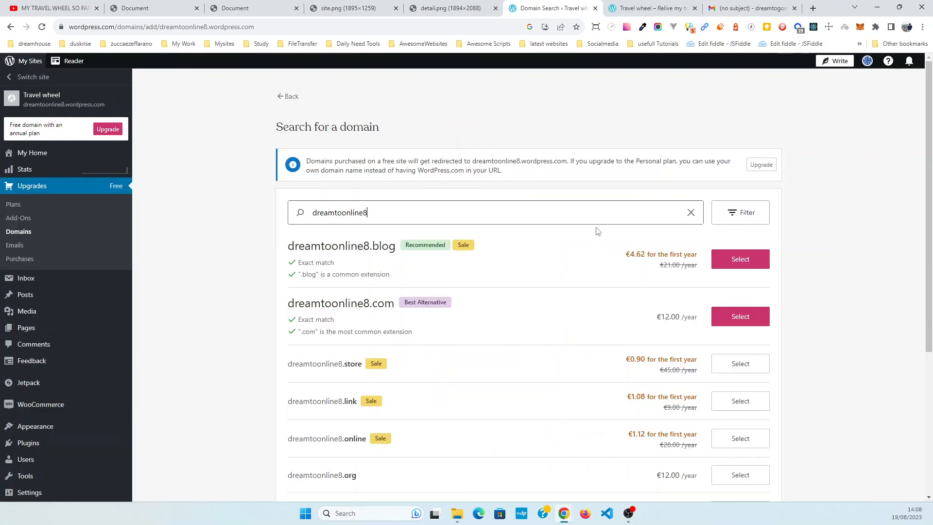
pyautogui.scroll(-2, 588, 273)
pyautogui.scroll(1, 659, 208)
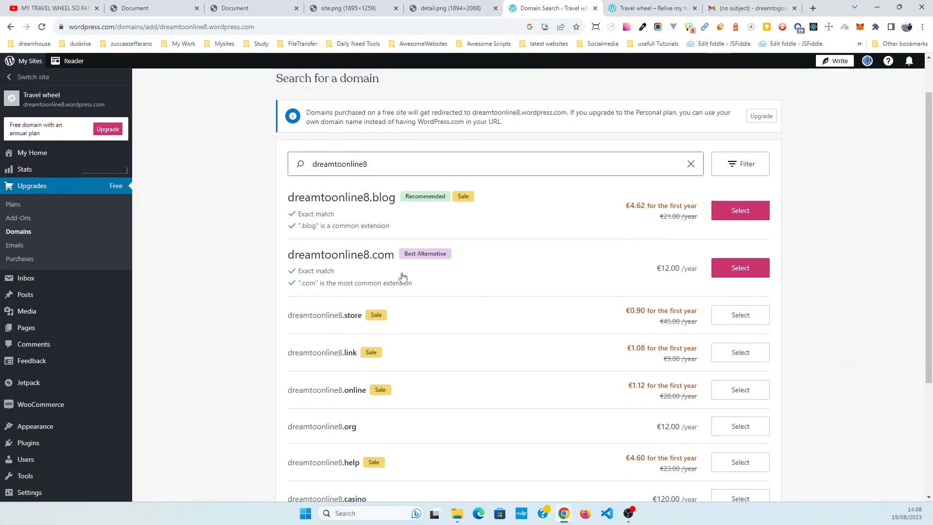
pyautogui.hotkey('ctrl', 'Tab')
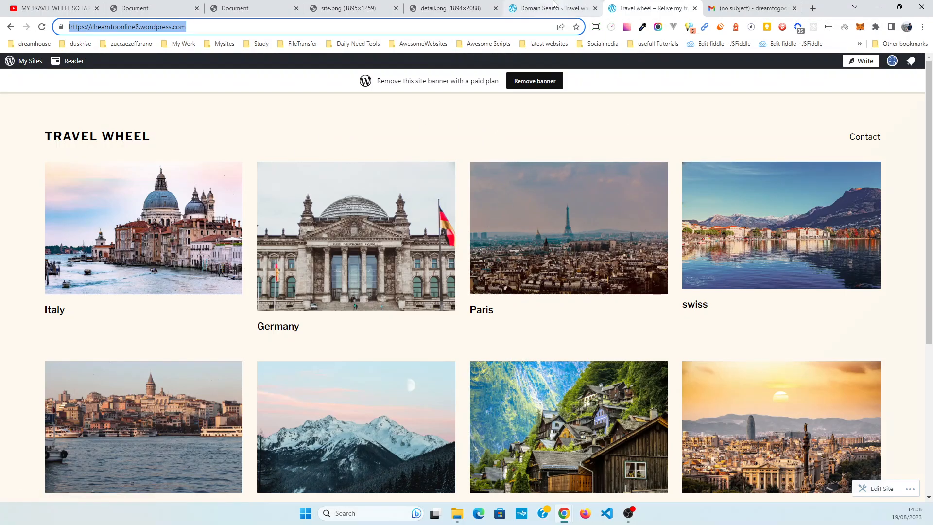
pyautogui.hotkey('ctrl', 'shift', 'Tab')
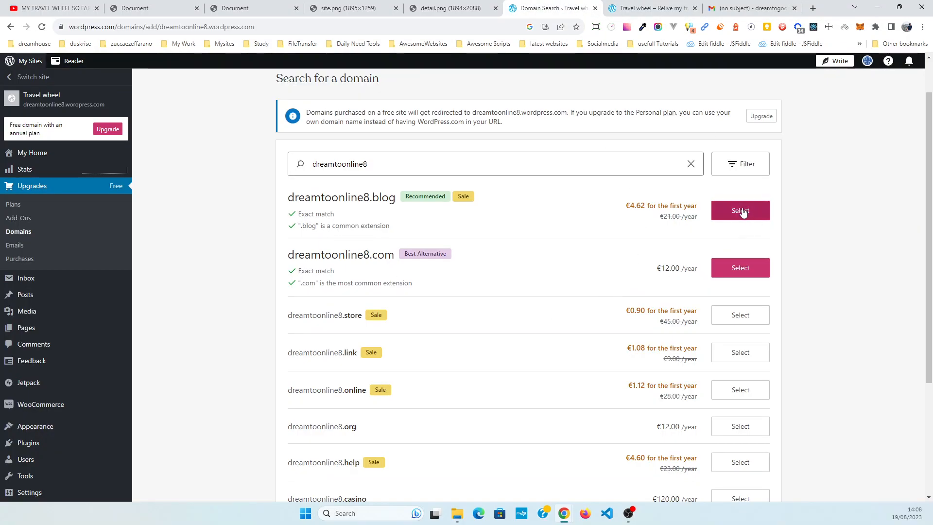
pyautogui.scroll(-3, 342, 325)
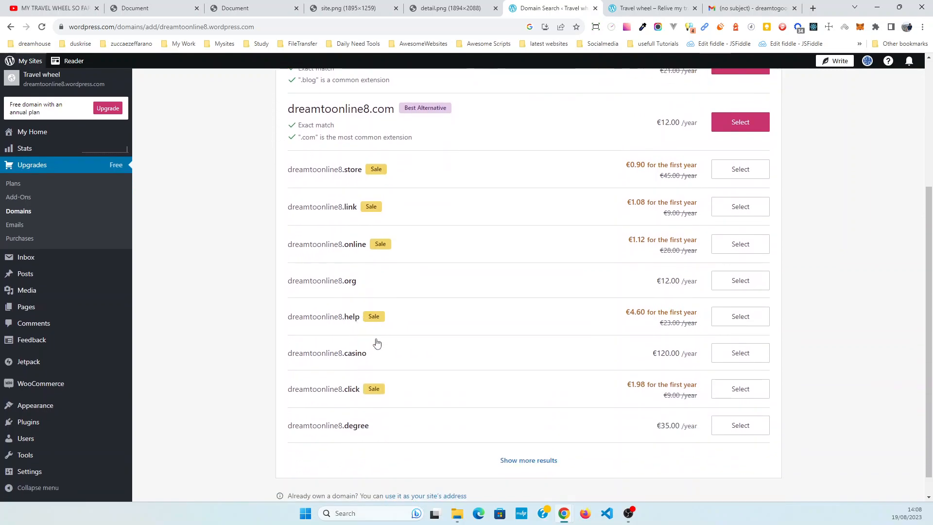
pyautogui.scroll(3, 351, 281)
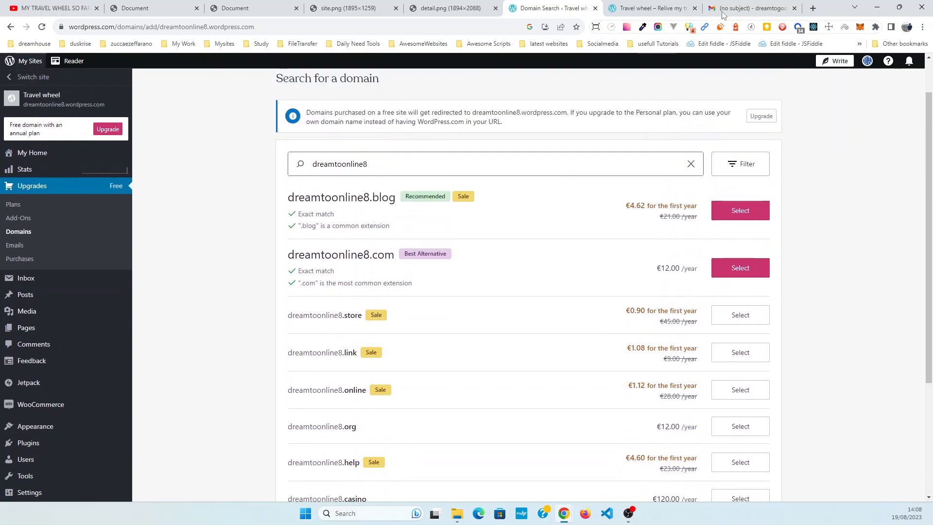
pyautogui.click(813, 8)
pyautogui.write('DRE')
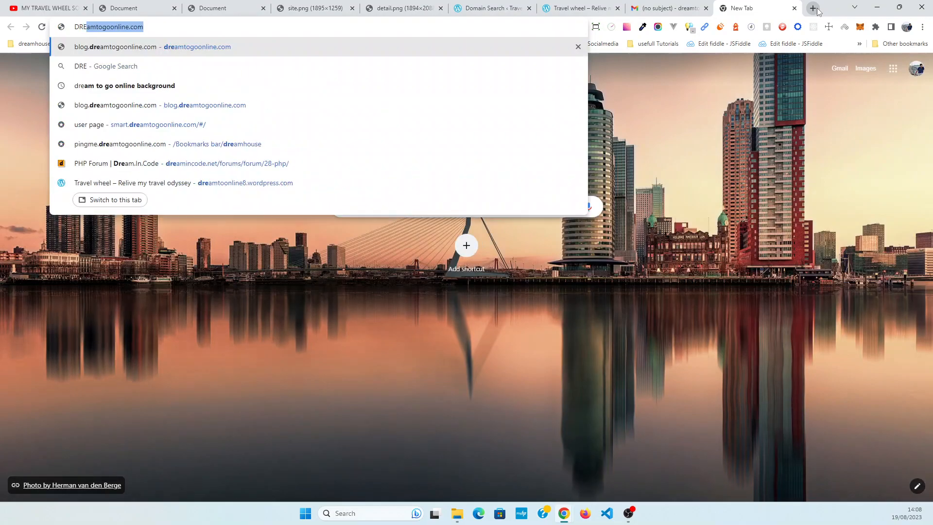
pyautogui.click(795, 8)
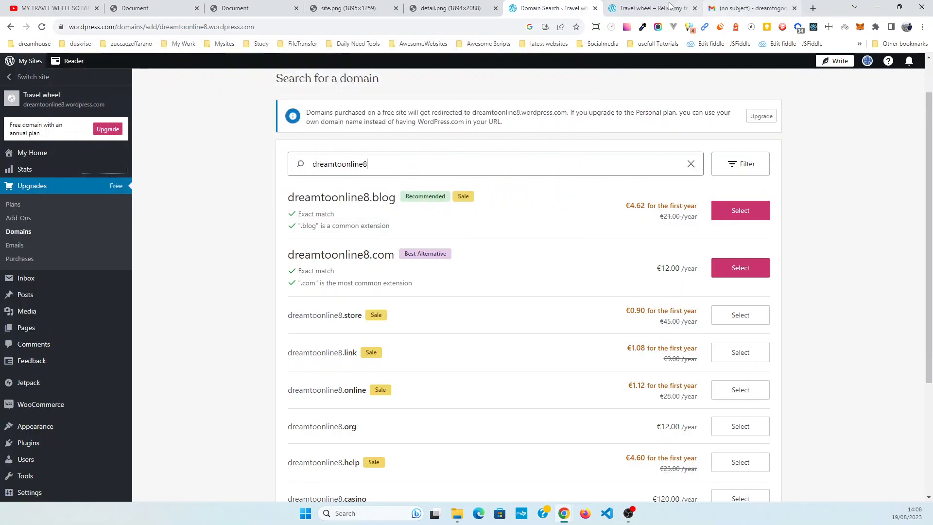
# Compare the domain search page with the live site and look through the live home page down to its footer.
pyautogui.click(647, 8)
pyautogui.click(549, 8)
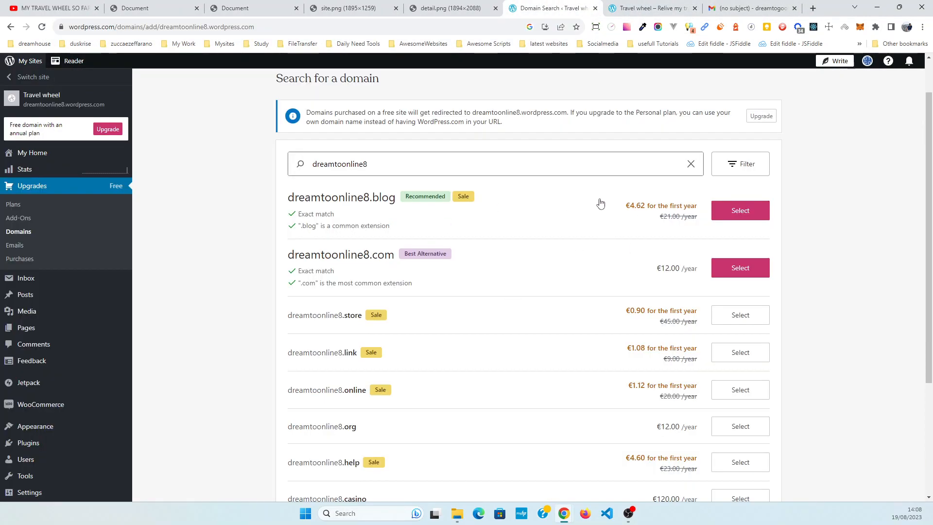
pyautogui.scroll(1, 599, 204)
pyautogui.click(647, 8)
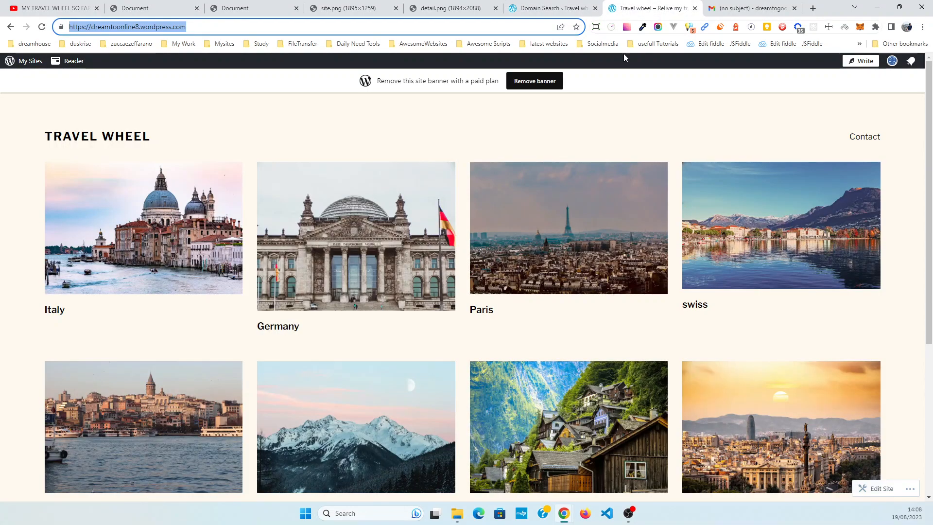
pyautogui.scroll(-5, 527, 198)
pyautogui.scroll(5, 527, 198)
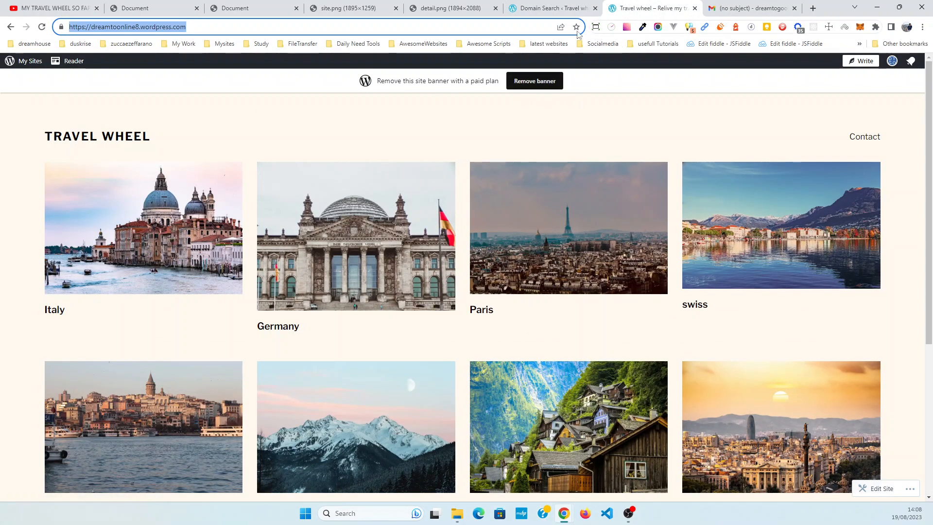
pyautogui.click(923, 27)
pyautogui.click(610, 61)
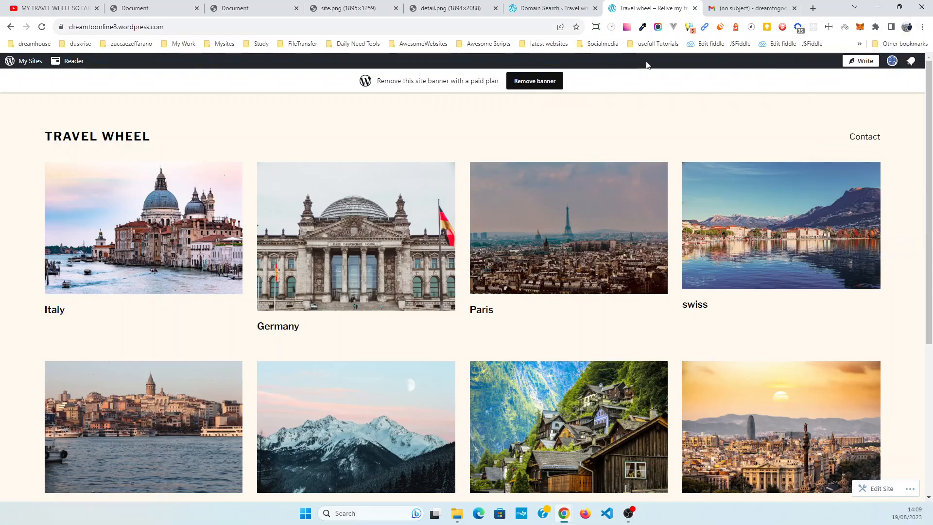
pyautogui.click(922, 27)
pyautogui.click(873, 71)
pyautogui.write('https://dreamtoonline8.wordpress.com/')
pyautogui.press('Return')
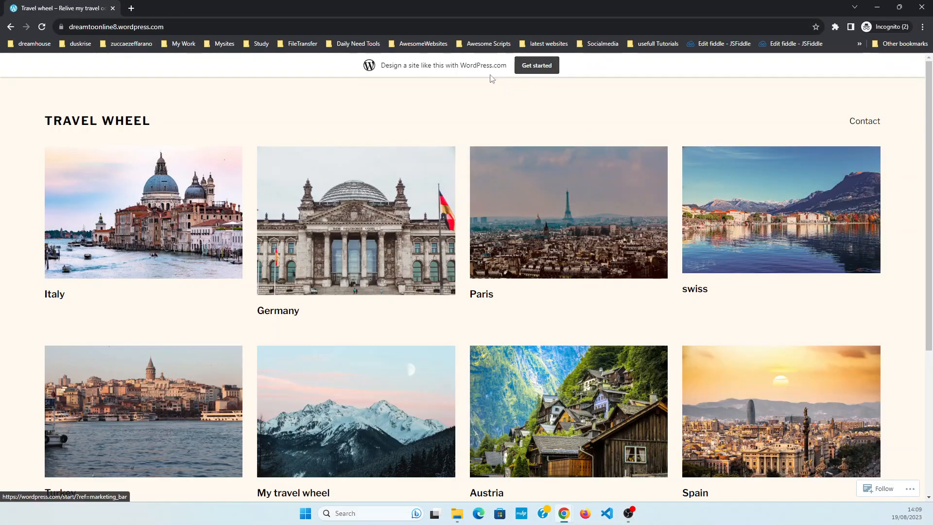
# Examine the home page as a logged-out visitor, from the WordPress.com banner to the newsletter and footer credit.
pyautogui.scroll(-5, 411, 104)
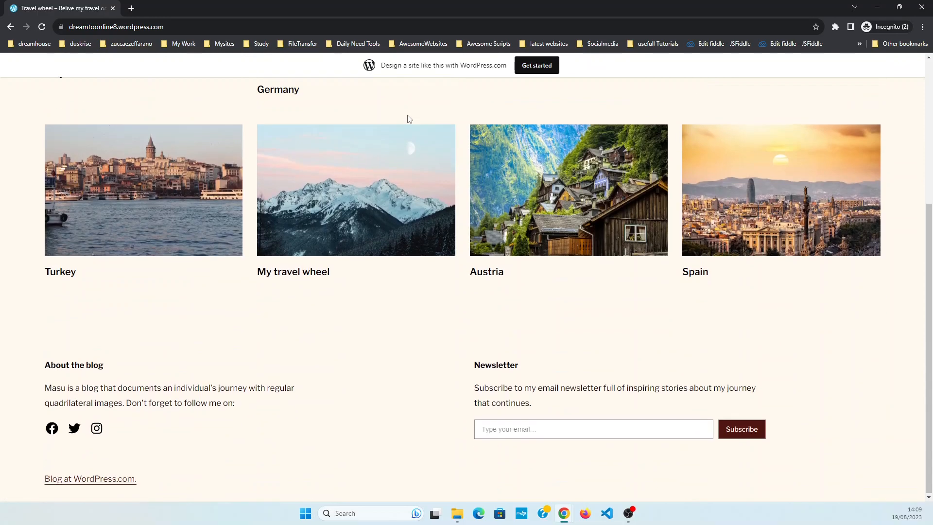
pyautogui.scroll(5, 408, 118)
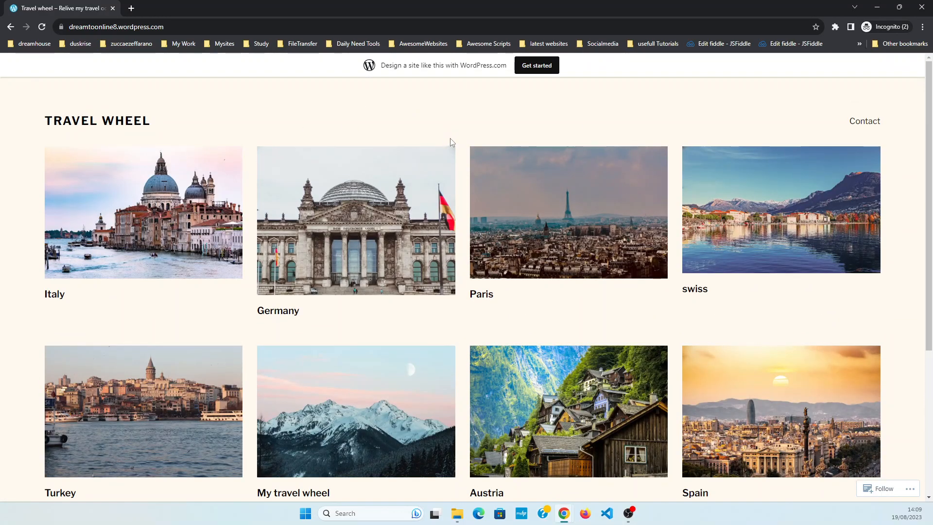
pyautogui.scroll(-4, 452, 141)
pyautogui.scroll(4, 448, 142)
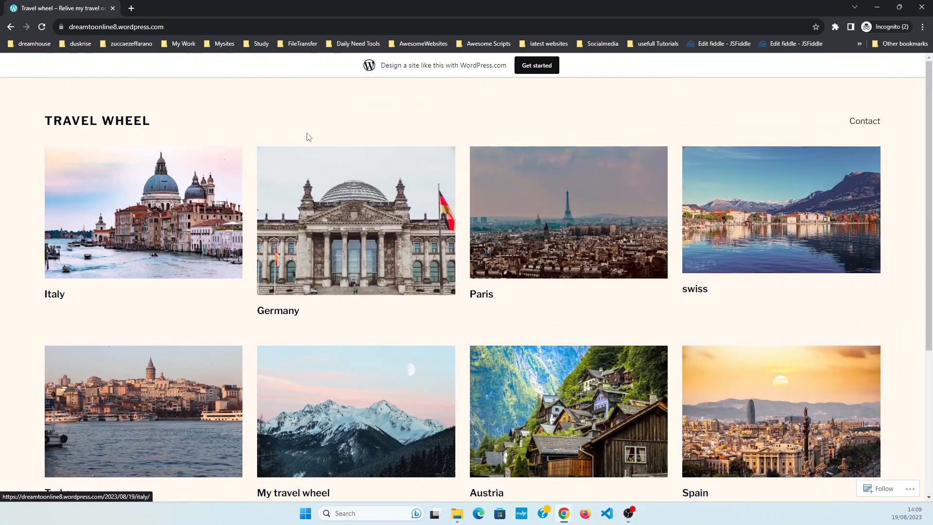
pyautogui.scroll(-5, 489, 173)
pyautogui.scroll(4, 489, 172)
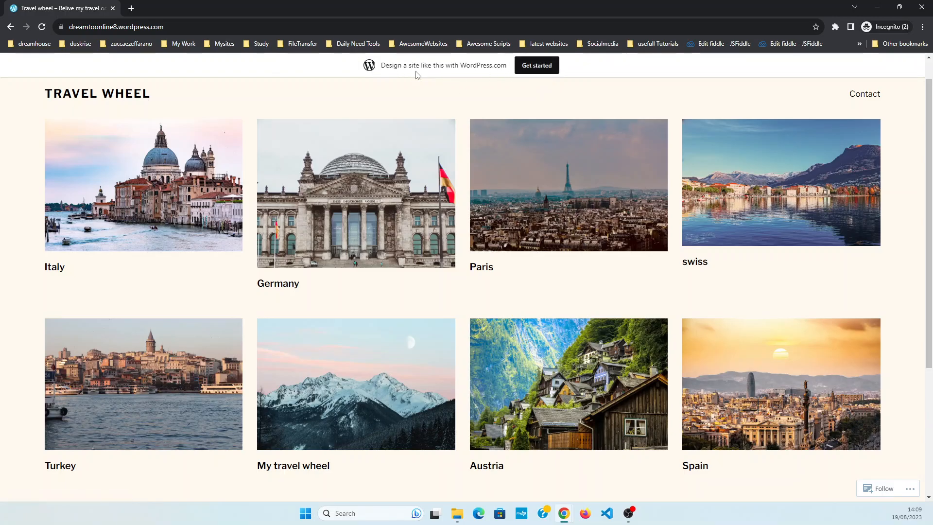
pyautogui.scroll(-4, 474, 168)
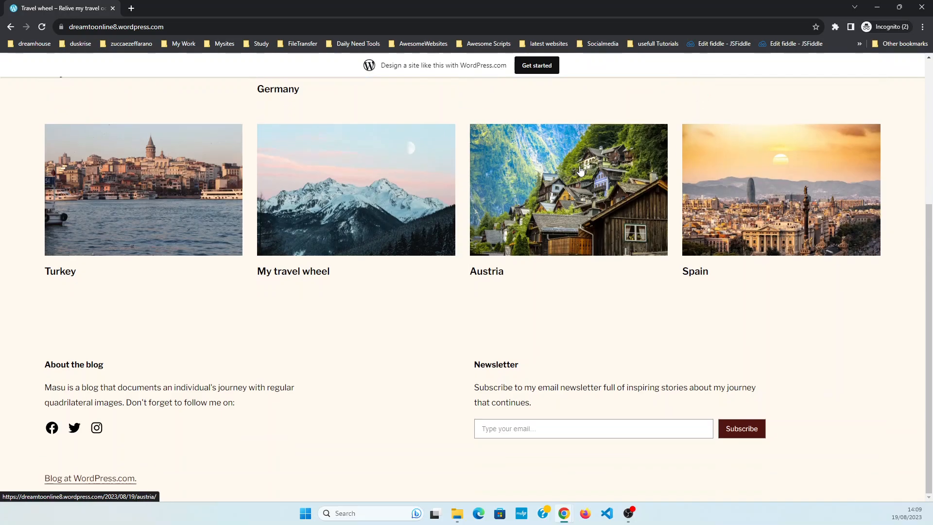
# Return to the logged-in browser window, open the plans offered for removing the site banner and compare their prices and features.
pyautogui.hotkey('alt', 'Tab')
pyautogui.click(549, 9)
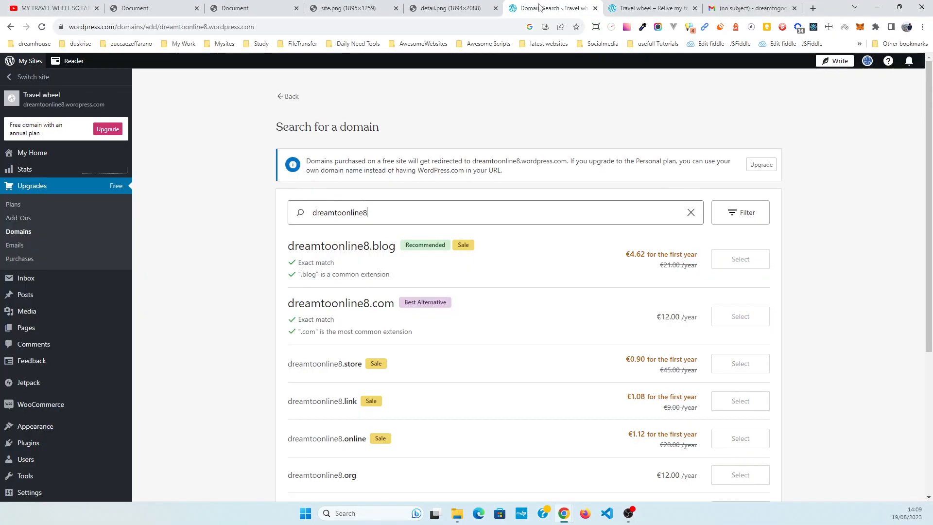
pyautogui.hotkey('alt', 'Tab')
pyautogui.hotkey('alt', 'Tab')
pyautogui.click(651, 8)
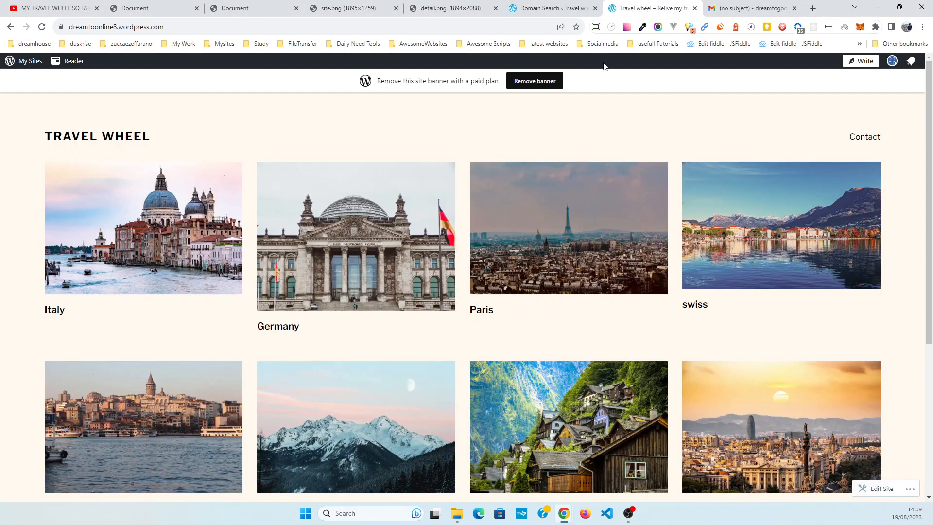
pyautogui.click(518, 84)
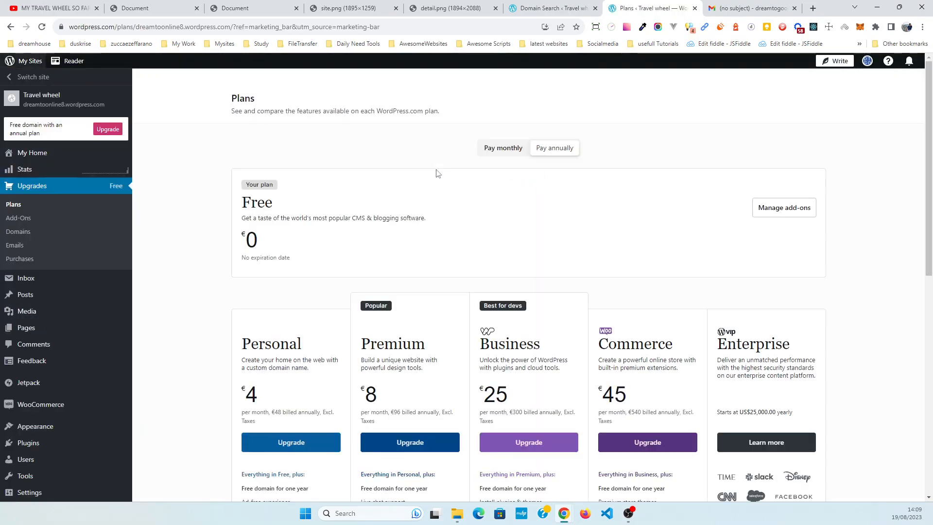
pyautogui.scroll(-4, 466, 204)
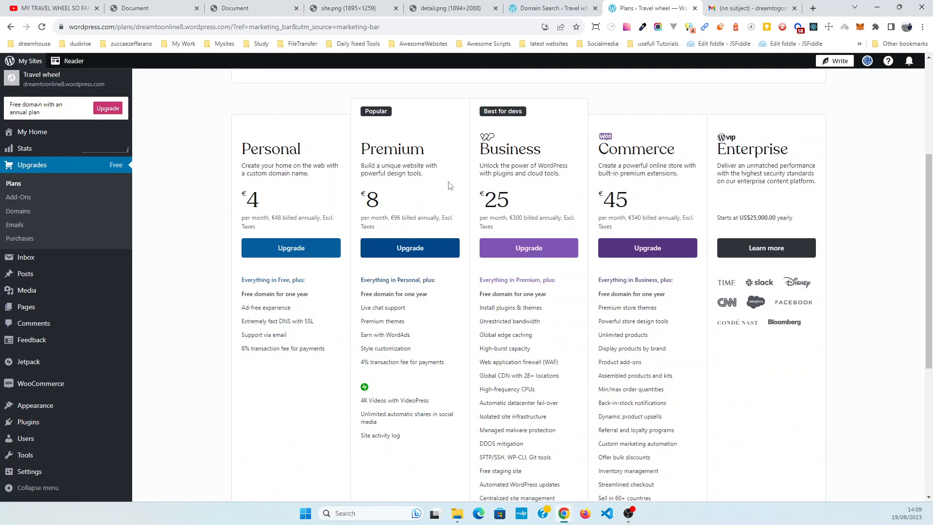
pyautogui.scroll(4, 362, 160)
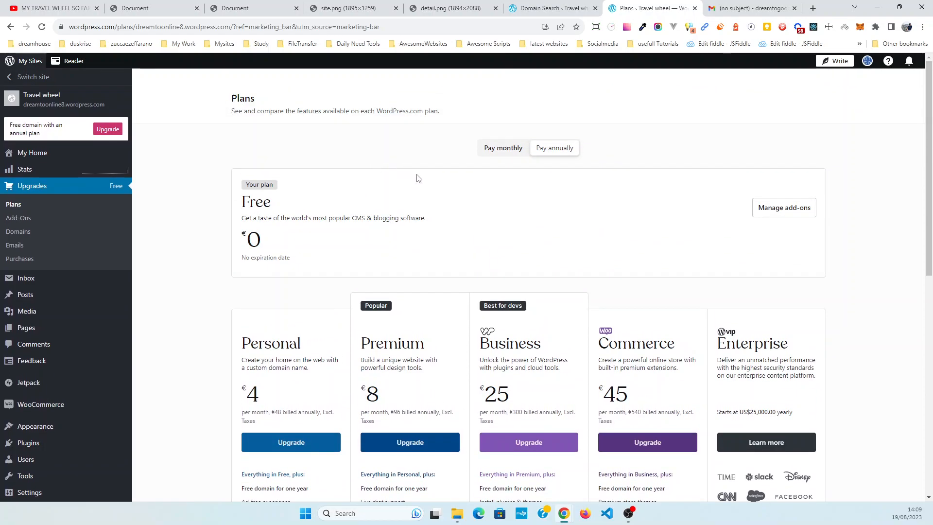
# Switch to the incognito window and check the home page's WordPress.com banner and footer credit.
pyautogui.hotkey('alt', 'Tab')
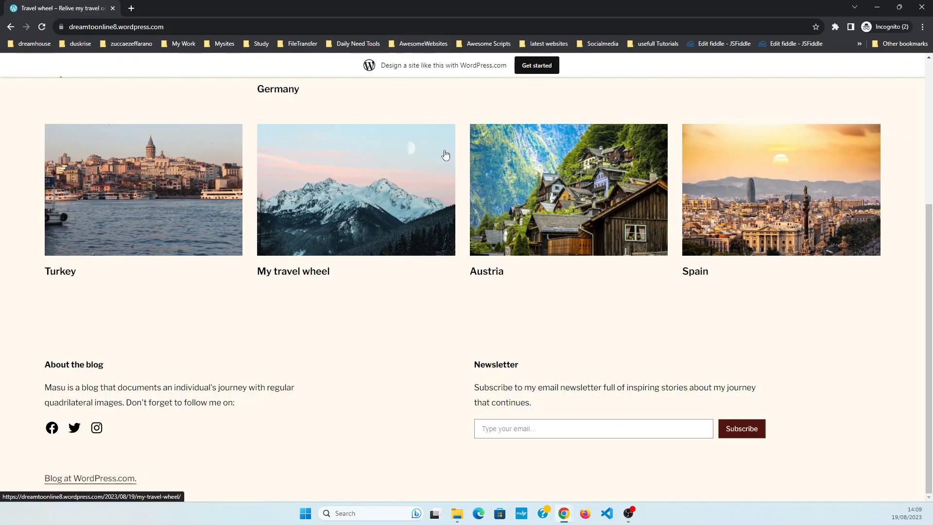
pyautogui.scroll(5, 447, 160)
pyautogui.scroll(-5, 451, 165)
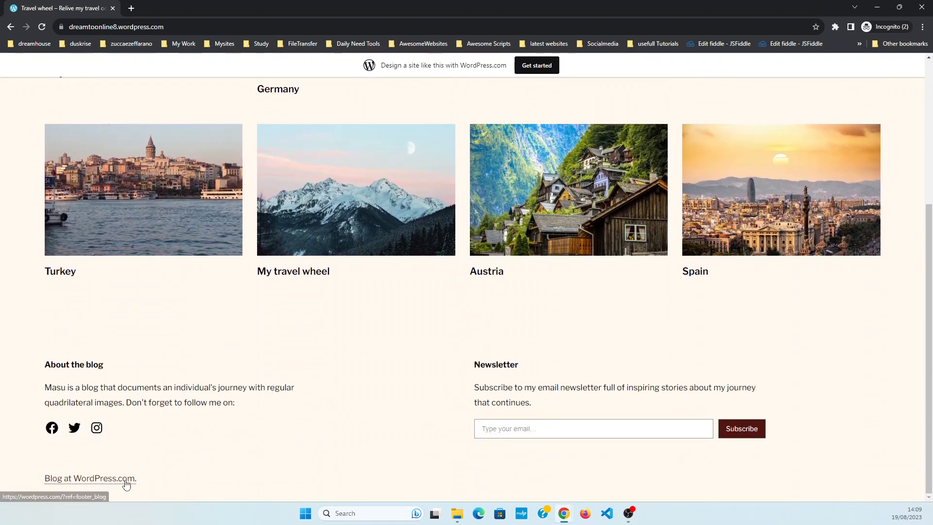
pyautogui.scroll(5, 128, 482)
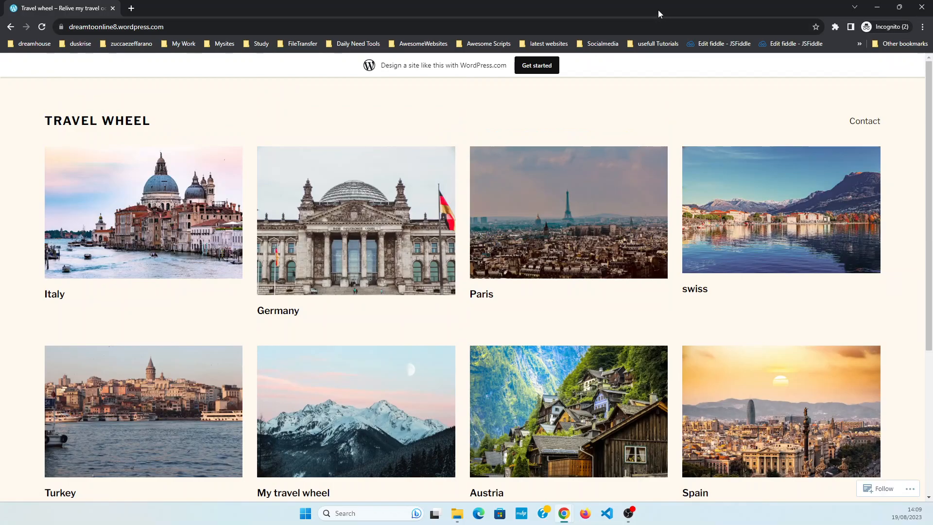
# Restore the incognito window to its narrow size and check the whole home page in the mobile layout.
pyautogui.doubleClick(661, 12)
pyautogui.scroll(-10, 290, 347)
pyautogui.scroll(-5, 290, 347)
pyautogui.scroll(15, 292, 350)
pyautogui.scroll(2, 292, 351)
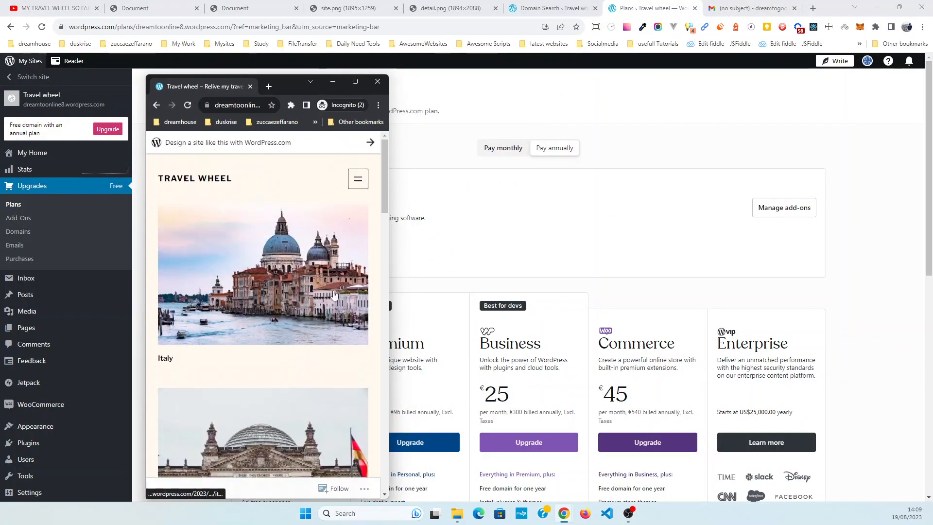
# Maximize the incognito window, check the home page's desktop layout down to the footer's social icons and close the window.
pyautogui.click(364, 84)
pyautogui.scroll(-2, 135, 388)
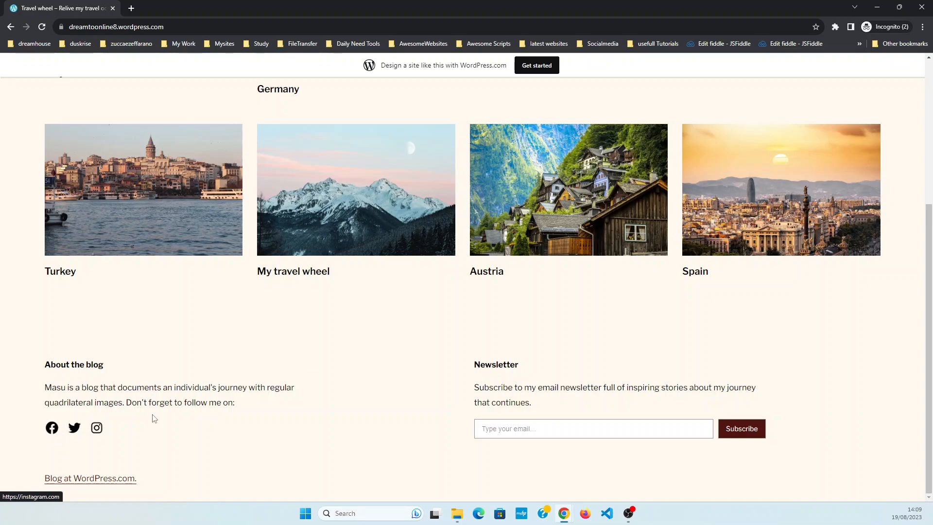
pyautogui.click(922, 7)
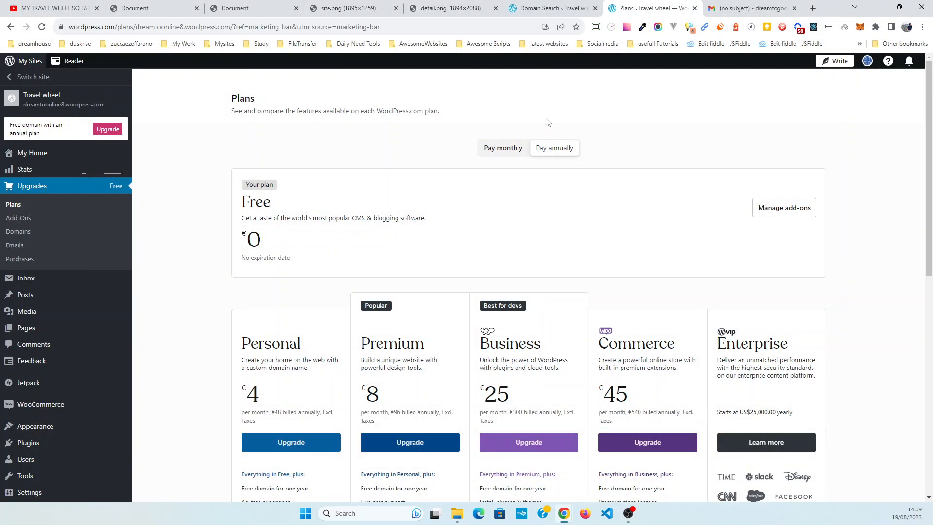
# Switch to the dashboard's domain search tab, view the site's pages and open the home page template in the site editor.
pyautogui.click(531, 6)
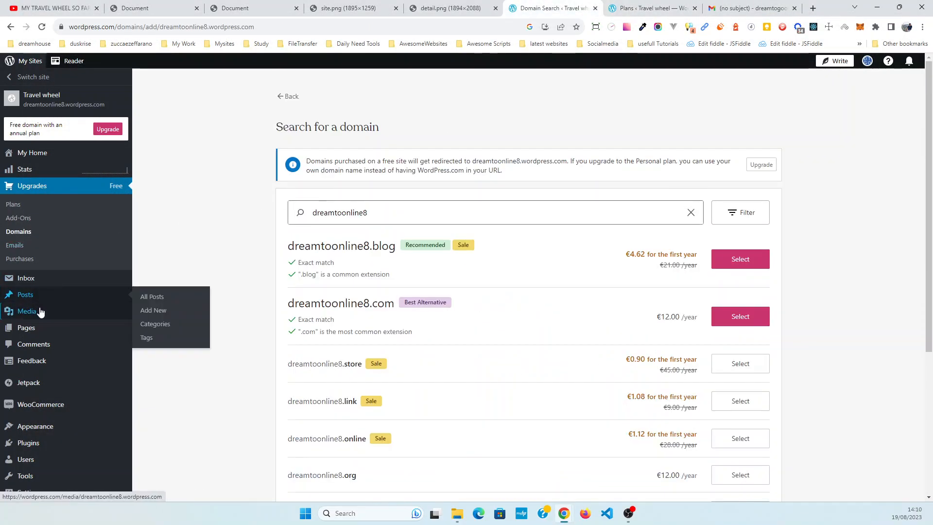
pyautogui.click(42, 329)
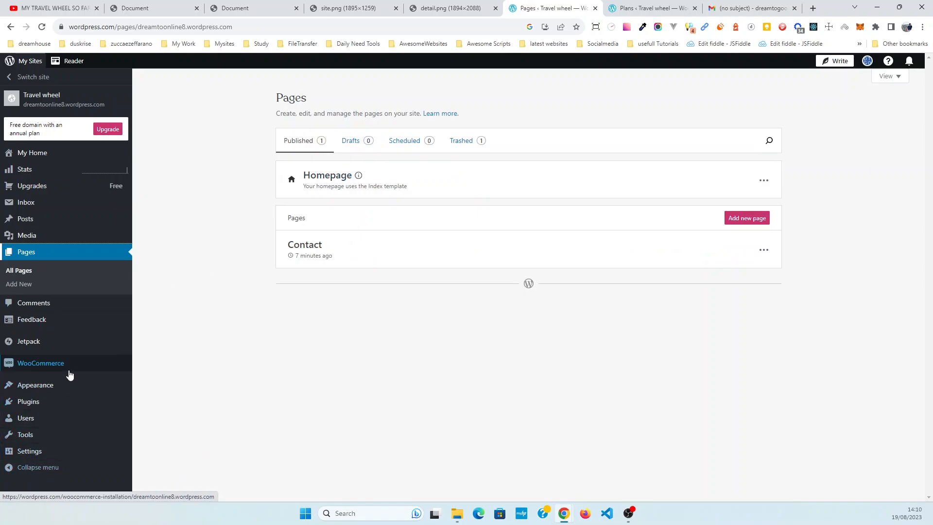
pyautogui.moveTo(54, 386)
pyautogui.click(151, 401)
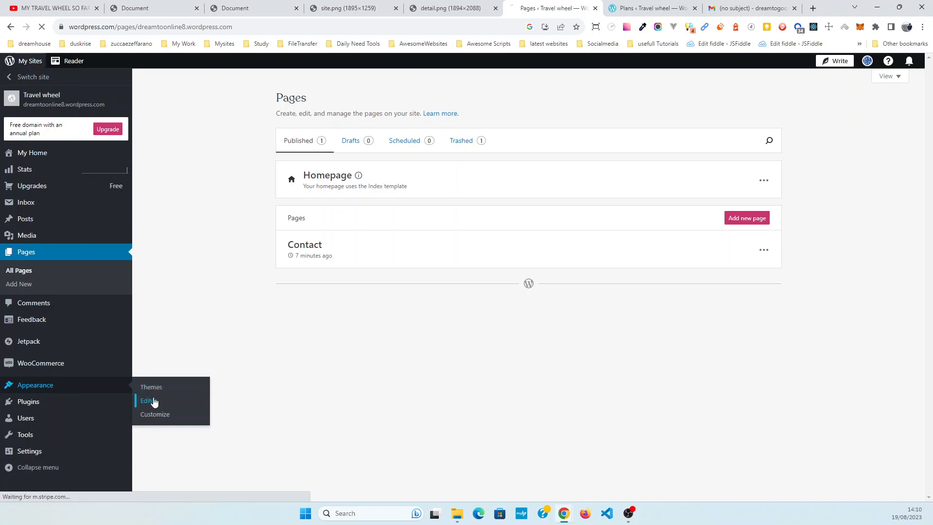
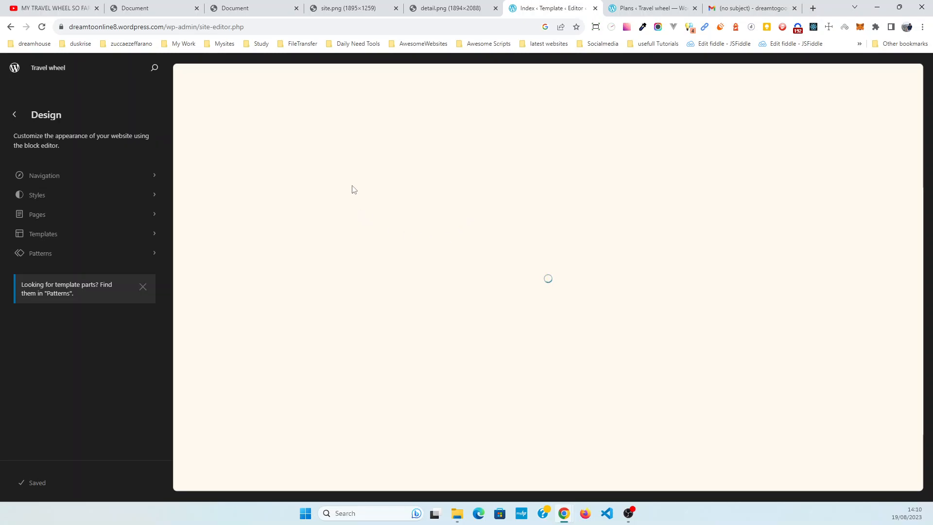
# Enter the template's editing view and open the link addresses of the footer's Facebook and Twitter icons.
pyautogui.scroll(-3, 434, 240)
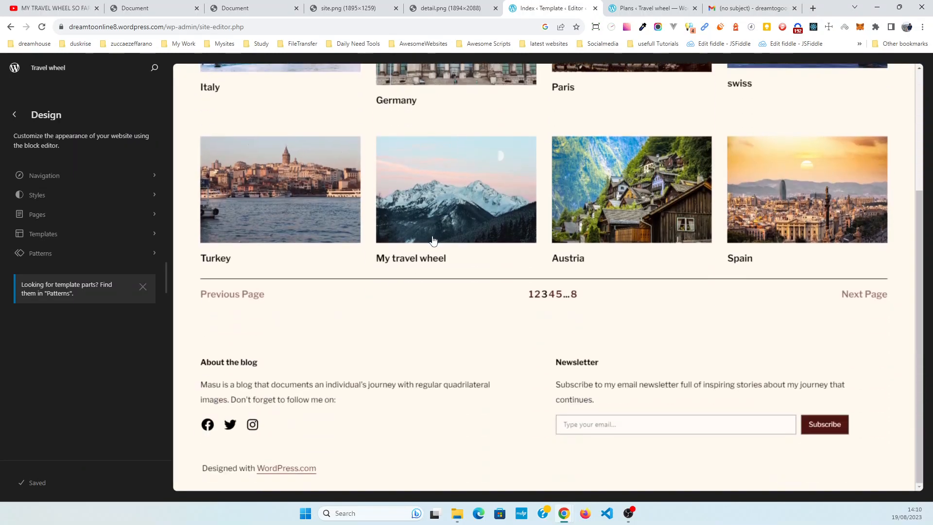
pyautogui.click(236, 417)
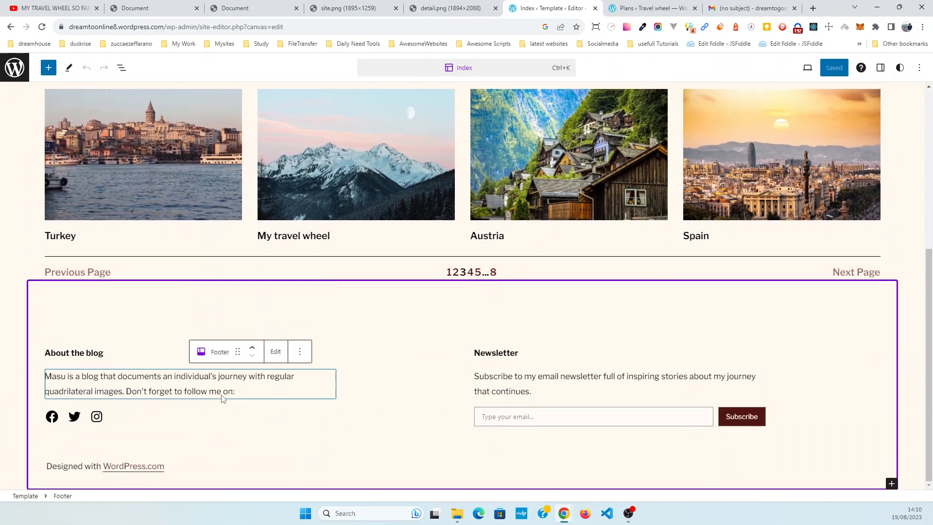
pyautogui.click(53, 418)
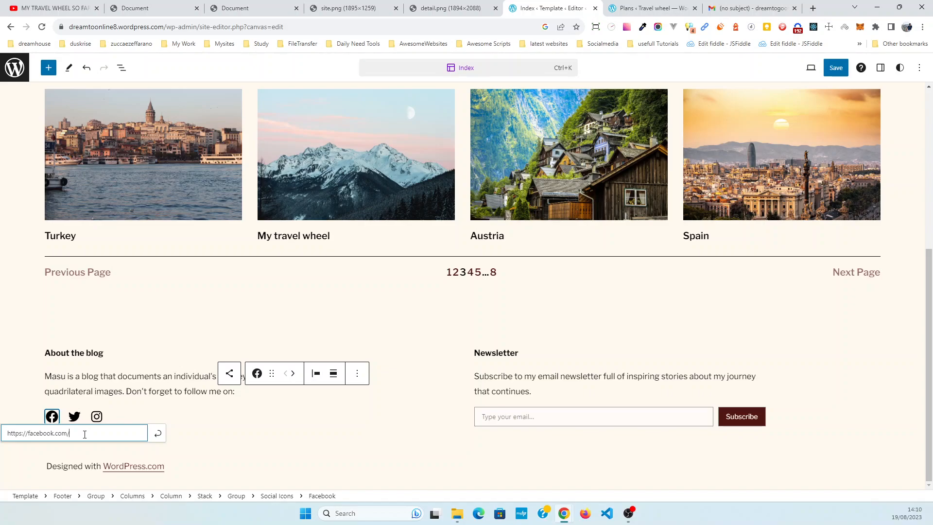
pyautogui.click(76, 420)
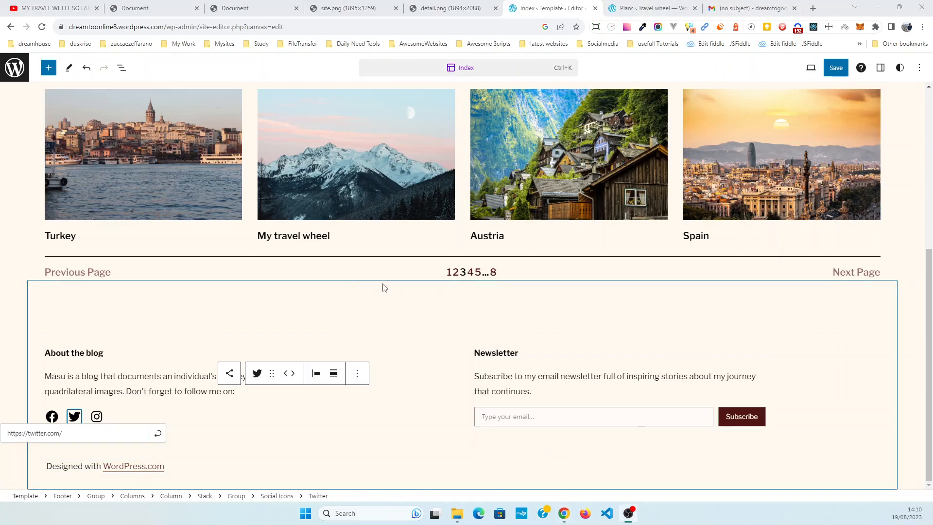
# Examine the Index template's post grid and pagination, then view the detail.png reference and return to the editor.
pyautogui.scroll(5, 381, 288)
pyautogui.scroll(-6, 383, 284)
pyautogui.scroll(3, 530, 243)
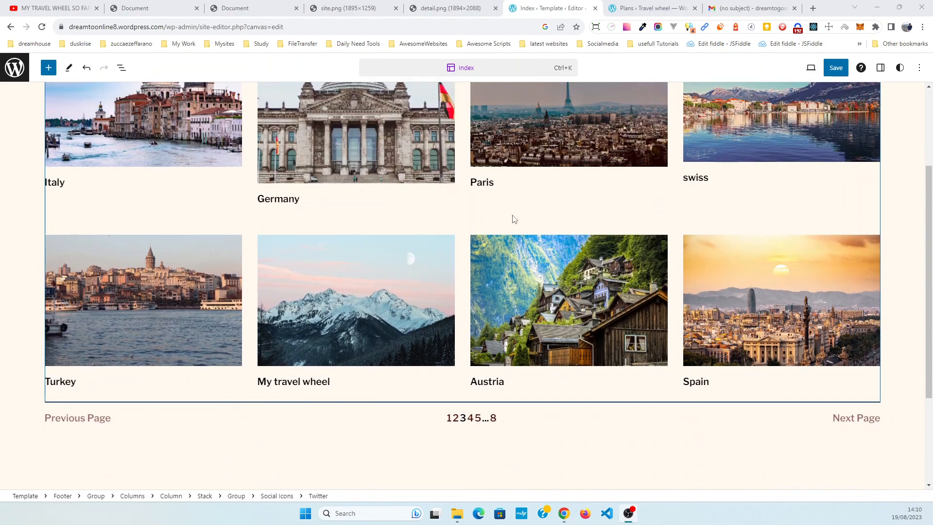
pyautogui.scroll(-2, 382, 303)
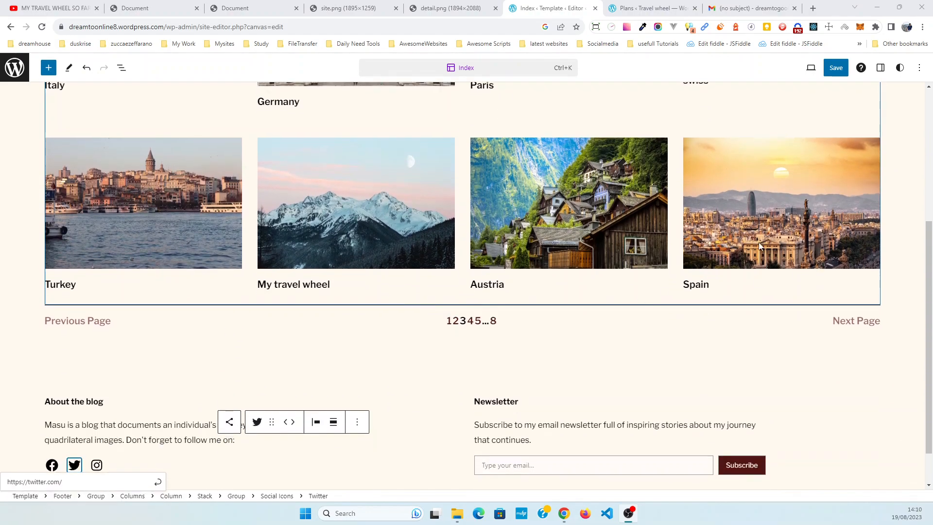
pyautogui.scroll(1, 425, 205)
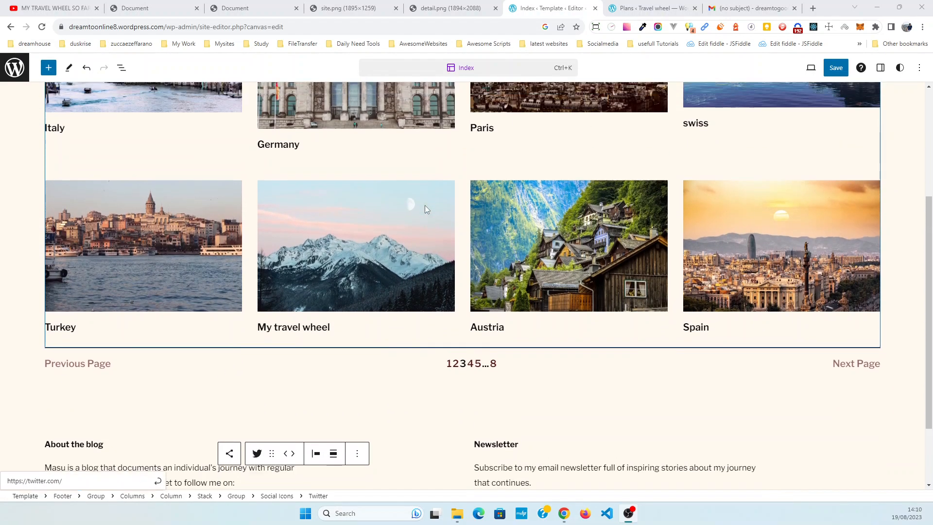
pyautogui.click(450, 10)
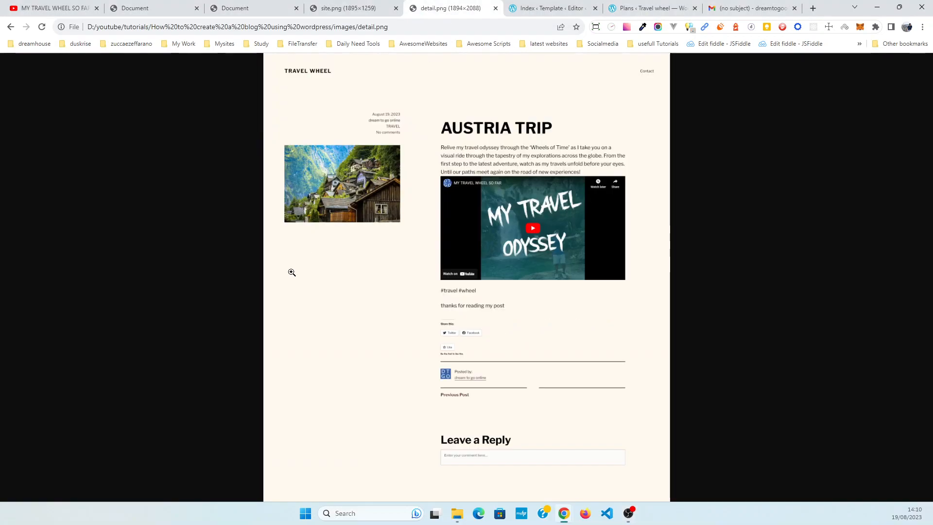
pyautogui.hotkey('ctrl', 'Tab')
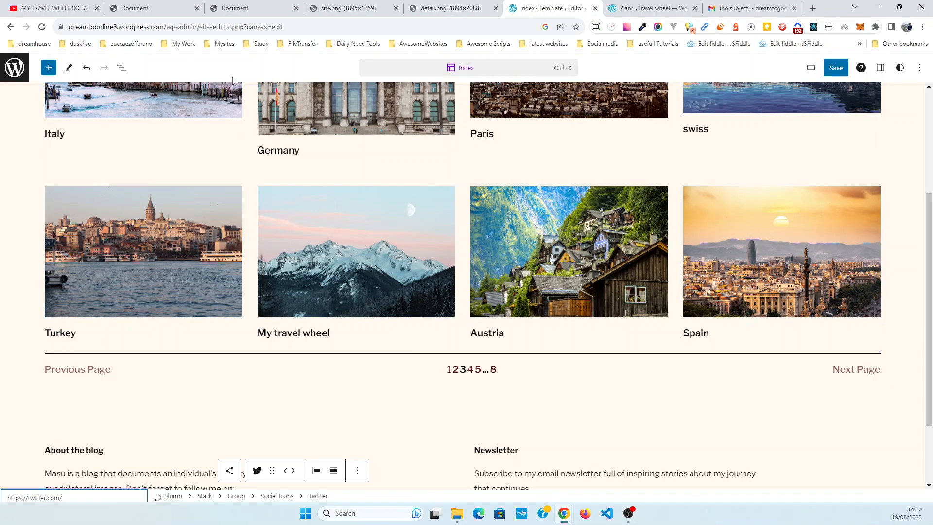
# Open the site's Writing settings, set the feed to display the 4 most recent blog posts and save the settings.
pyautogui.click(624, 10)
pyautogui.scroll(-2, 43, 370)
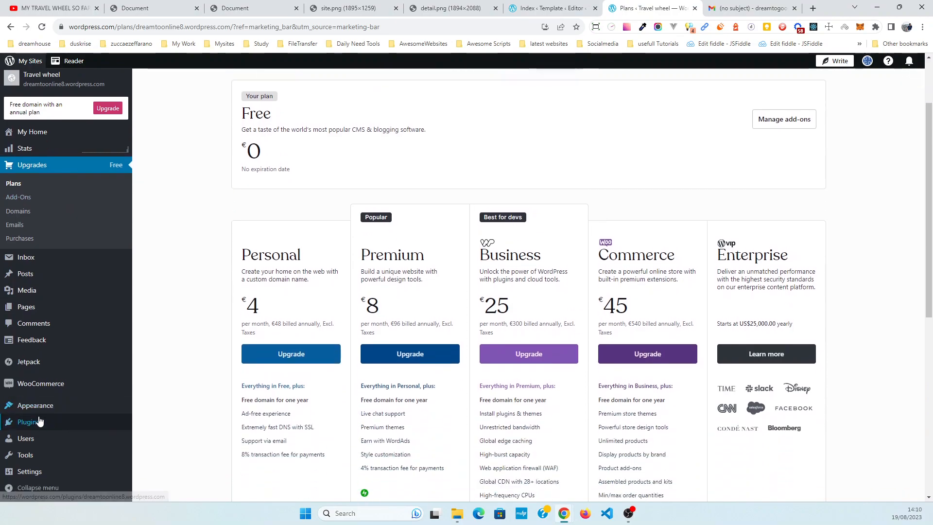
pyautogui.moveTo(50, 471)
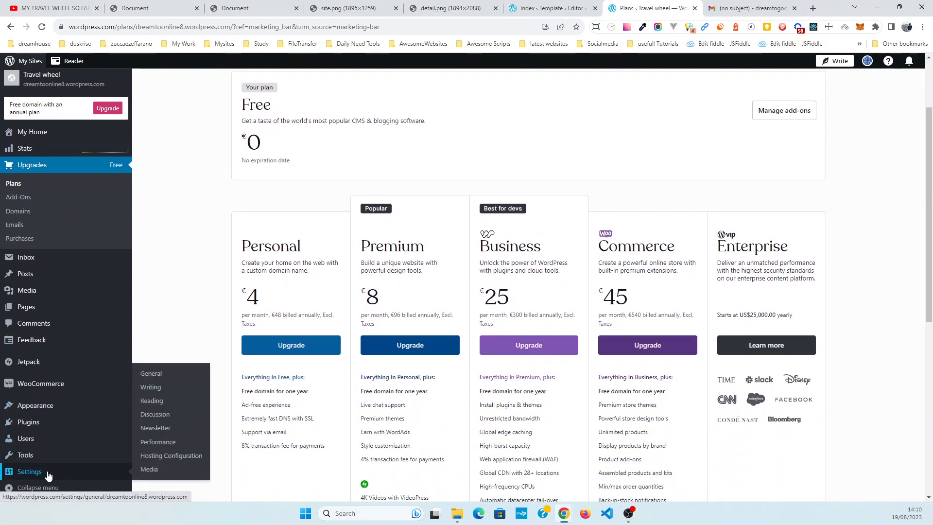
pyautogui.click(150, 387)
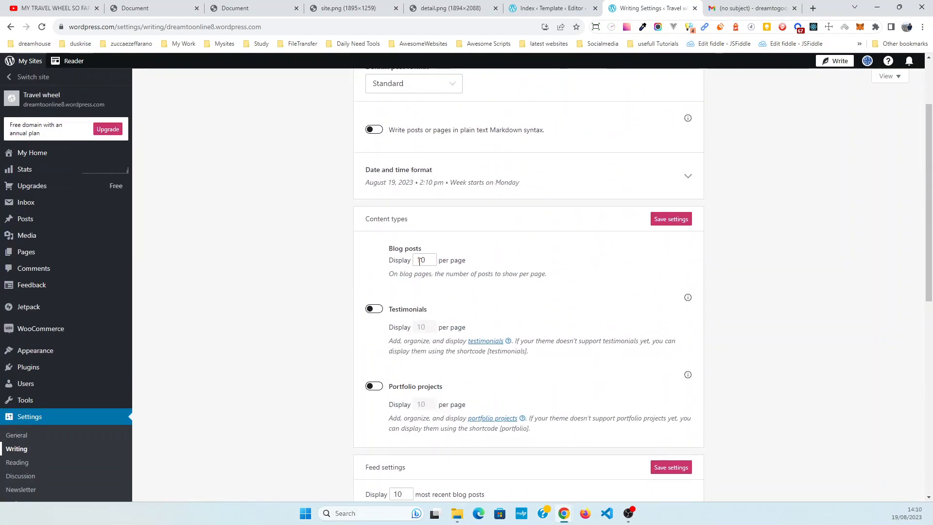
pyautogui.click(404, 299)
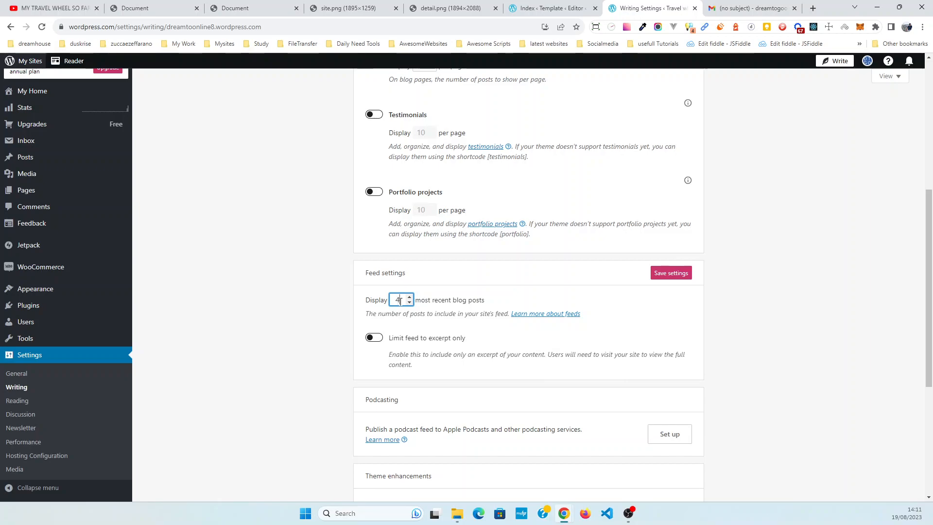
pyautogui.click(674, 275)
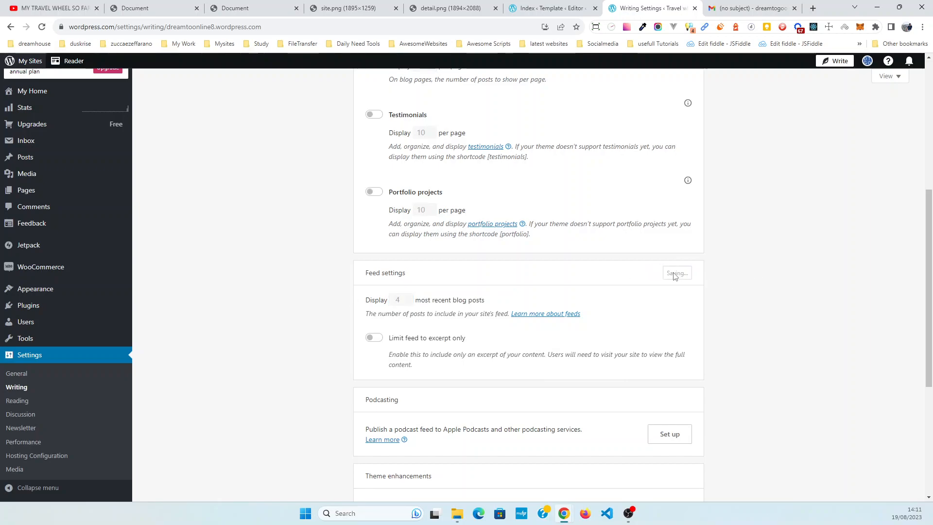
# Check the Index template's post grid in the site editor and return to the Writing settings.
pyautogui.click(552, 5)
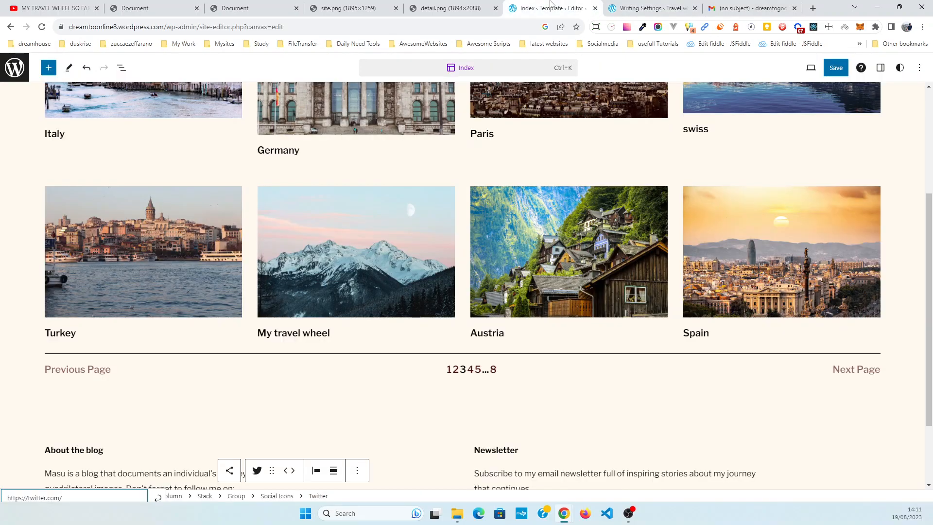
pyautogui.scroll(4, 549, 97)
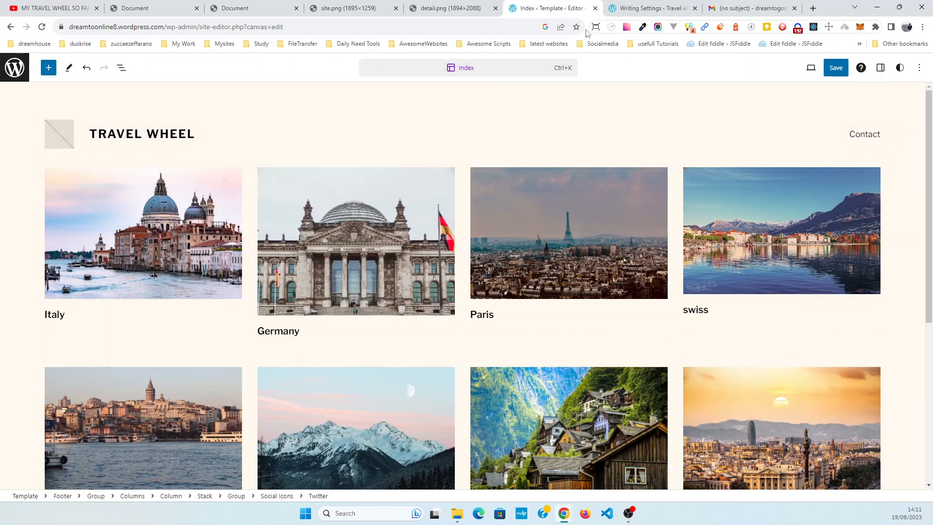
pyautogui.click(622, 9)
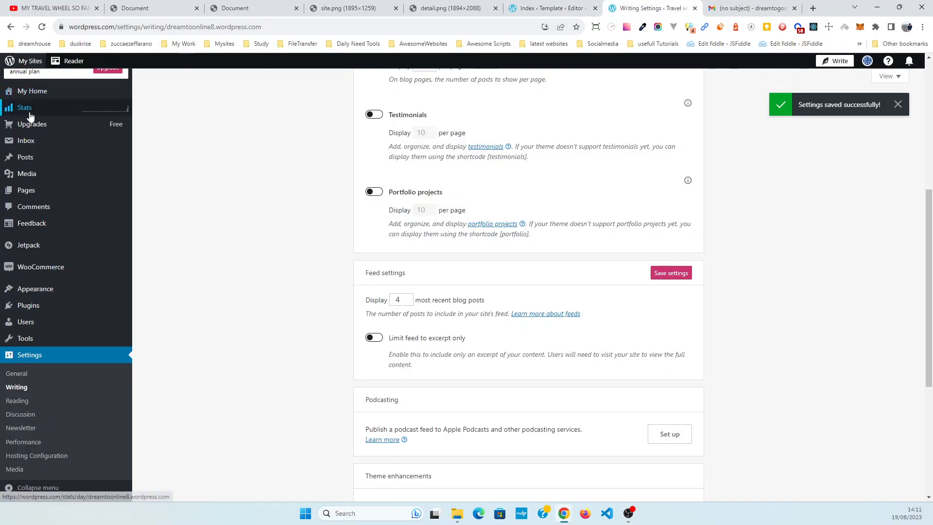
# Open the live site from My Home, reload it and check how many posts the home page lists.
pyautogui.click(42, 92)
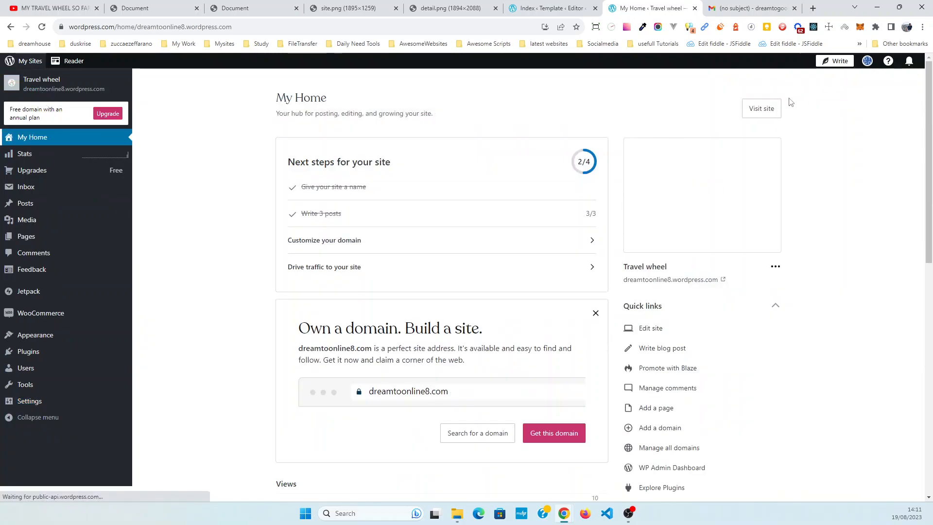
pyautogui.click(763, 108)
pyautogui.scroll(-5, 490, 165)
pyautogui.scroll(5, 486, 169)
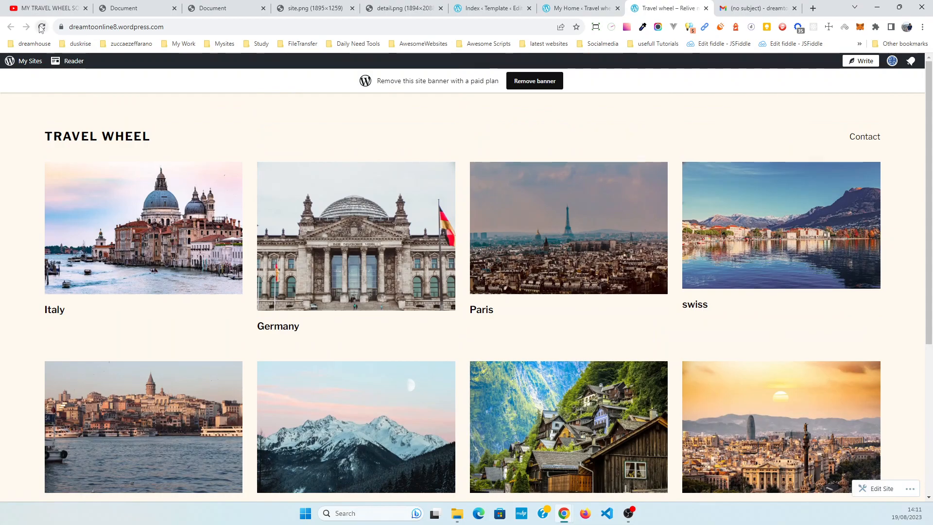
pyautogui.scroll(-1, 481, 145)
pyautogui.scroll(1, 500, 144)
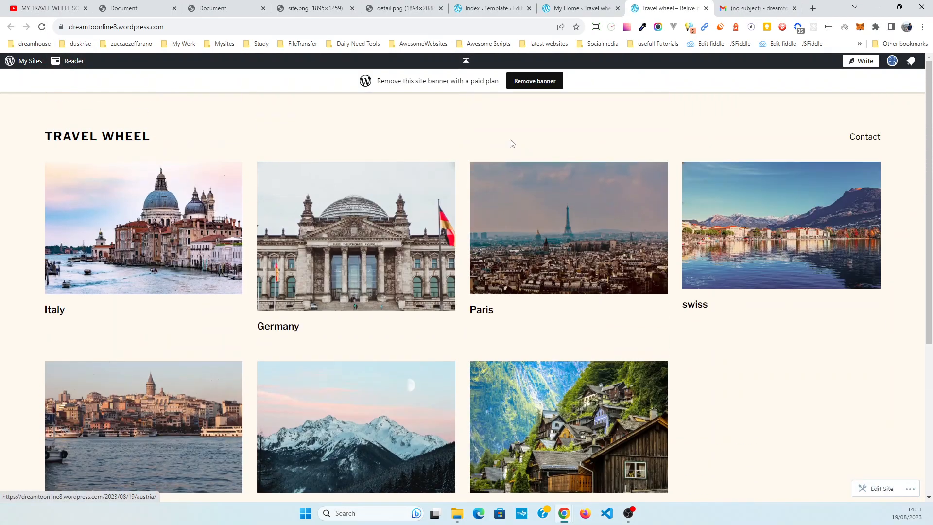
pyautogui.scroll(-4, 630, 168)
pyautogui.scroll(1, 632, 130)
# Return to the Writing settings, set blog posts to display 5 per page and save the settings.
pyautogui.click(578, 8)
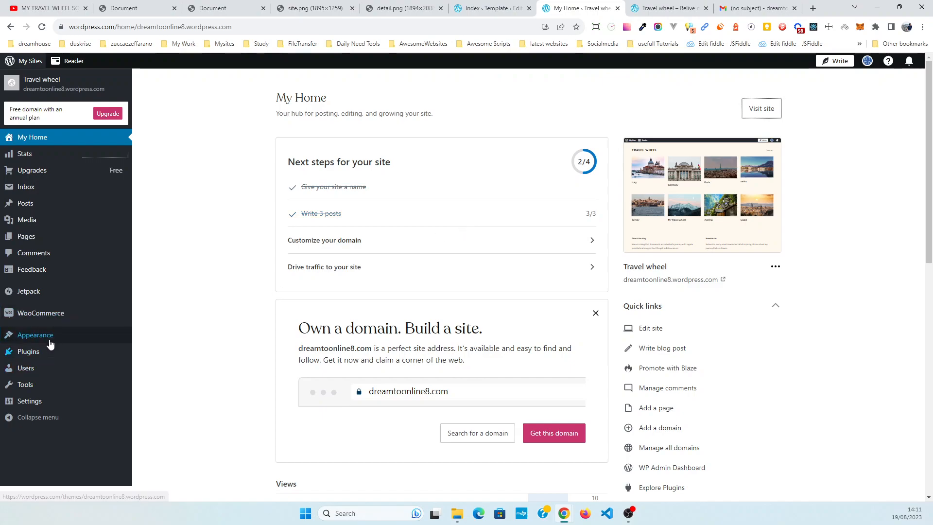
pyautogui.moveTo(51, 339)
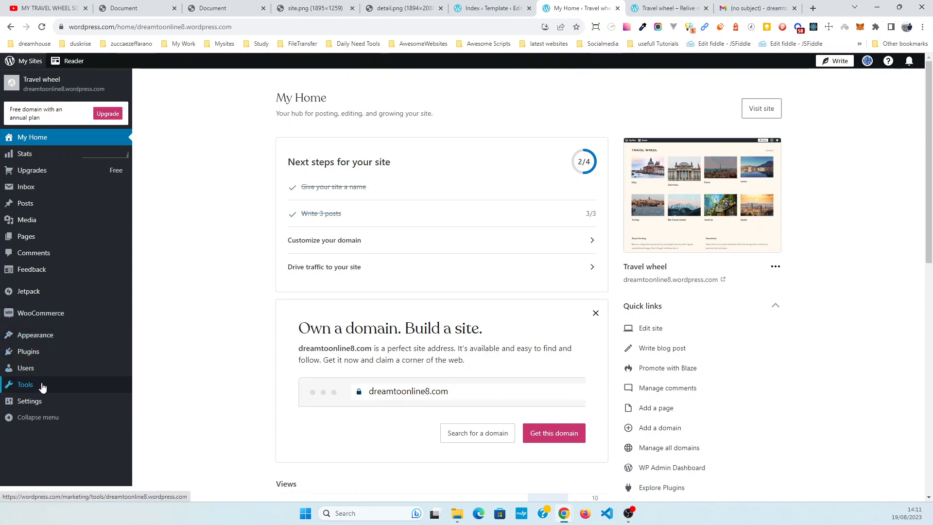
pyautogui.moveTo(54, 401)
pyautogui.click(154, 317)
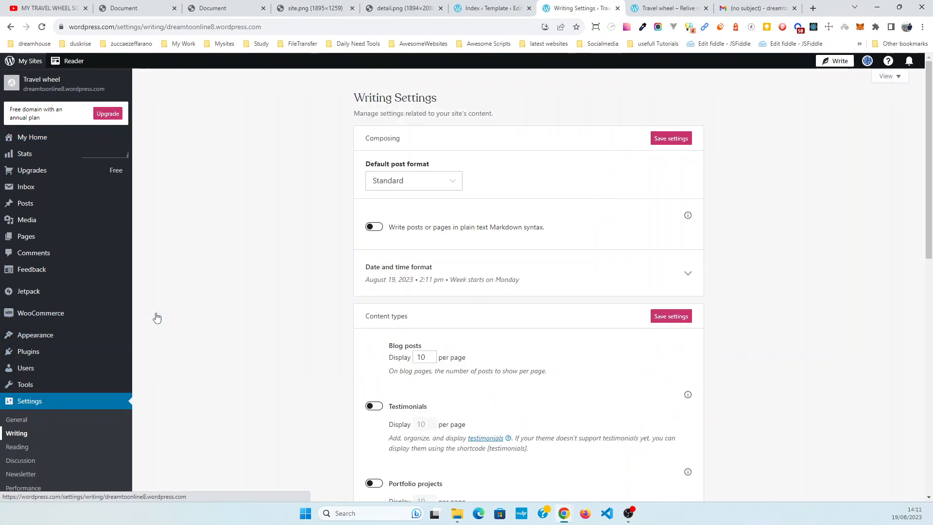
pyautogui.scroll(-5, 374, 319)
pyautogui.scroll(3, 374, 319)
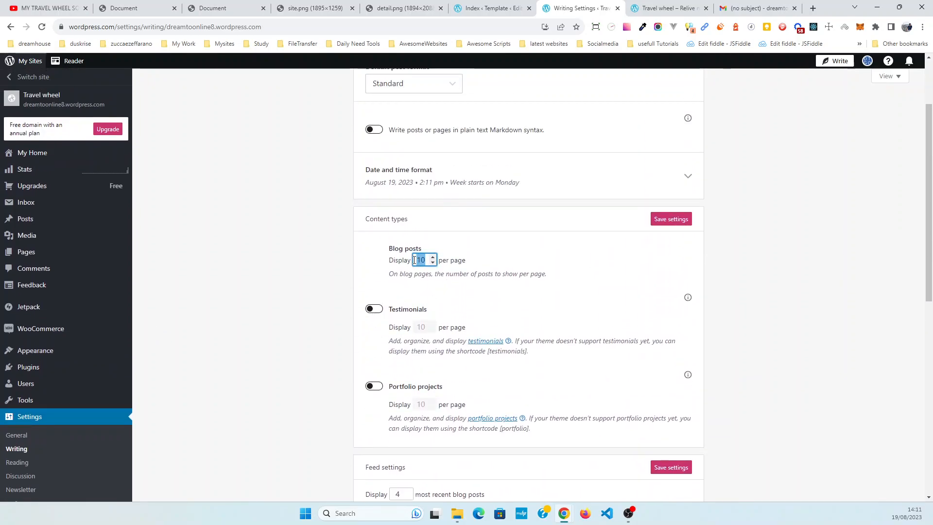
pyautogui.click(670, 219)
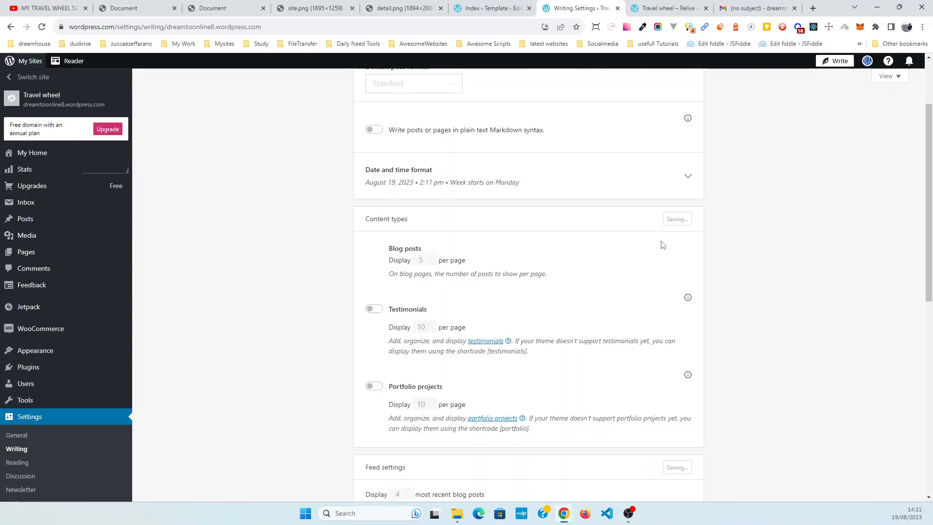
# Reload the live home page, check its pagination and open the second page of posts.
pyautogui.click(669, 8)
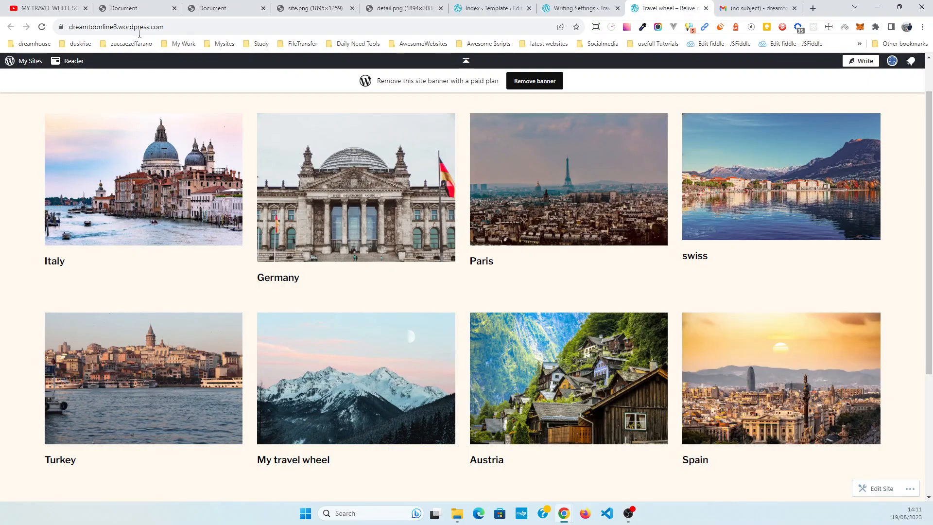
pyautogui.click(42, 27)
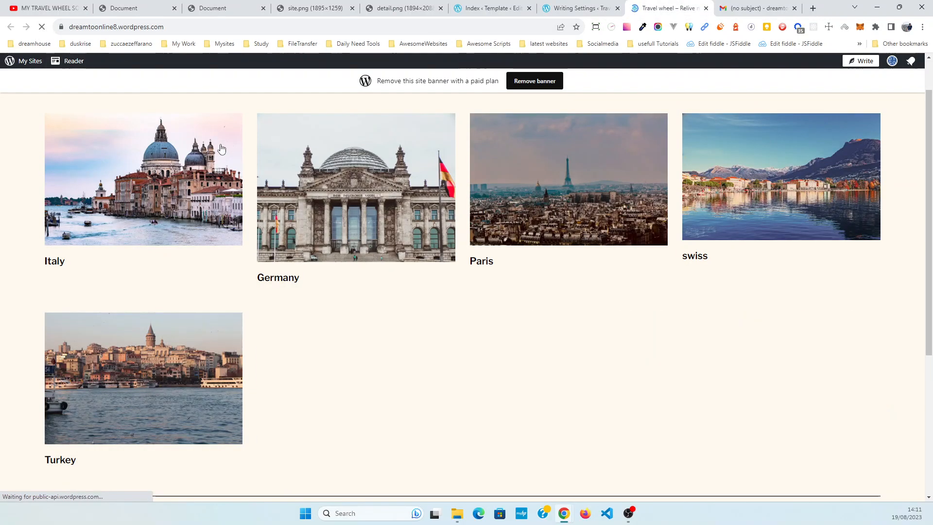
pyautogui.scroll(-5, 411, 287)
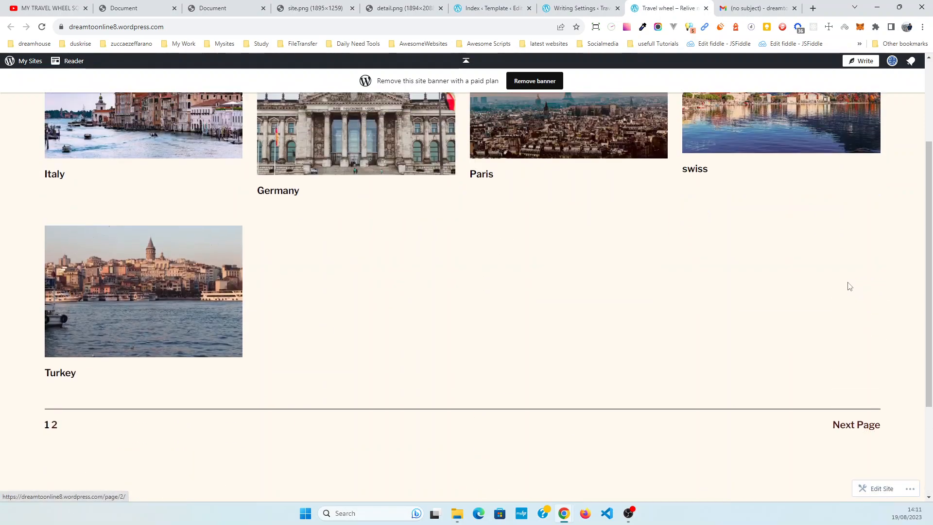
pyautogui.click(857, 383)
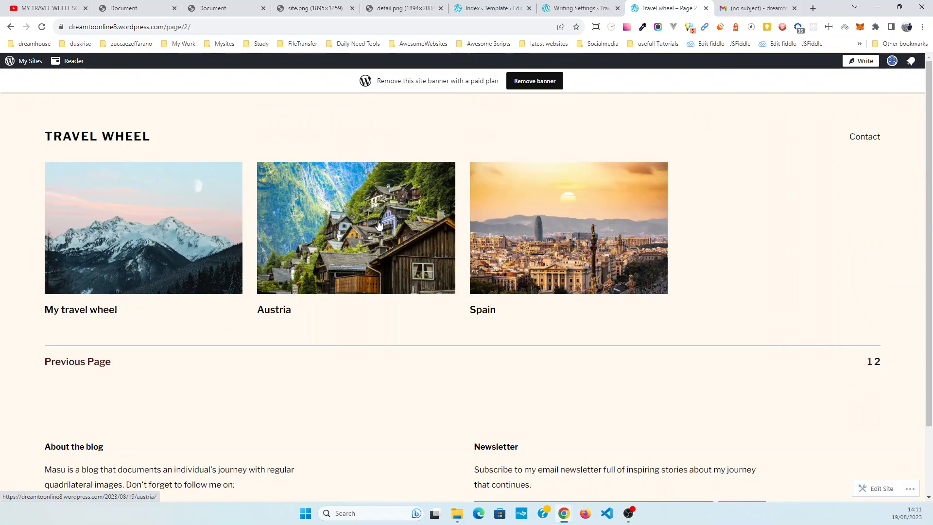
# Return to the first page of posts on the live site, then review the Writing settings.
pyautogui.click(92, 365)
pyautogui.click(540, 9)
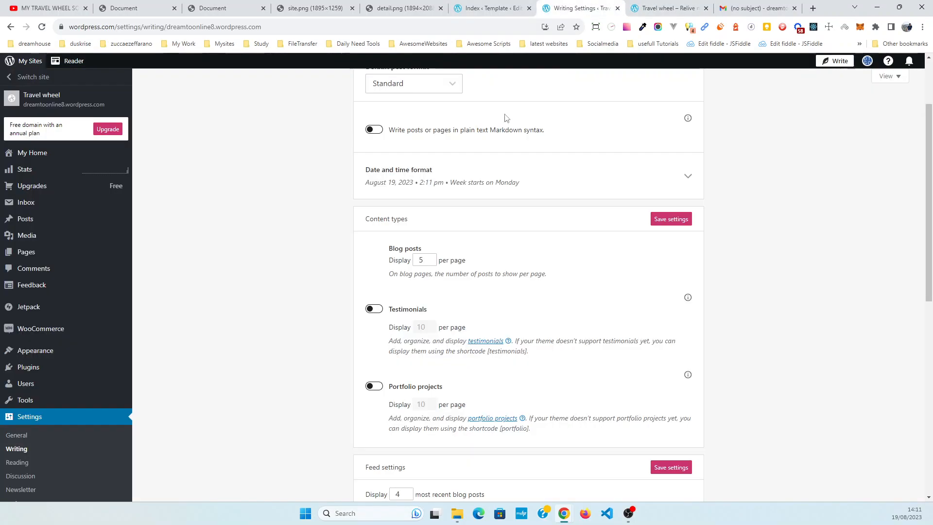
pyautogui.click(25, 453)
pyautogui.scroll(-3, 452, 258)
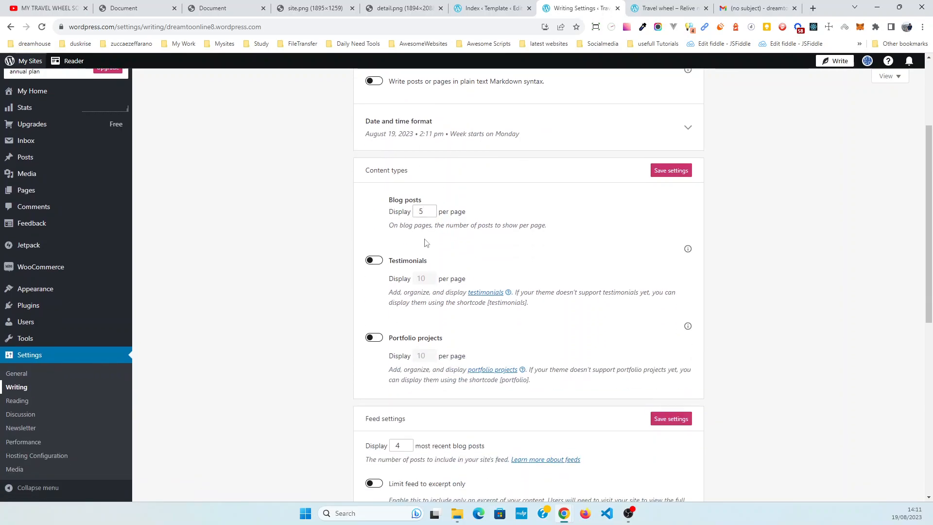
pyautogui.scroll(-5, 425, 242)
pyautogui.scroll(8, 479, 311)
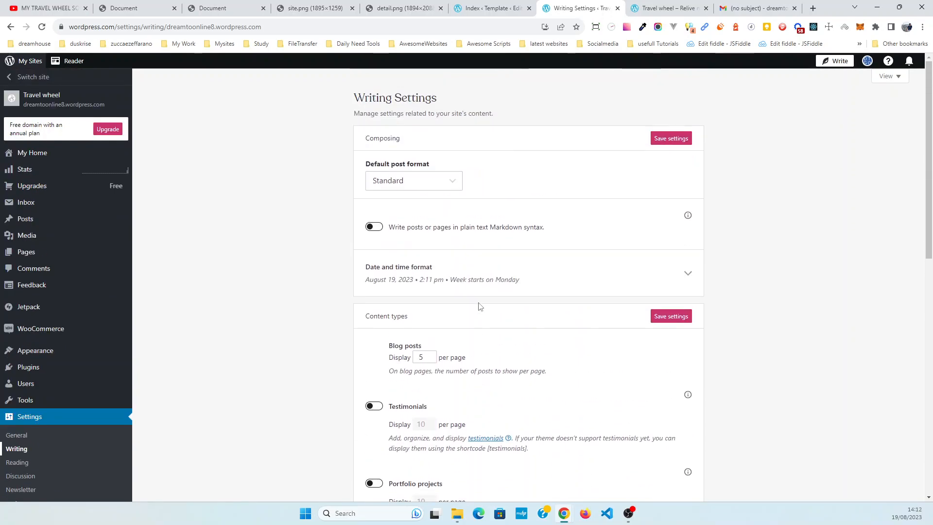
# Check the live home page's pagination, then shrink the browser window to phone width and look through the page's layout.
pyautogui.click(667, 8)
pyautogui.scroll(-4, 241, 309)
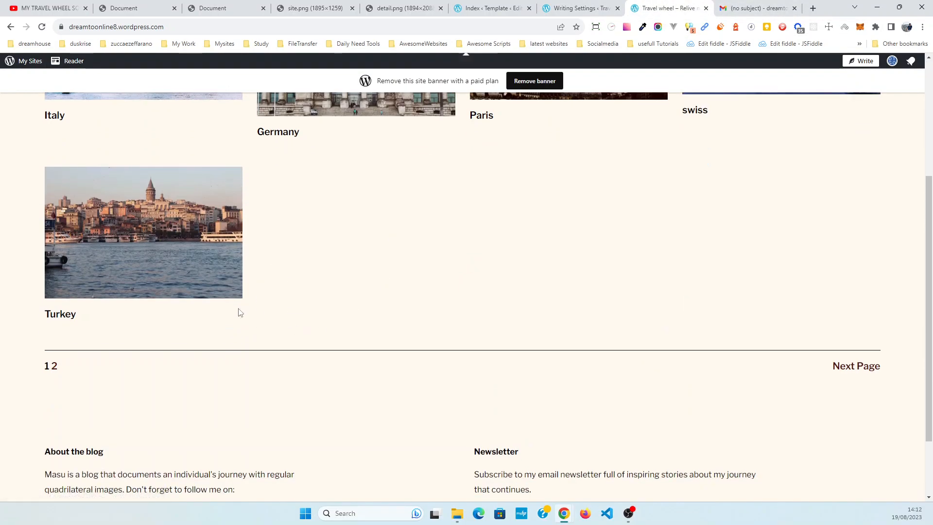
pyautogui.scroll(4, 671, 335)
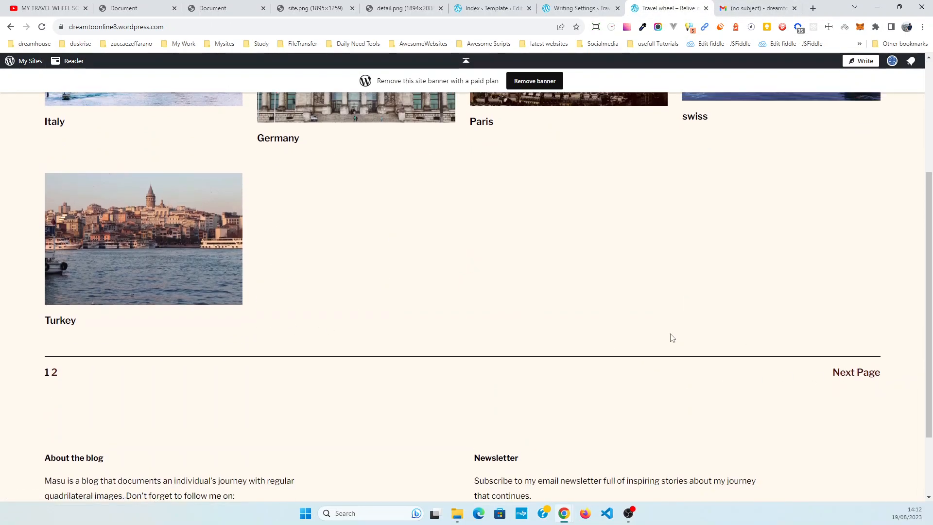
pyautogui.doubleClick(837, 11)
pyautogui.scroll(-15, 244, 242)
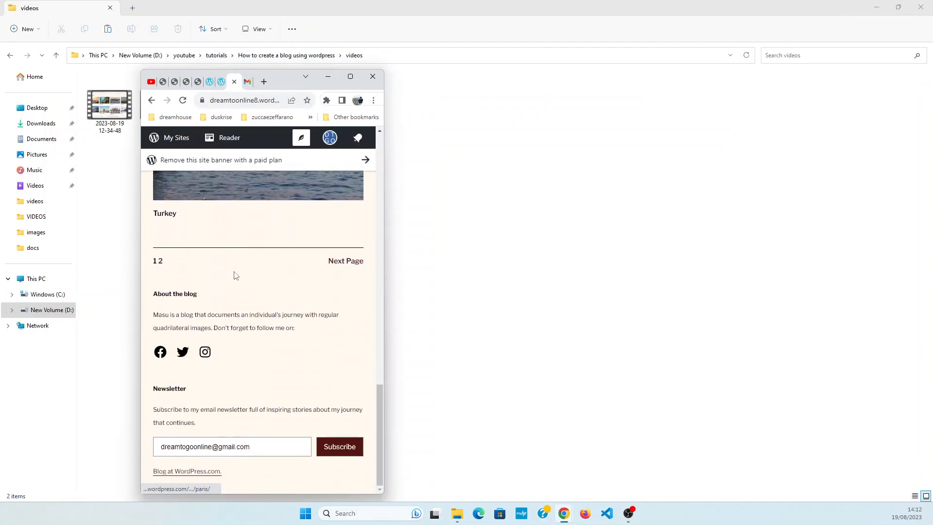
pyautogui.scroll(2, 235, 270)
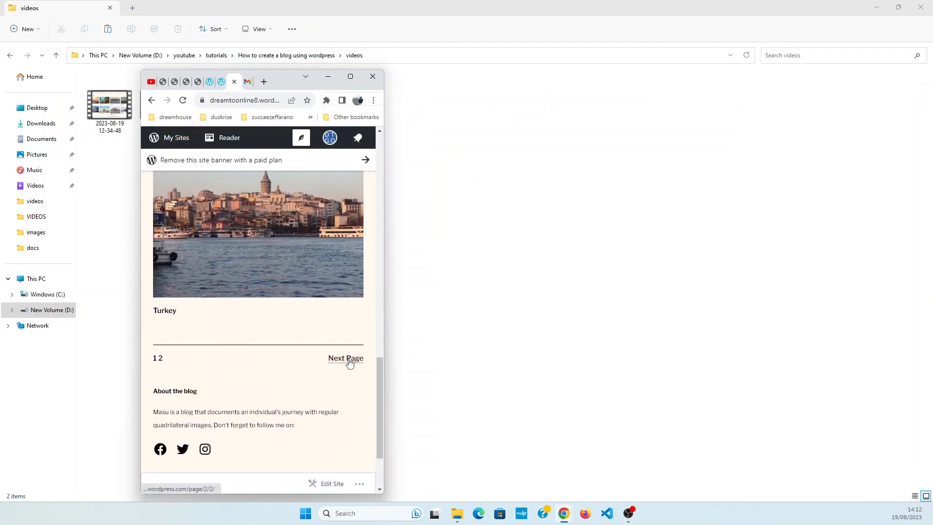
pyautogui.scroll(15, 321, 347)
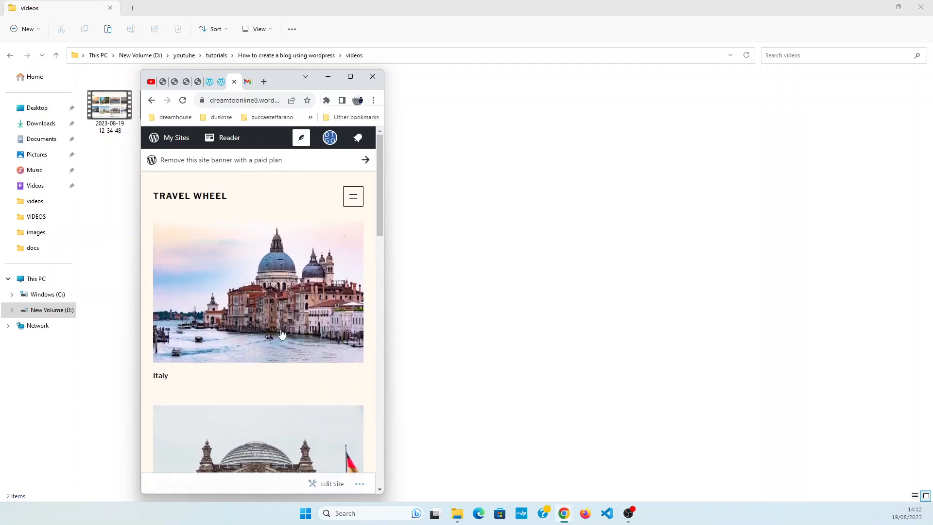
pyautogui.scroll(-15, 282, 334)
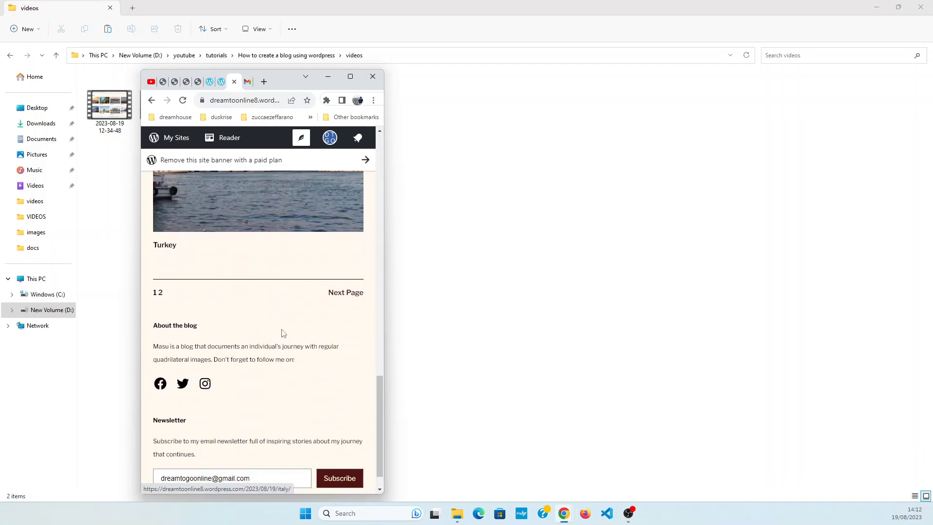
pyautogui.scroll(15, 284, 333)
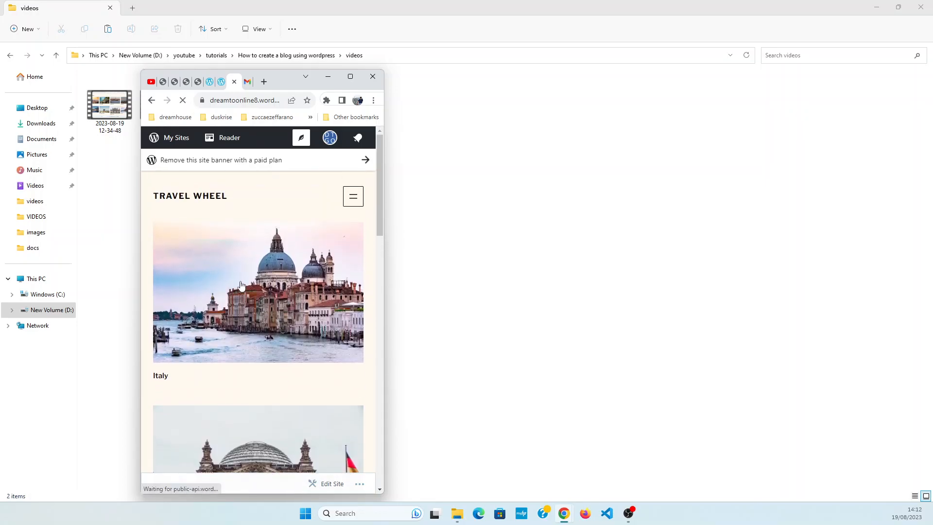
# Check the Italy post at phone width, then restore the full-size window and return to the blog's home page.
pyautogui.scroll(-5, 262, 274)
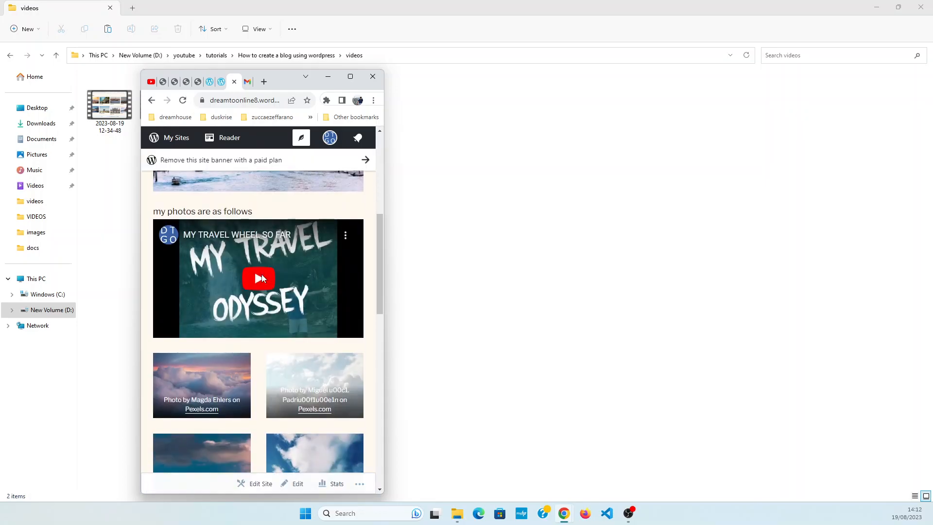
pyautogui.scroll(-8, 262, 275)
pyautogui.scroll(15, 261, 276)
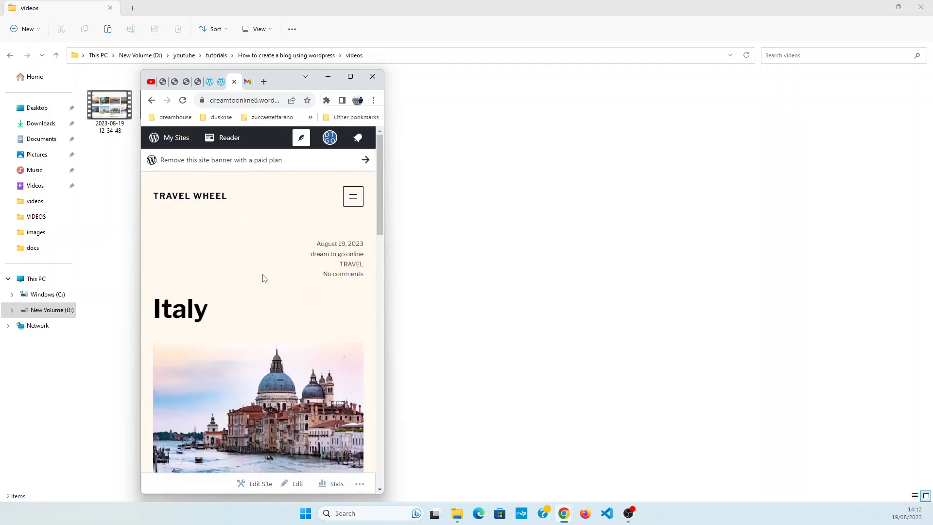
pyautogui.click(350, 77)
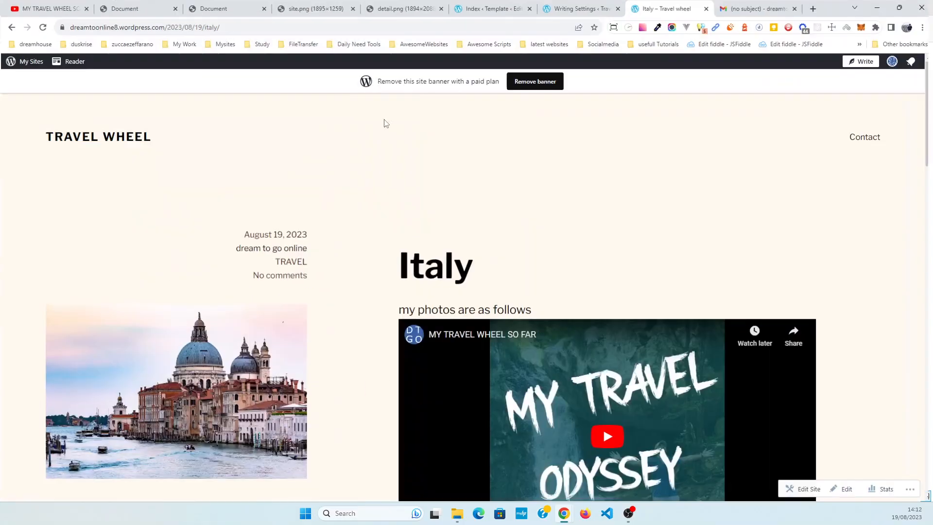
pyautogui.click(125, 143)
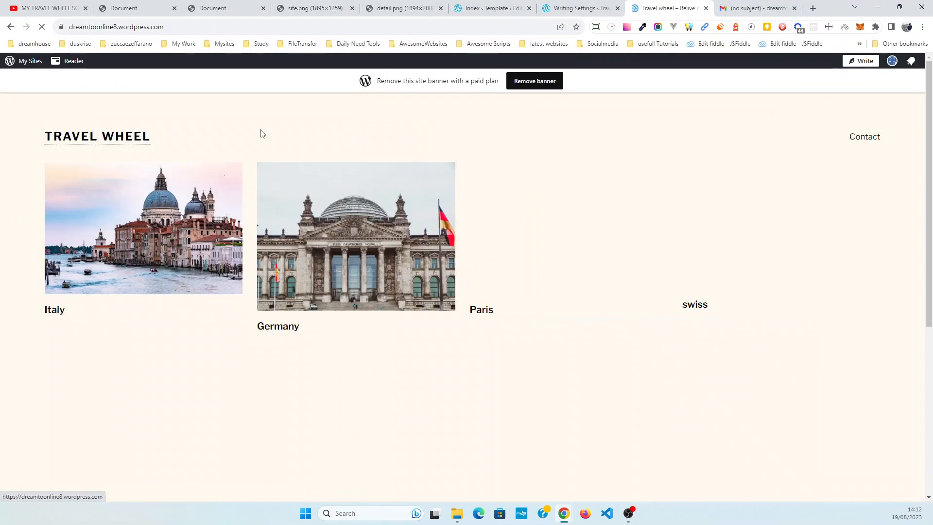
# Open the Themes page from the site's dashboard and browse the recommended themes.
pyautogui.click(489, 8)
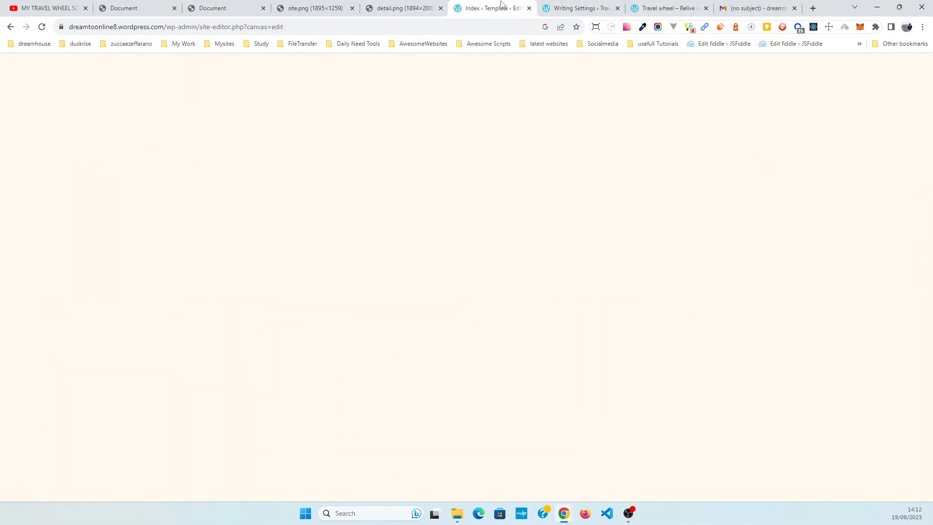
pyautogui.click(579, 9)
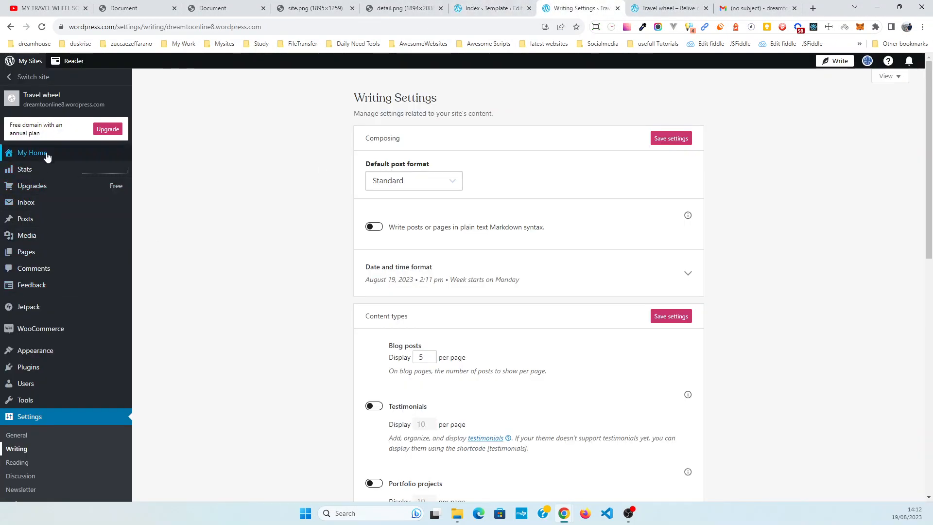
pyautogui.click(22, 152)
pyautogui.moveTo(46, 352)
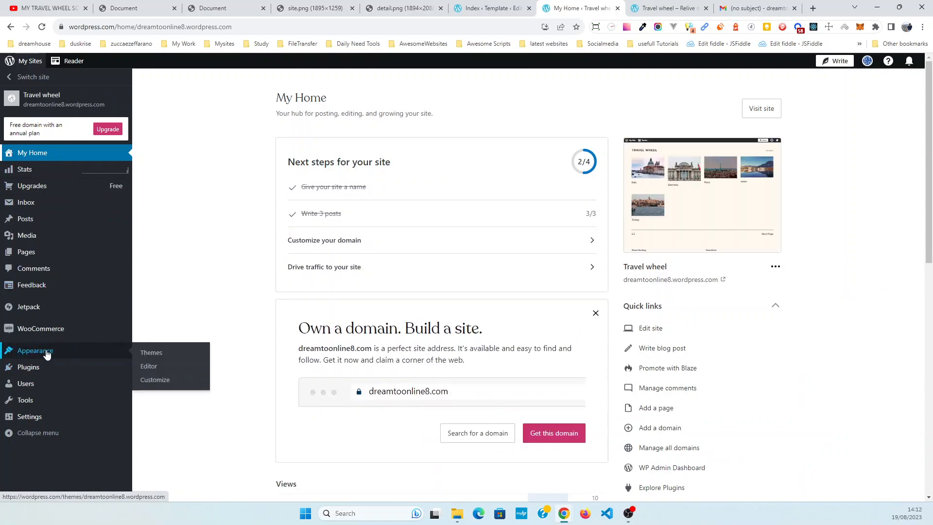
pyautogui.click(158, 353)
pyautogui.scroll(-5, 550, 237)
pyautogui.scroll(-7, 509, 282)
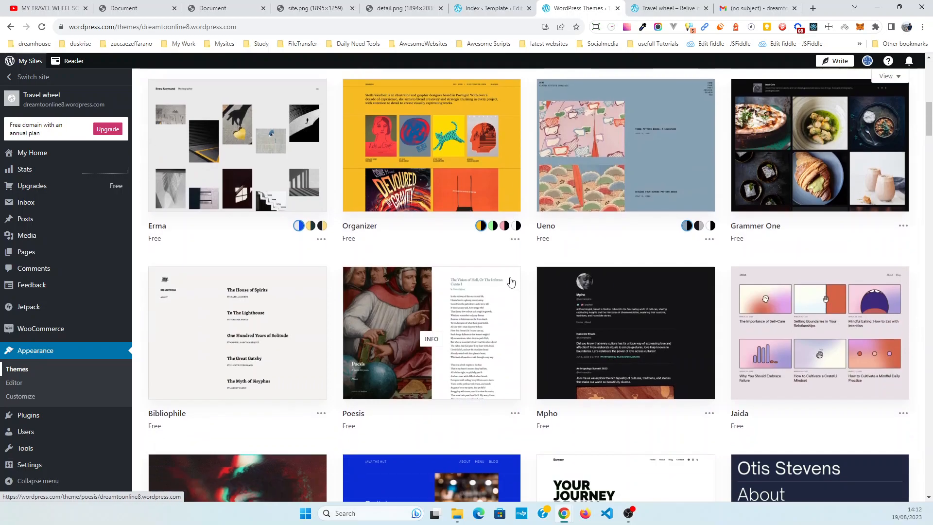
pyautogui.scroll(7, 511, 283)
pyautogui.scroll(5, 511, 283)
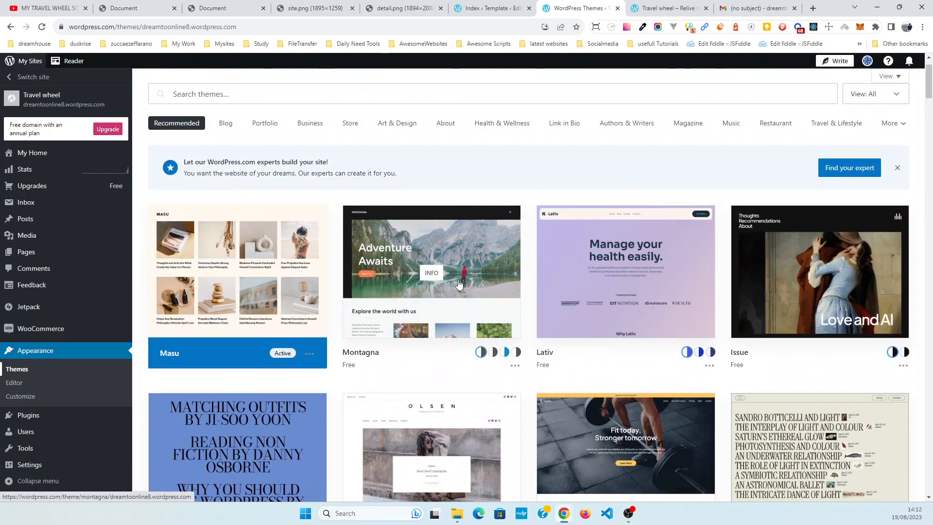
# View the Montagna theme's details and return to the theme gallery without activating it.
pyautogui.click(469, 253)
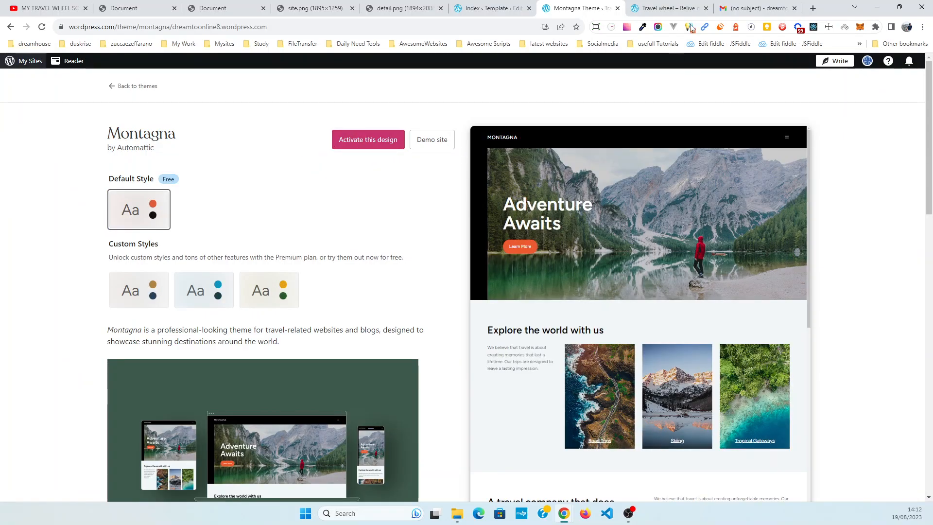
pyautogui.click(664, 8)
pyautogui.click(564, 5)
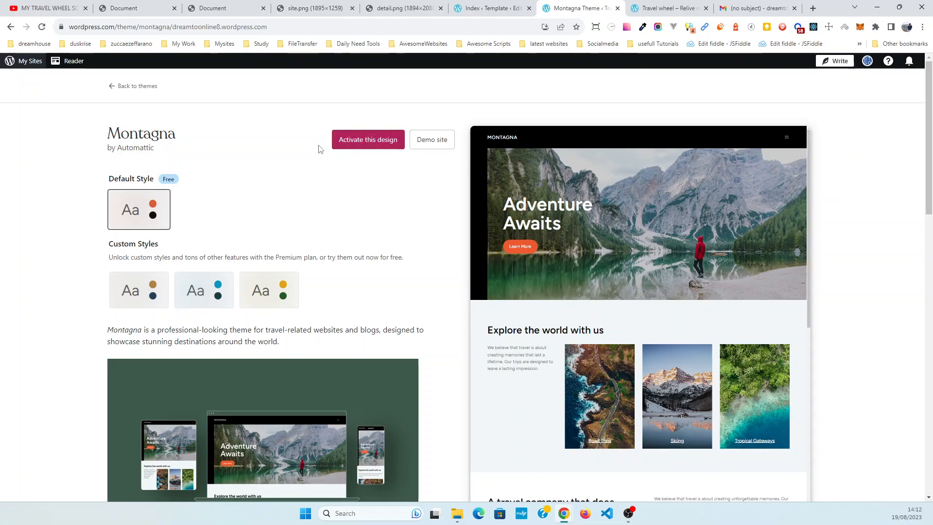
pyautogui.click(137, 87)
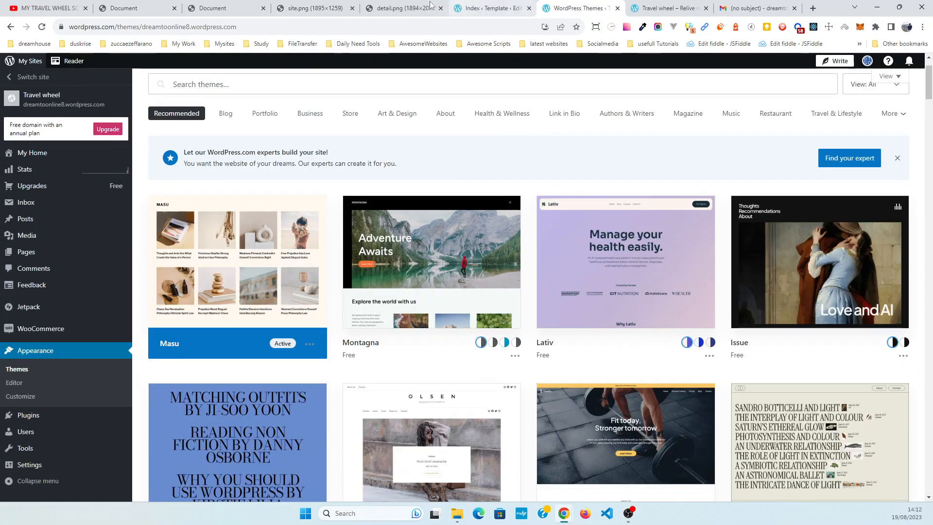
# Close the Index template editor without saving its changes and review the site's Posts and Pages lists.
pyautogui.click(490, 10)
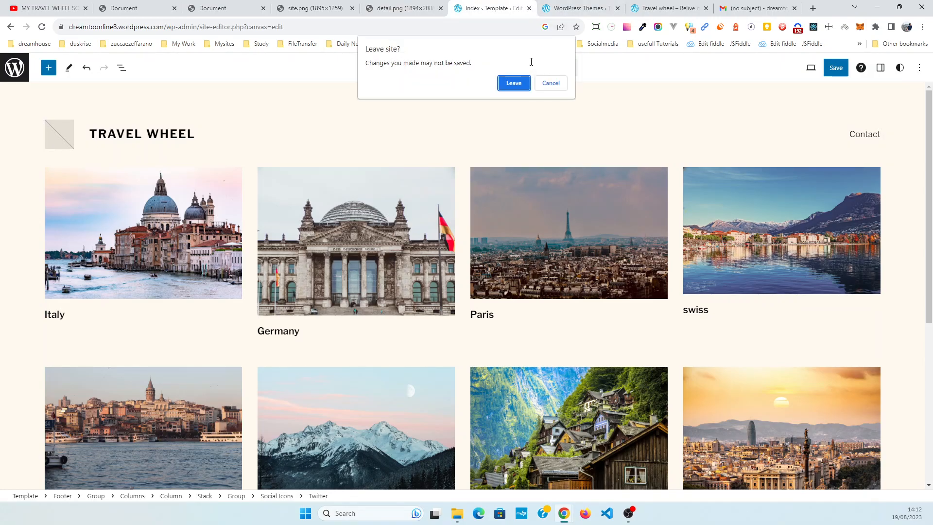
pyautogui.click(513, 83)
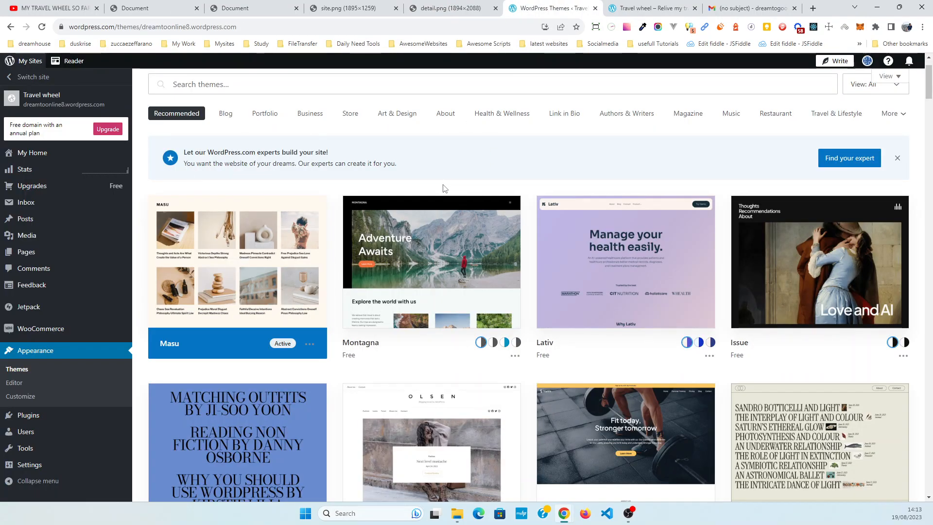
pyautogui.click(56, 220)
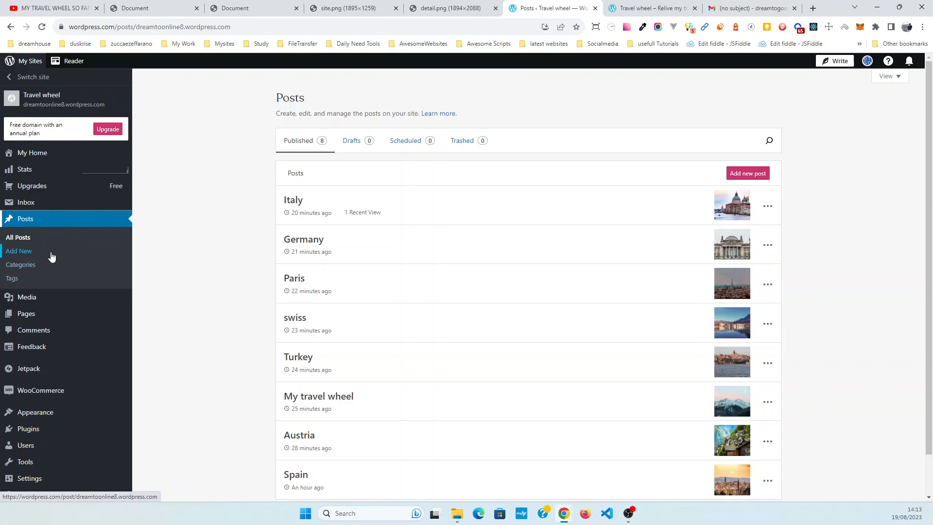
pyautogui.click(26, 314)
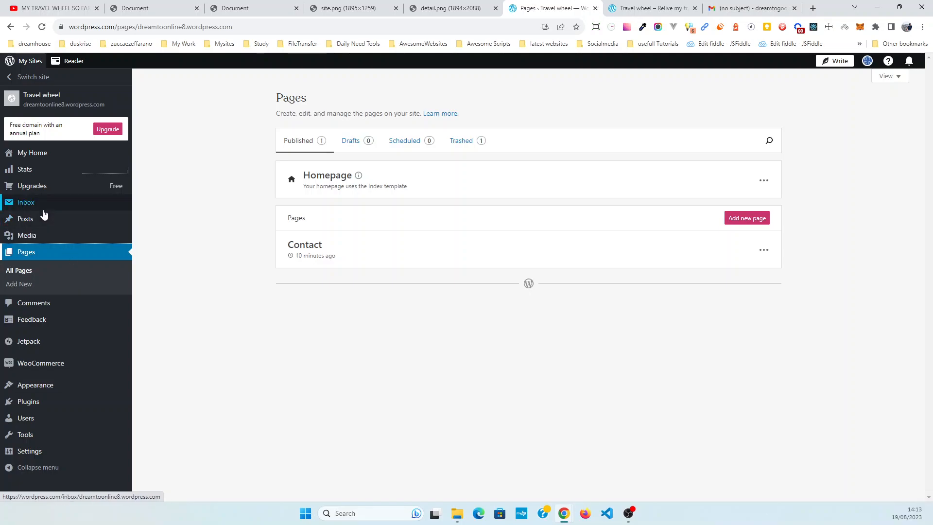
pyautogui.moveTo(73, 316)
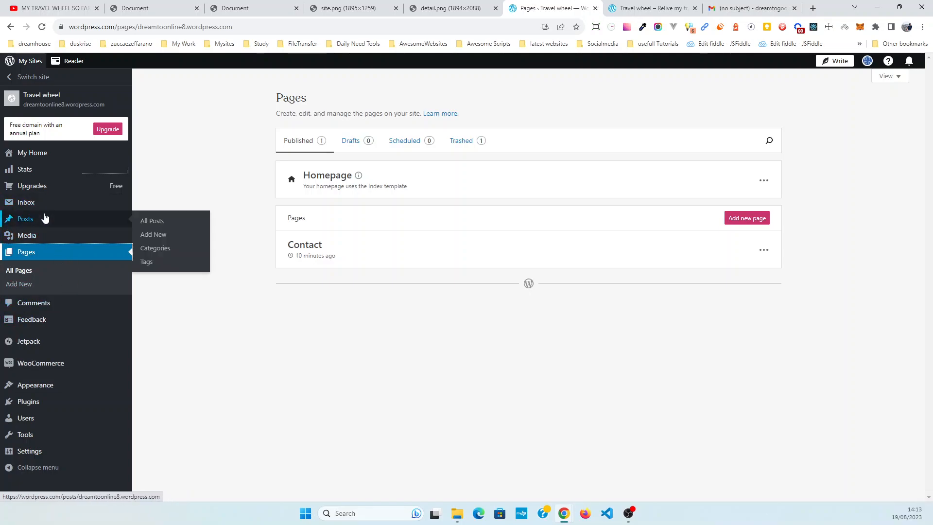
pyautogui.moveTo(97, 385)
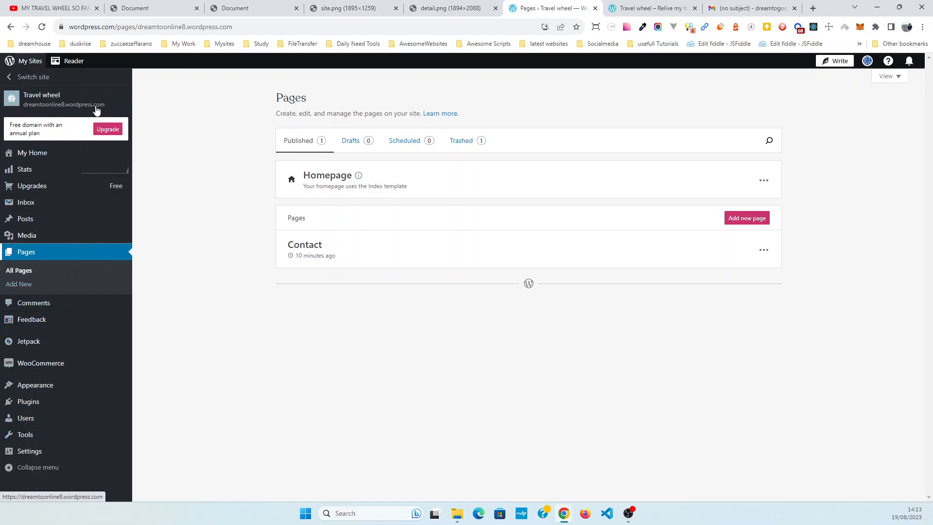
# Open the site preview from the dashboard and look over the live home page.
pyautogui.click(41, 103)
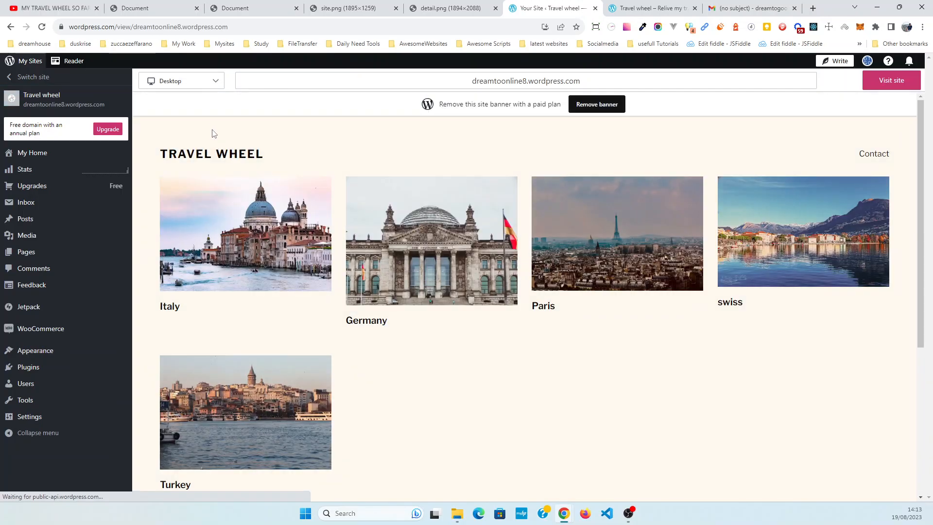
pyautogui.click(660, 5)
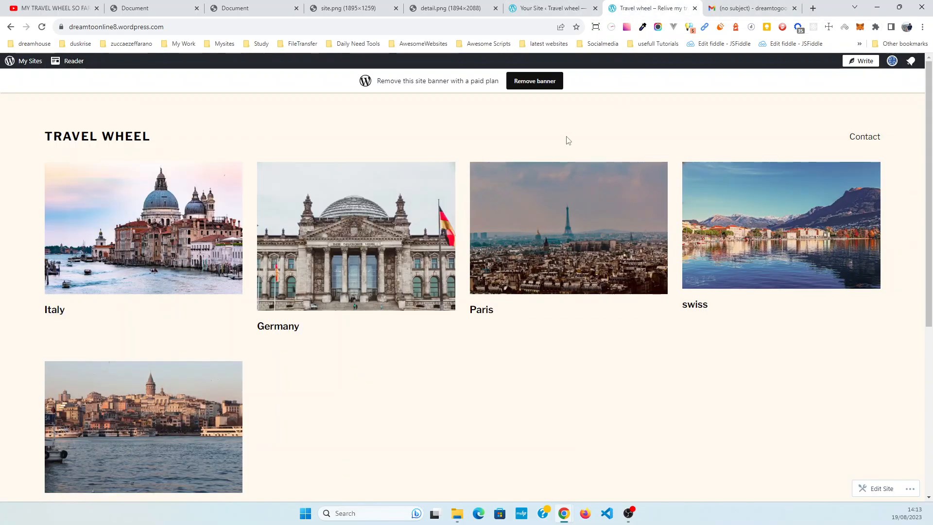
pyautogui.scroll(-5, 416, 232)
pyautogui.scroll(5, 416, 229)
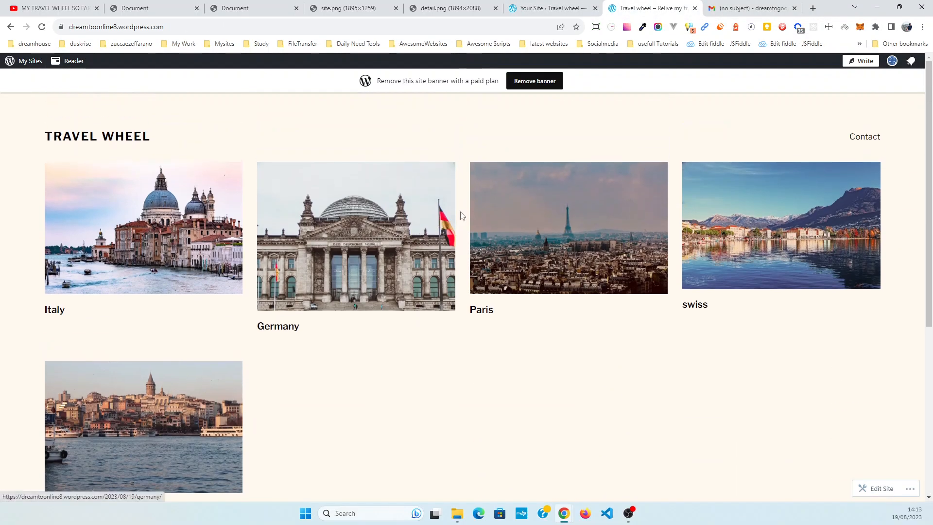
pyautogui.click(551, 7)
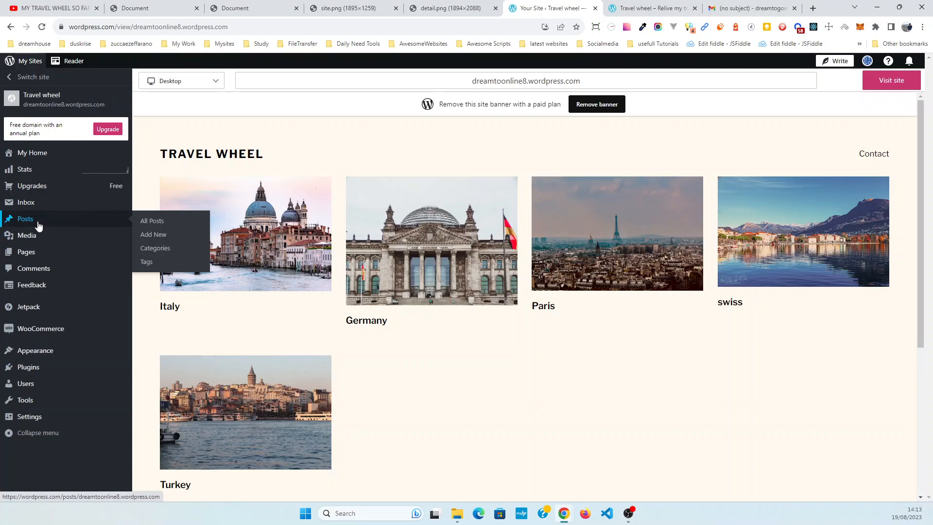
pyautogui.click(649, 8)
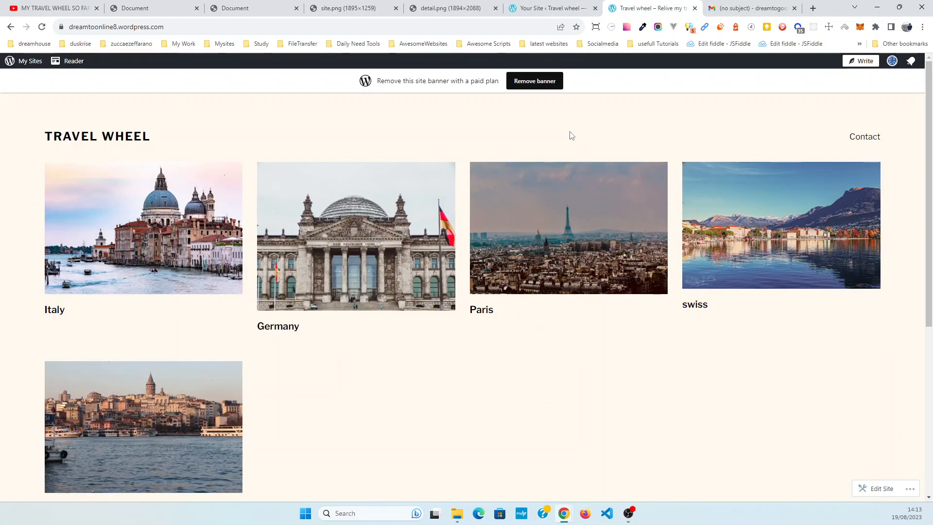
pyautogui.scroll(-4, 525, 148)
pyautogui.scroll(4, 525, 148)
# Switch to the incognito browser window that shows the blog's home page as a visitor.
pyautogui.click(540, 8)
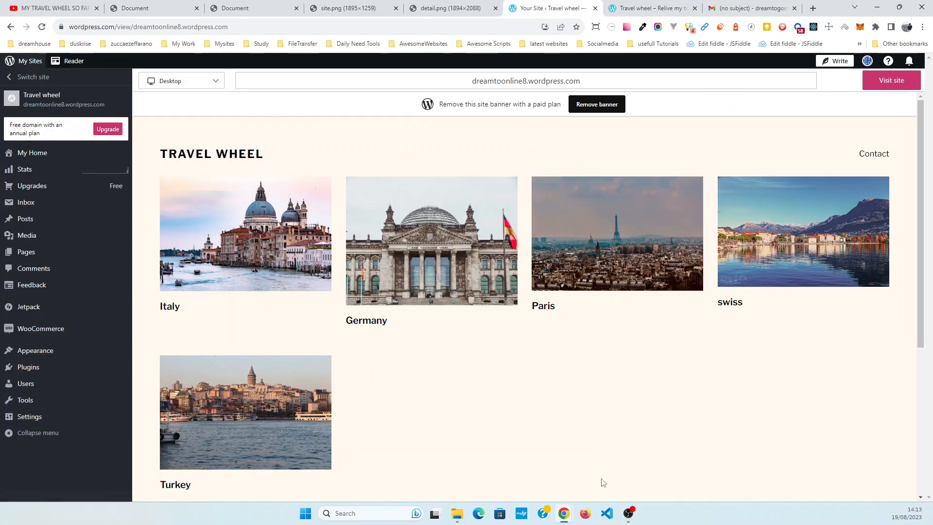
pyautogui.moveTo(568, 515)
pyautogui.click(611, 459)
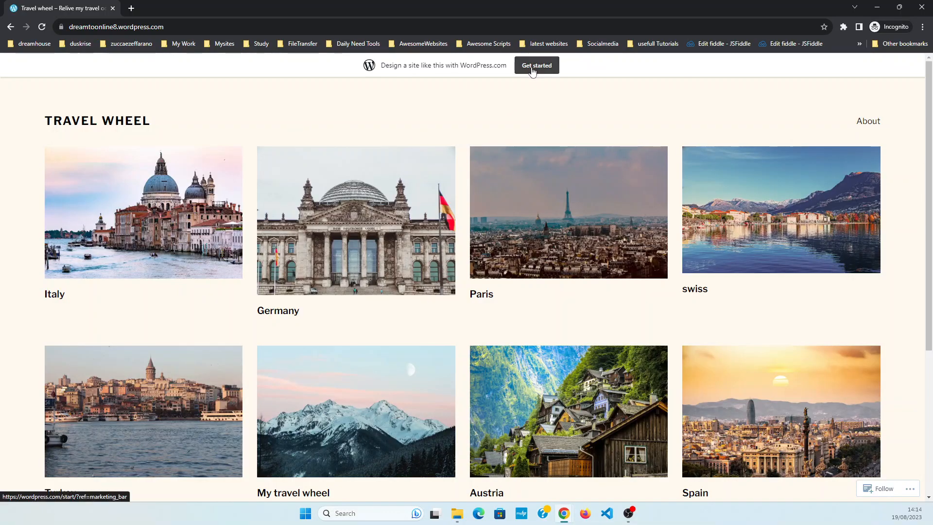
# Look over the visitor's home page in the incognito window, from the post grid down to the footer.
pyautogui.scroll(-5, 486, 232)
pyautogui.scroll(5, 486, 232)
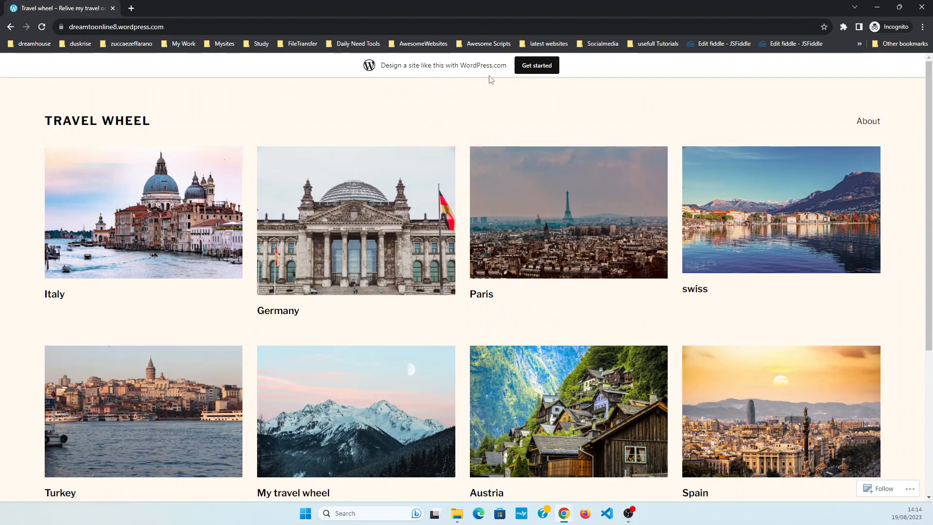
pyautogui.scroll(-5, 428, 153)
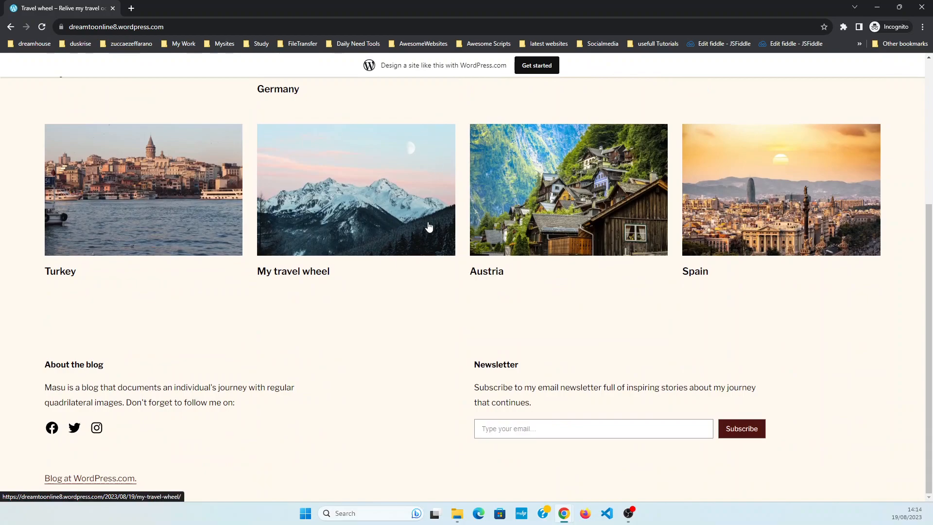
pyautogui.scroll(5, 428, 227)
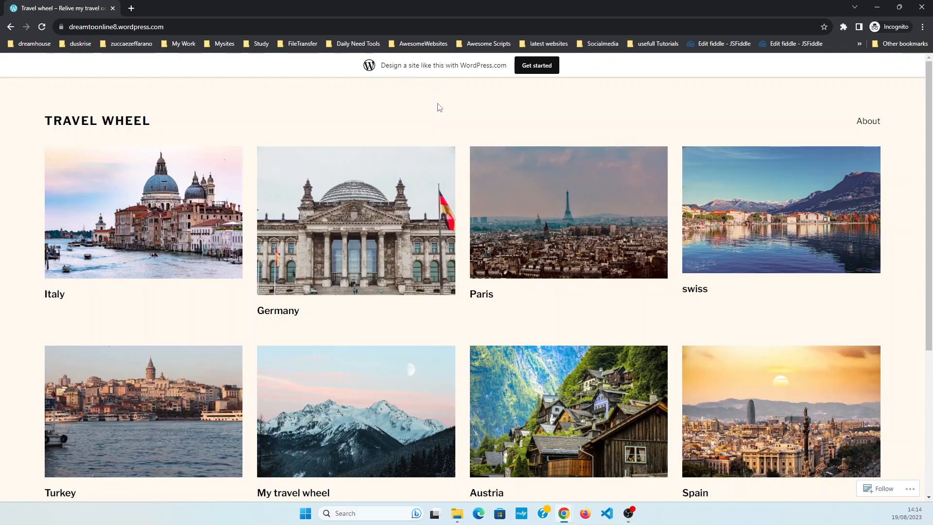
pyautogui.scroll(-4, 438, 104)
pyautogui.scroll(4, 312, 258)
pyautogui.scroll(-4, 153, 319)
pyautogui.scroll(4, 184, 310)
pyautogui.scroll(-4, 186, 229)
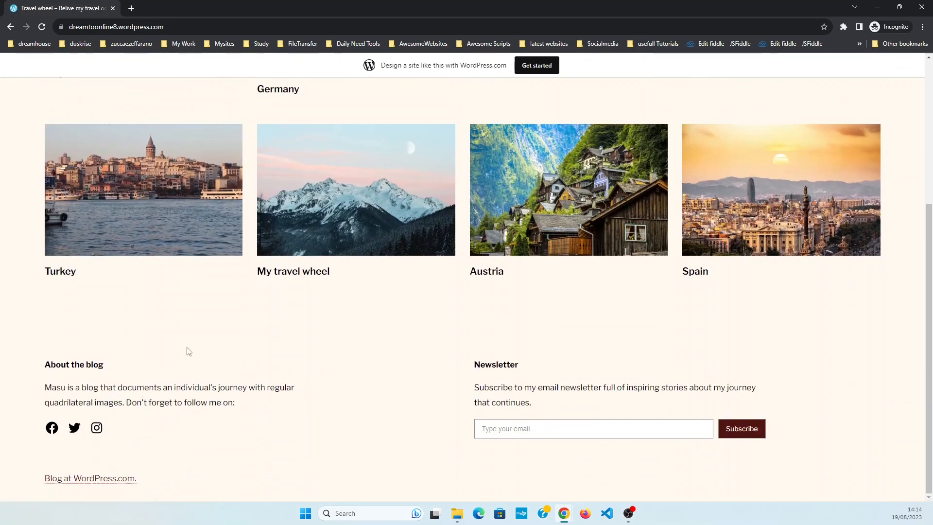
pyautogui.scroll(4, 188, 350)
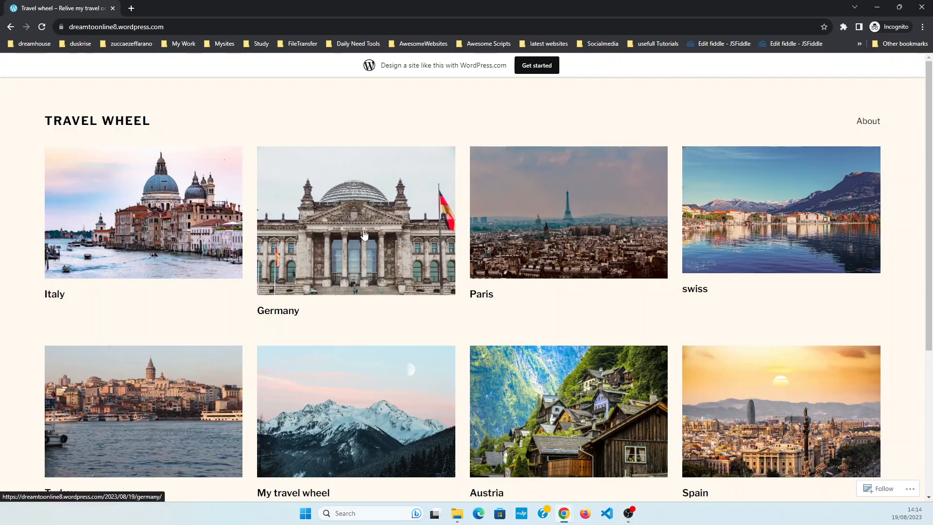
# Compare the dashboard's site preview with the home page in the incognito window.
pyautogui.hotkey('alt', 'Tab')
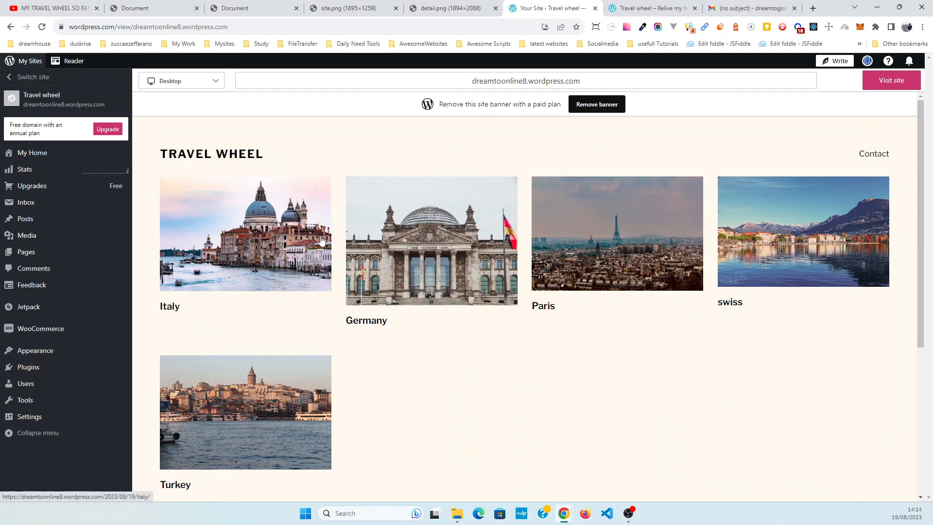
pyautogui.hotkey('alt', 'Tab')
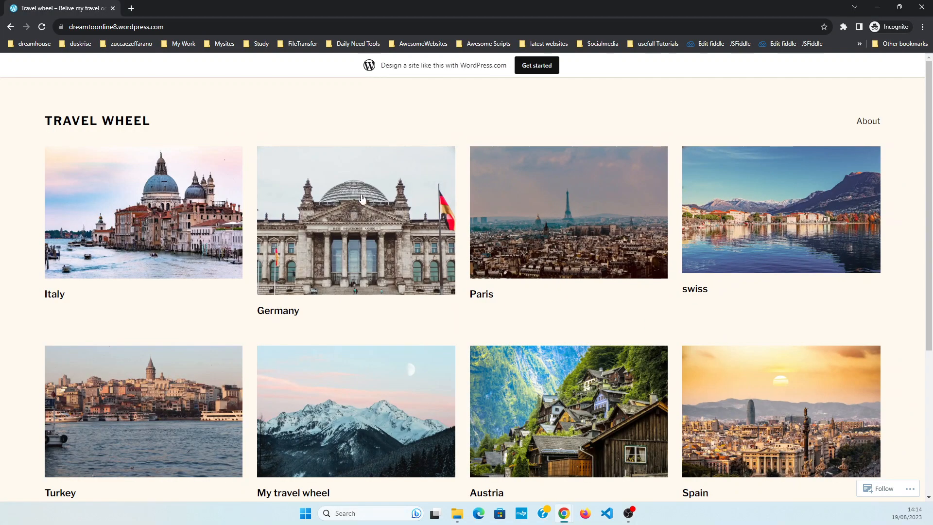
pyautogui.hotkey('alt', 'Tab')
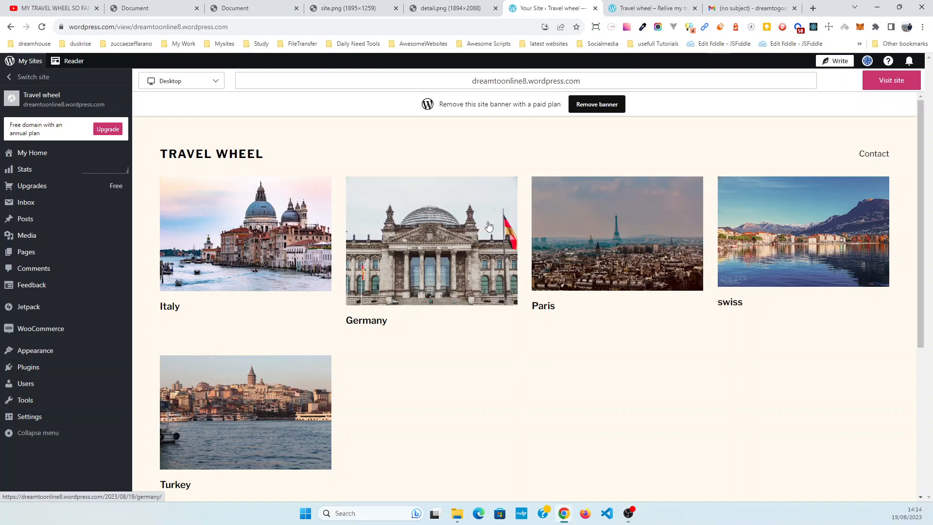
pyautogui.hotkey('alt', 'Tab')
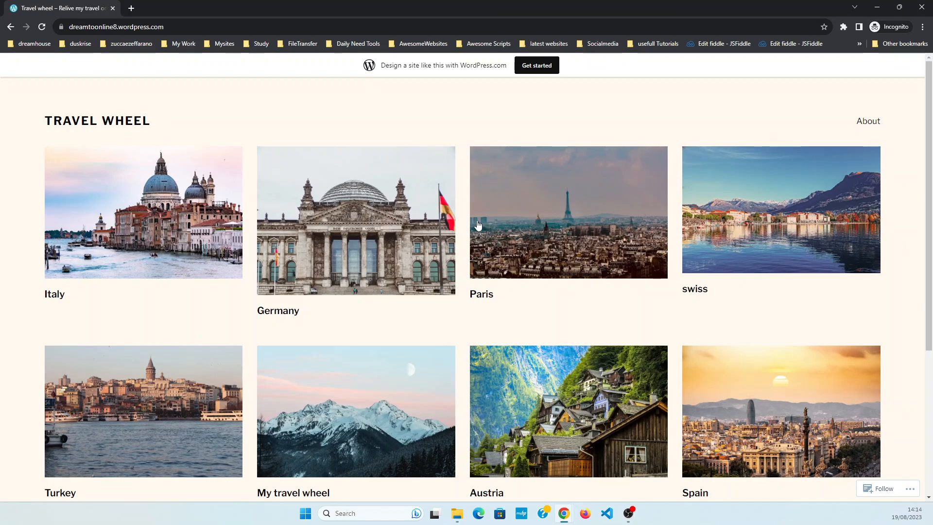
pyautogui.hotkey('alt', 'Tab')
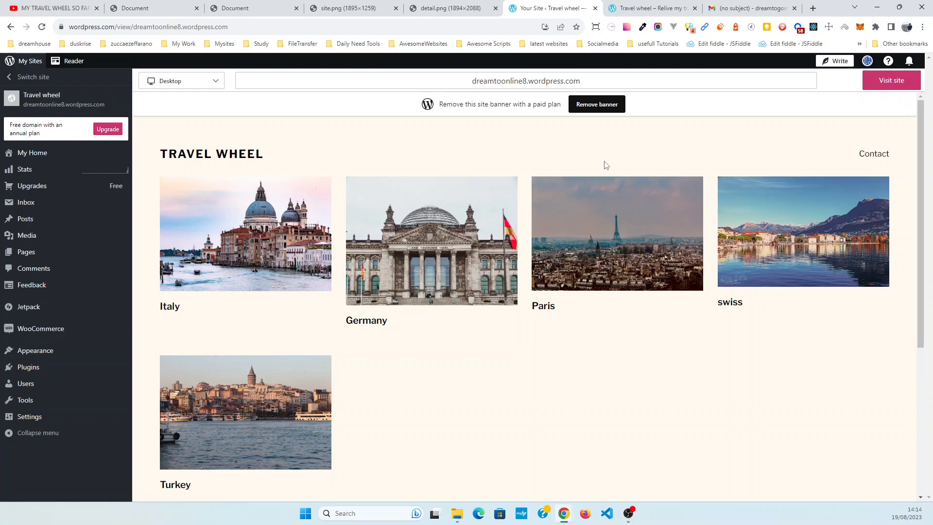
pyautogui.hotkey('alt', 'Tab')
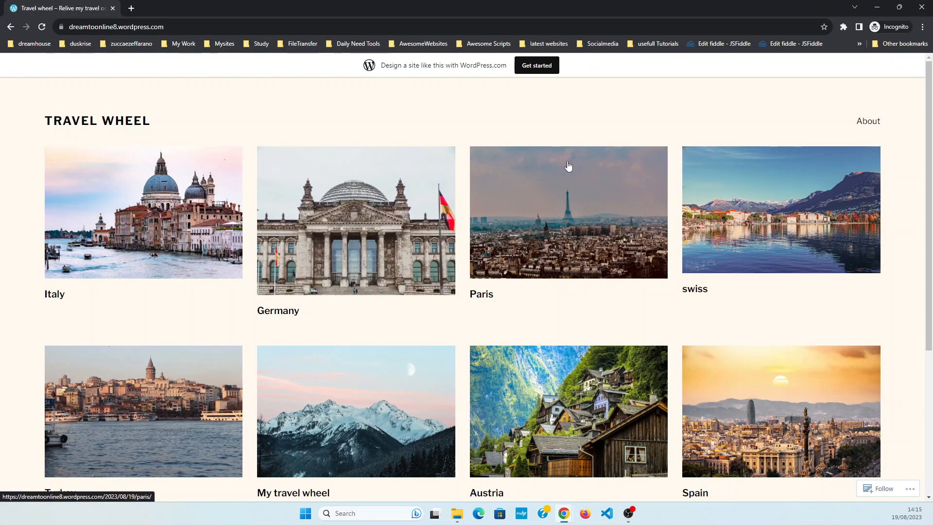
# Return to the dashboard and review the list of published posts.
pyautogui.hotkey('alt', 'Tab')
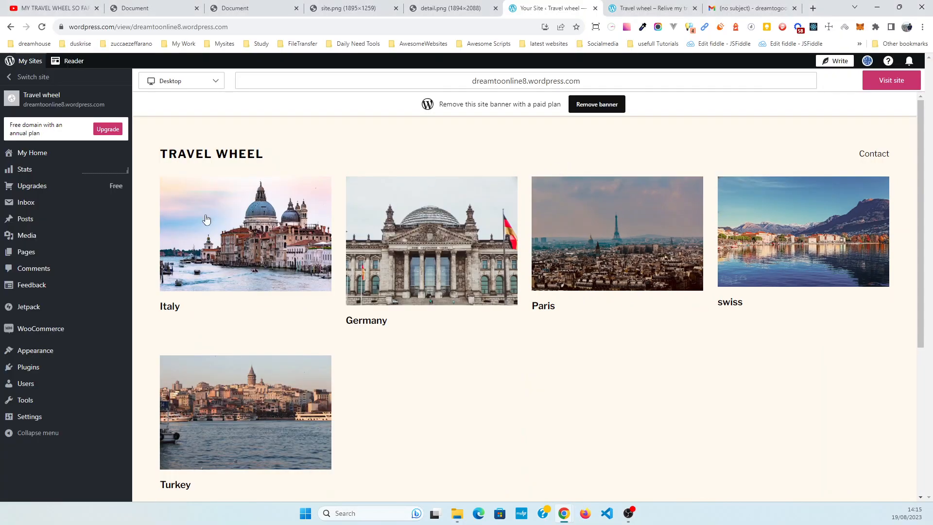
pyautogui.click(26, 218)
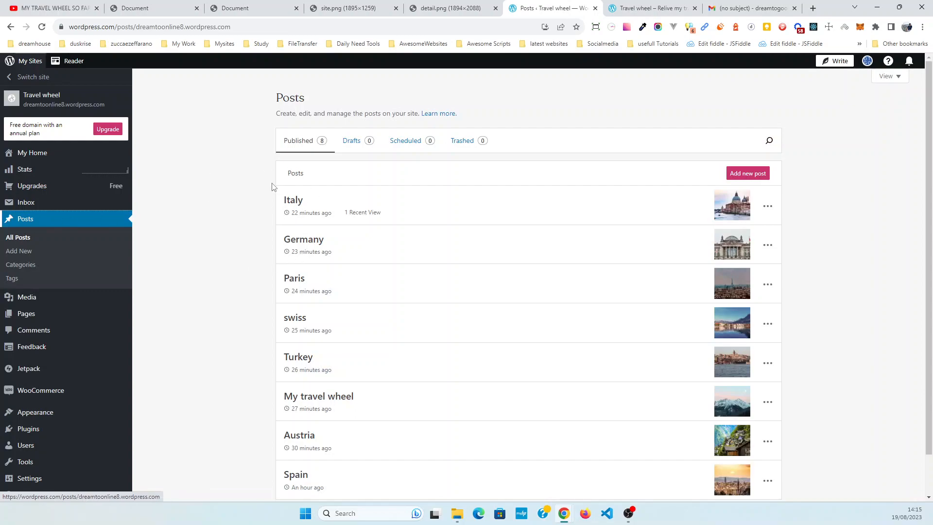
pyautogui.scroll(-1, 90, 256)
pyautogui.scroll(1, 91, 256)
# Switch to the incognito window and check the published posts on the visitor's home page.
pyautogui.hotkey('alt', 'Tab')
pyautogui.scroll(-2, 457, 202)
pyautogui.scroll(2, 486, 189)
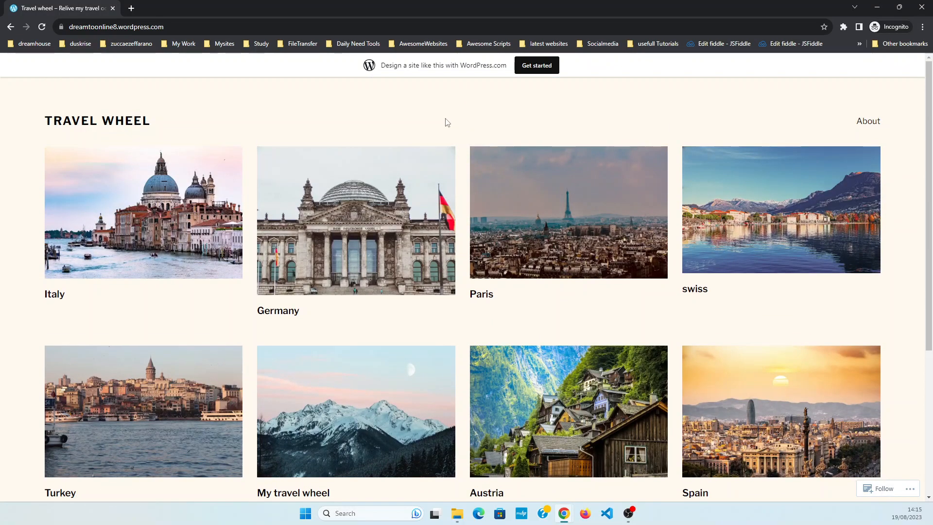
pyautogui.scroll(-5, 454, 190)
pyautogui.scroll(5, 454, 195)
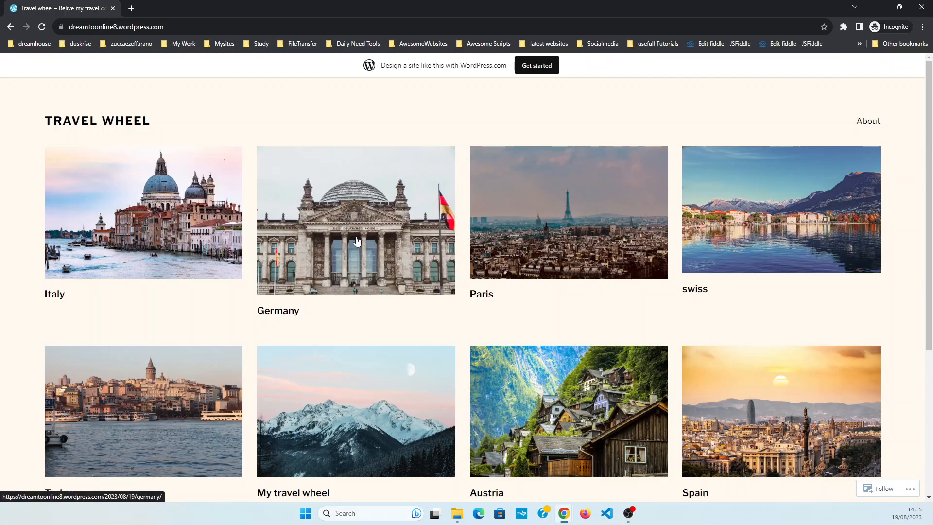
pyautogui.scroll(-4, 357, 238)
pyautogui.scroll(4, 358, 240)
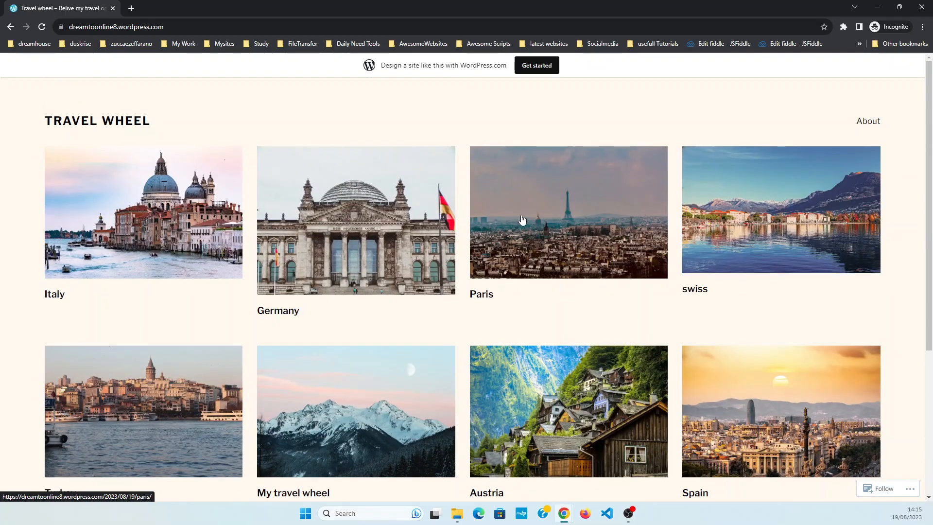
# Go back to the dashboard and look through its Users, Pages, Stats and Posts sections.
pyautogui.hotkey('alt', 'Tab')
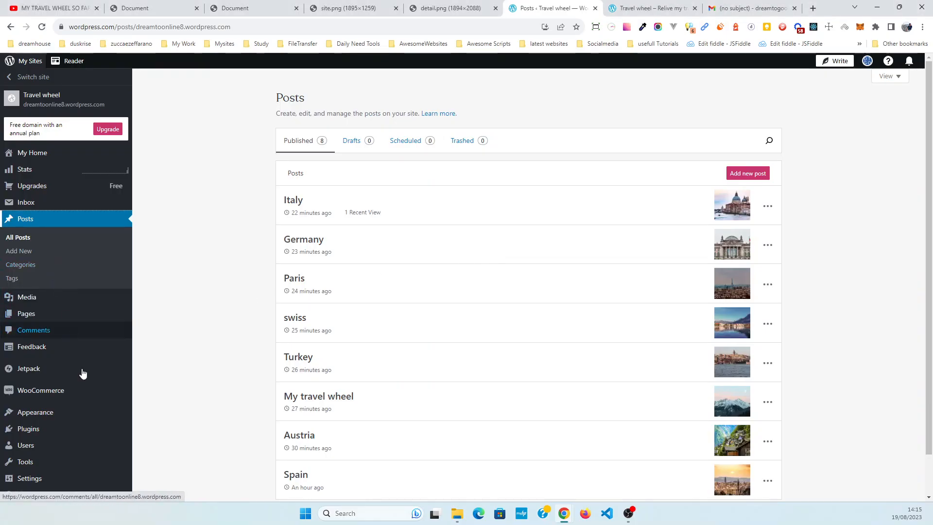
pyautogui.click(33, 448)
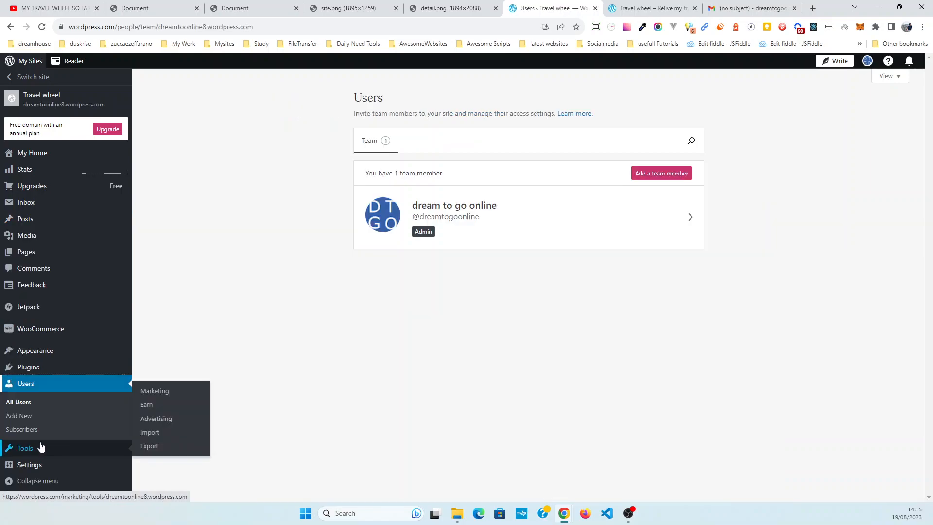
pyautogui.click(44, 253)
pyautogui.click(40, 219)
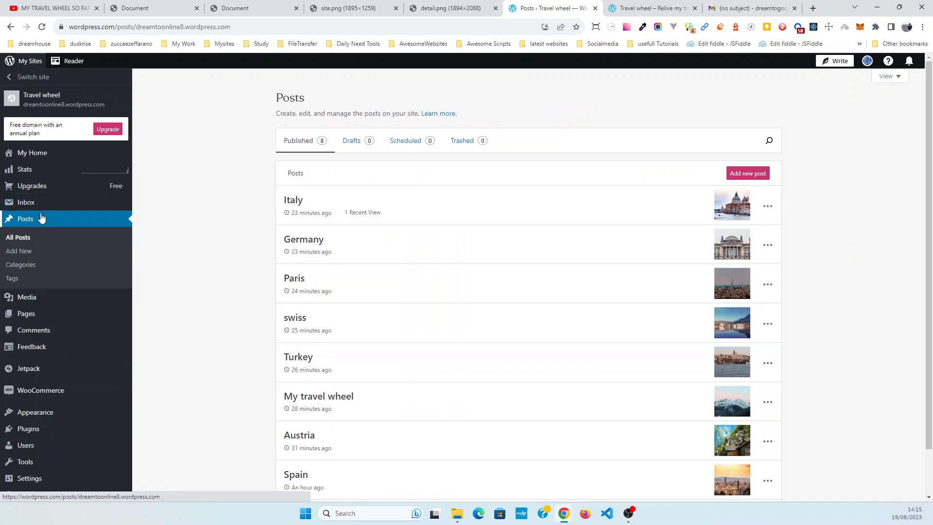
pyautogui.click(56, 169)
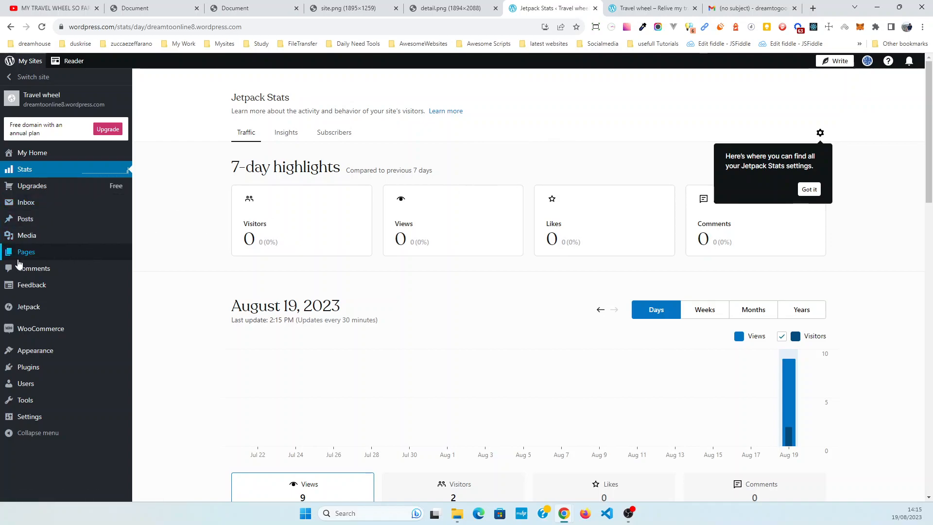
pyautogui.click(41, 226)
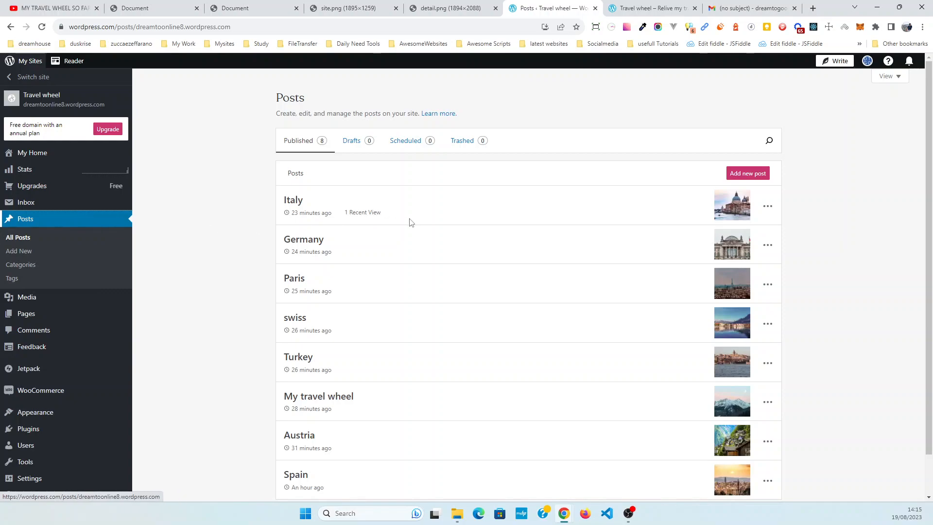
# Compare the dashboard's posts list with the visitor's home page in the incognito window, ending on the posts list.
pyautogui.hotkey('alt', 'Tab')
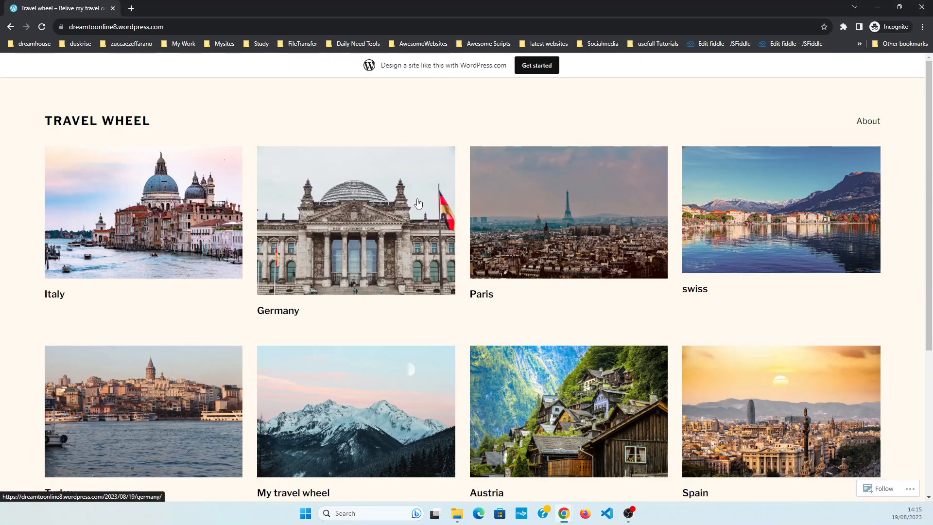
pyautogui.scroll(-5, 417, 206)
pyautogui.scroll(5, 417, 206)
pyautogui.hotkey('alt', 'Tab')
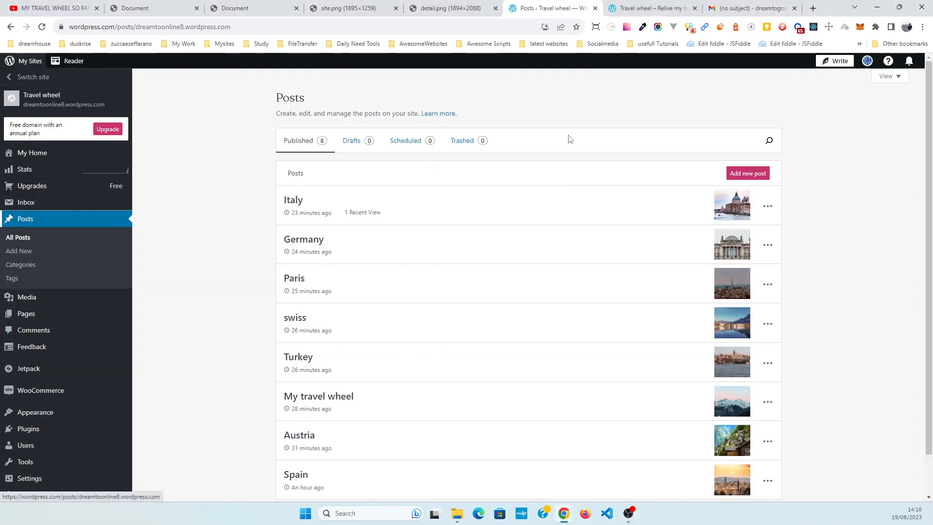
pyautogui.hotkey('alt', 'Tab')
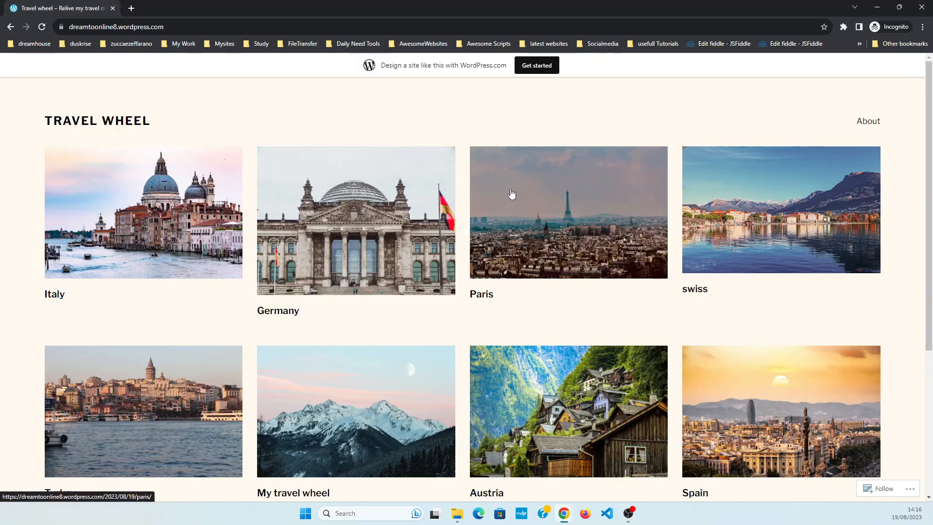
pyautogui.hotkey('alt', 'Tab')
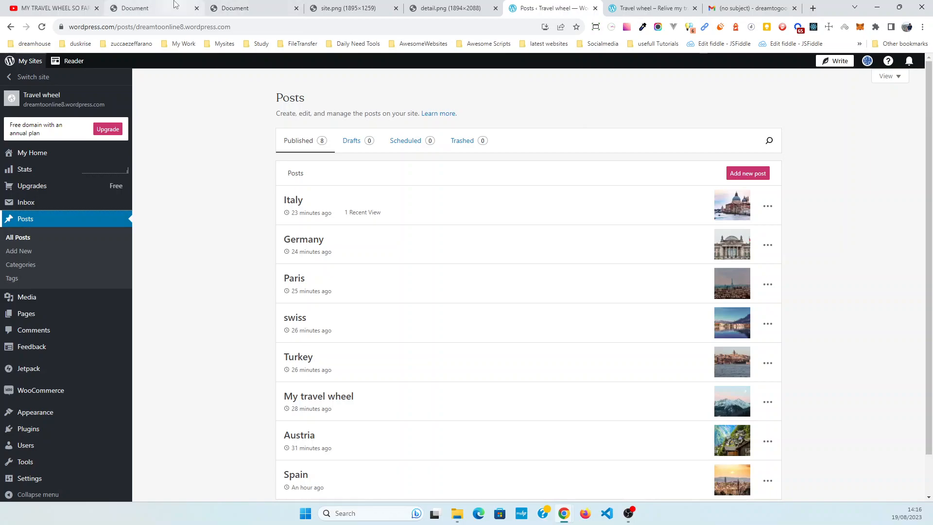
# View the local Tiger Hunt page from html-css-basics/index.html and return to the posts list.
pyautogui.click(160, 8)
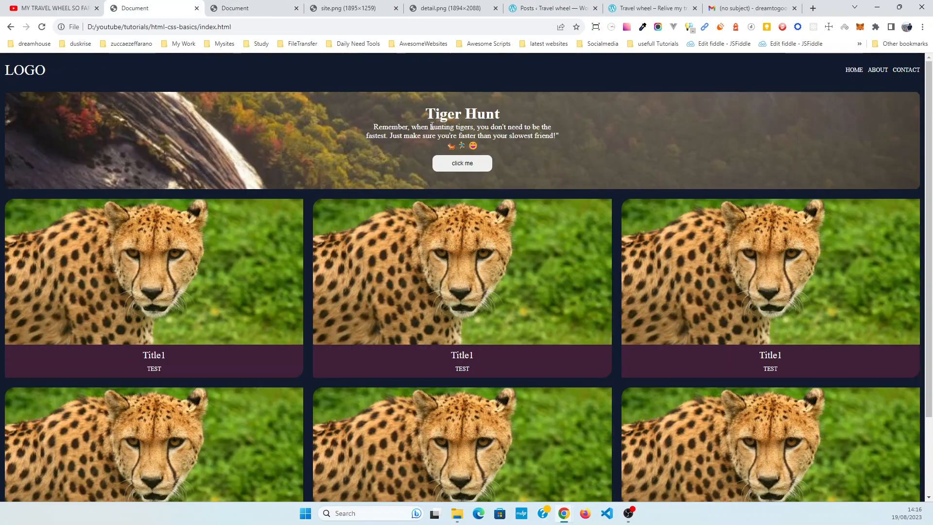
pyautogui.scroll(2, 301, 73)
pyautogui.click(530, 8)
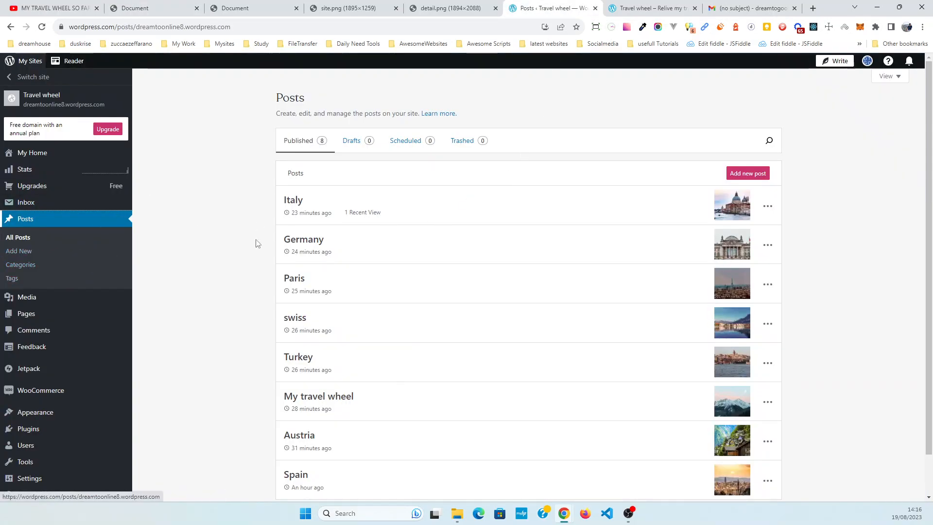
# Compare the logged-in live Travel wheel site with the posts list and the local Tiger Hunt page.
pyautogui.click(626, 8)
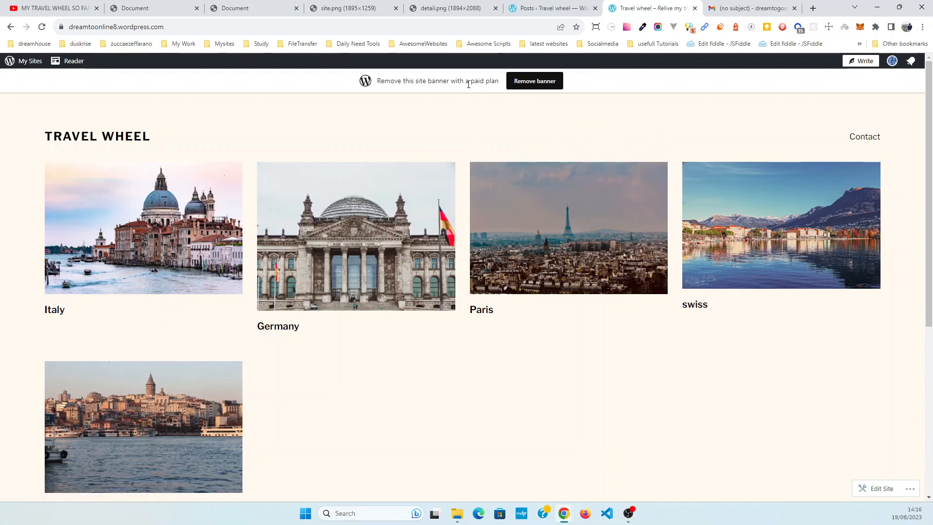
pyautogui.hotkey('ctrl', 'pageup')
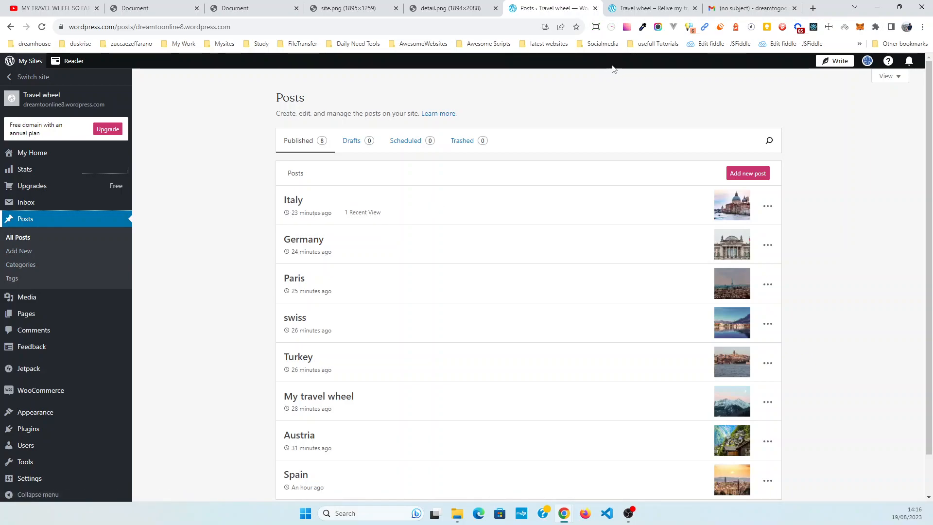
pyautogui.click(642, 8)
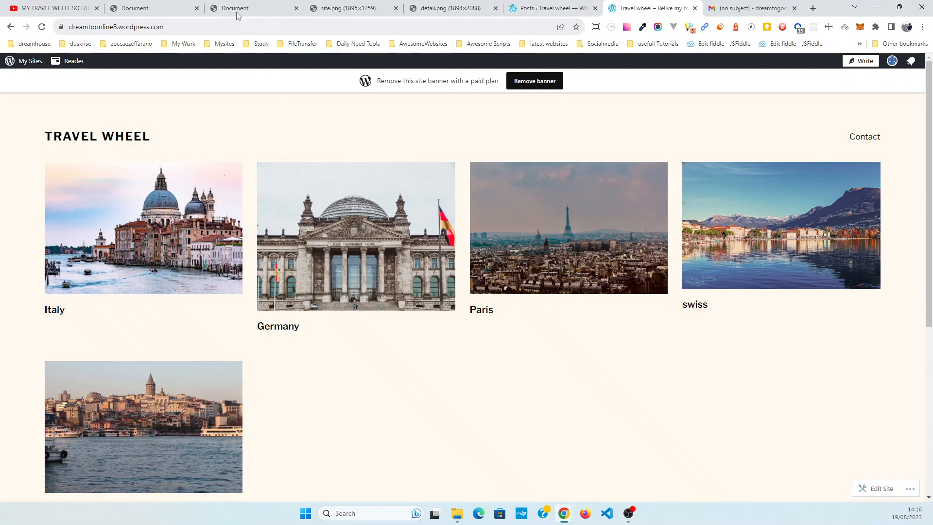
pyautogui.click(166, 9)
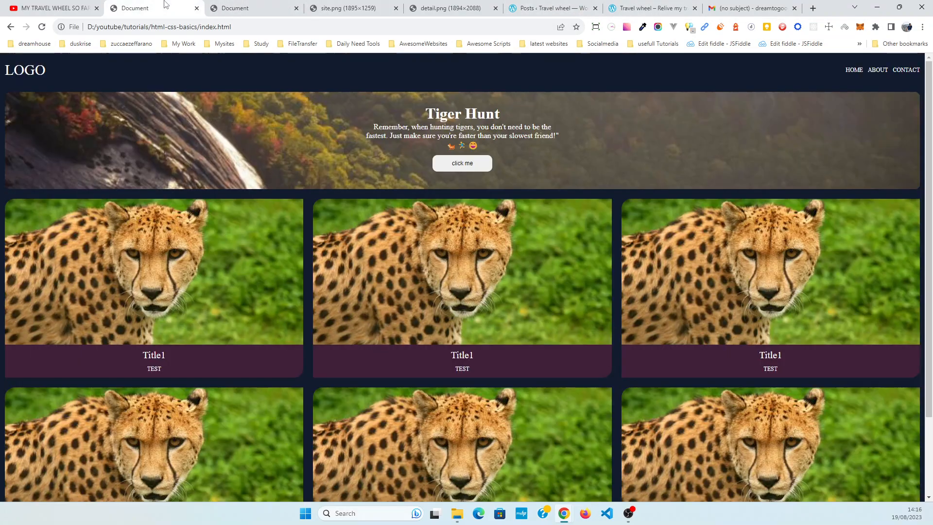
pyautogui.click(629, 11)
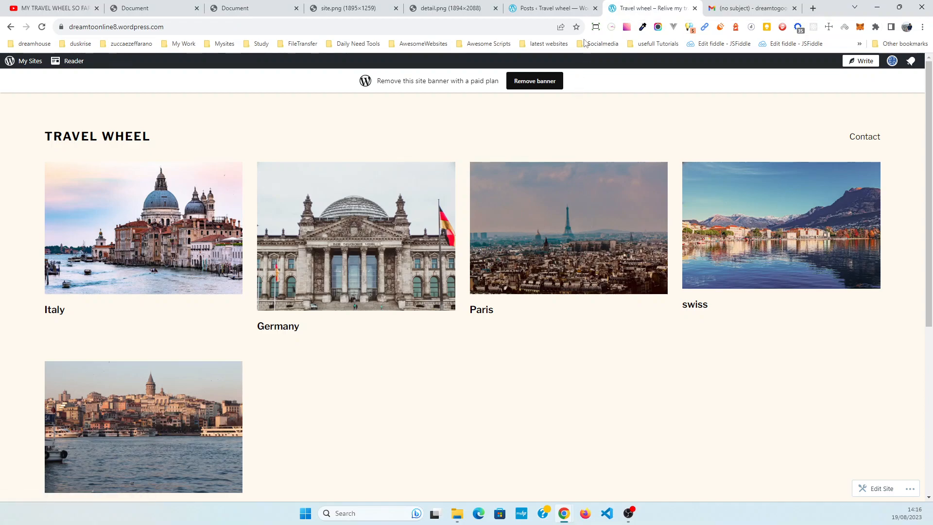
pyautogui.click(549, 9)
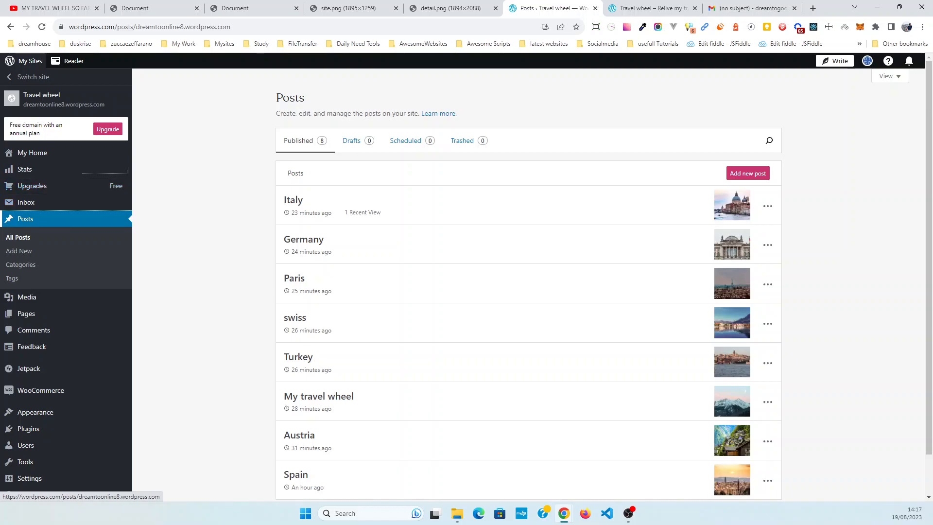
pyautogui.click(654, 8)
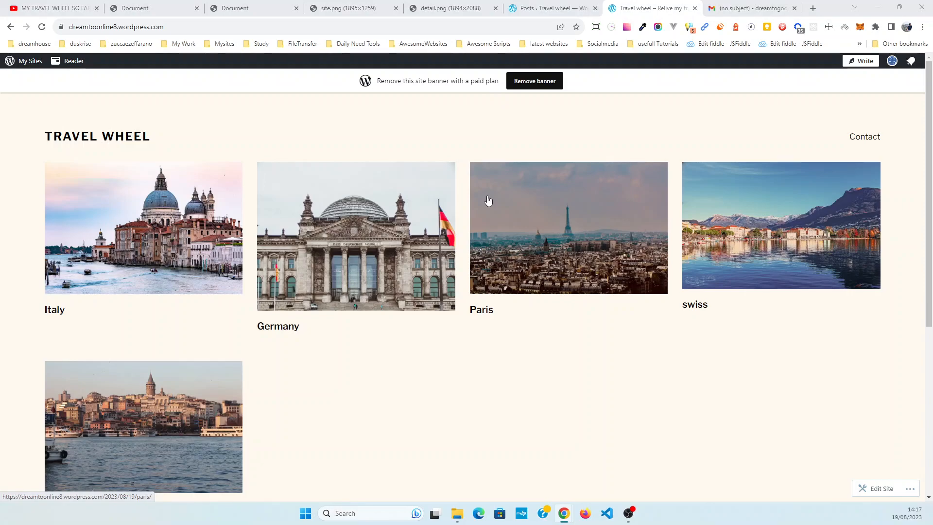
# Look over the visitor's home page in the incognito window at full size and again with the window reduced to phone width.
pyautogui.scroll(-5, 515, 217)
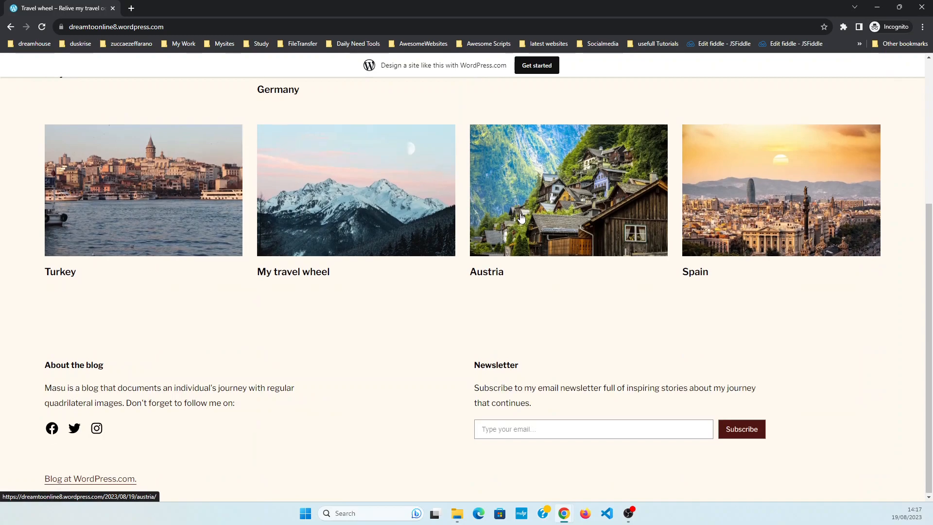
pyautogui.scroll(5, 521, 217)
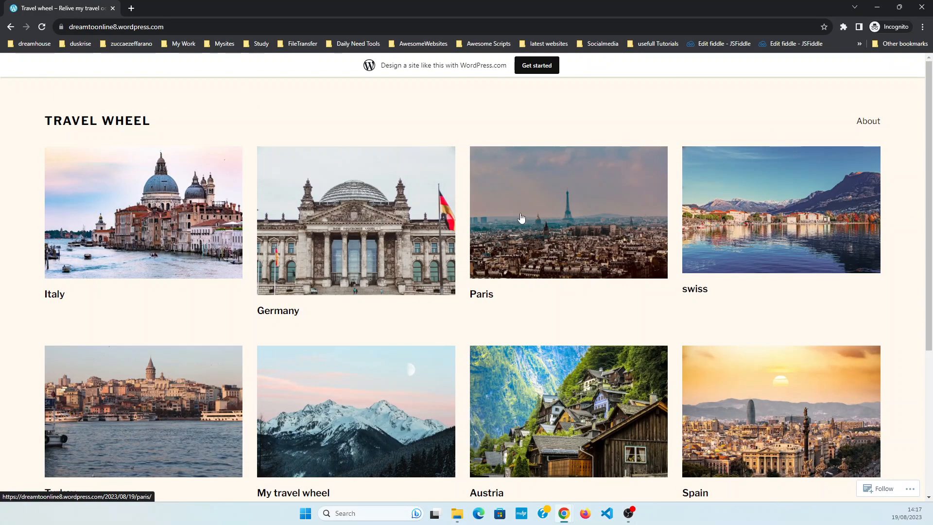
pyautogui.doubleClick(606, 12)
pyautogui.scroll(-8, 283, 332)
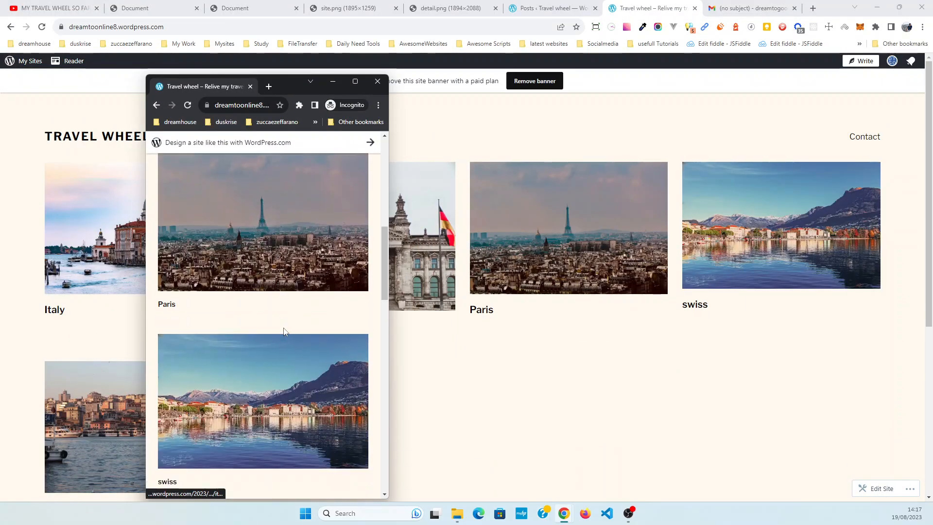
pyautogui.scroll(8, 321, 307)
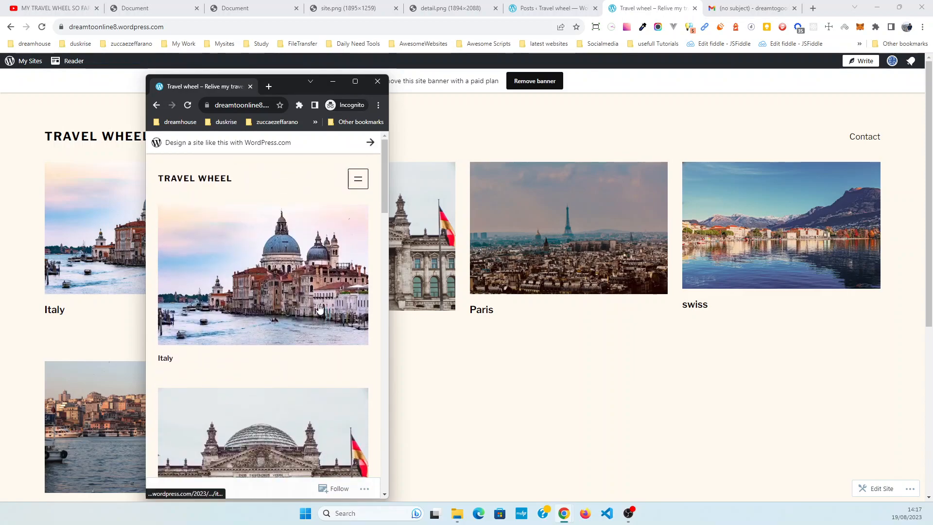
pyautogui.scroll(-20, 319, 308)
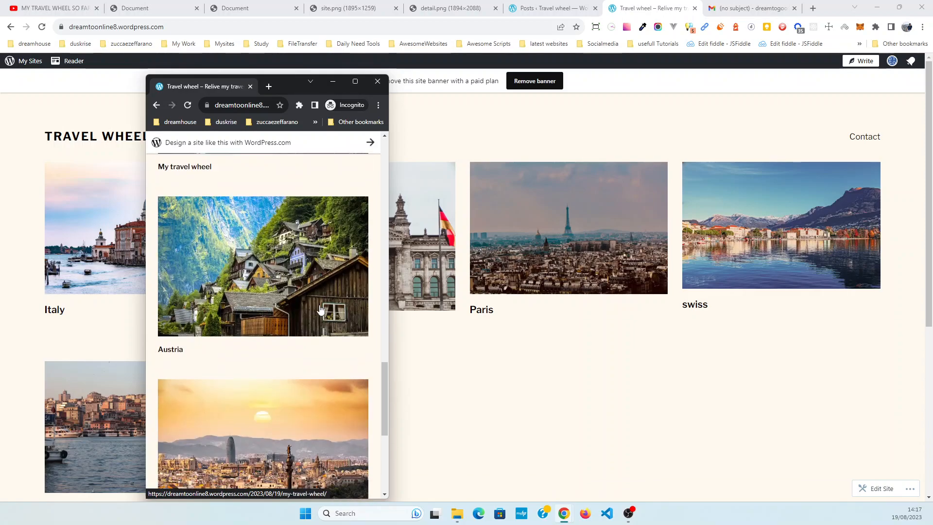
pyautogui.scroll(20, 321, 310)
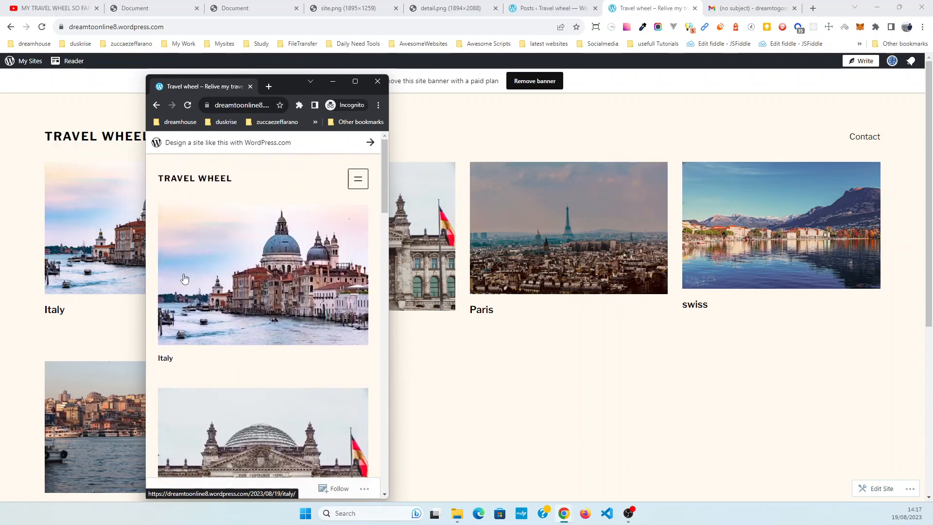